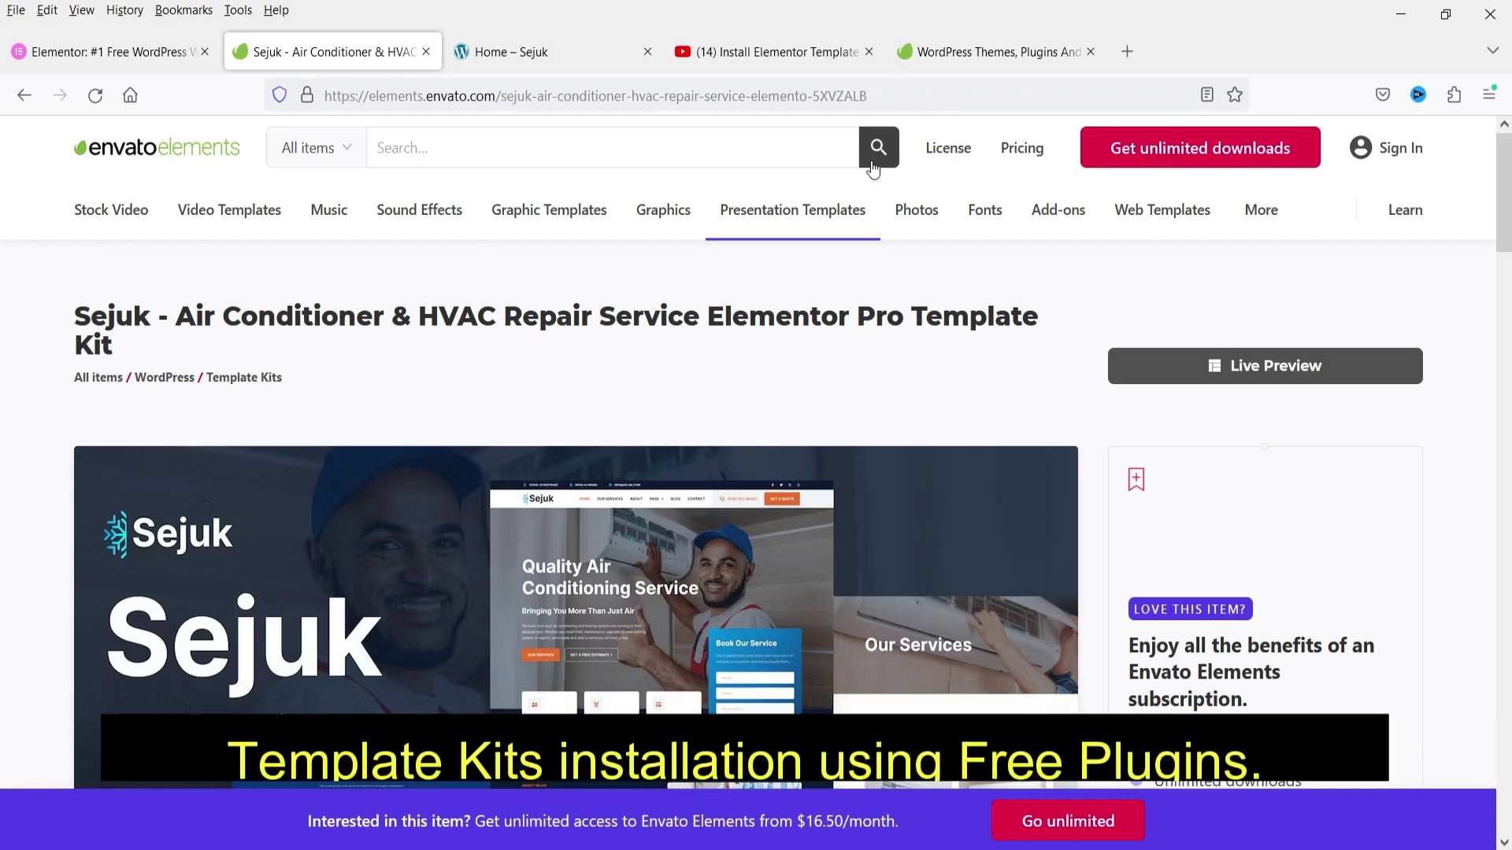
# - Glance at the installation video and live Sejuk demo, then highlight the kit title and 'Elementor Pro'
pyautogui.click(764, 56)
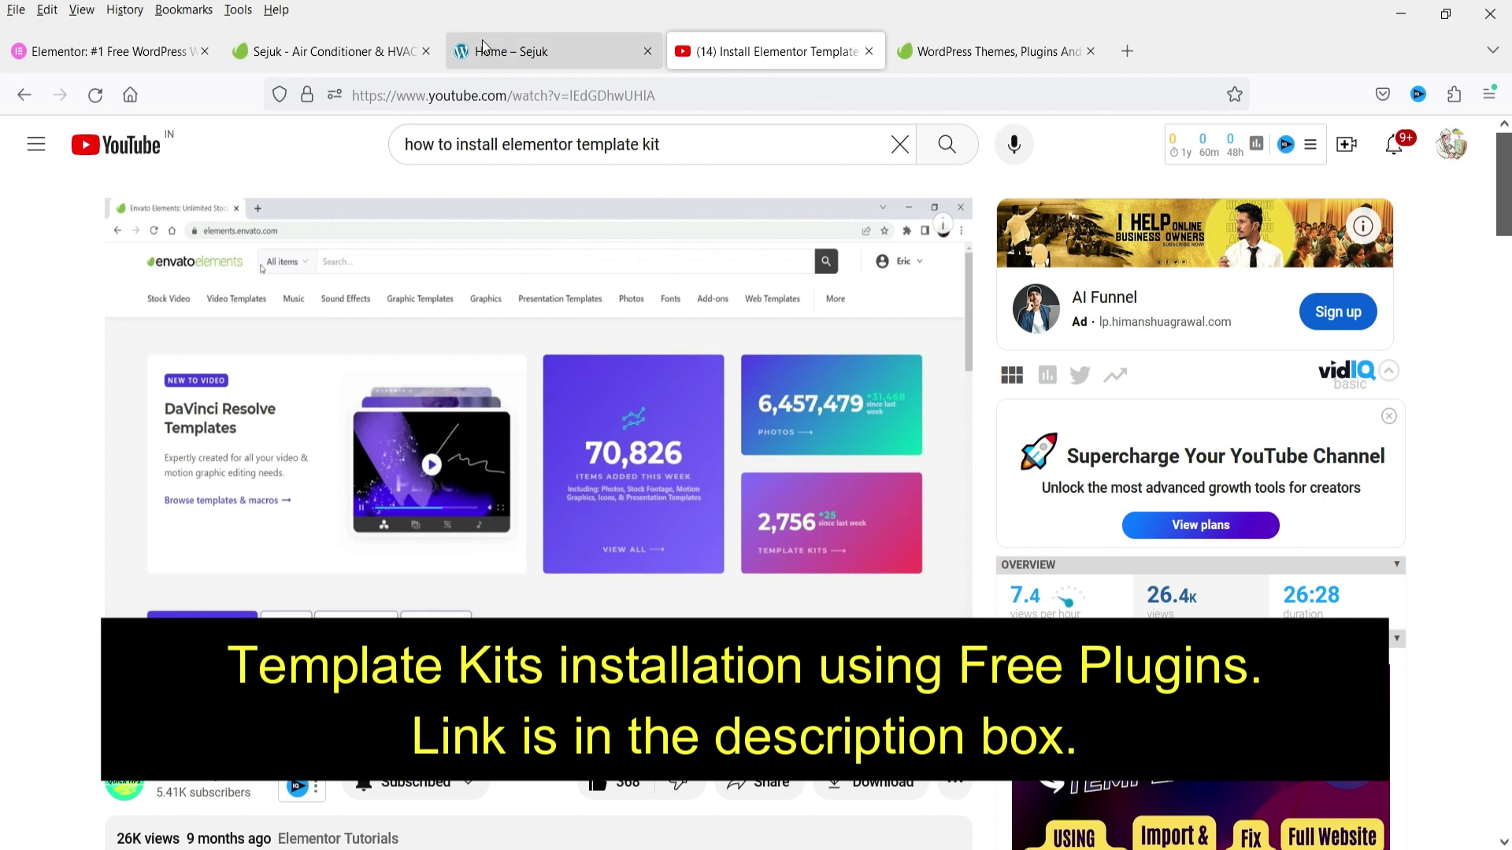
pyautogui.click(521, 55)
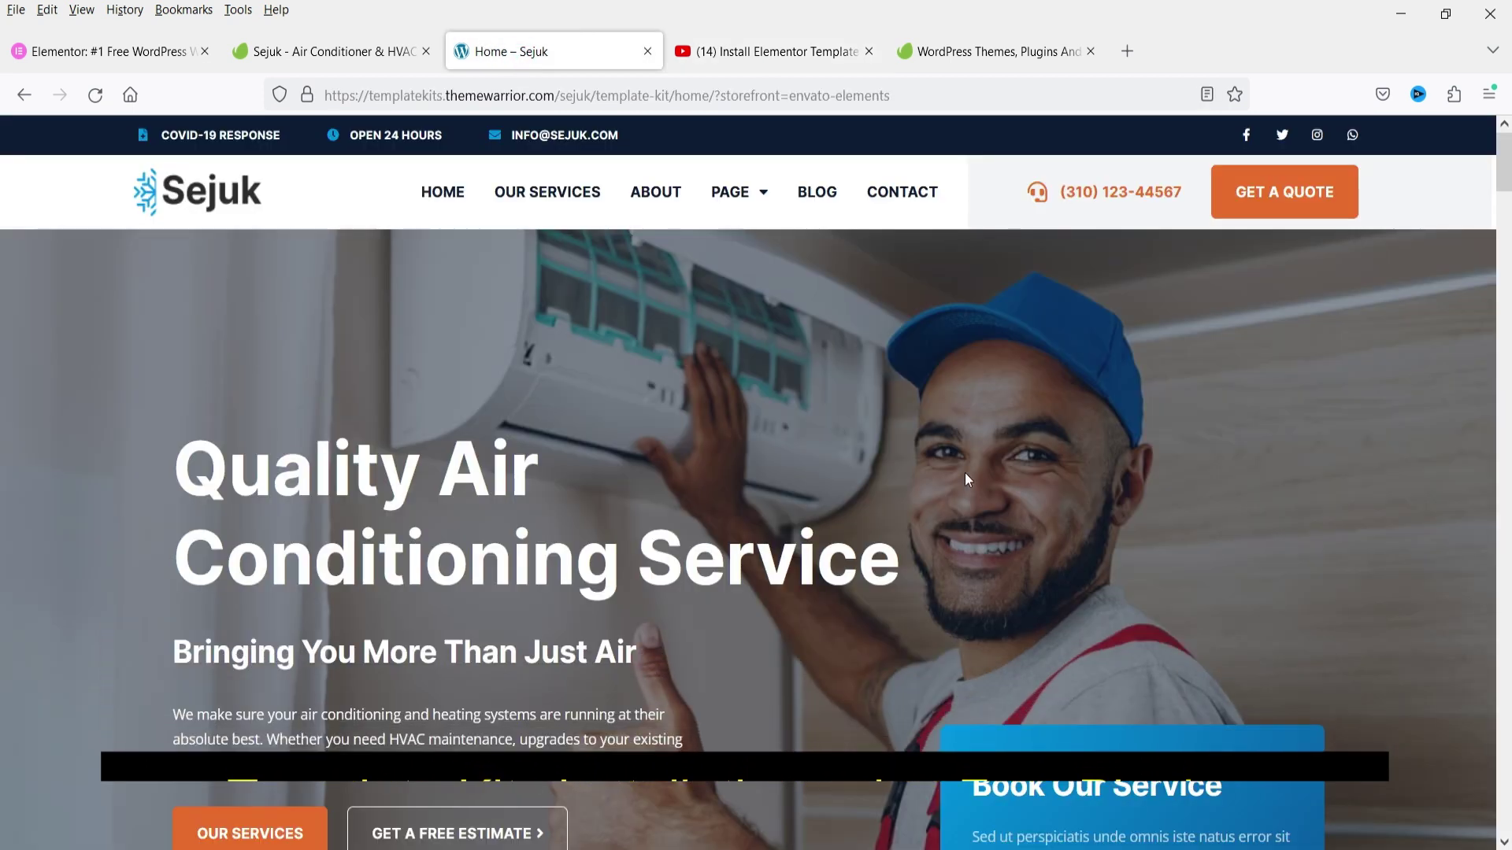
pyautogui.click(332, 50)
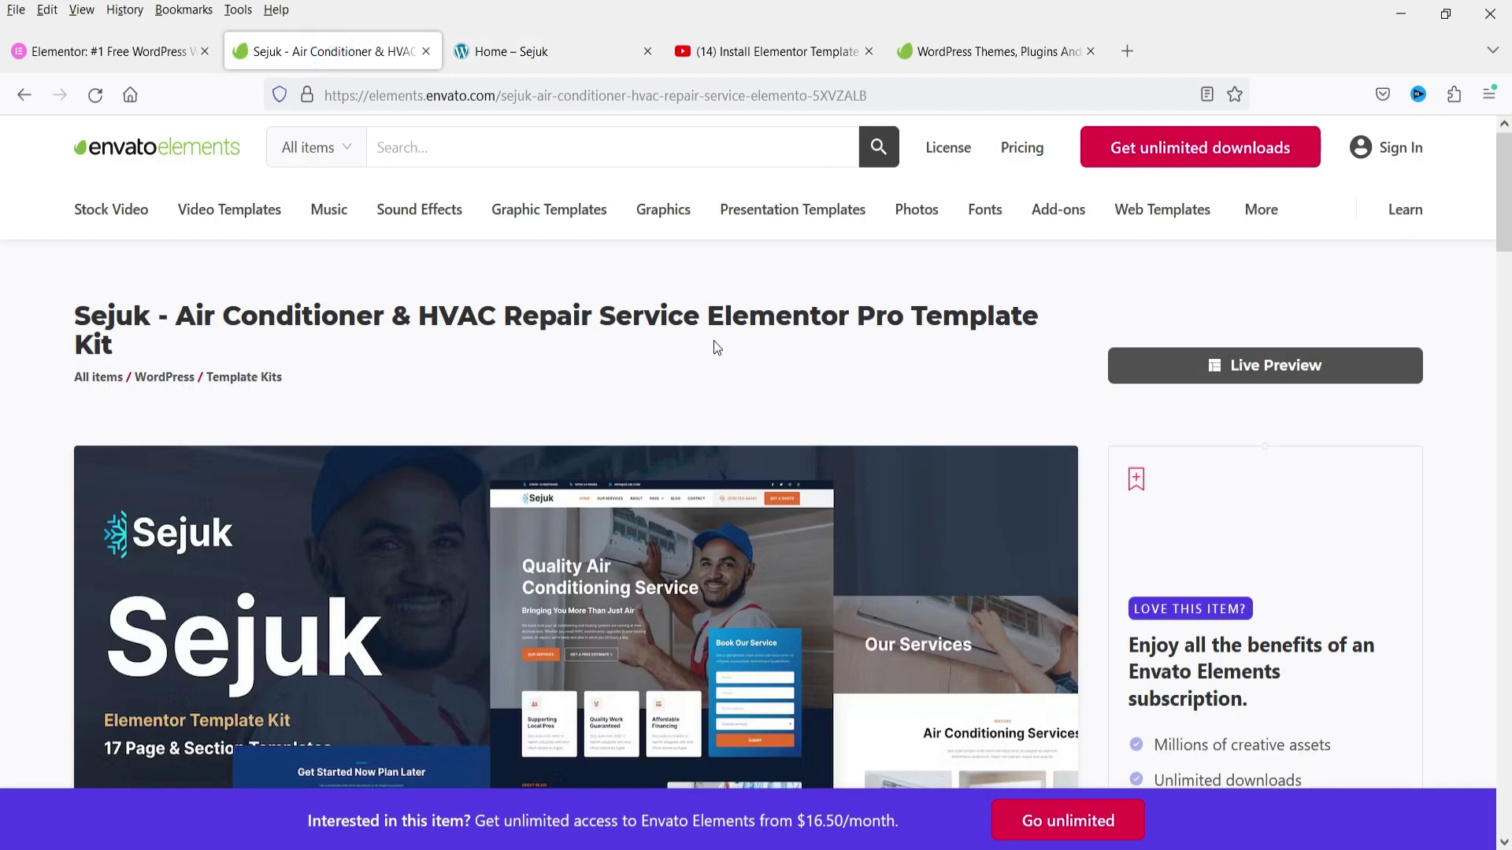
pyautogui.tripleClick(75, 318)
pyautogui.click(631, 375)
pyautogui.moveTo(905, 317); pyautogui.dragTo(713, 318)
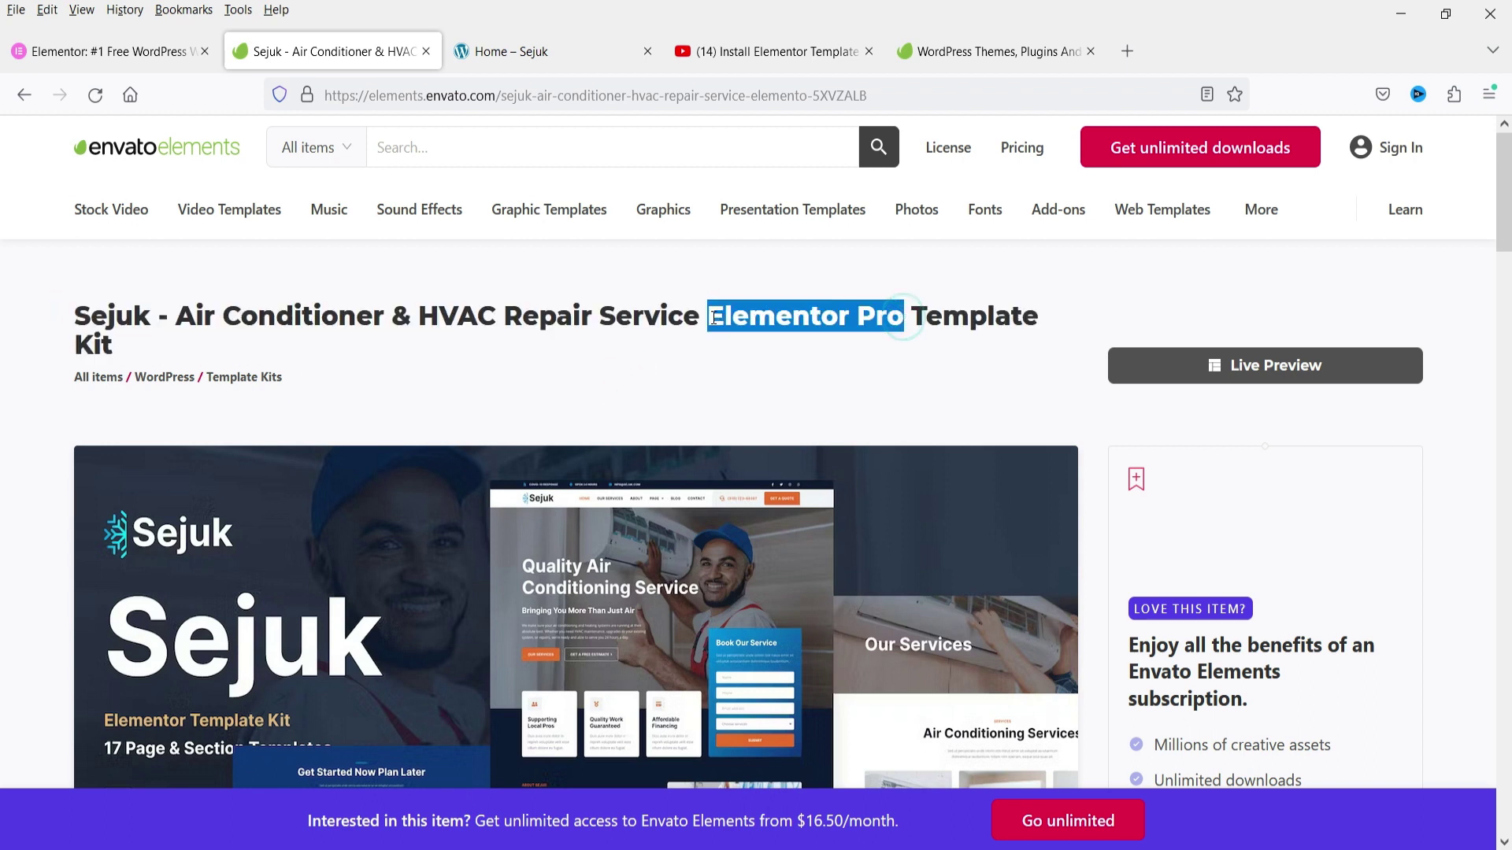
pyautogui.click(828, 319)
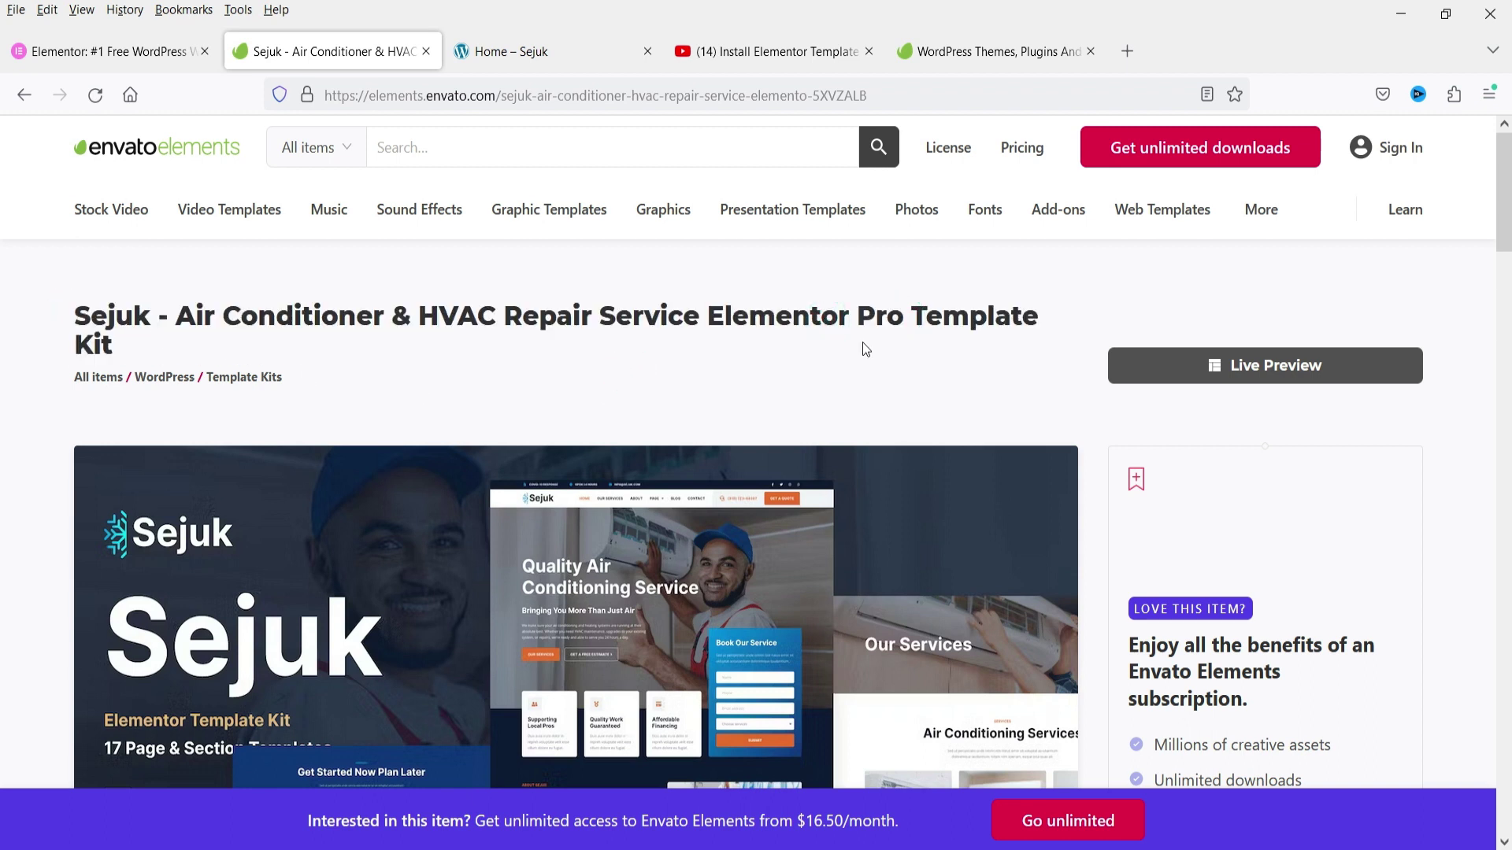
# - Highlight the 'Elementor Pro, Elementor' compatibility text and scroll to the 18-item Template List
pyautogui.scroll(-10, 1382, 375)
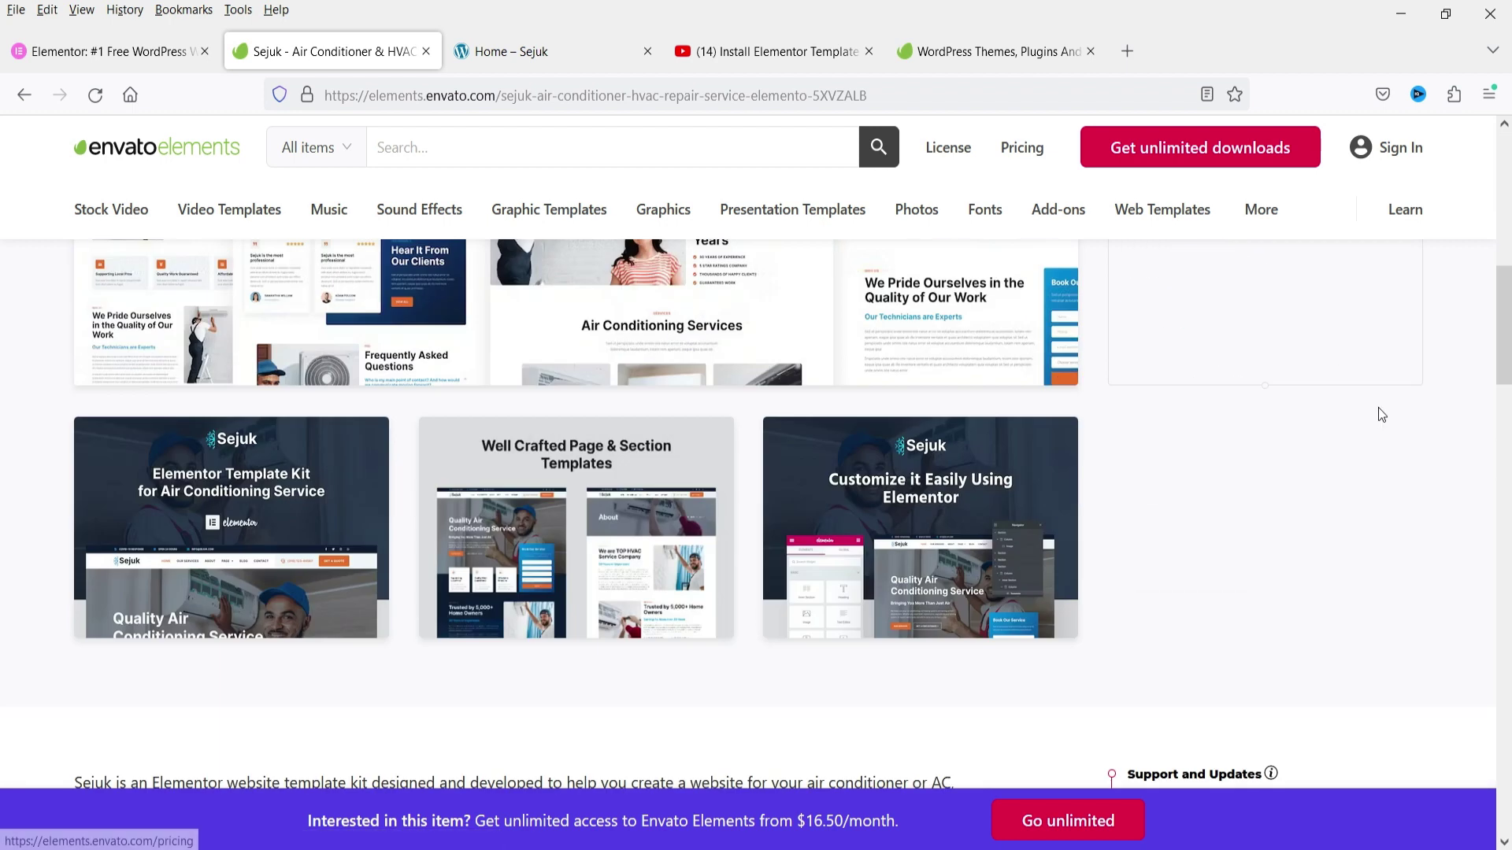
pyautogui.scroll(-2, 1374, 417)
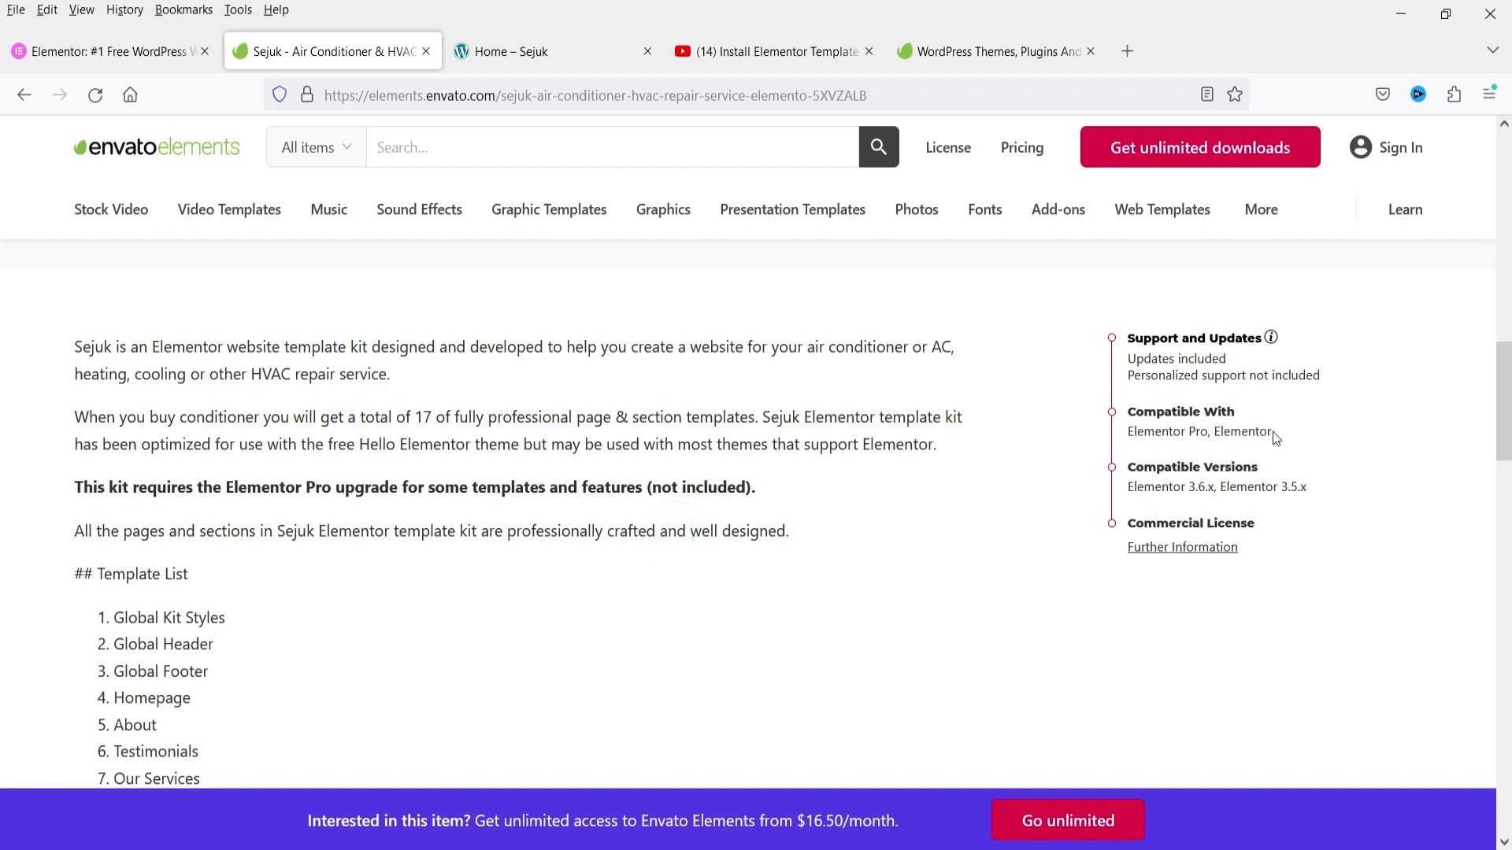
pyautogui.moveTo(1273, 432); pyautogui.dragTo(1136, 429)
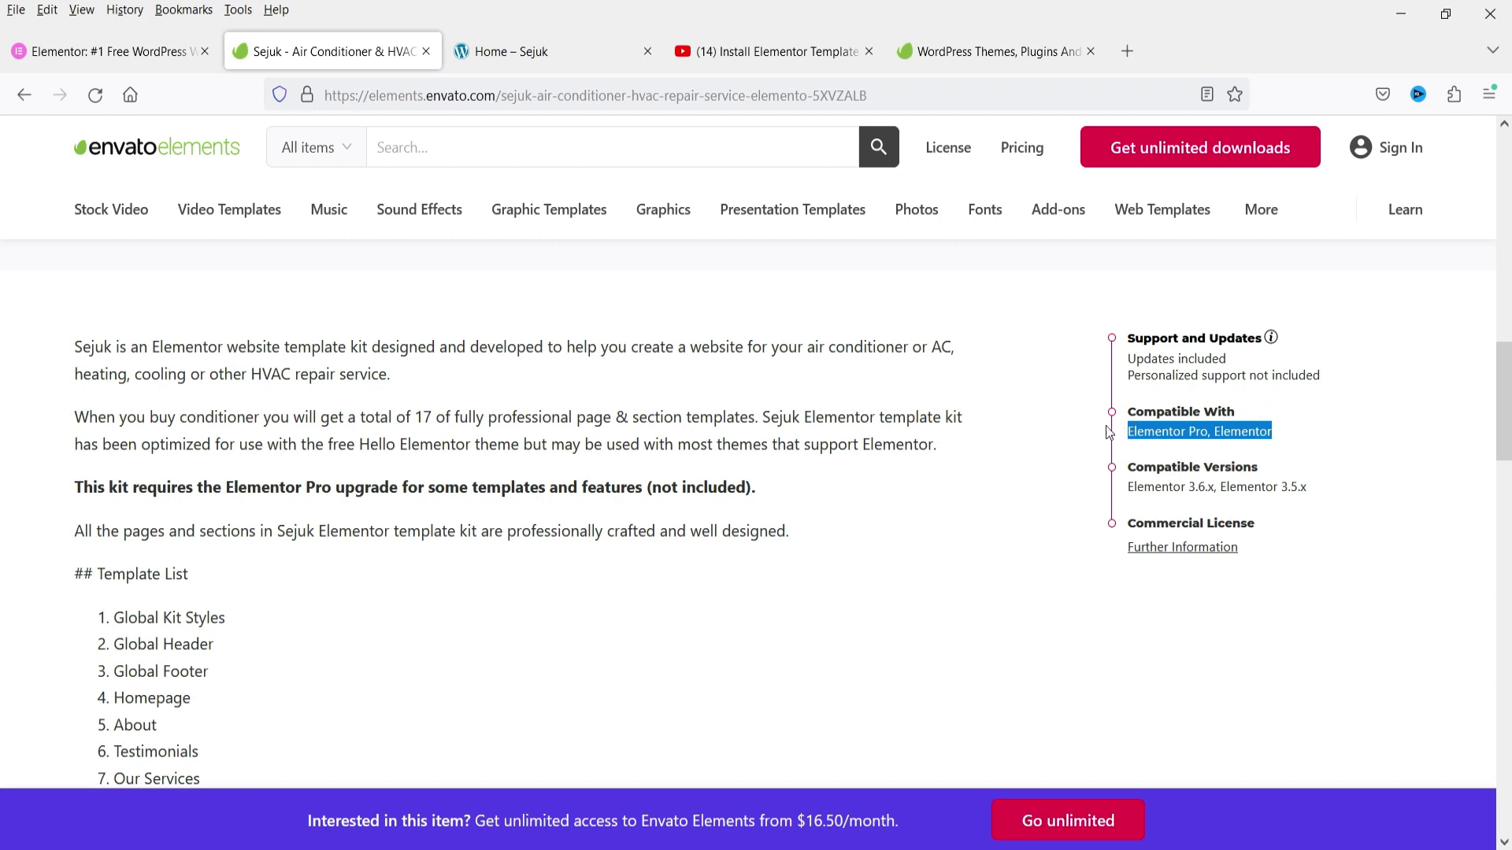
pyautogui.click(743, 541)
pyautogui.scroll(-4, 752, 520)
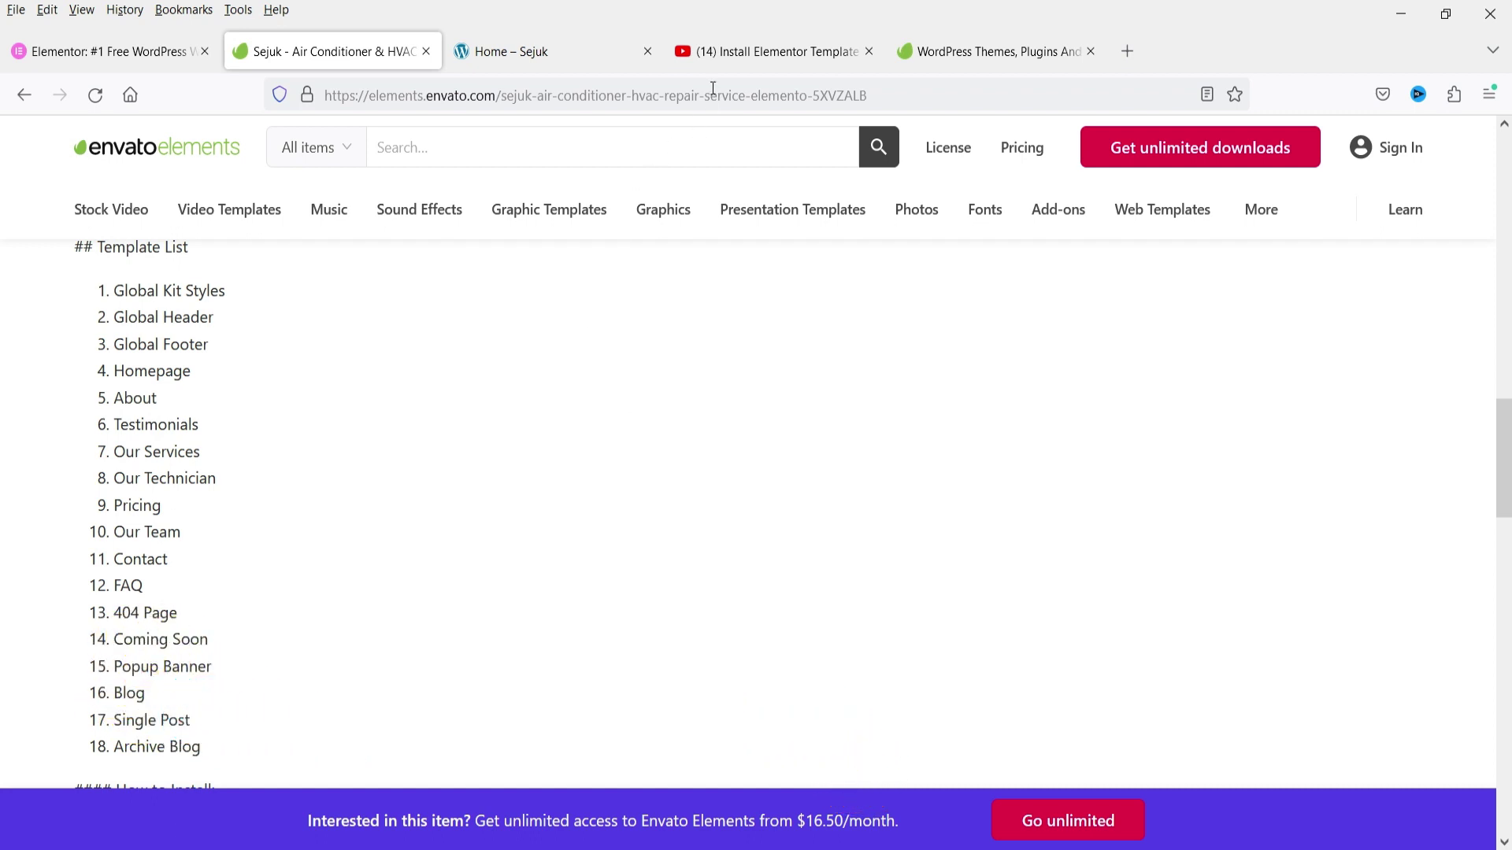
pyautogui.click(710, 53)
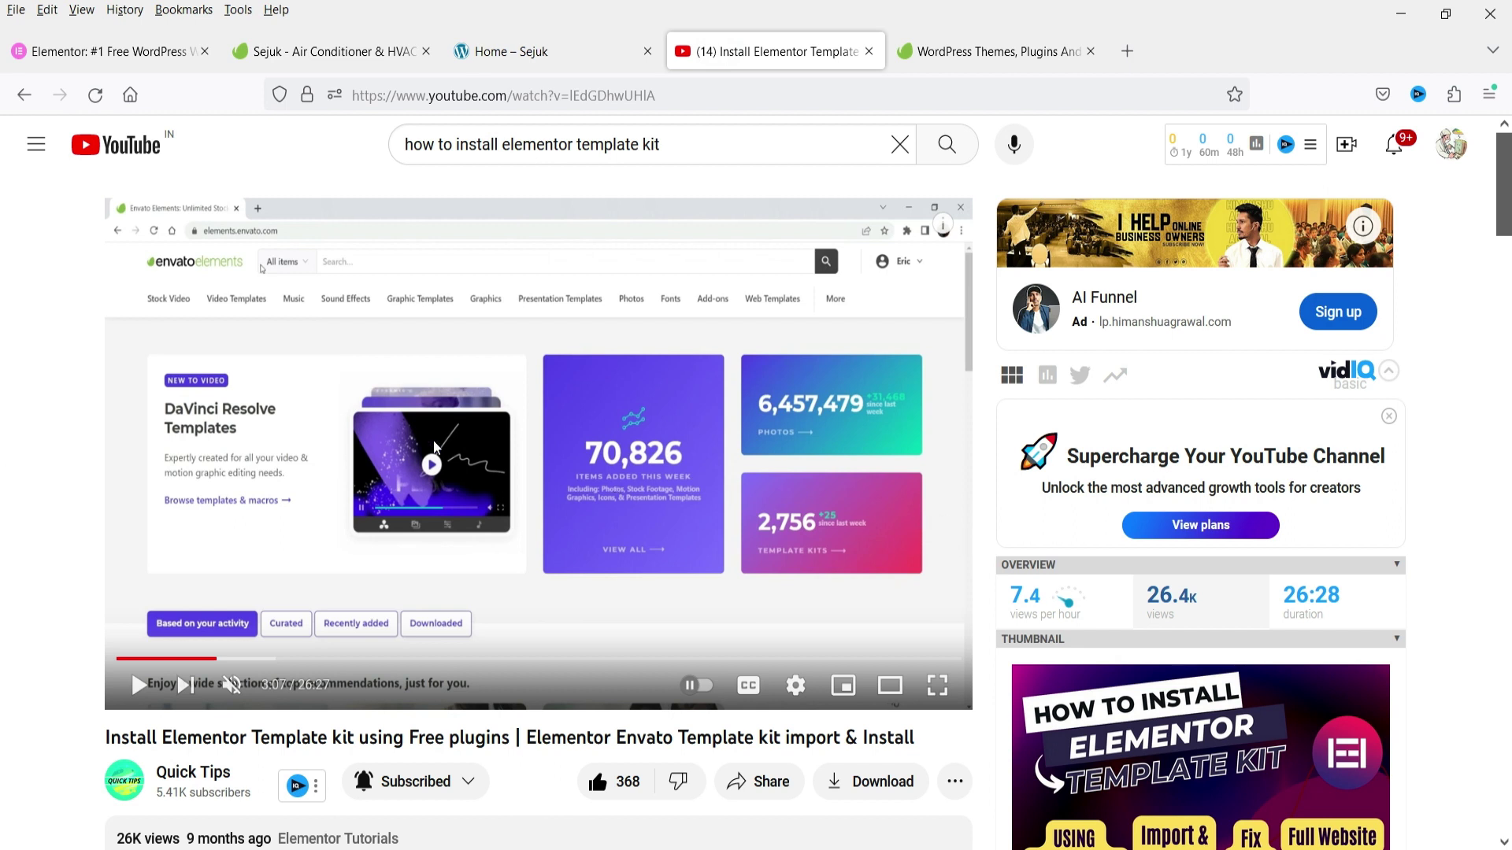
# - Reselect the Sejuk kit title, then note the 3,528 Template Kits count in the WordPress themes listing
pyautogui.hotkey('ctrl', '2')
pyautogui.moveTo(69, 315); pyautogui.dragTo(225, 334)
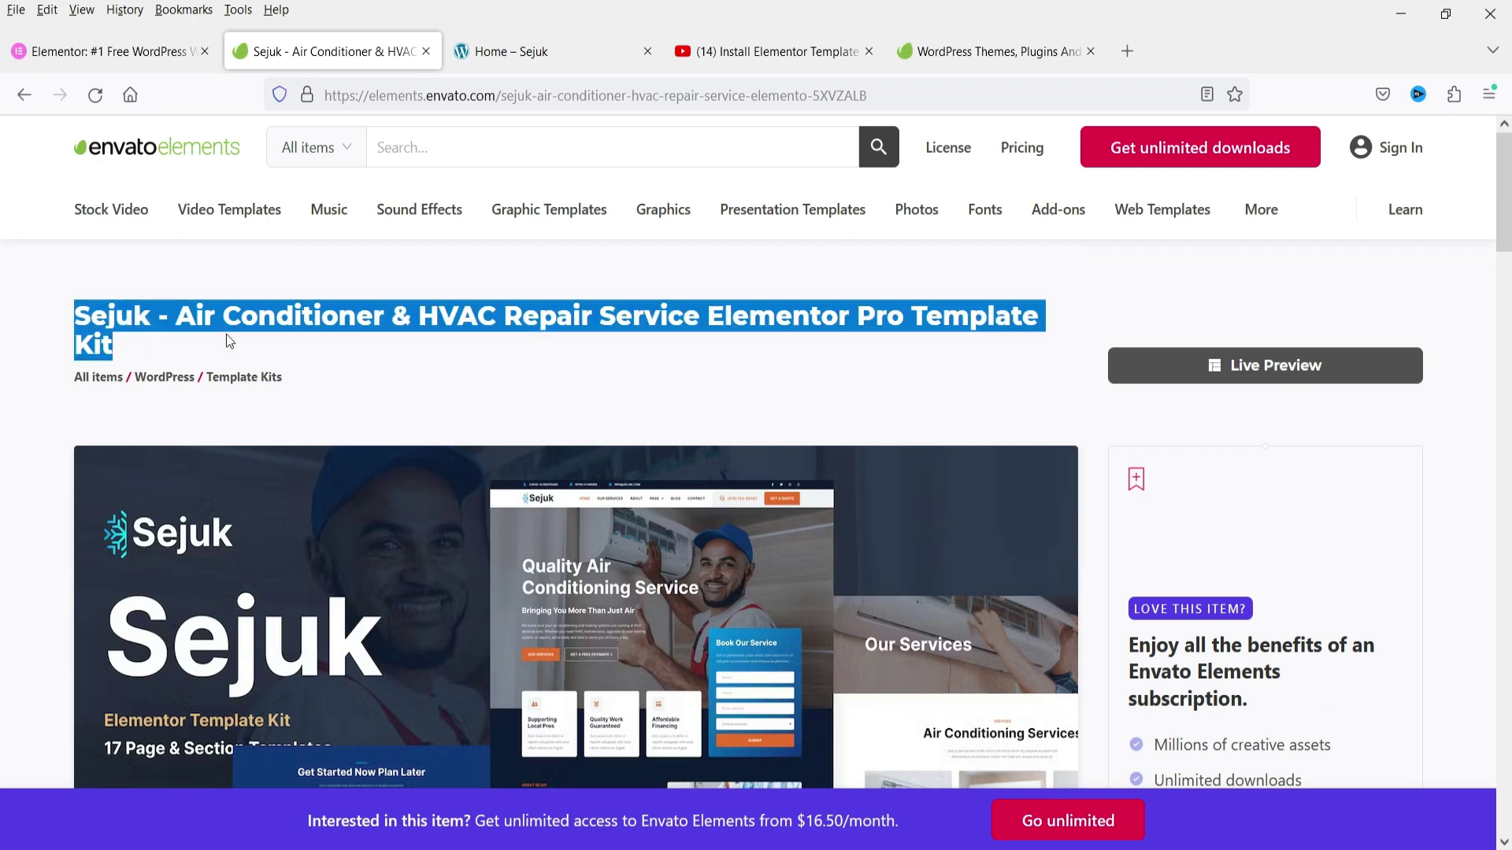
pyautogui.click(227, 337)
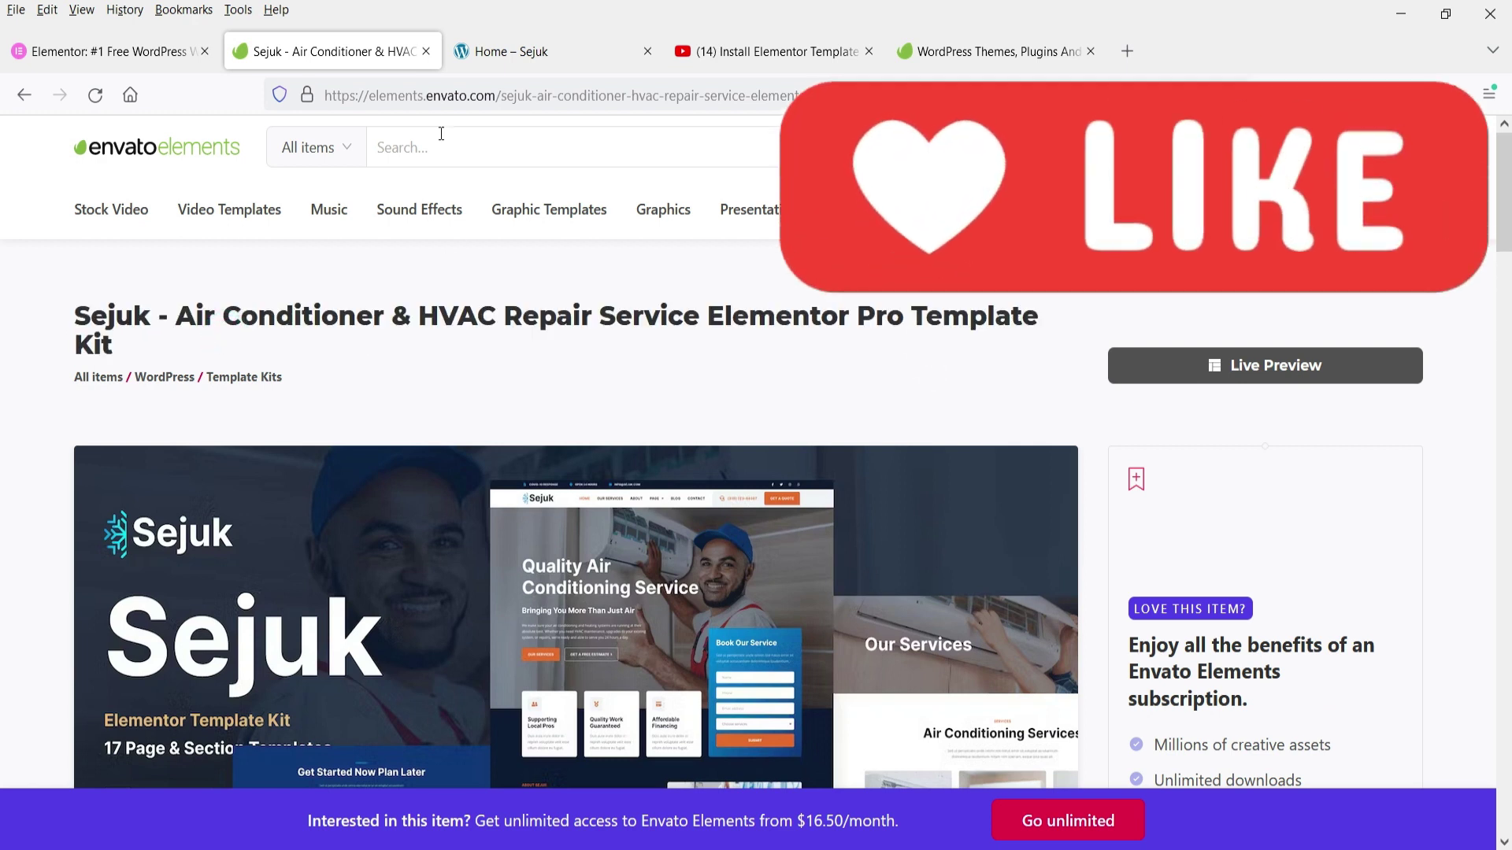
pyautogui.hotkey('ctrl', '5')
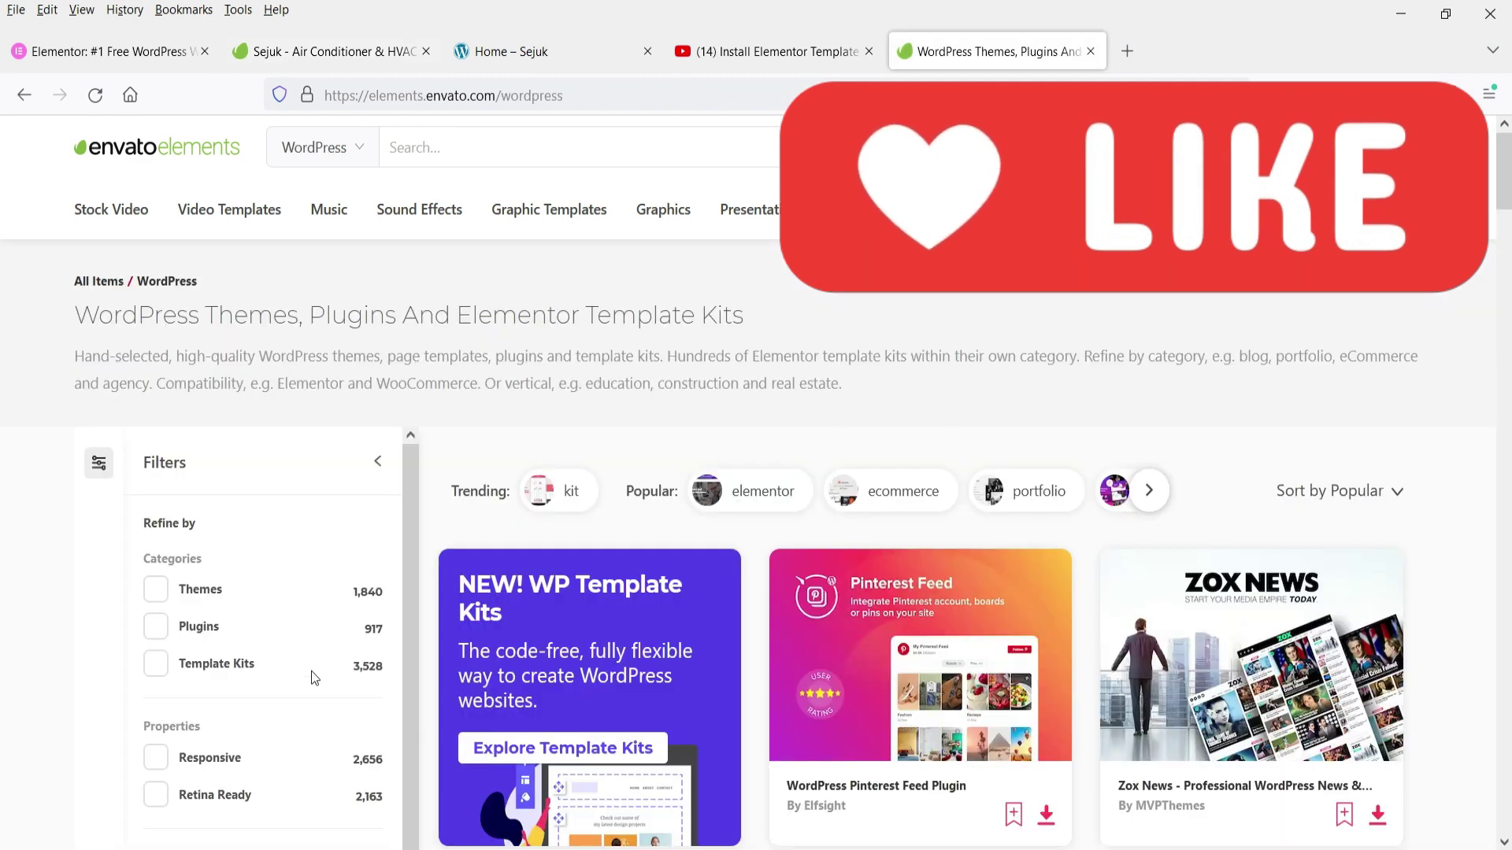
pyautogui.moveTo(304, 671); pyautogui.dragTo(384, 671)
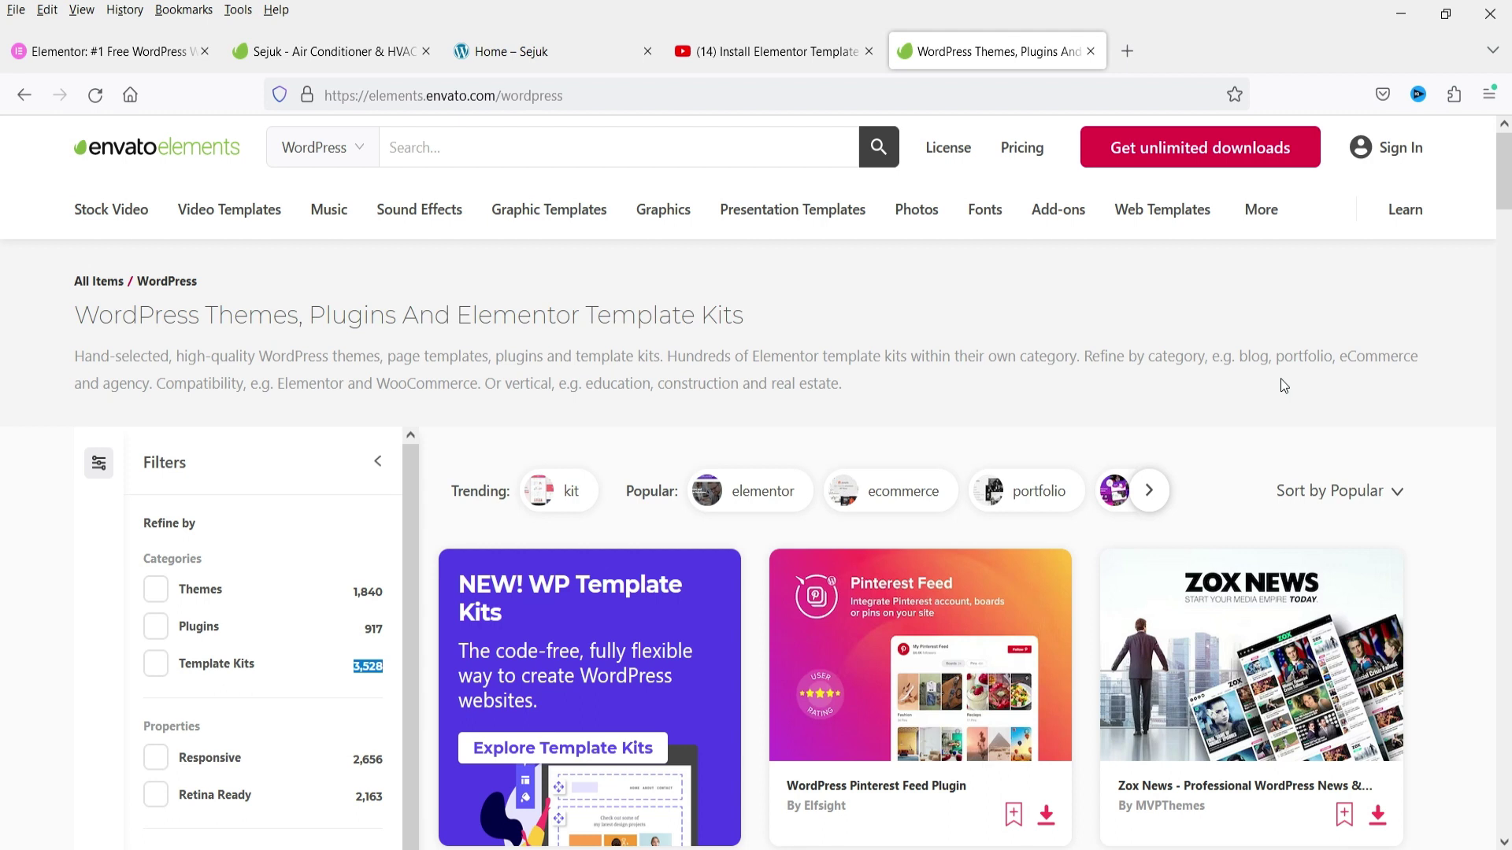
pyautogui.hotkey('ctrl', 'Tab')
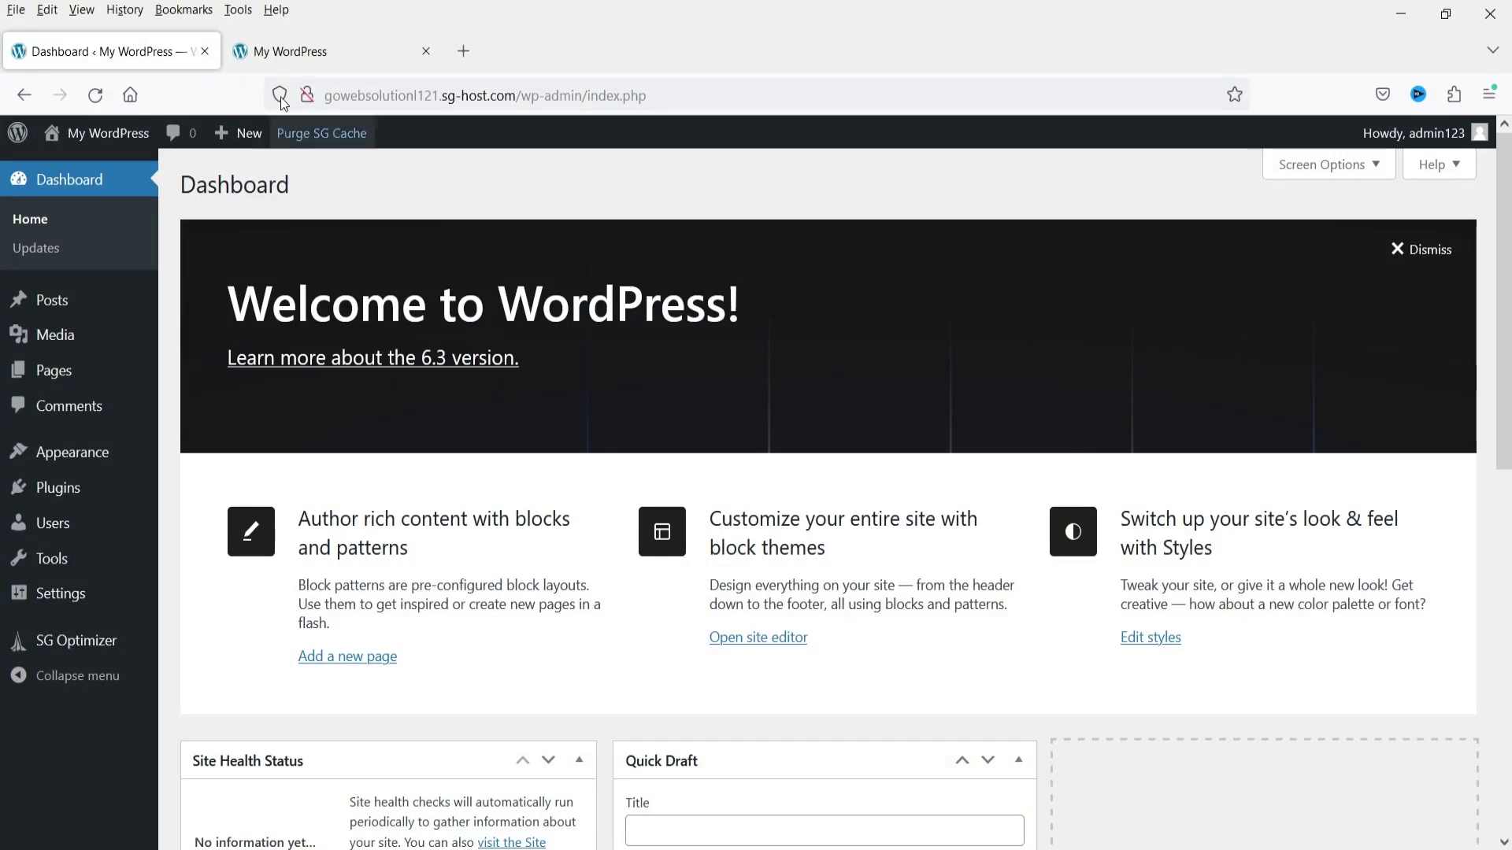
# - Preview the live WordPress site, then go to Appearance > Themes in the admin
pyautogui.click(299, 51)
pyautogui.scroll(-5, 982, 440)
pyautogui.scroll(5, 982, 440)
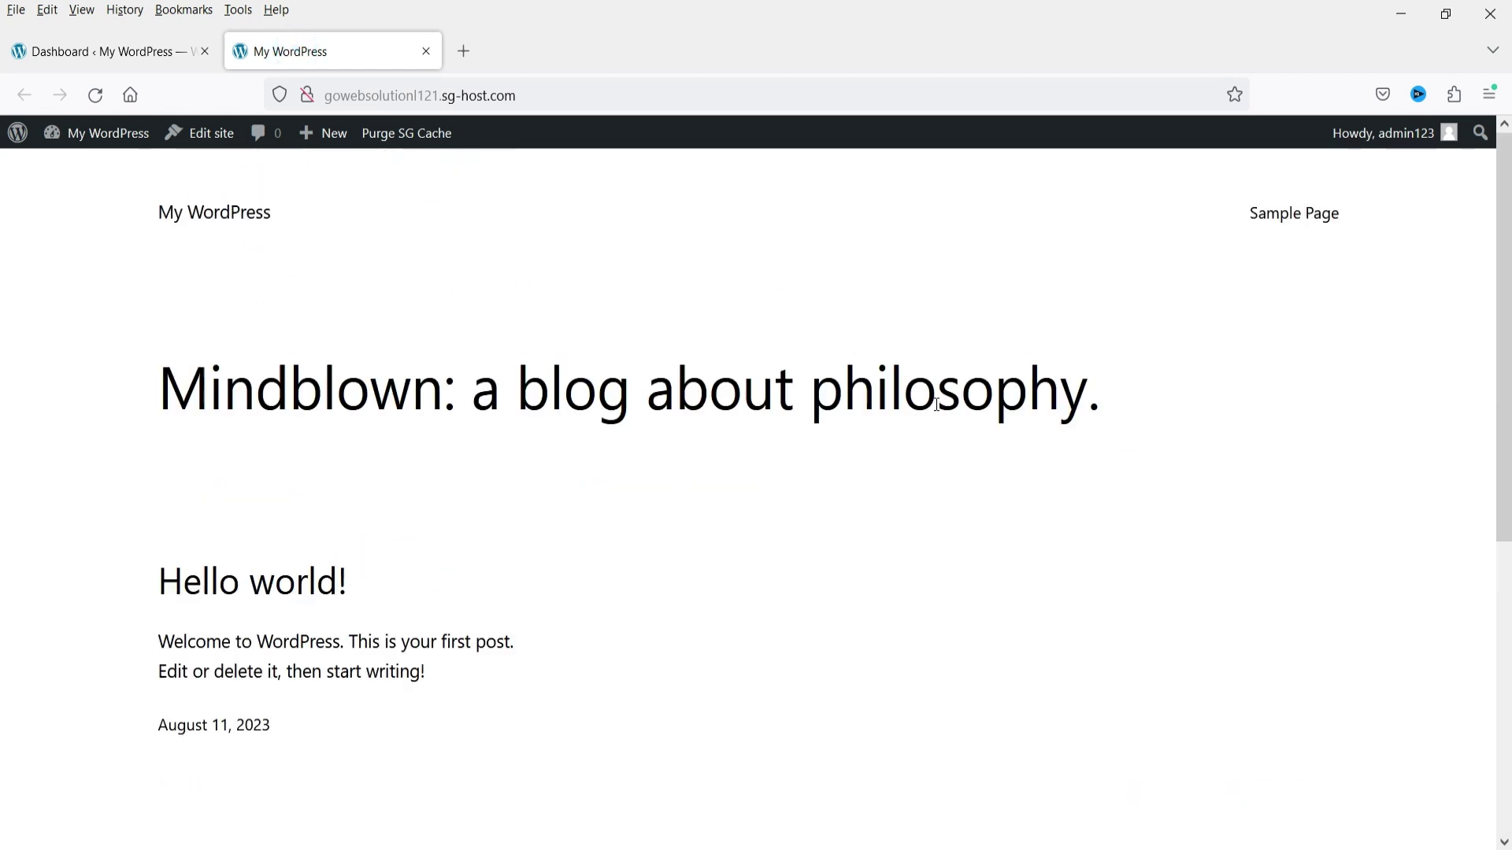
pyautogui.click(115, 51)
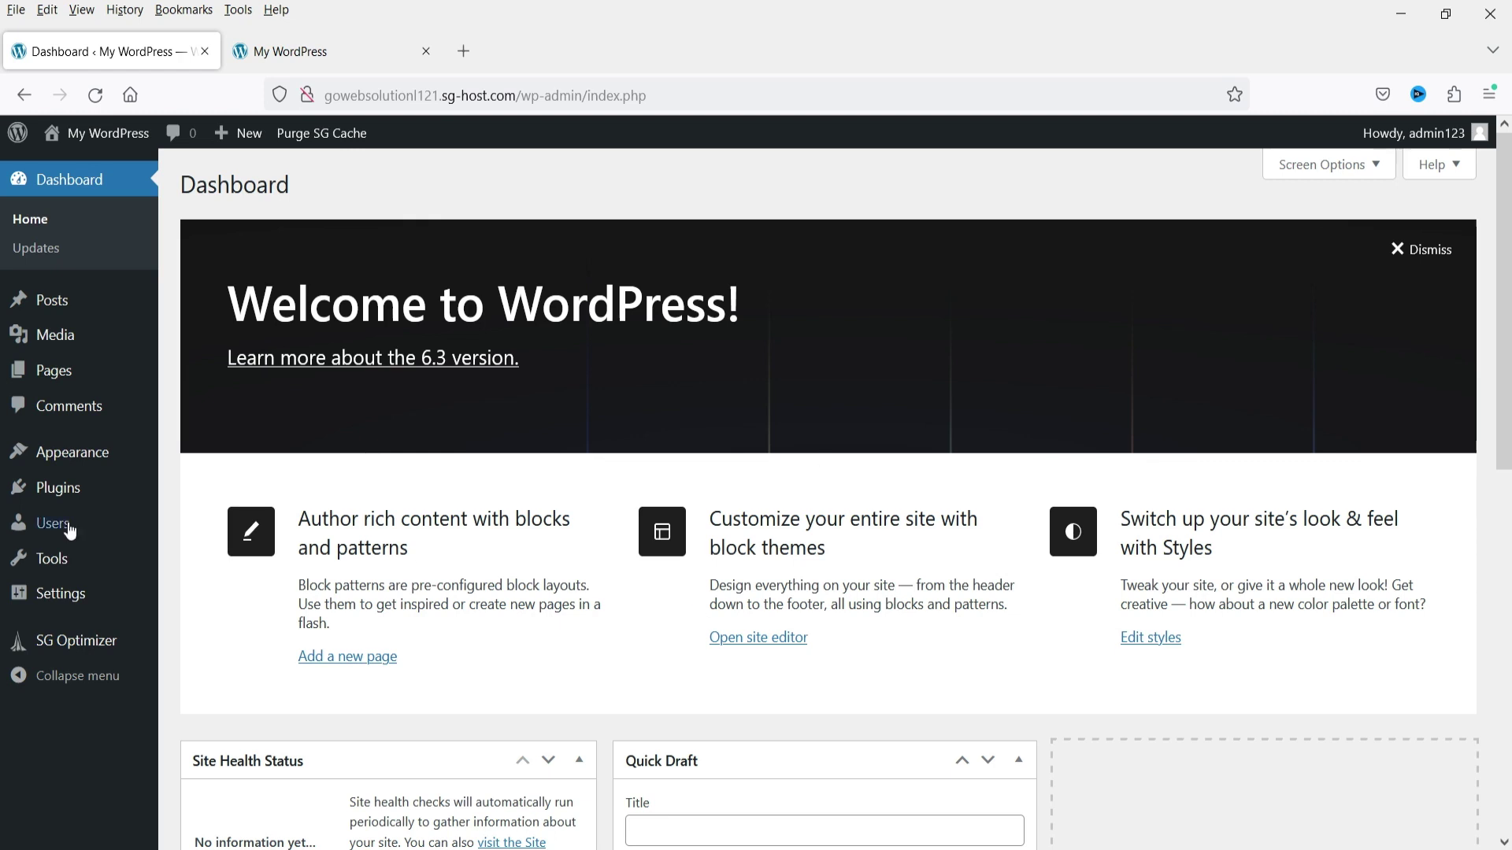
pyautogui.click(68, 465)
# - Delete the Twenty Twenty-One and Twenty Twenty-Two themes, confirming each deletion
pyautogui.click(874, 461)
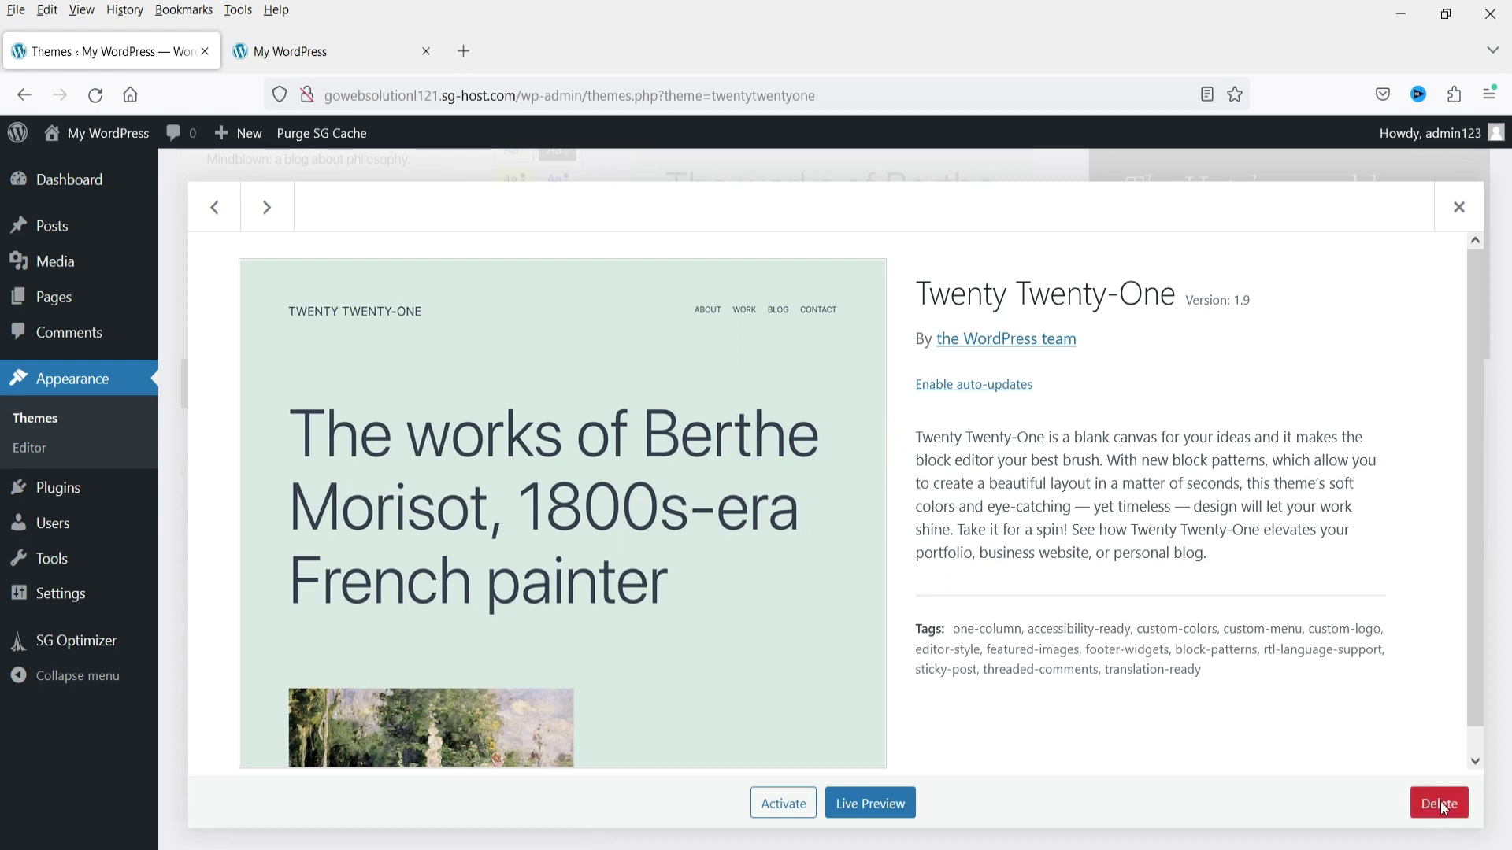
pyautogui.click(1439, 804)
pyautogui.click(838, 535)
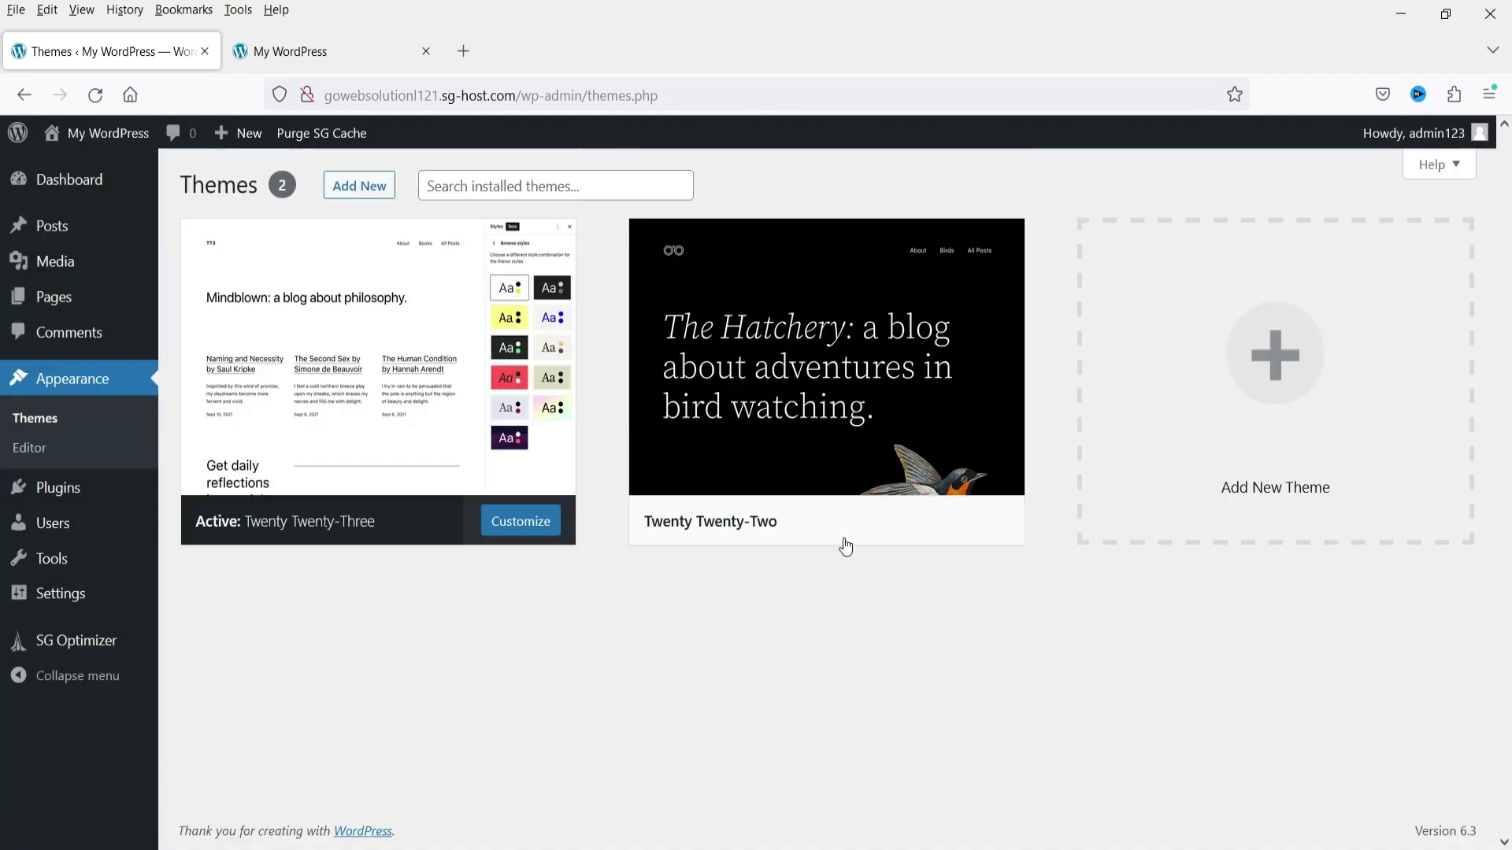
pyautogui.click(845, 512)
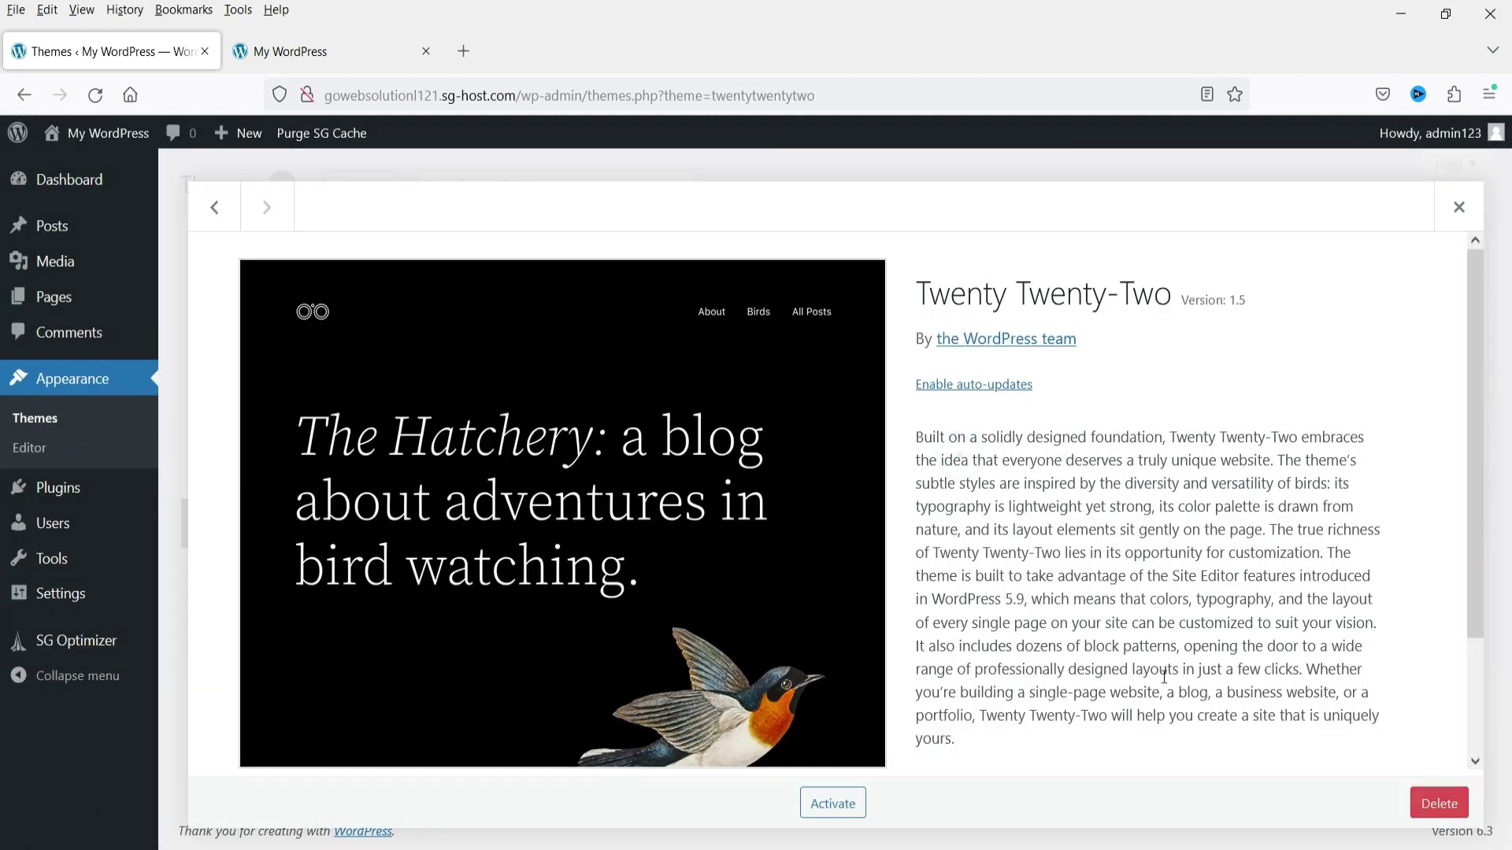
pyautogui.click(1439, 804)
pyautogui.click(845, 543)
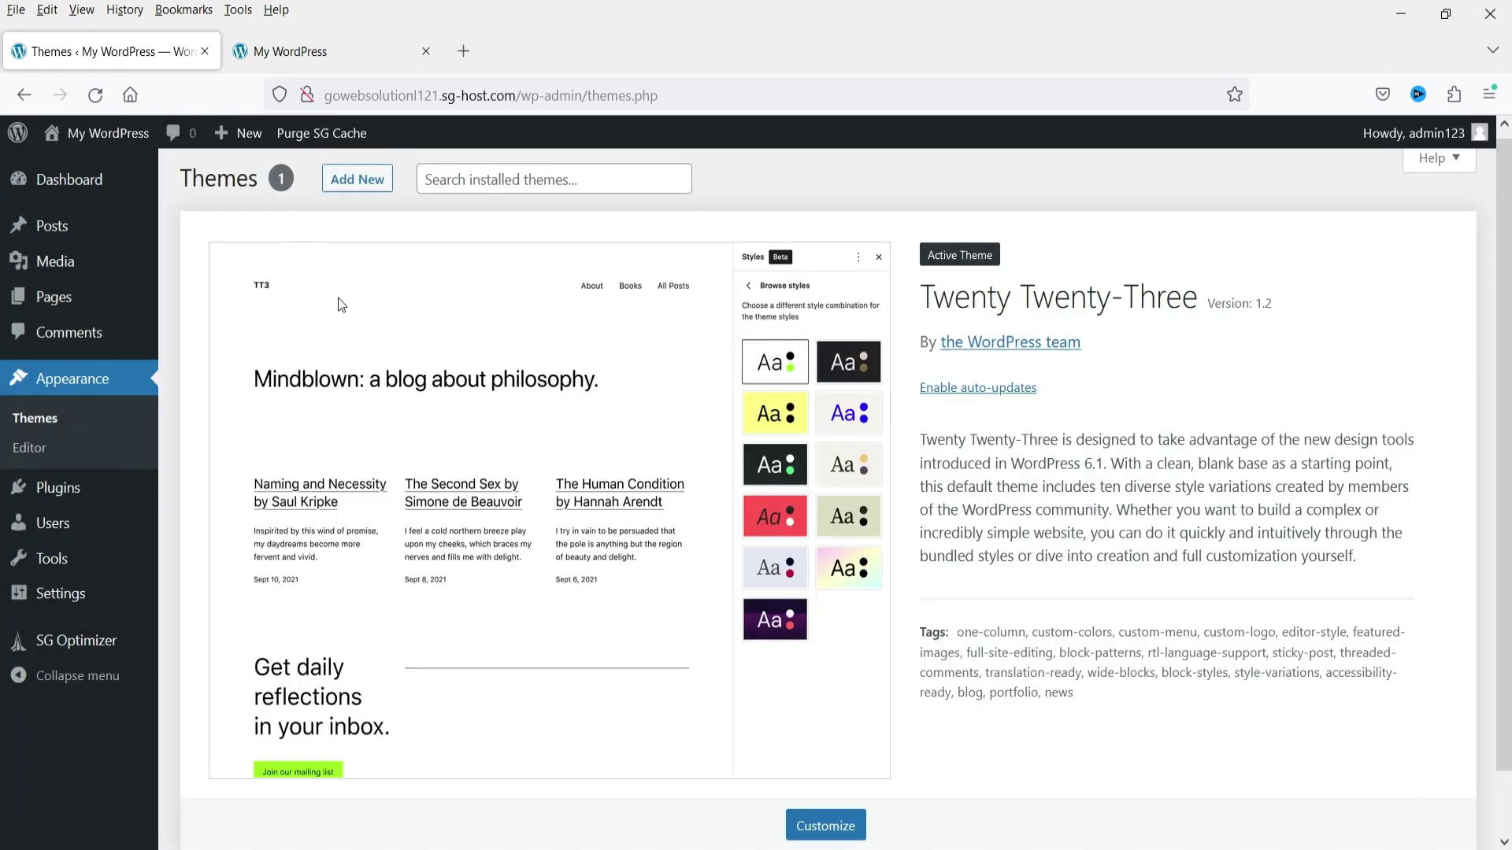
# - Add Hello Elementor from the theme directory, then install and activate it
pyautogui.click(357, 189)
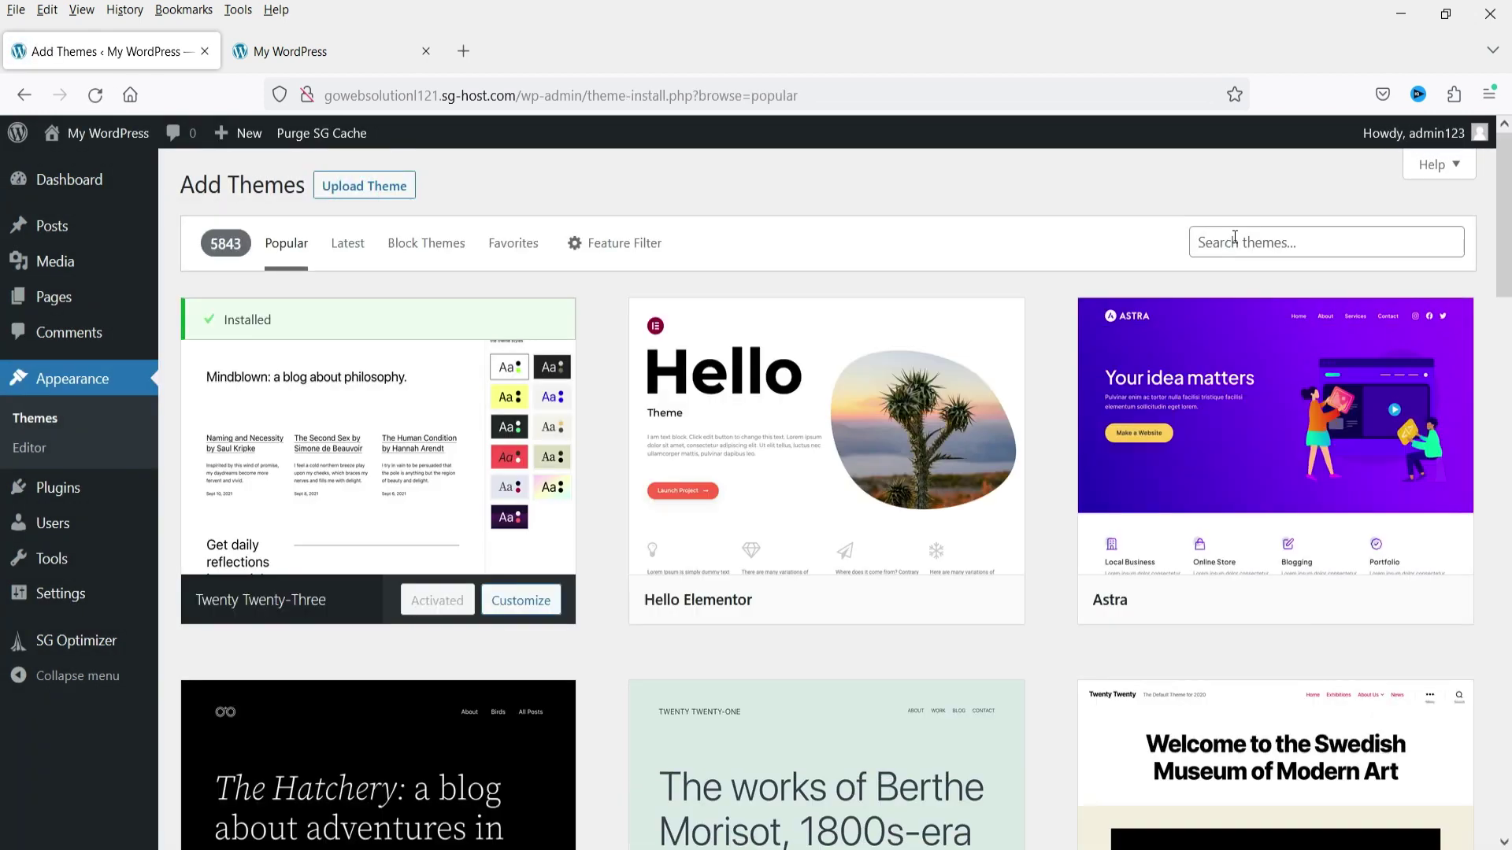
pyautogui.click(1233, 239)
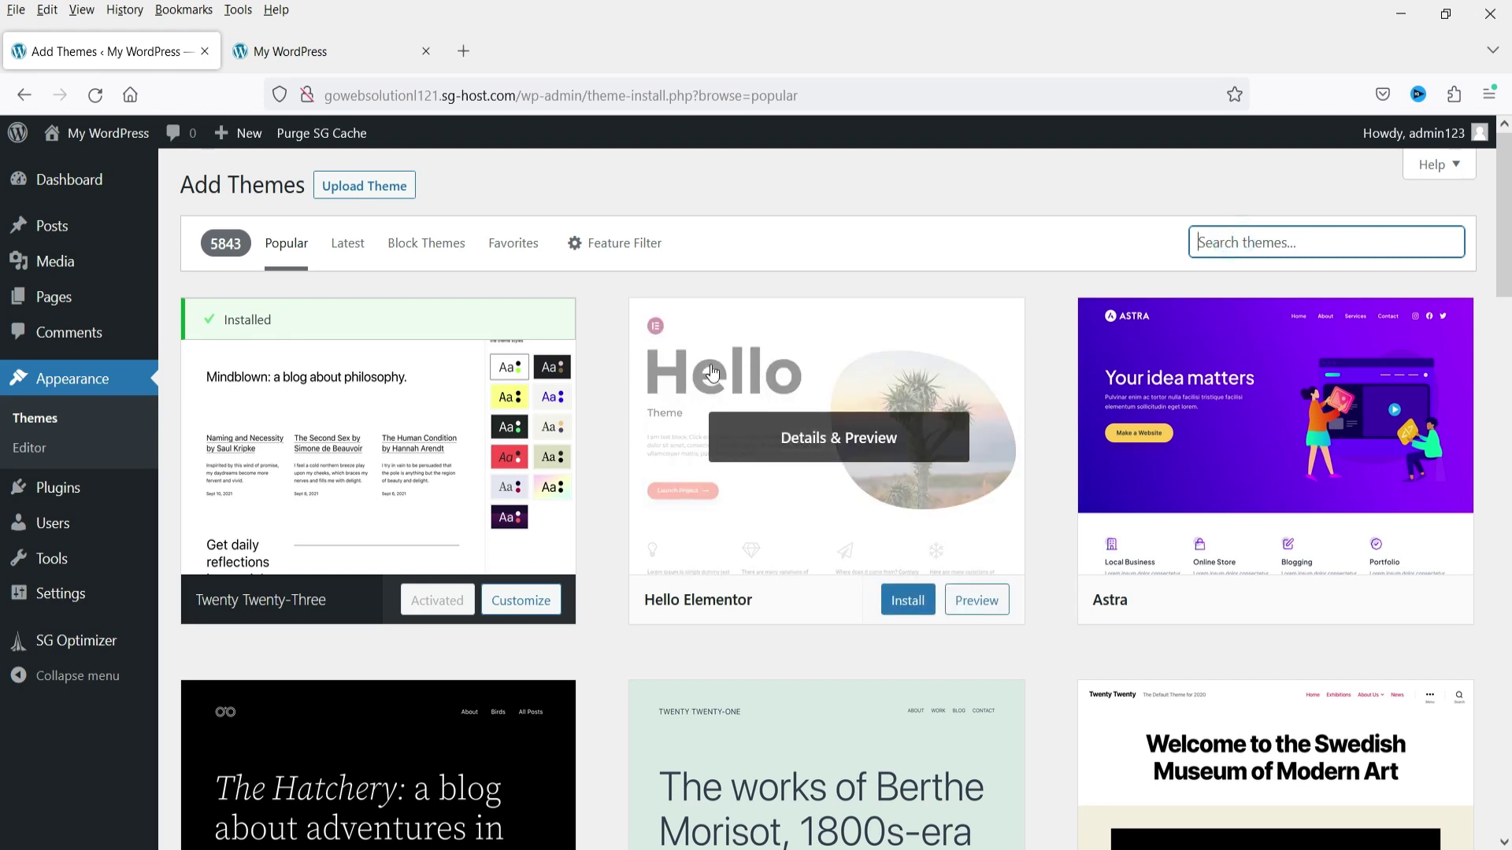
pyautogui.click(907, 601)
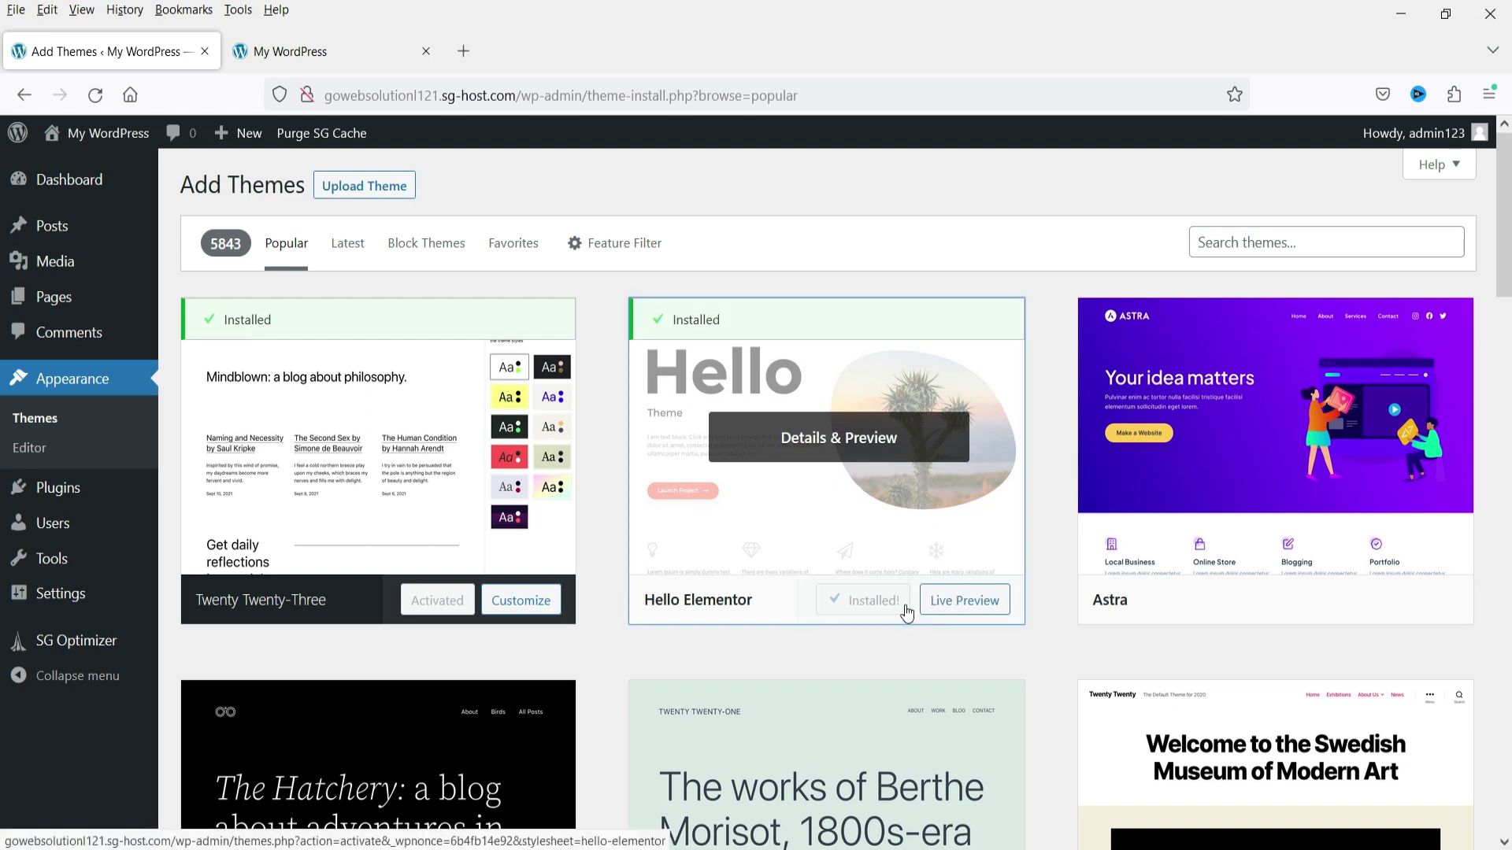
pyautogui.click(902, 603)
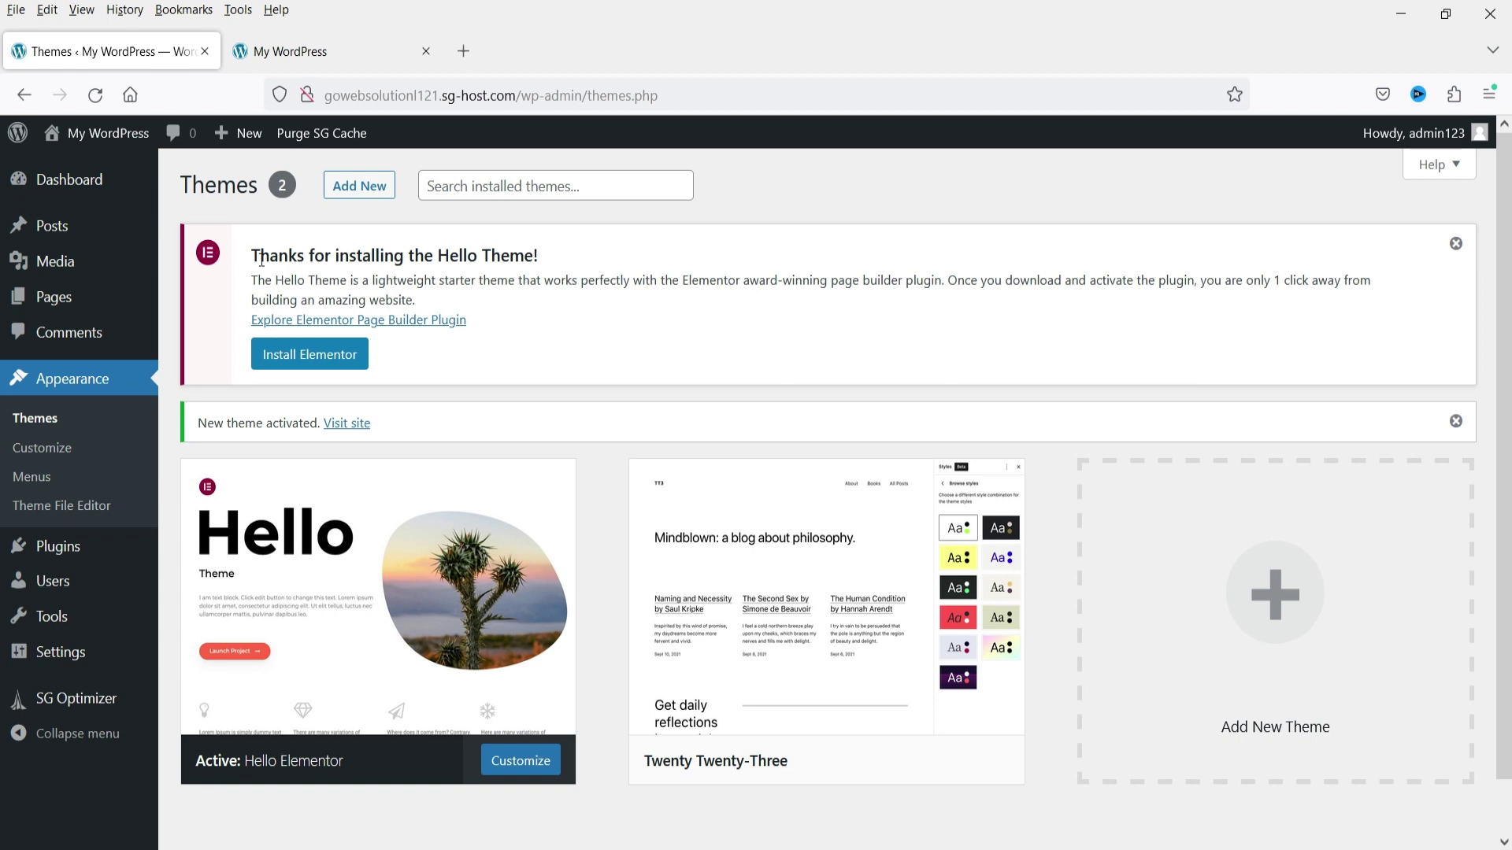
pyautogui.moveTo(45, 311)
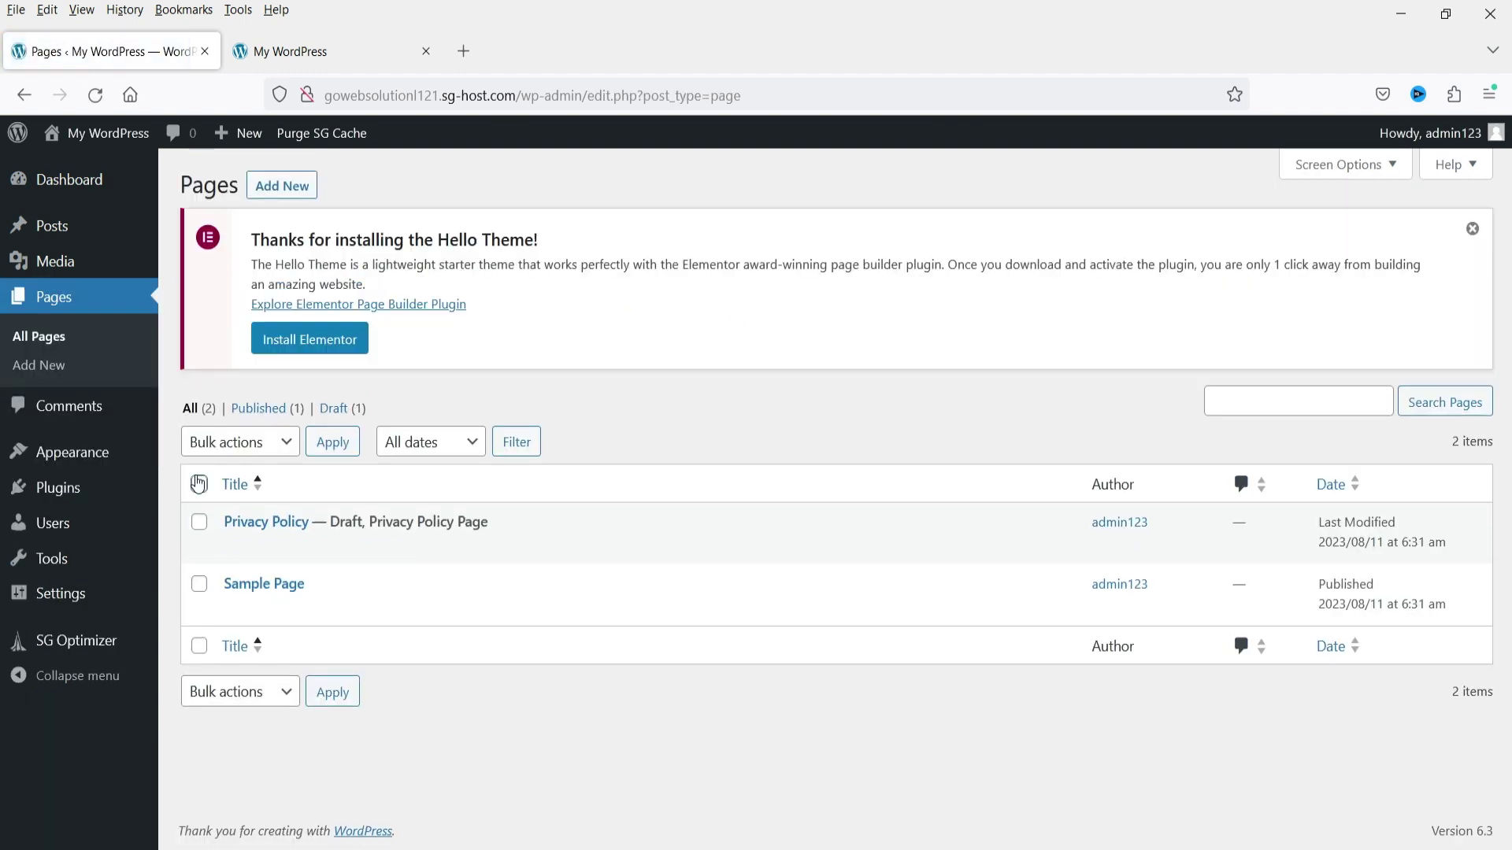
# - Move all existing pages, including Privacy Policy and Sample Page, to the Trash
pyautogui.click(236, 442)
pyautogui.click(233, 535)
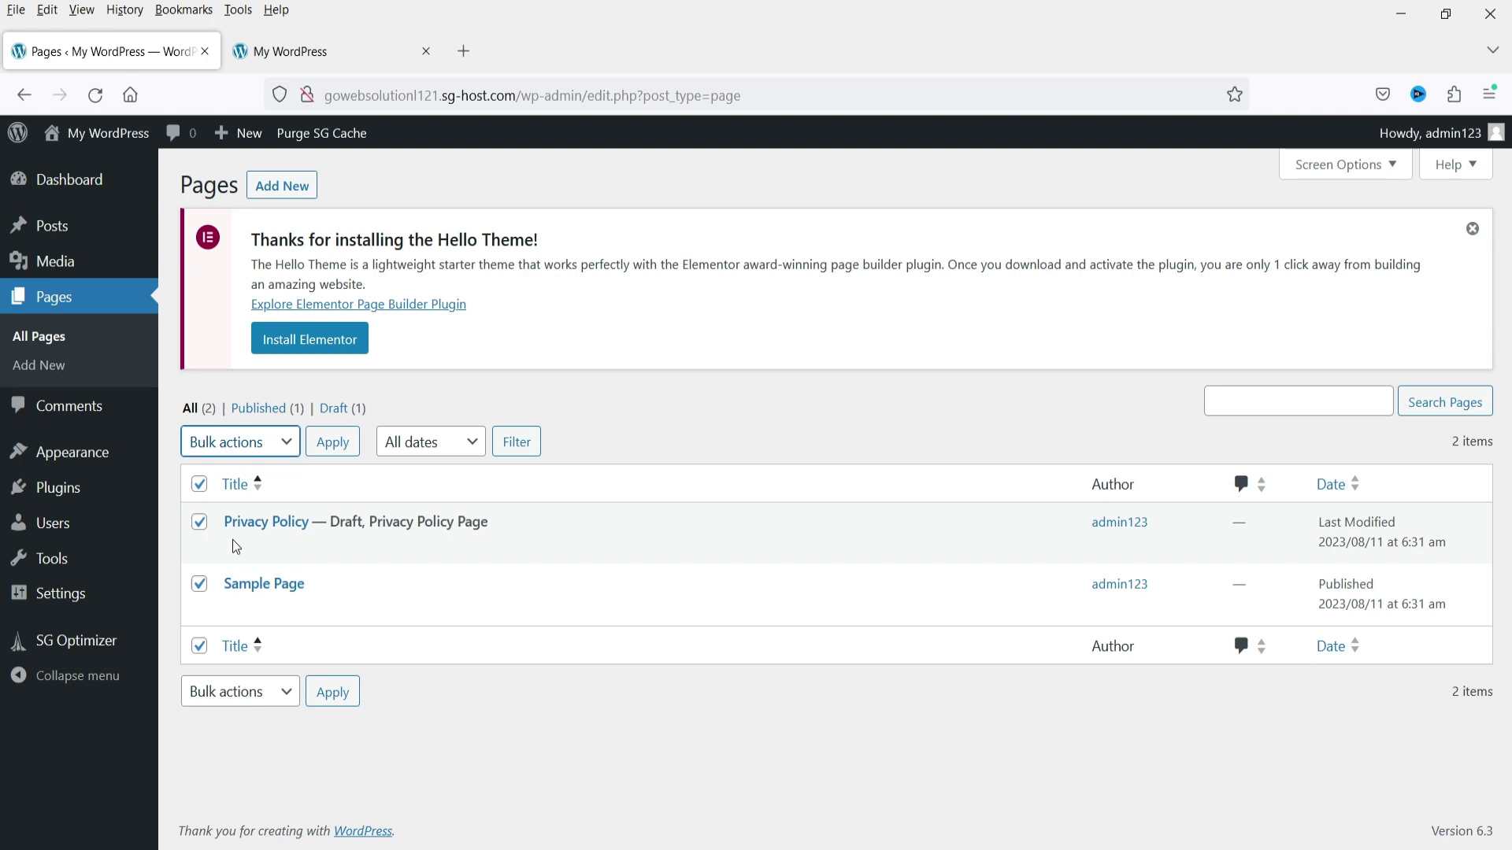
pyautogui.click(330, 442)
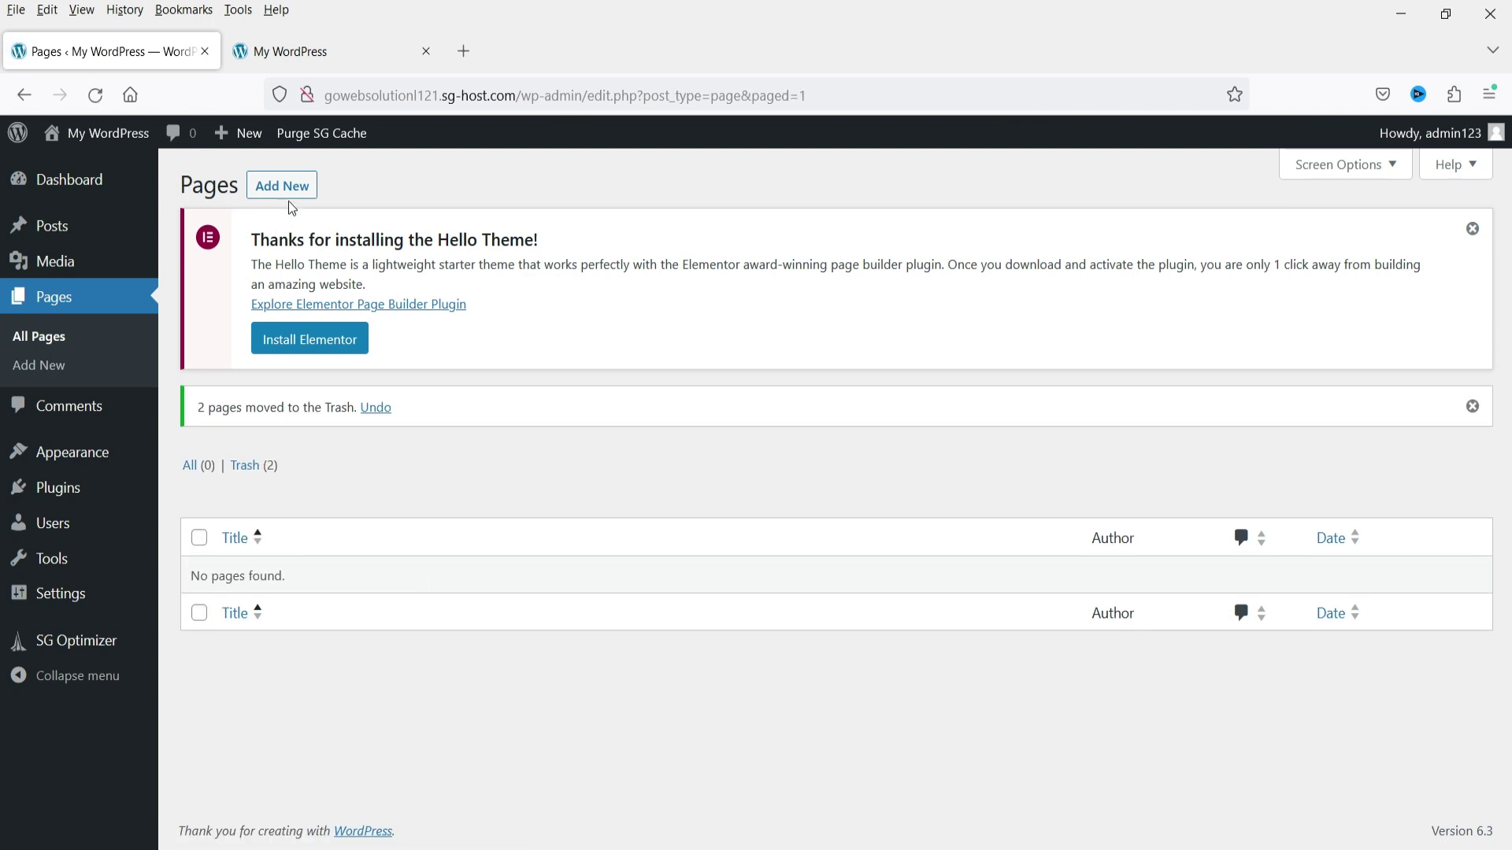
# - Create a new page titled 'Home' and publish it
pyautogui.click(285, 186)
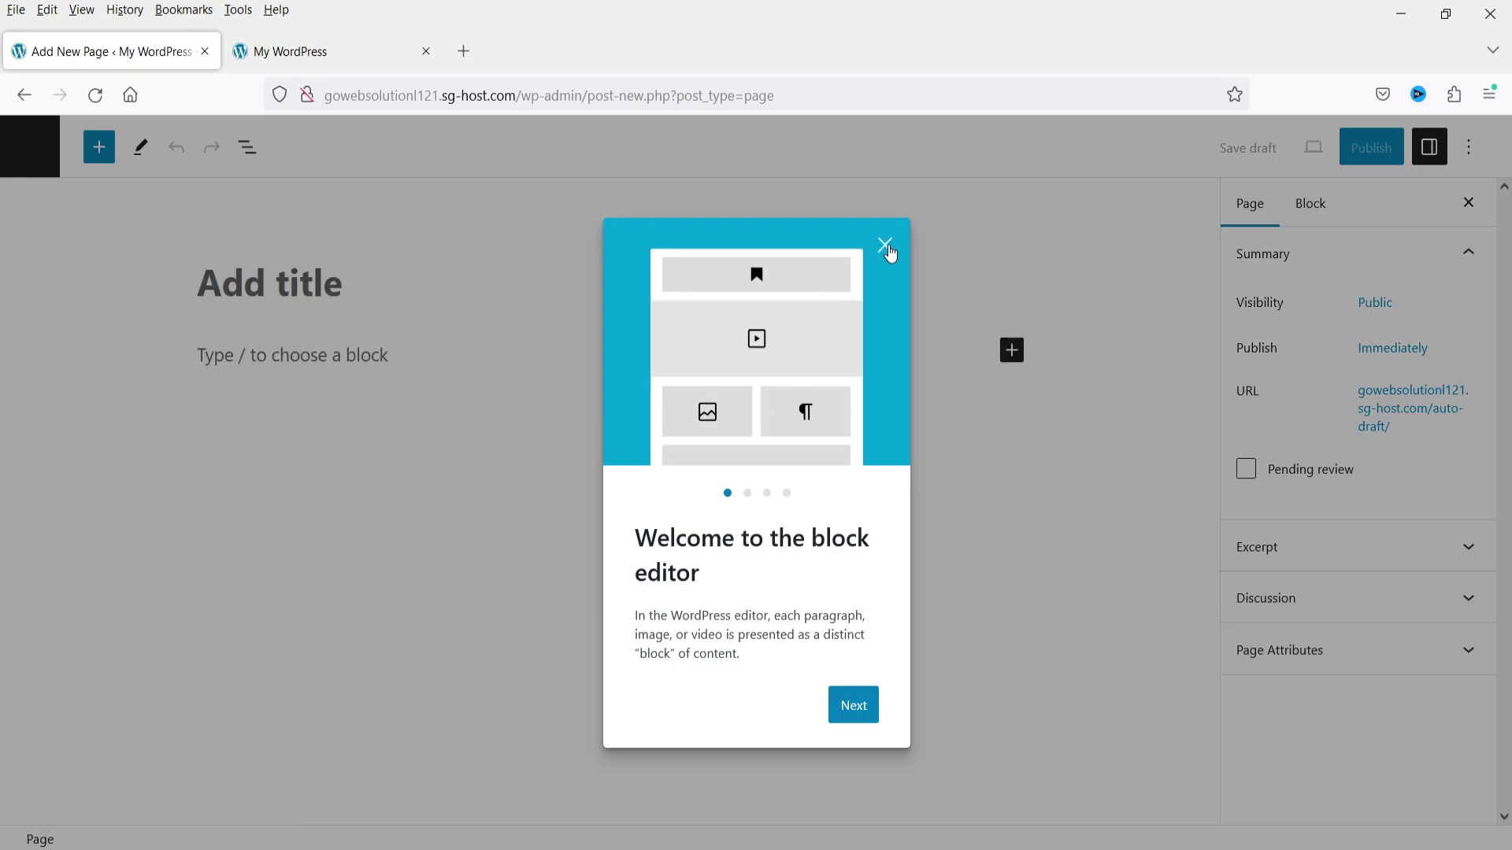
pyautogui.click(881, 247)
pyautogui.click(389, 275)
pyautogui.write('Home')
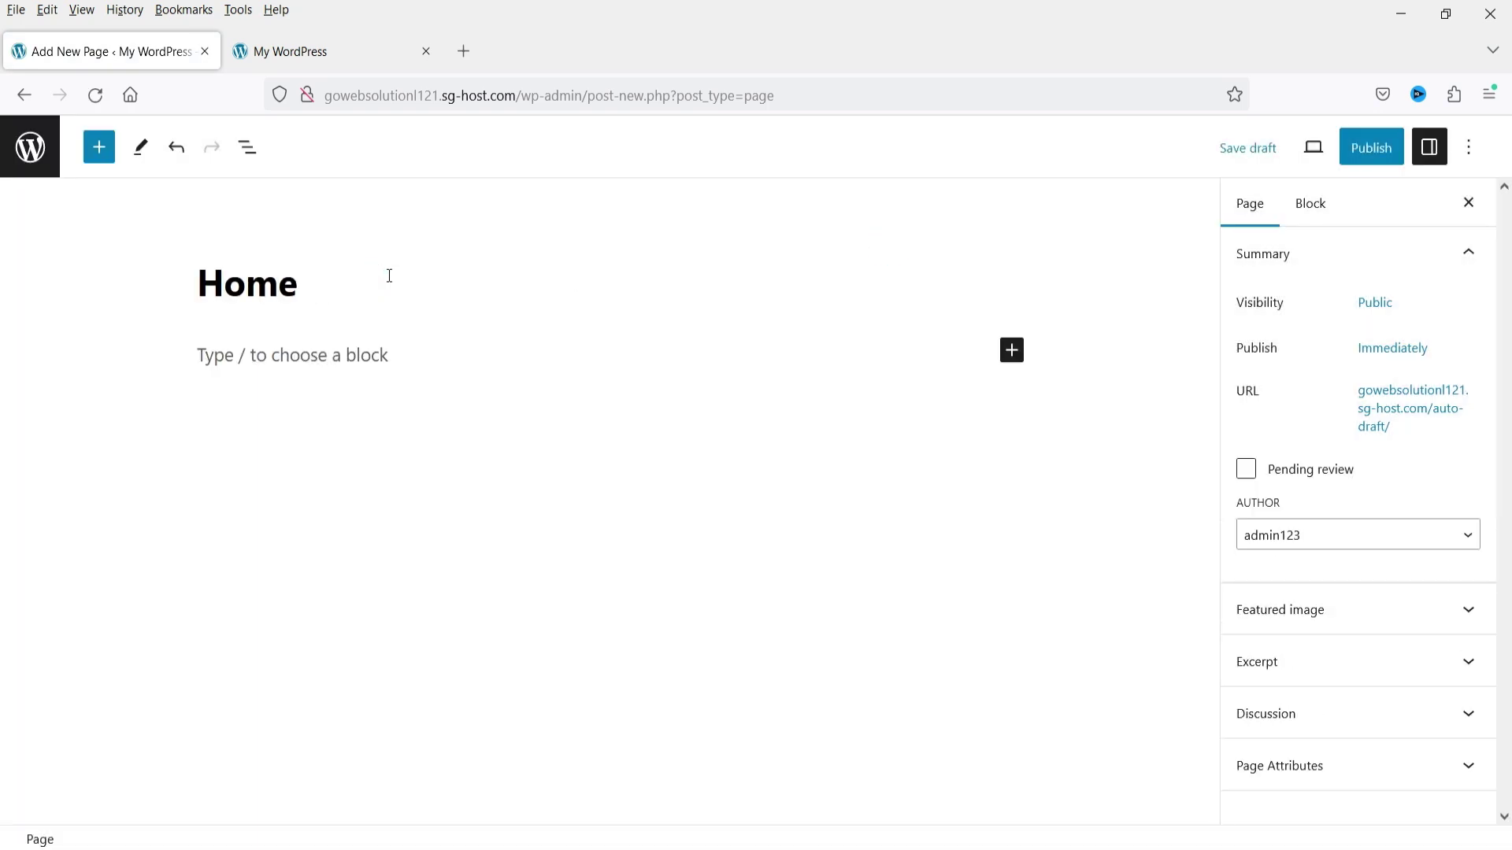
pyautogui.click(1371, 147)
pyautogui.click(1310, 147)
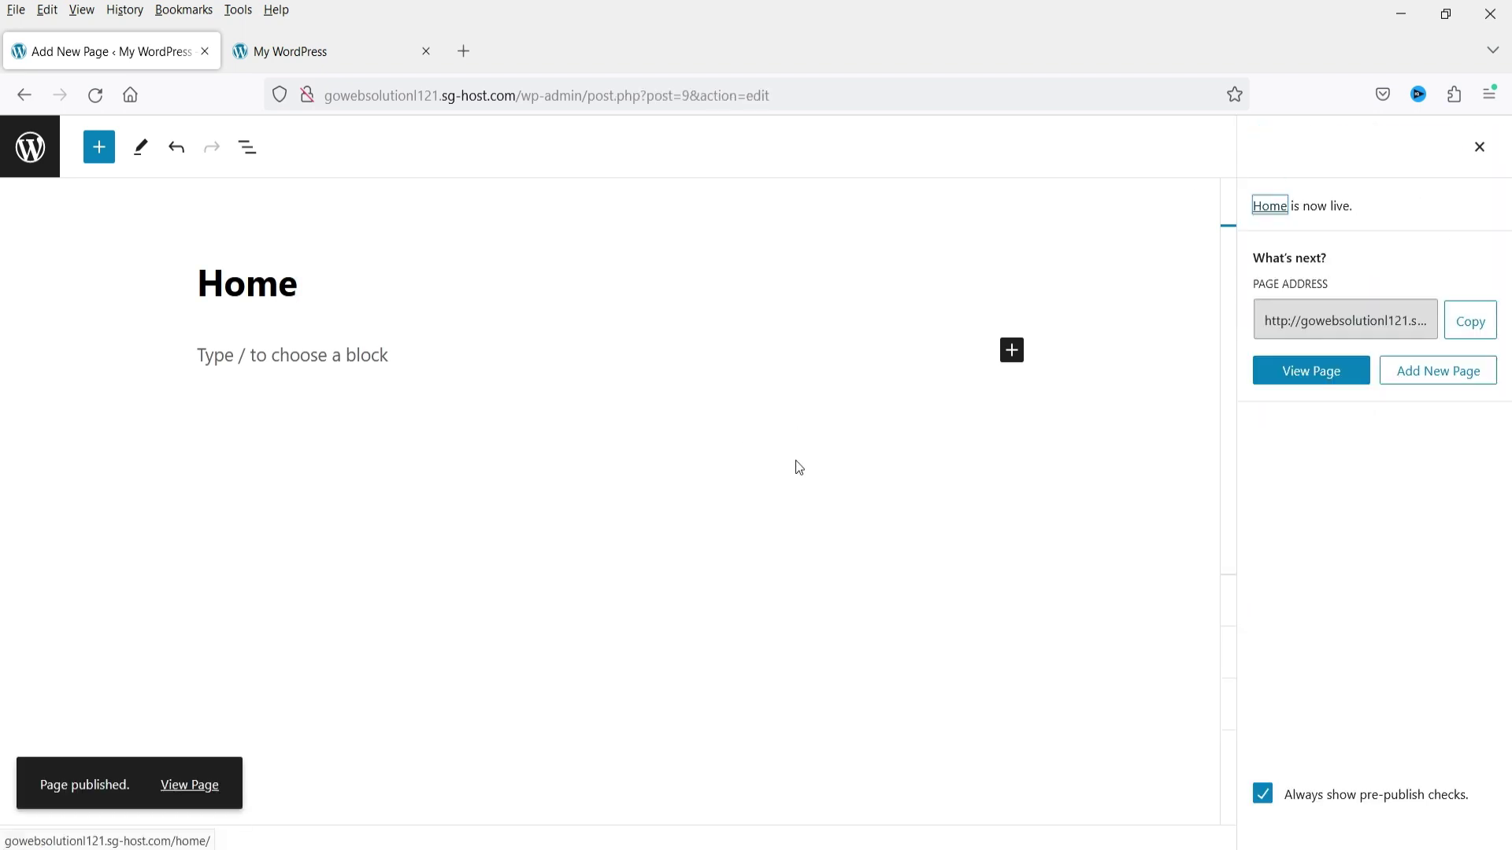
pyautogui.click(32, 154)
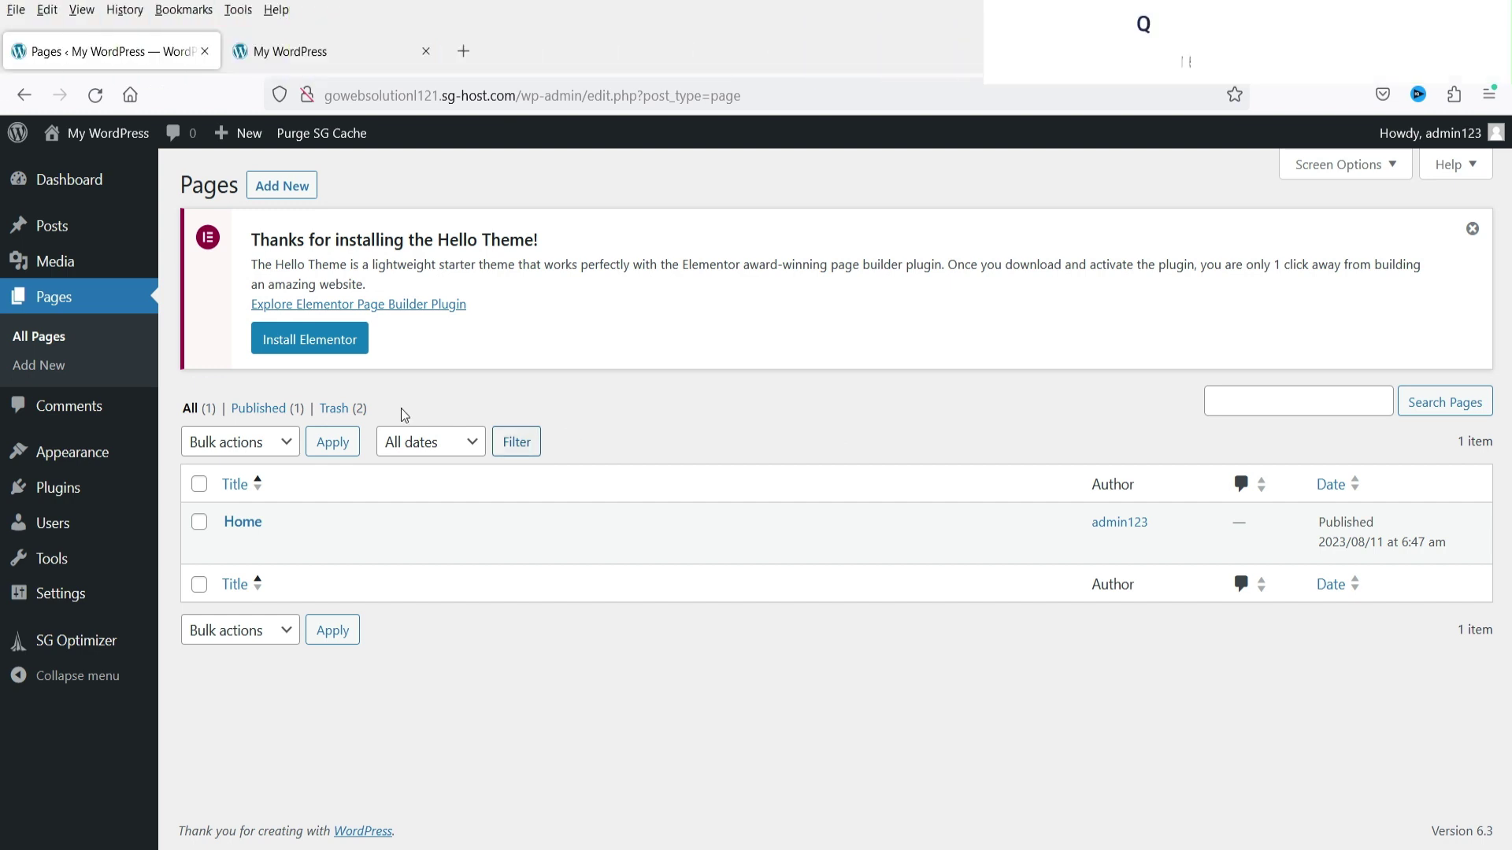
# - In Reading settings, set a static homepage showing the Home page and save
pyautogui.moveTo(59, 600)
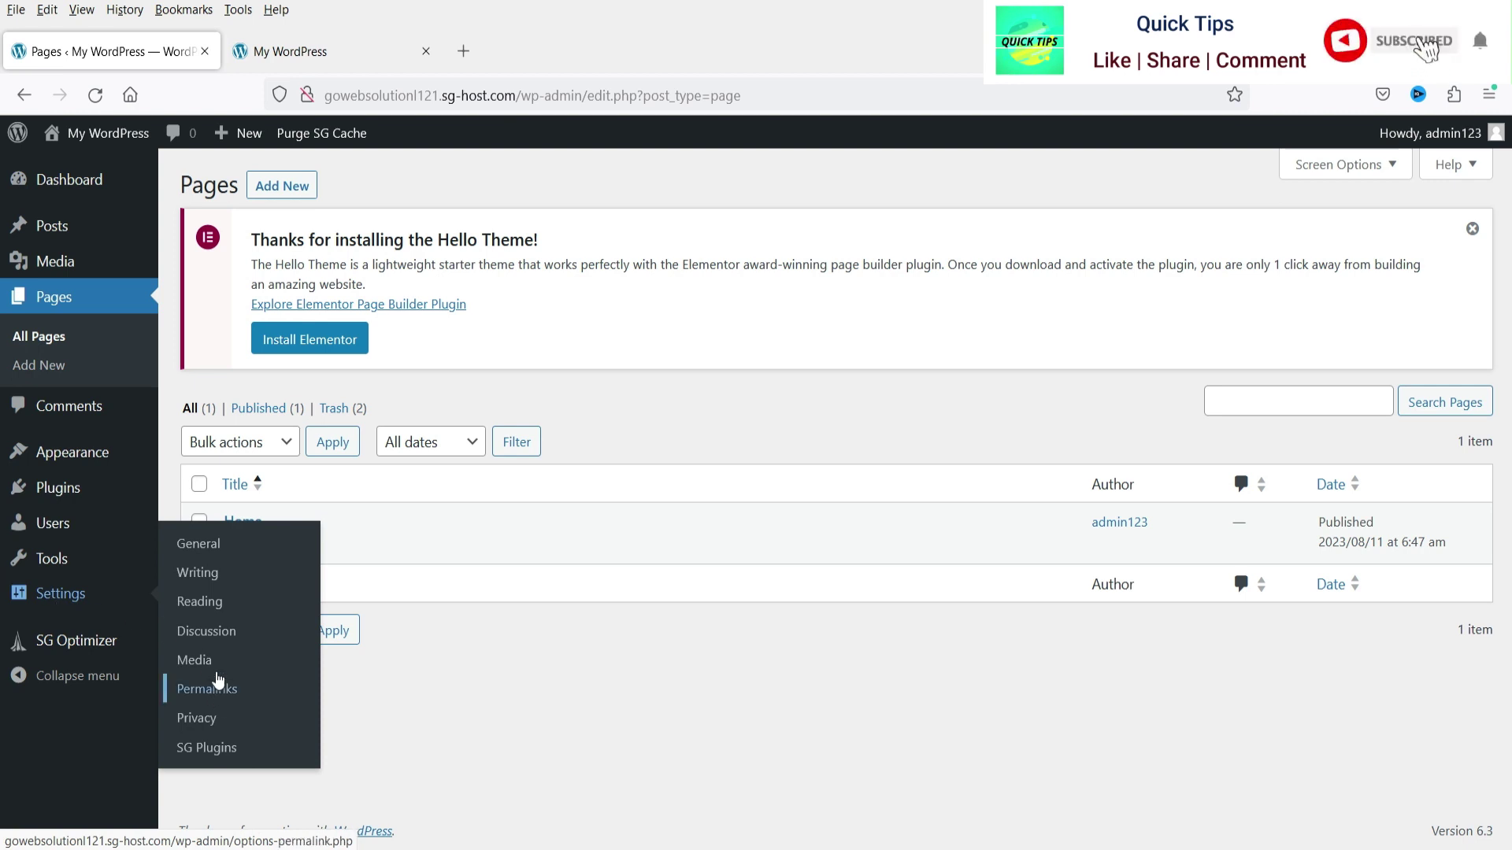
pyautogui.click(209, 603)
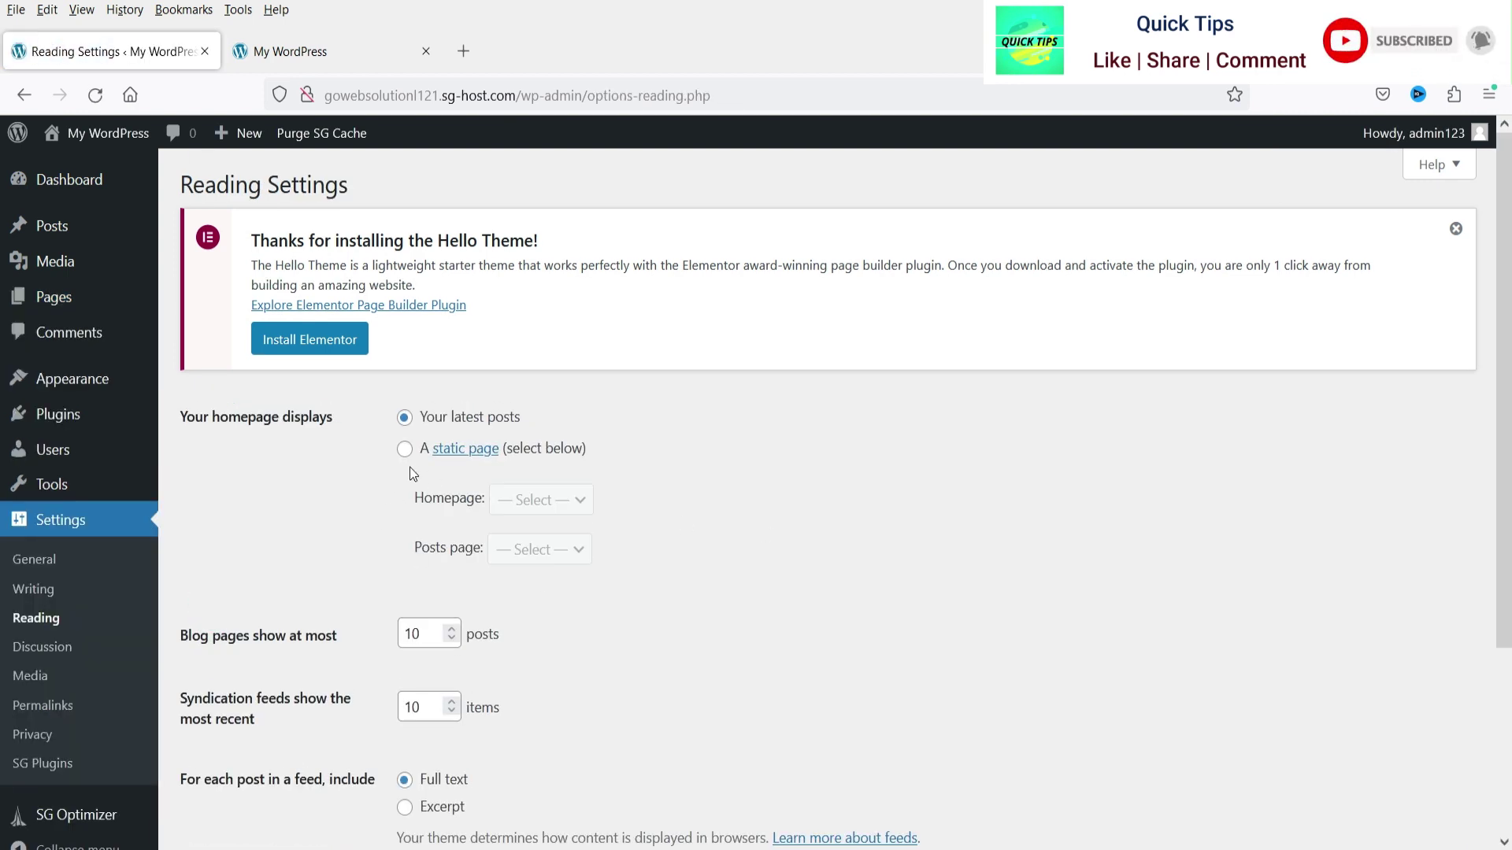
pyautogui.click(404, 450)
pyautogui.click(539, 504)
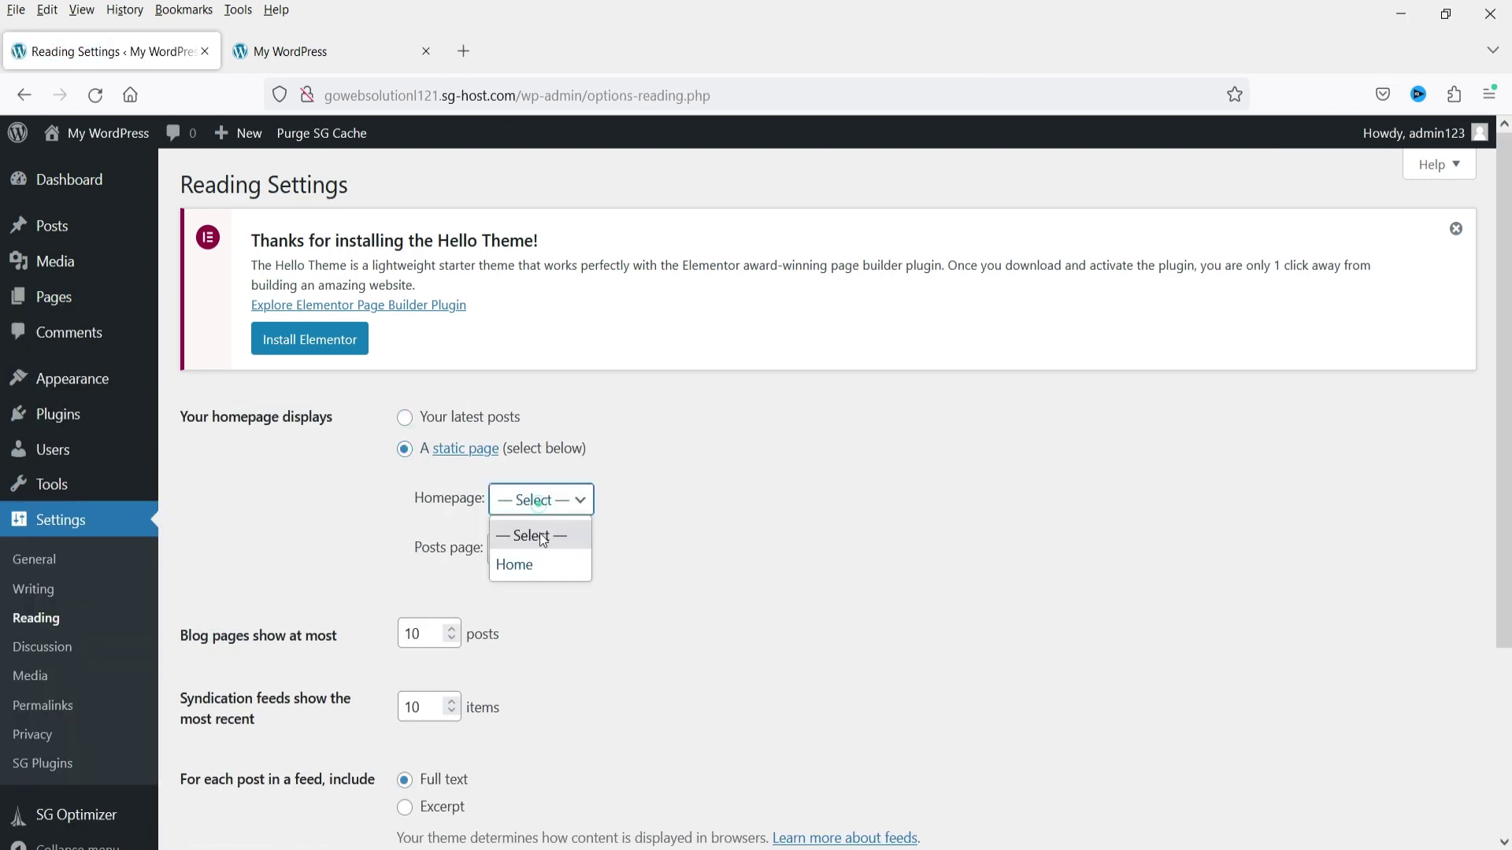
pyautogui.click(541, 567)
pyautogui.click(716, 567)
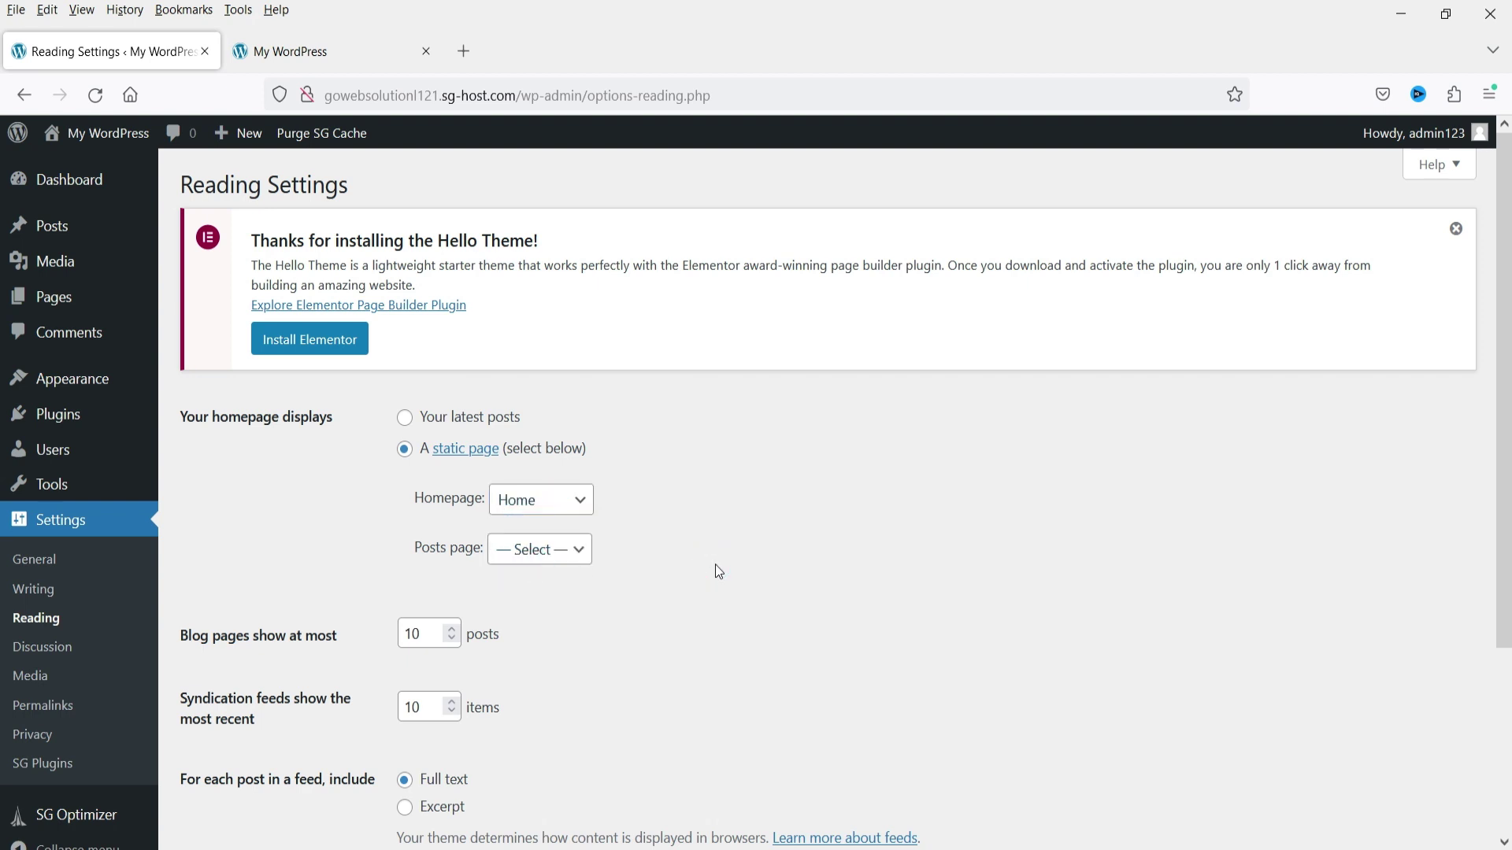
pyautogui.scroll(-3, 717, 567)
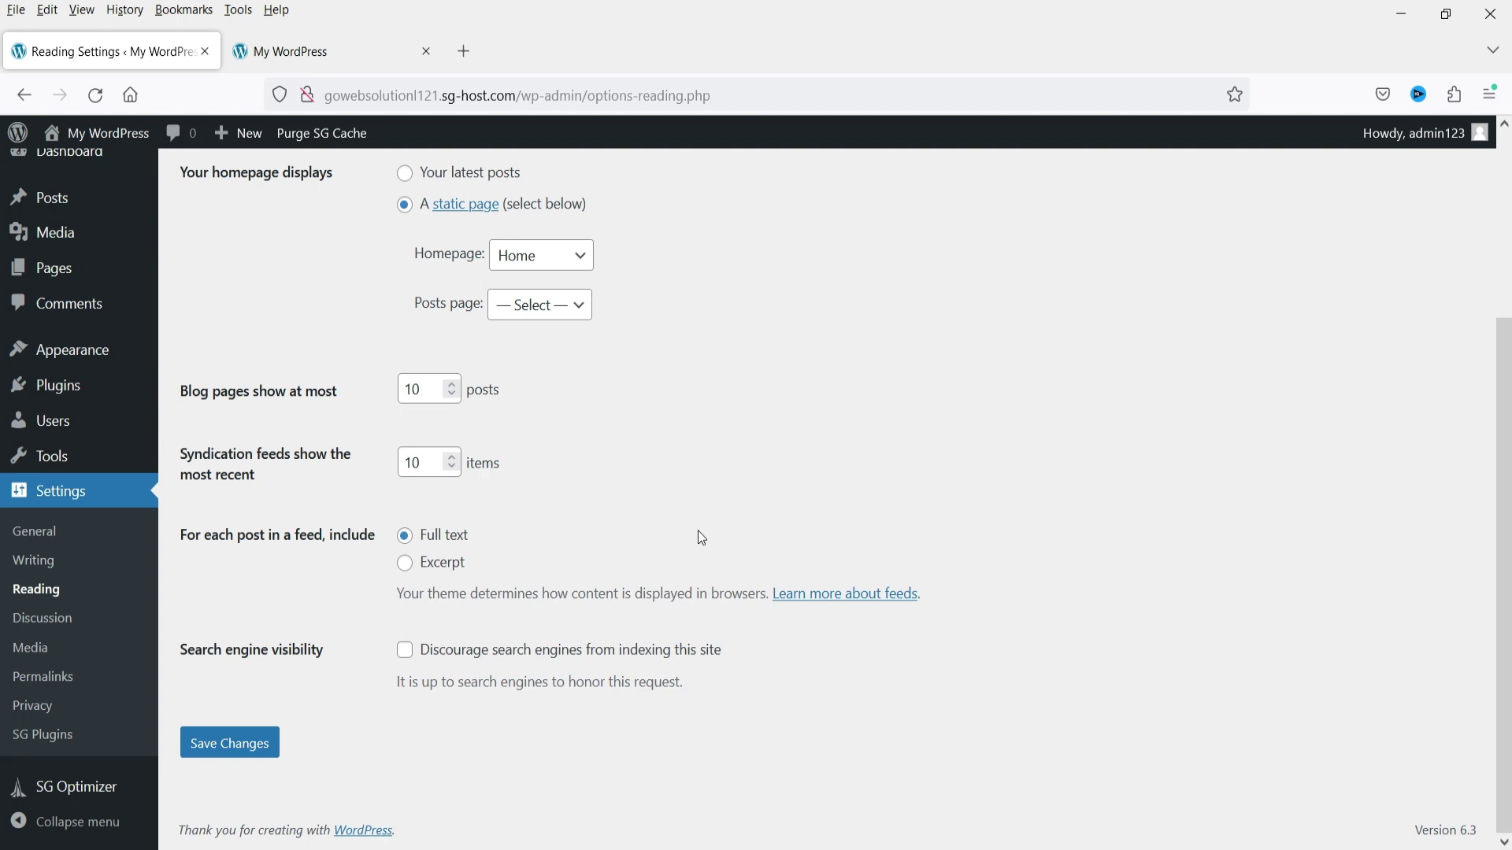
pyautogui.click(223, 752)
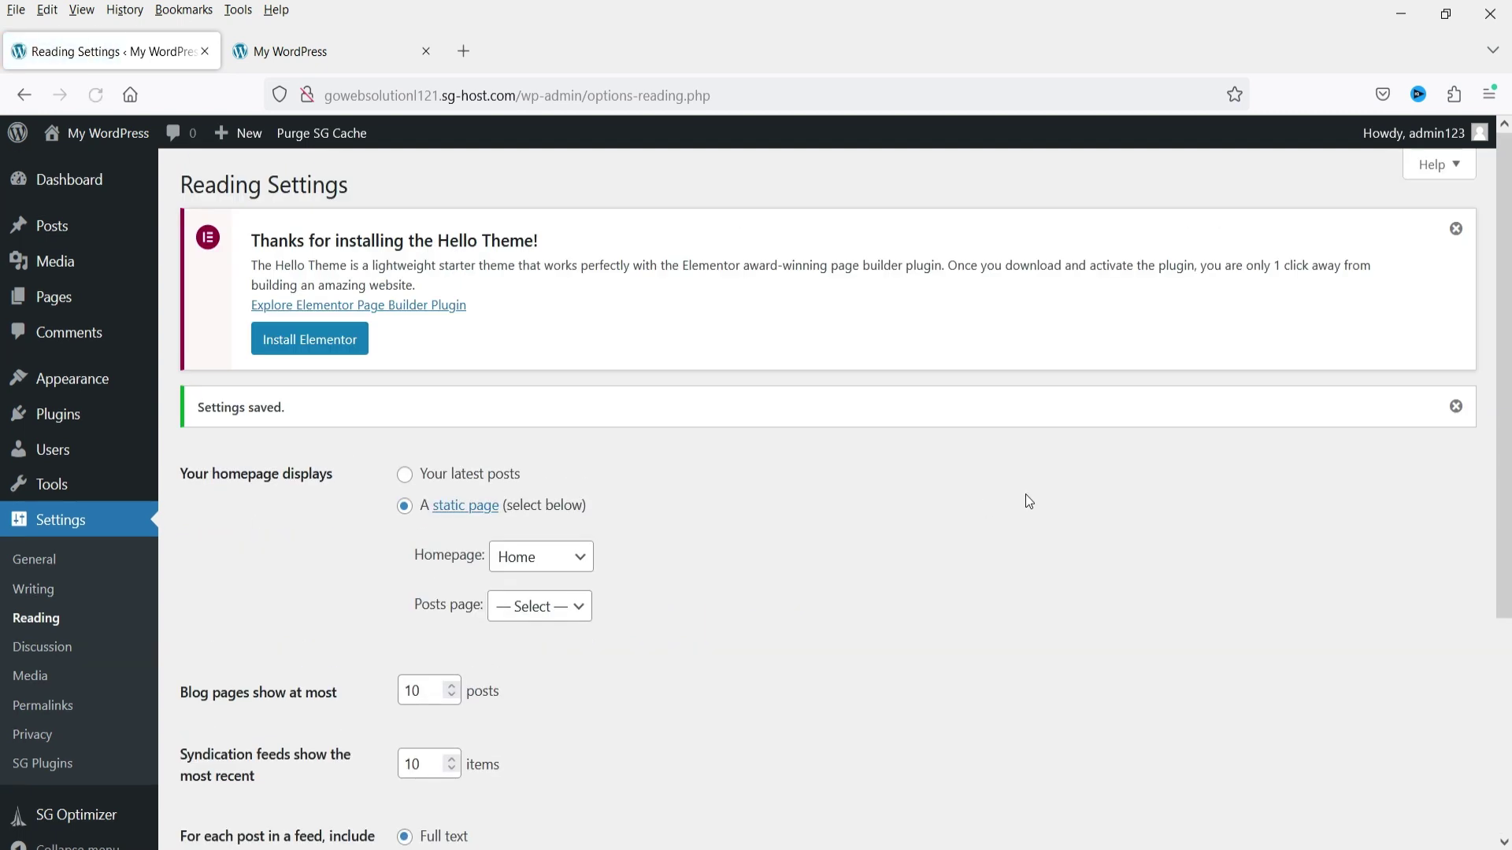
# - Resave the Post name permalink structure
pyautogui.click(55, 716)
pyautogui.scroll(-3, 900, 517)
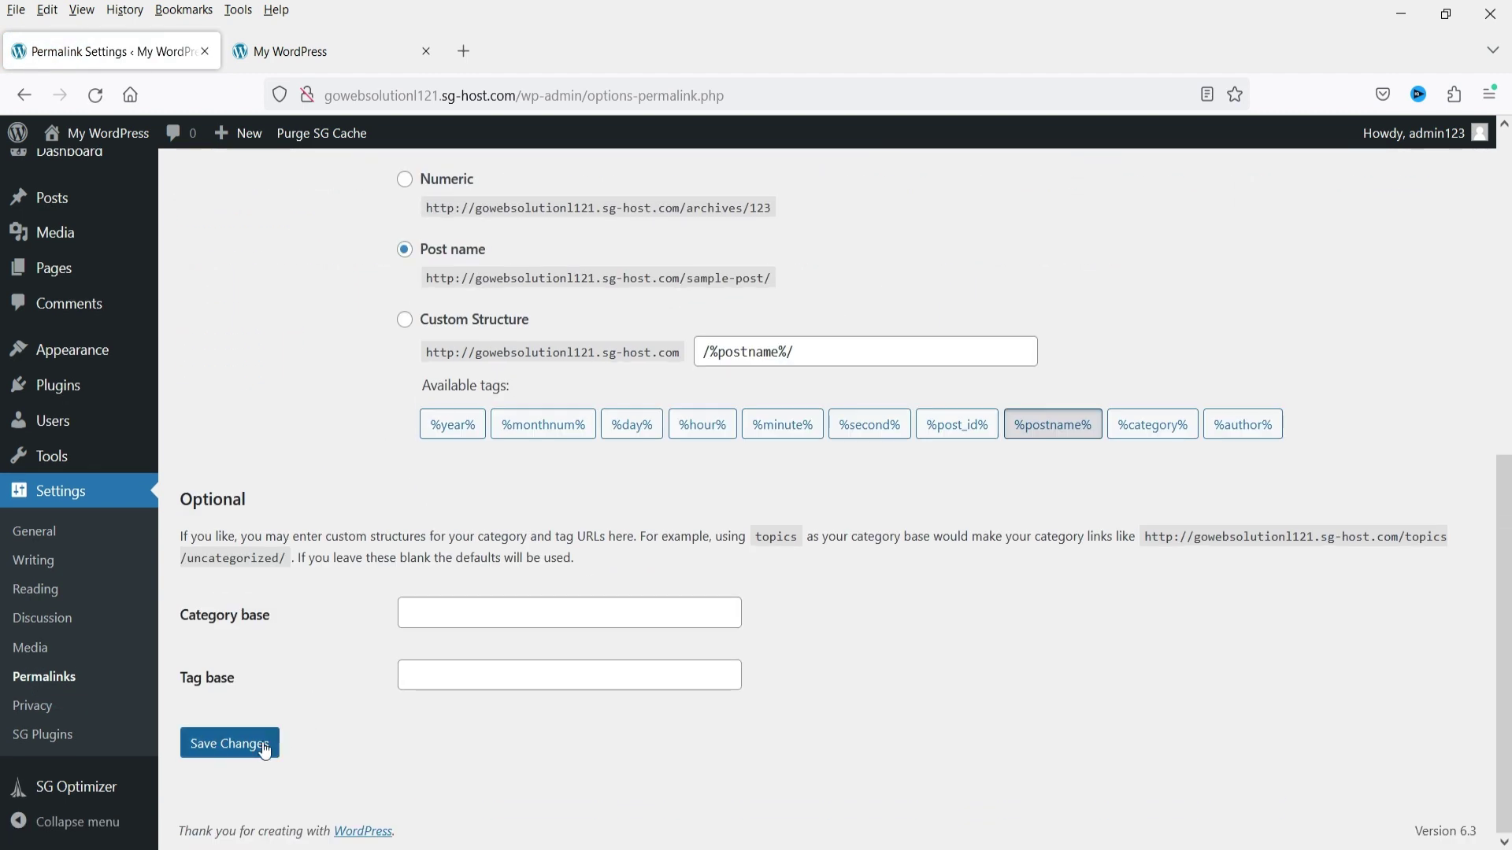
pyautogui.click(220, 743)
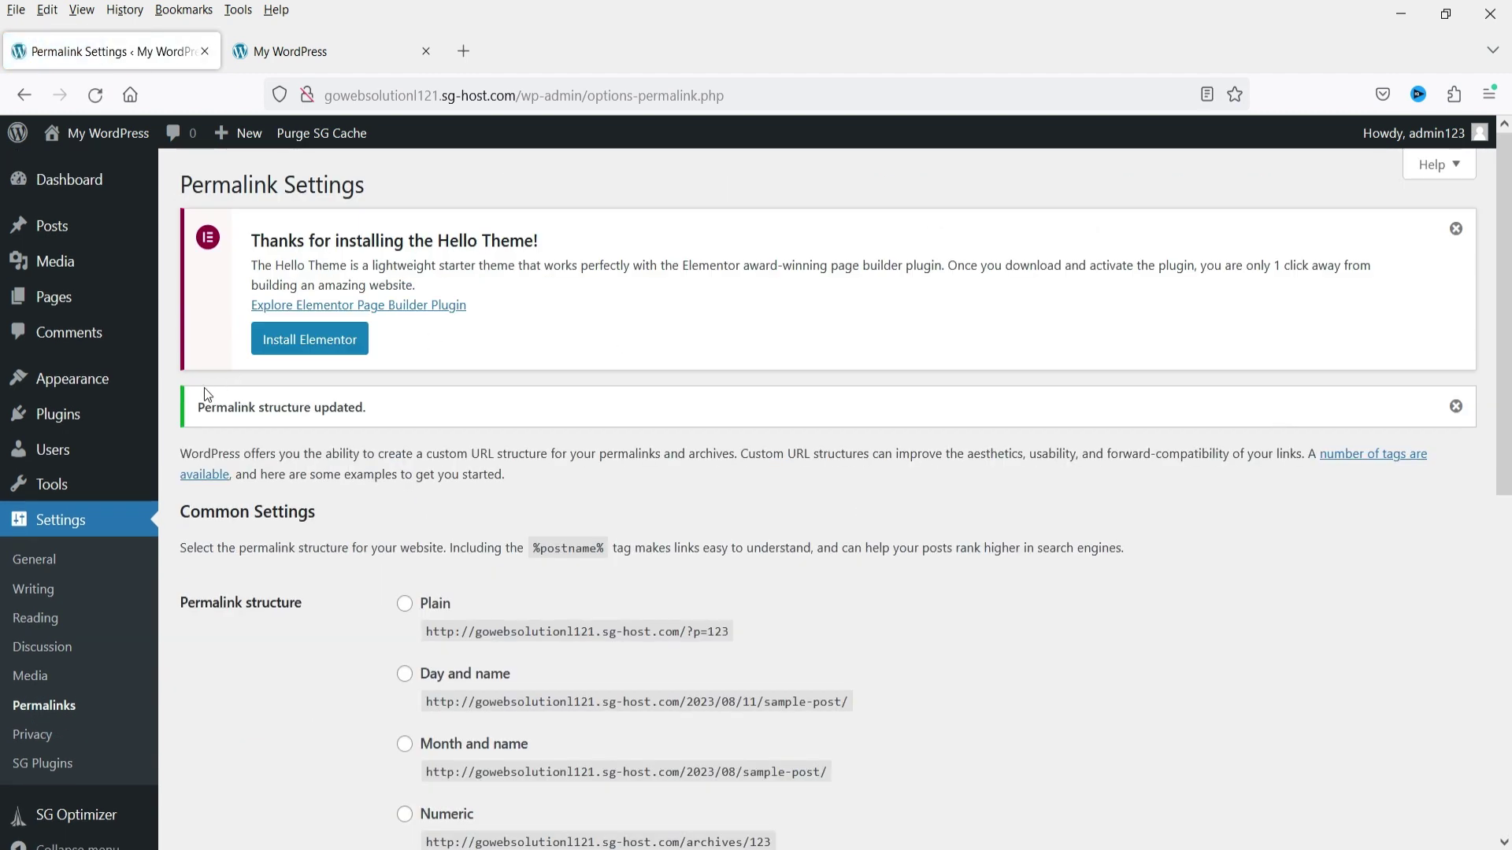
pyautogui.click(203, 435)
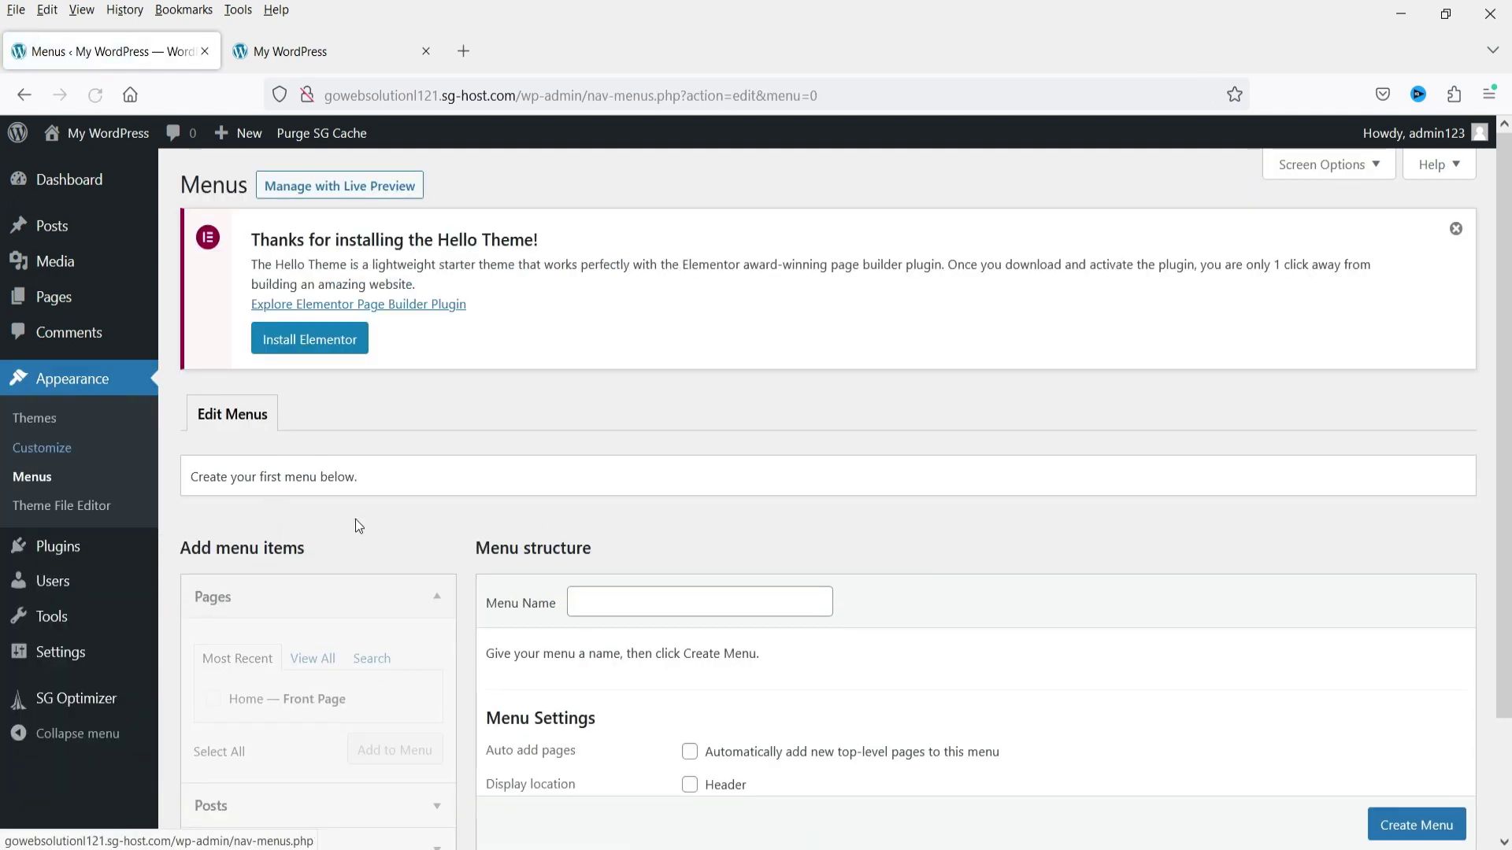
# - Create a new navigation menu named 'Main Menu'
pyautogui.click(607, 601)
pyautogui.write('Main Menu')
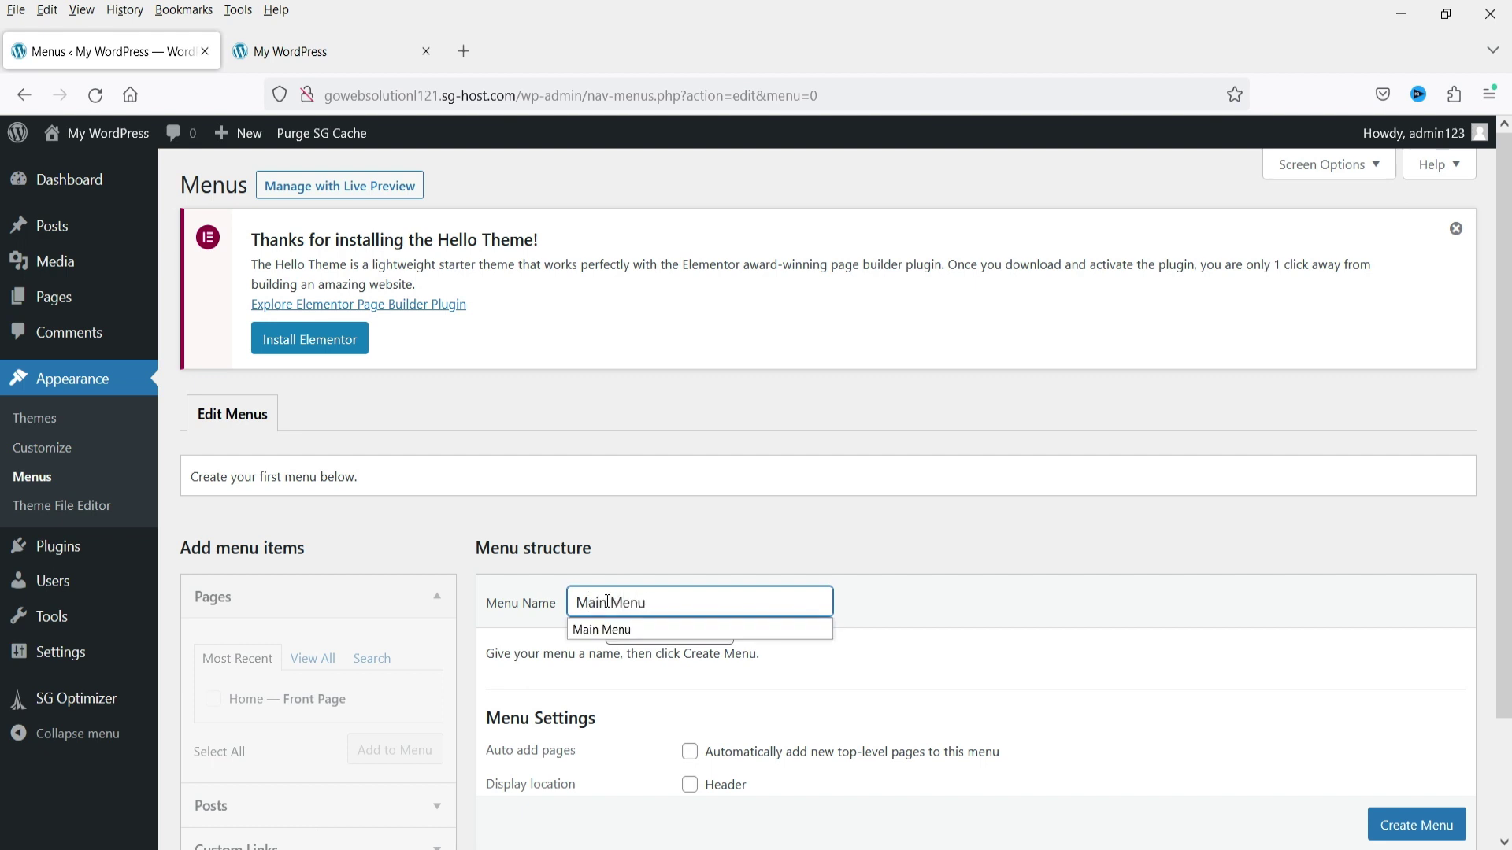
pyautogui.scroll(-1, 1315, 819)
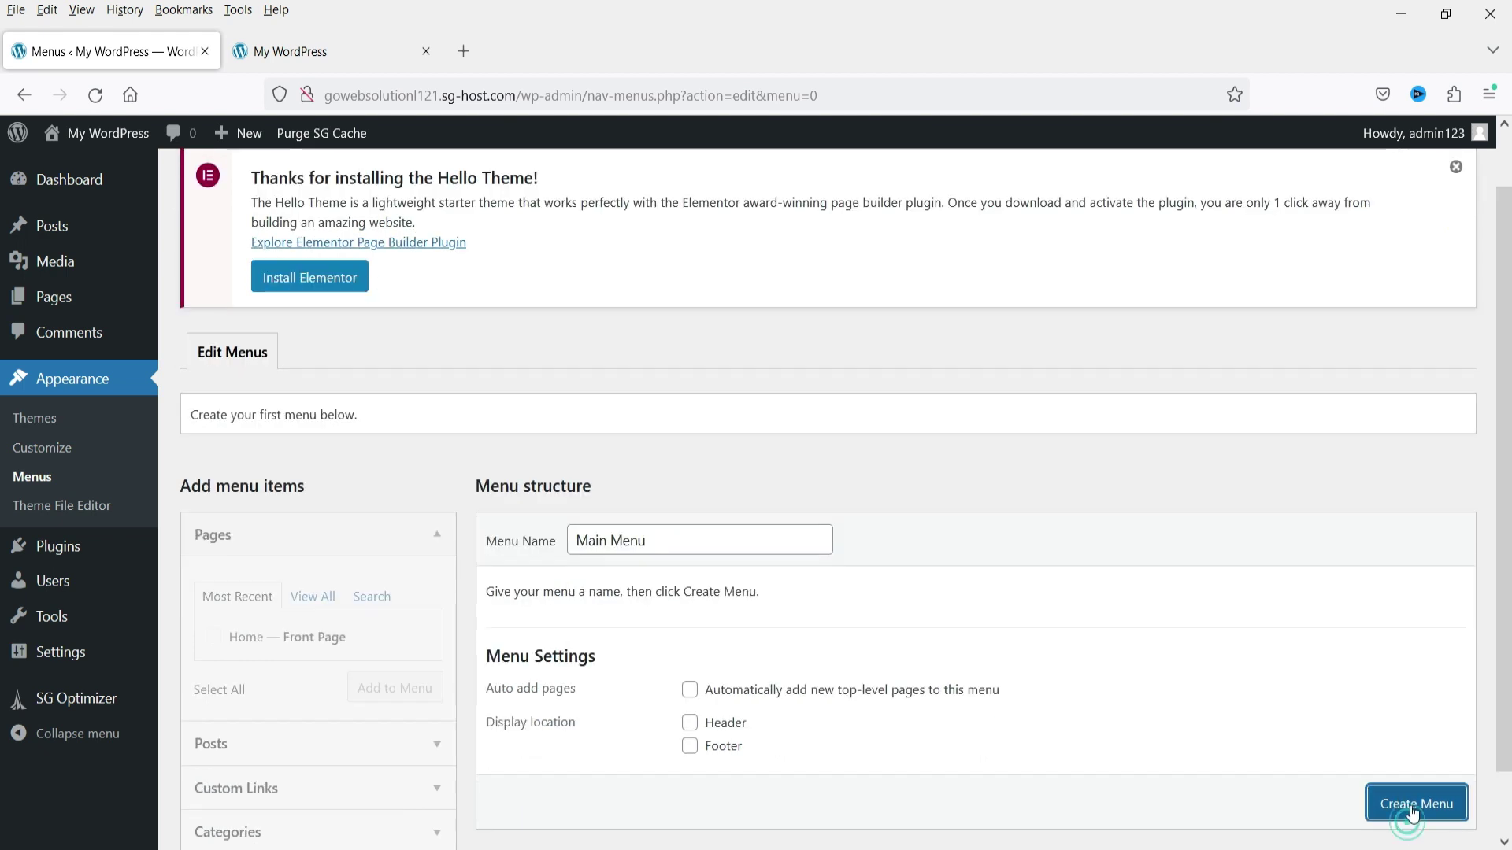
pyautogui.click(1413, 809)
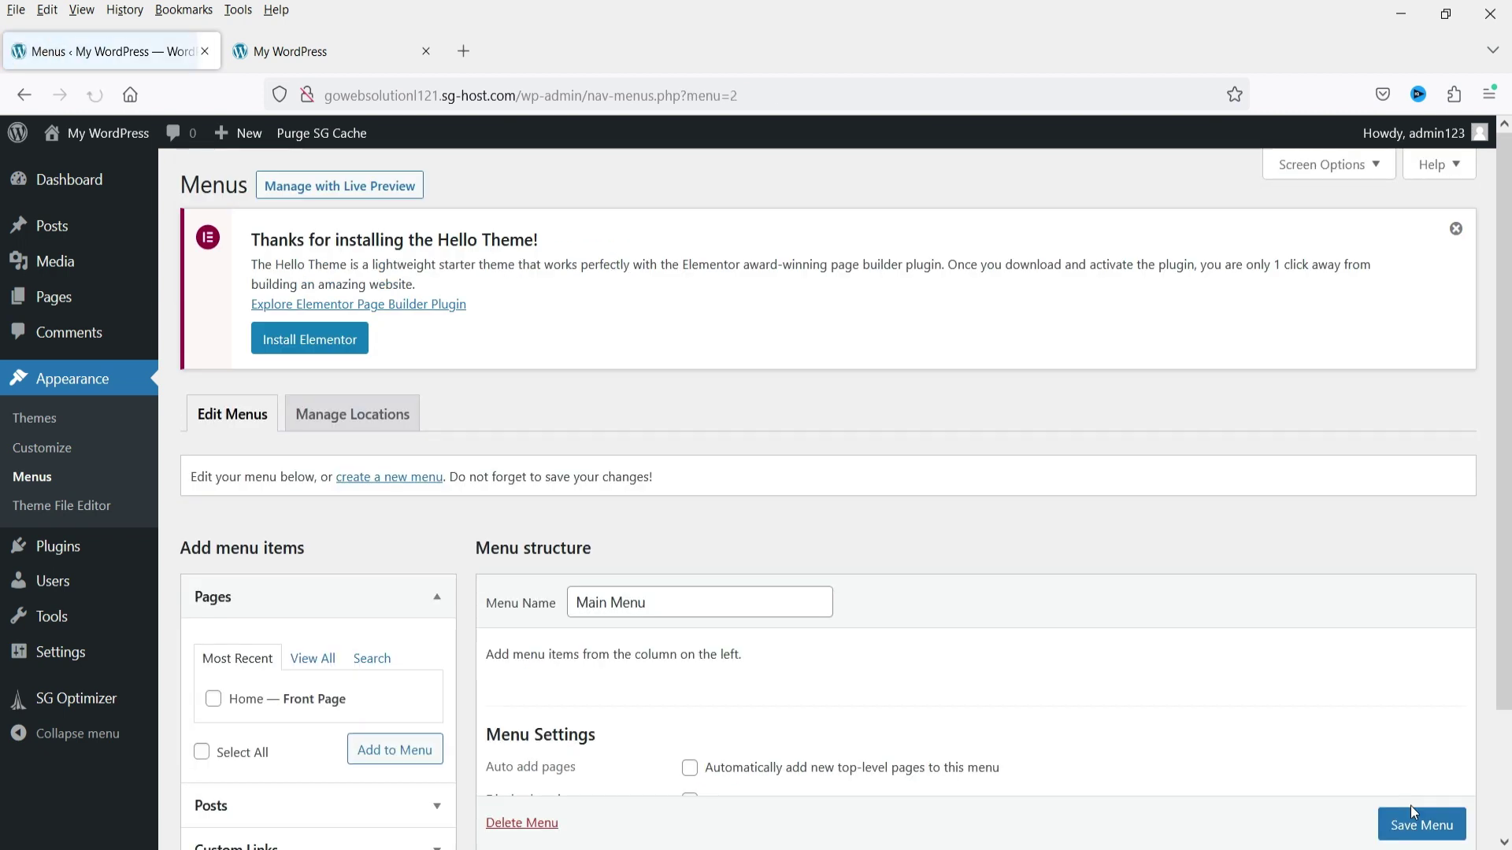
# - Add the Home front page to Main Menu and save the menu
pyautogui.click(218, 704)
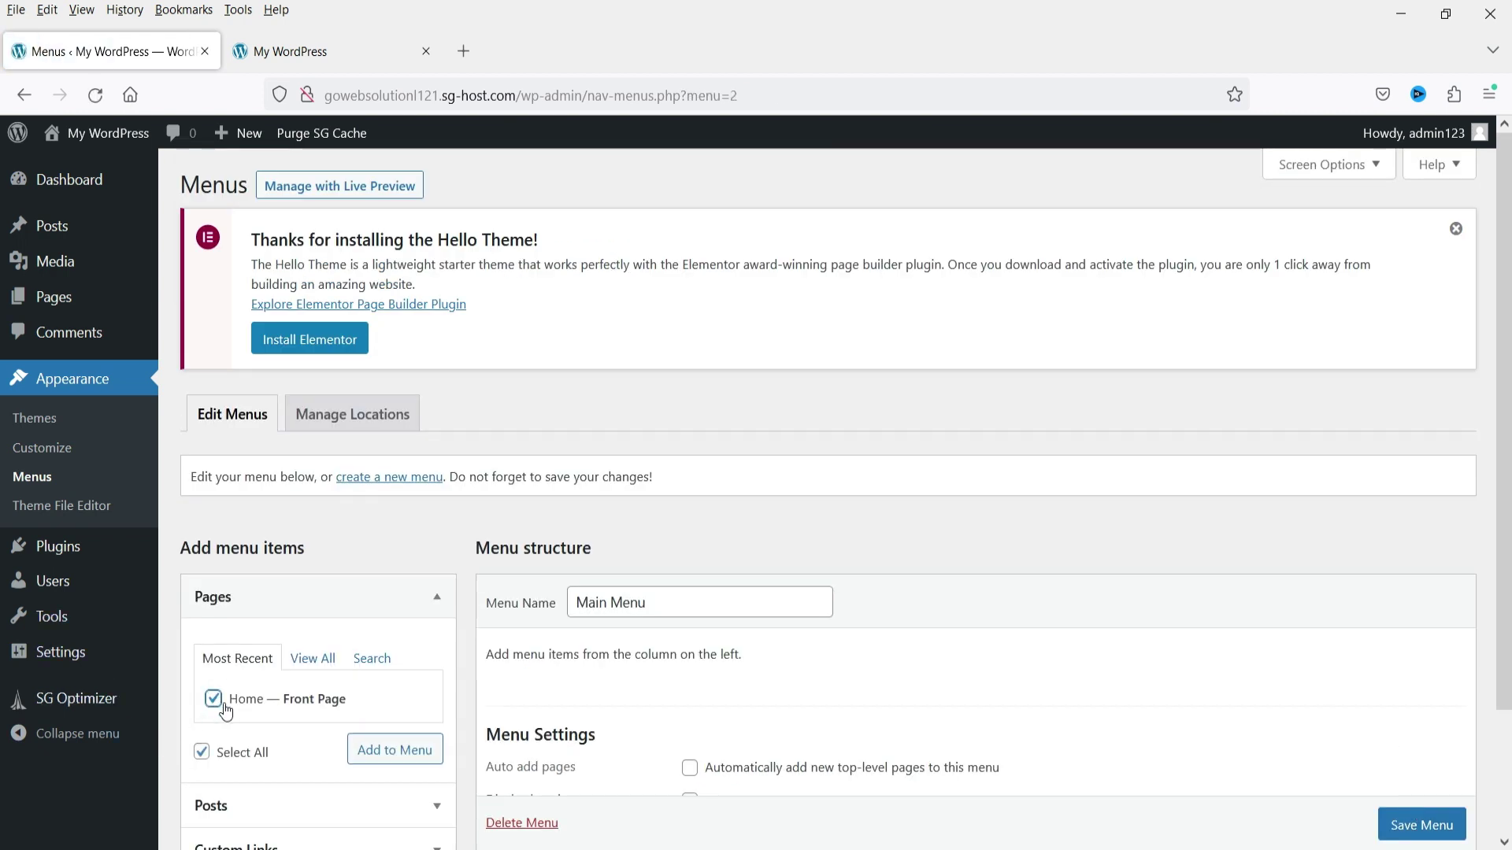
pyautogui.click(390, 750)
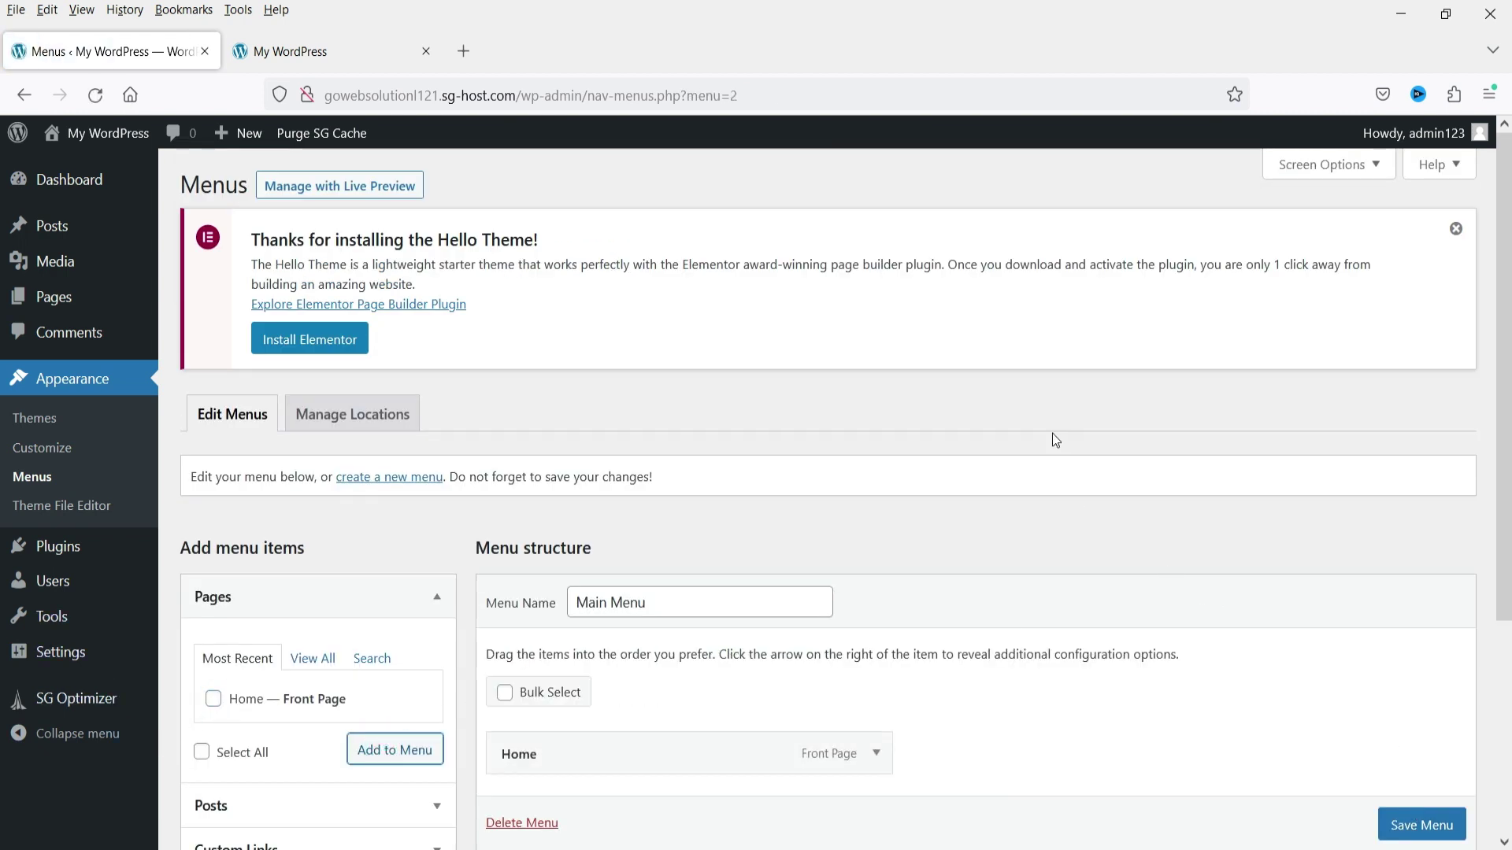
pyautogui.scroll(-4, 1052, 433)
pyautogui.click(1429, 745)
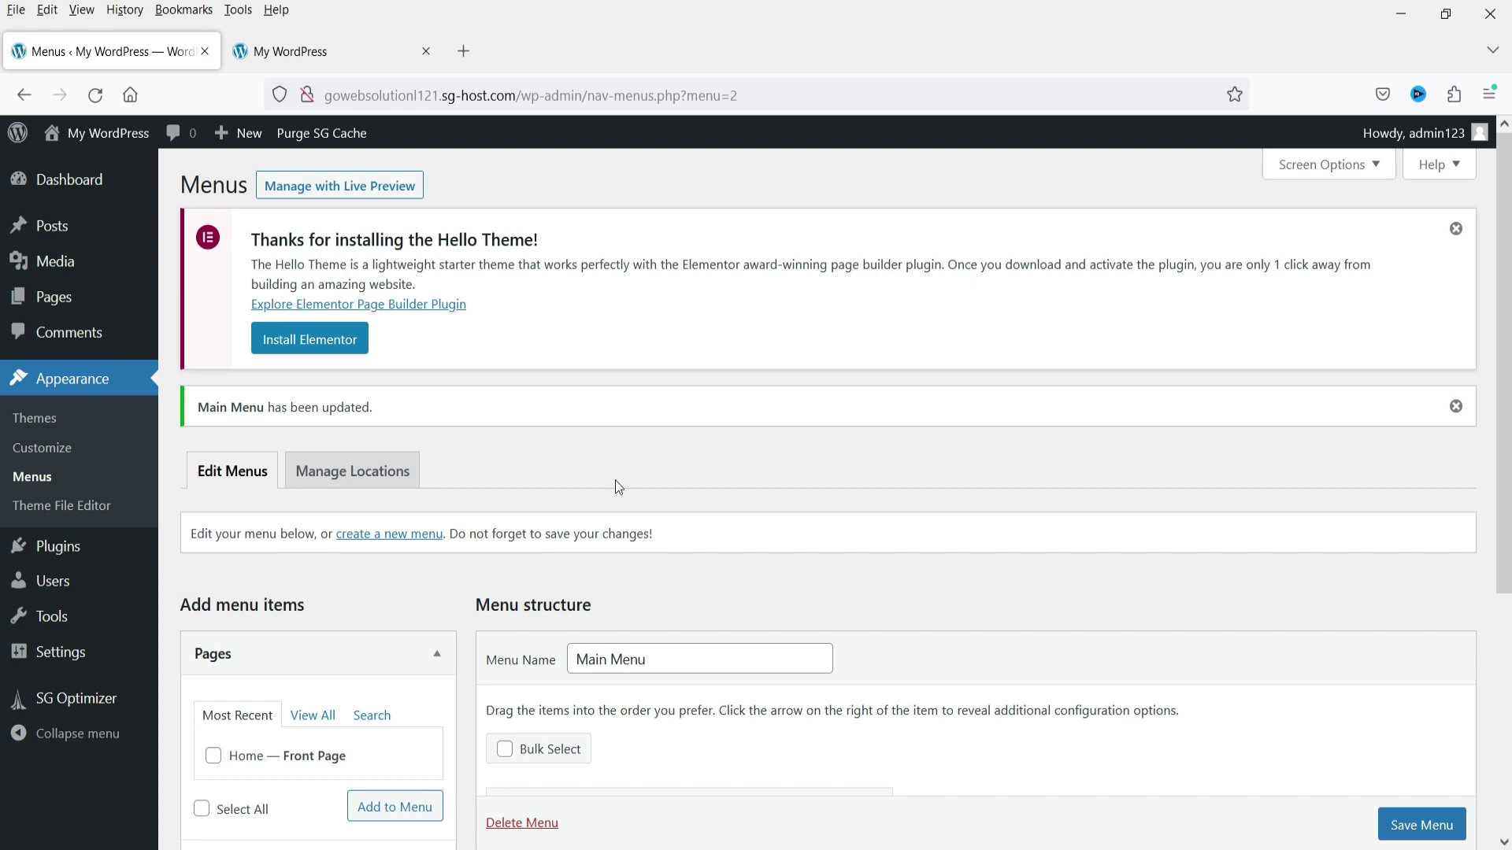
pyautogui.scroll(-4, 620, 486)
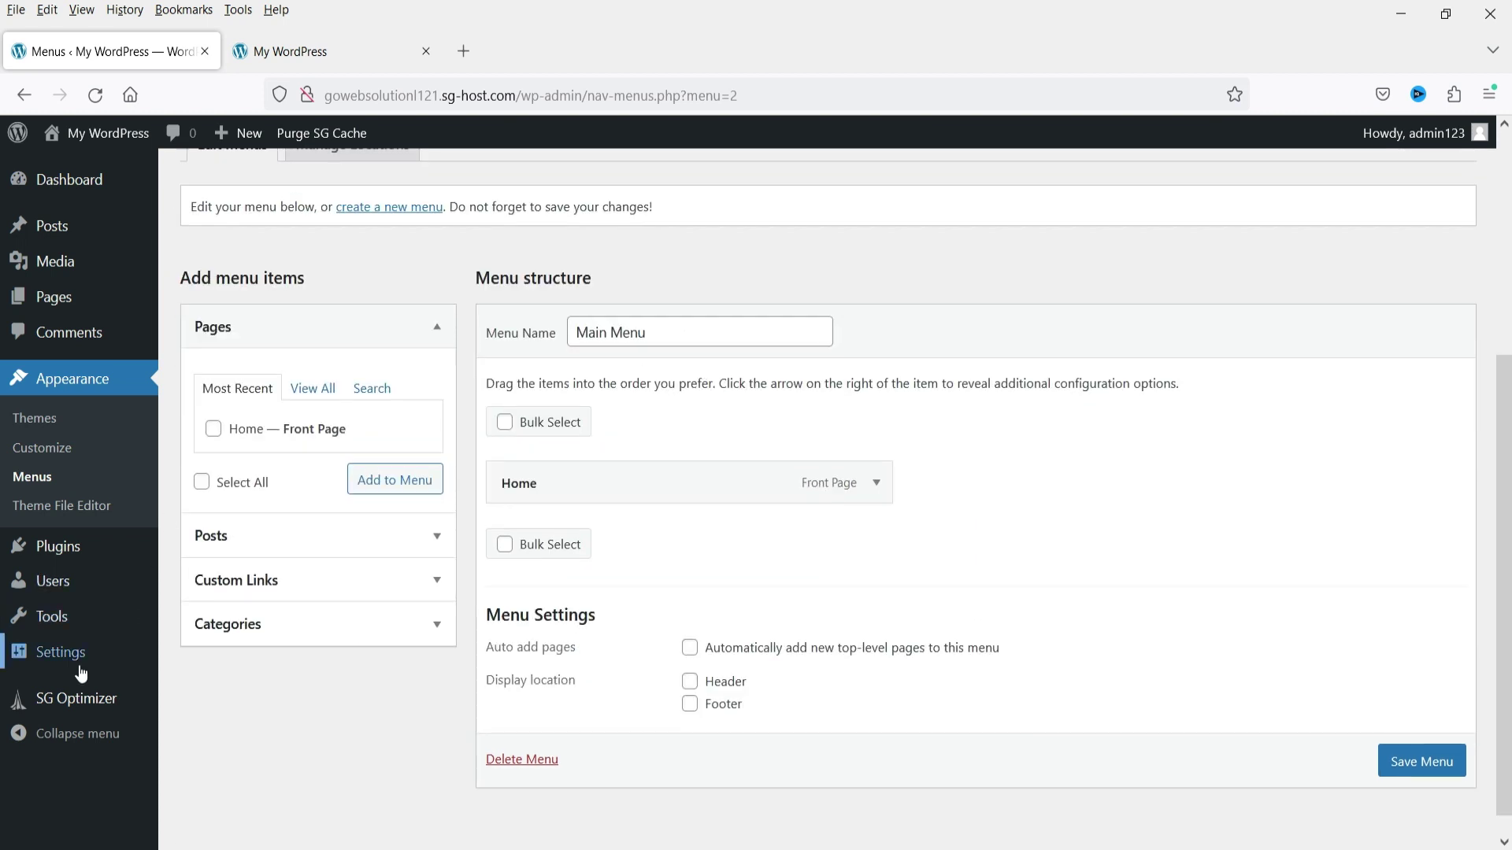
pyautogui.moveTo(78, 654)
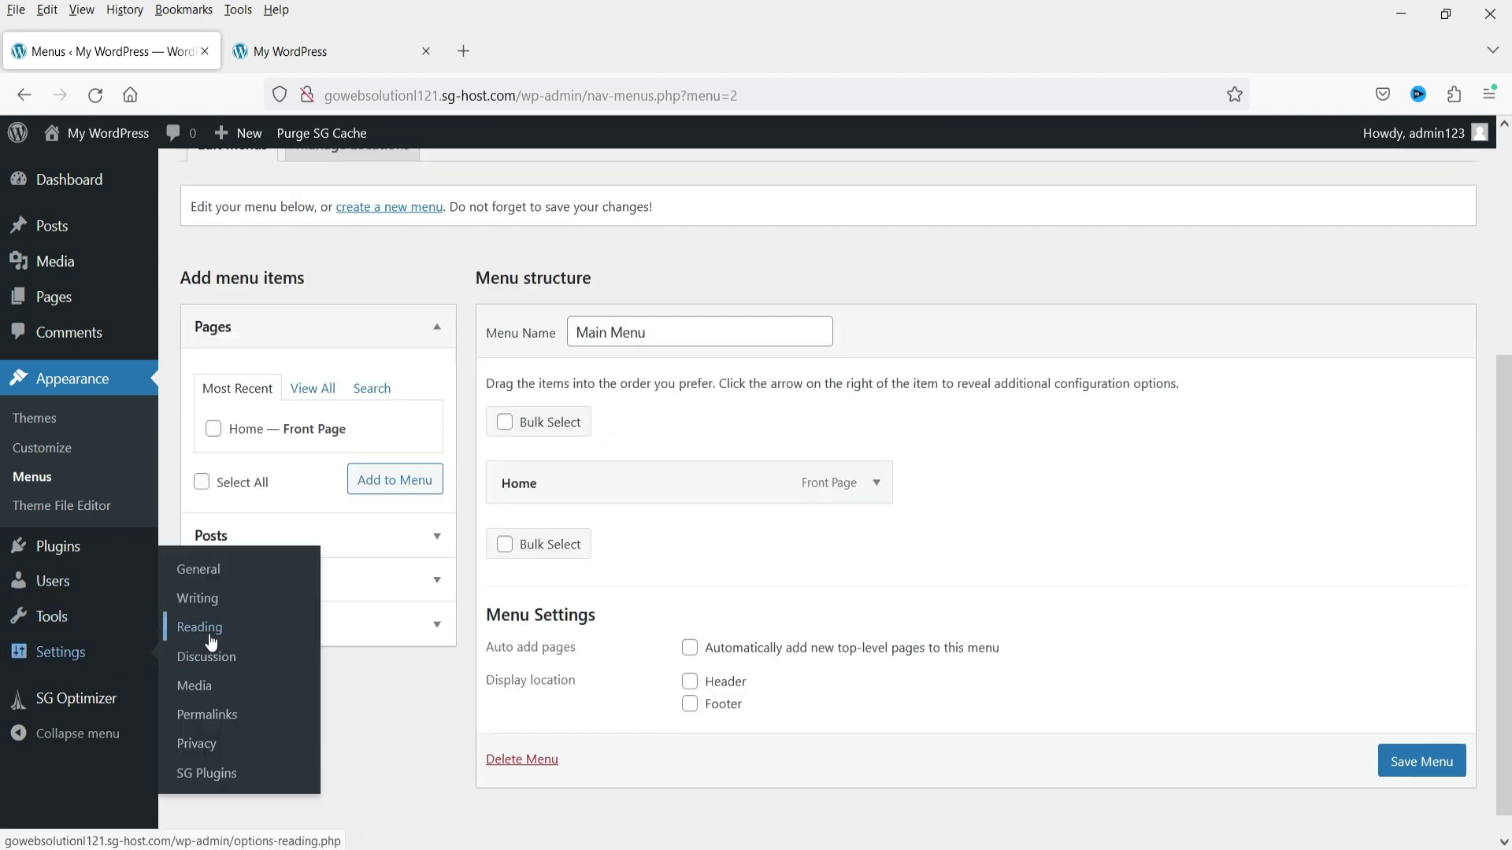
pyautogui.scroll(4, 980, 484)
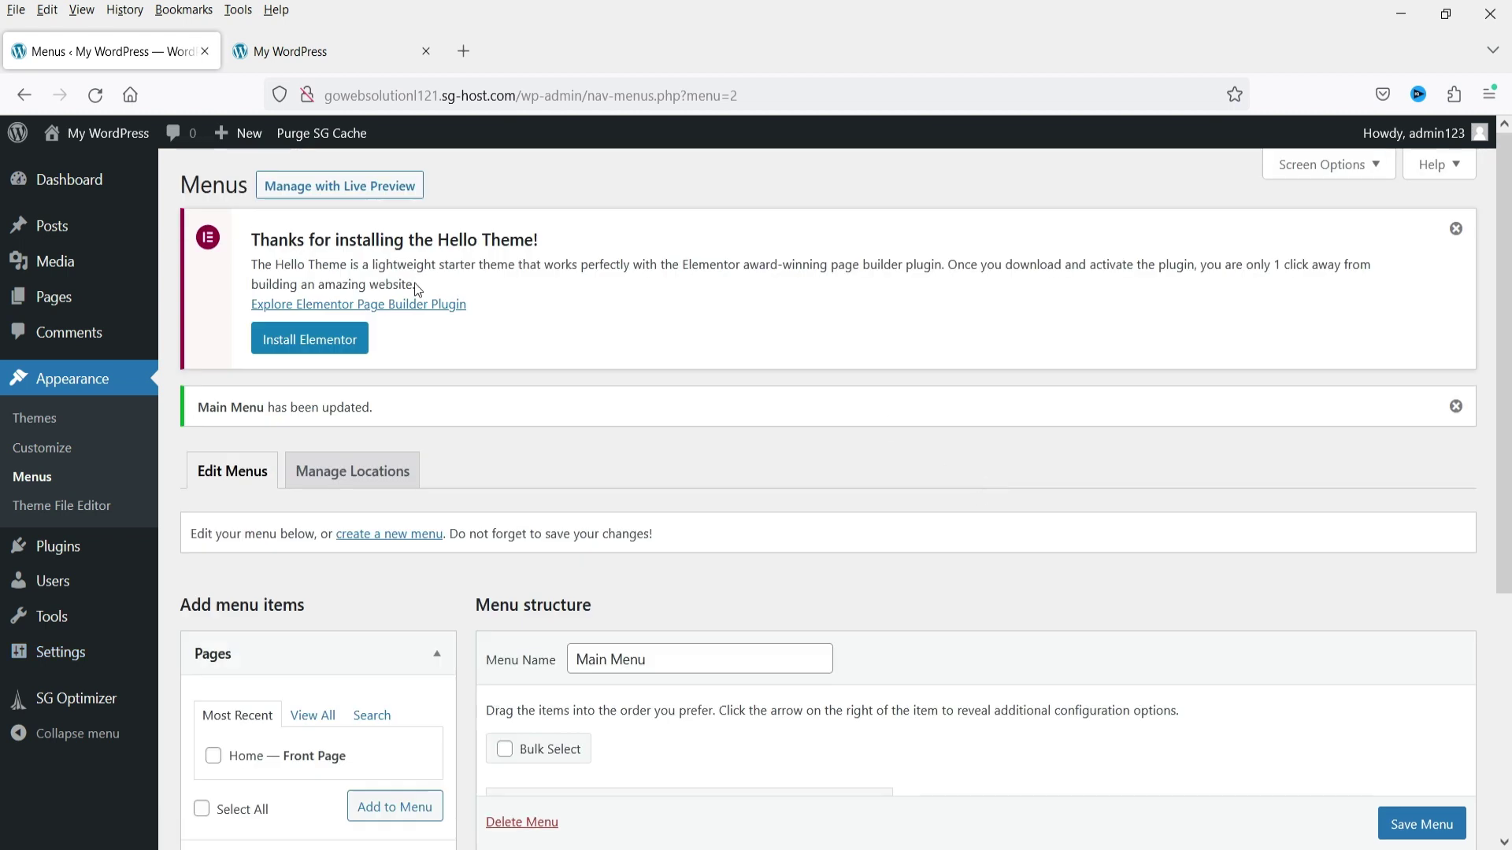
# - Upload elementor.3.14.0.zip as a plugin, install and activate it, and exit the setup wizard
pyautogui.moveTo(74, 550)
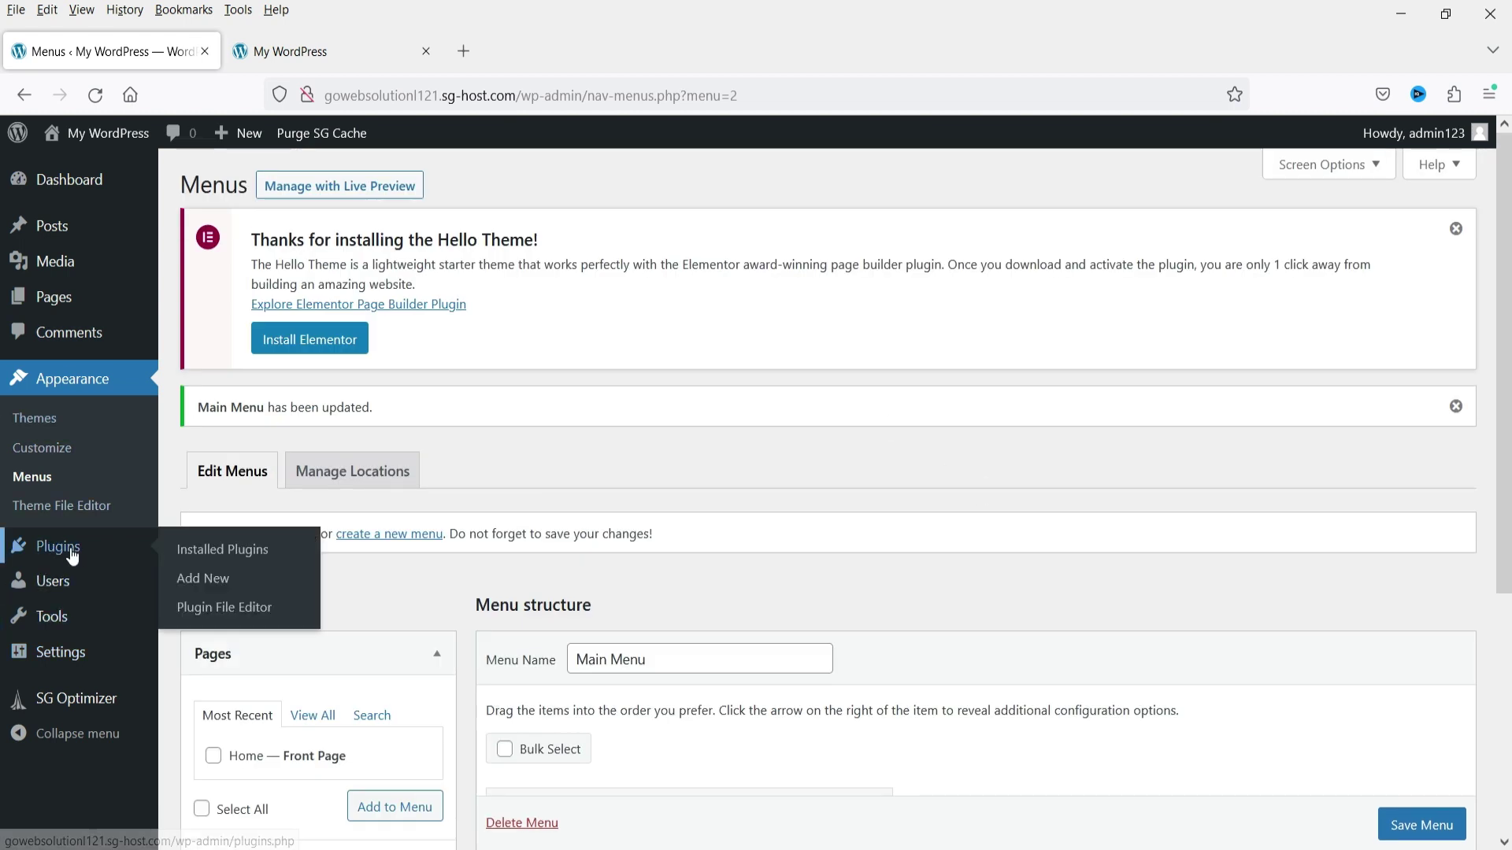
pyautogui.click(219, 584)
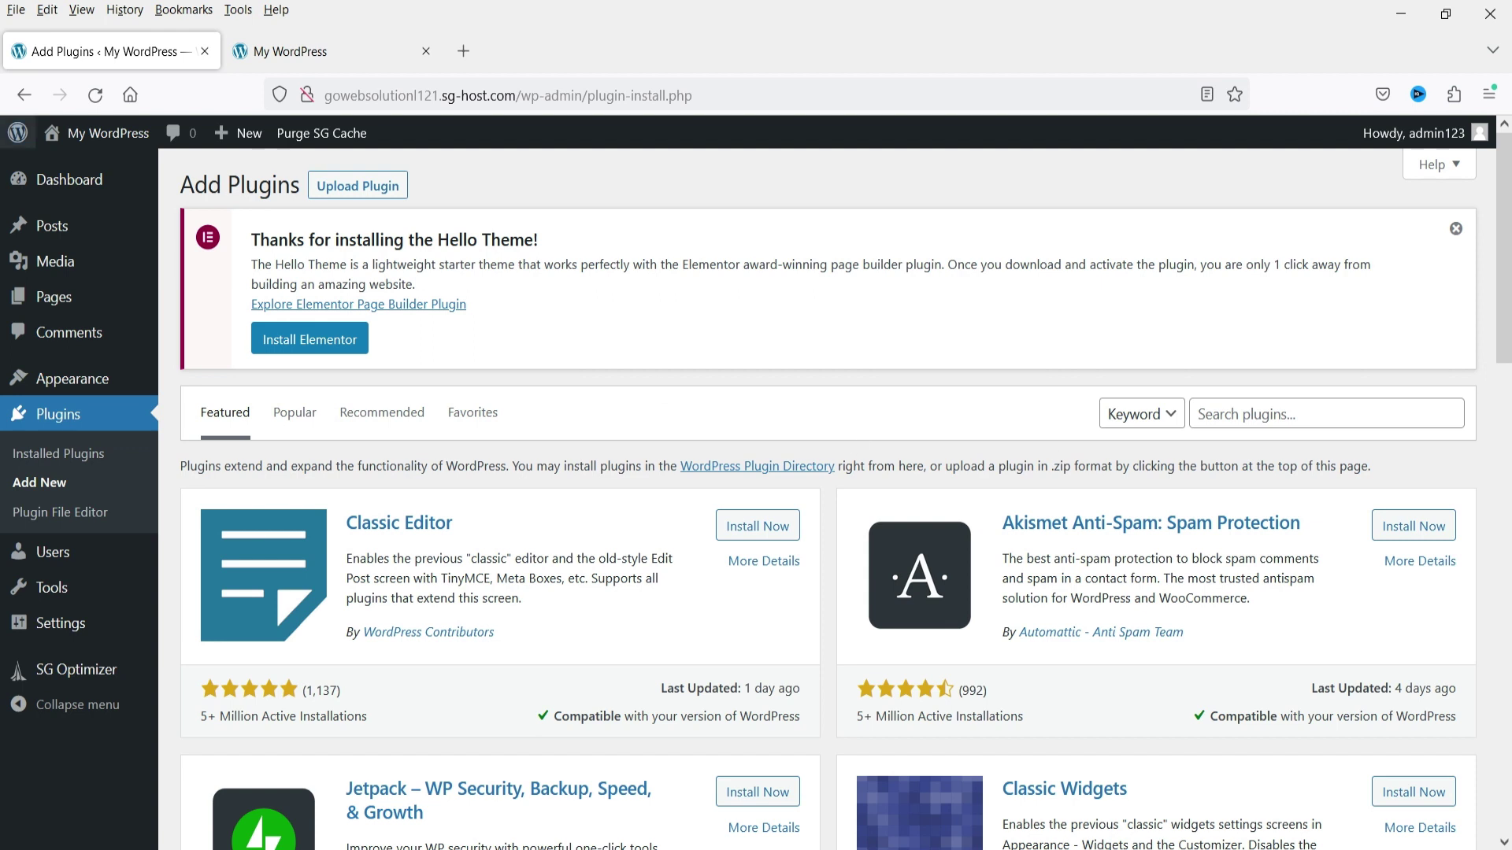
pyautogui.click(375, 191)
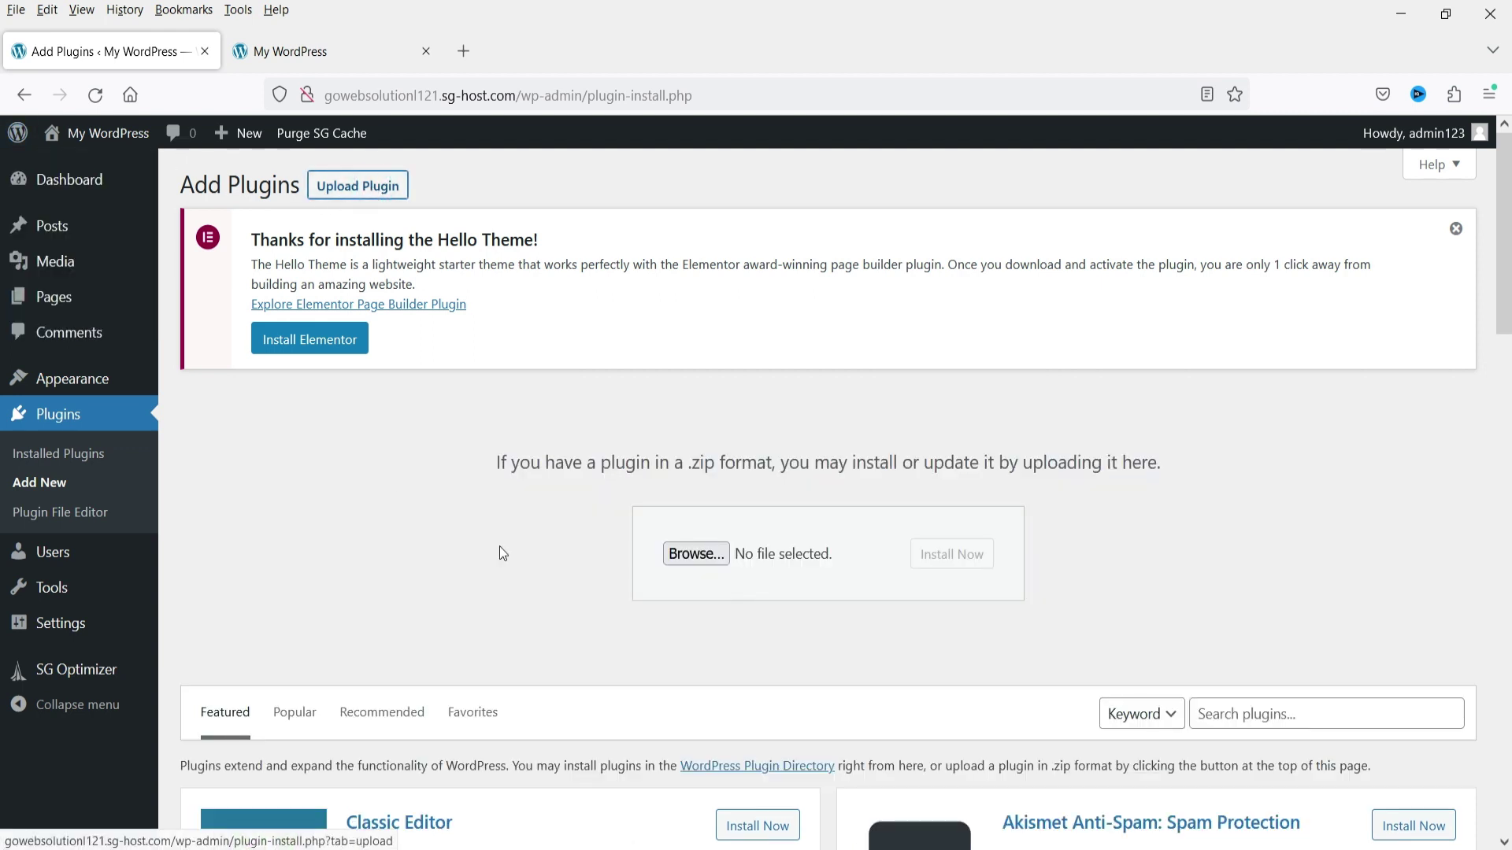
pyautogui.click(700, 564)
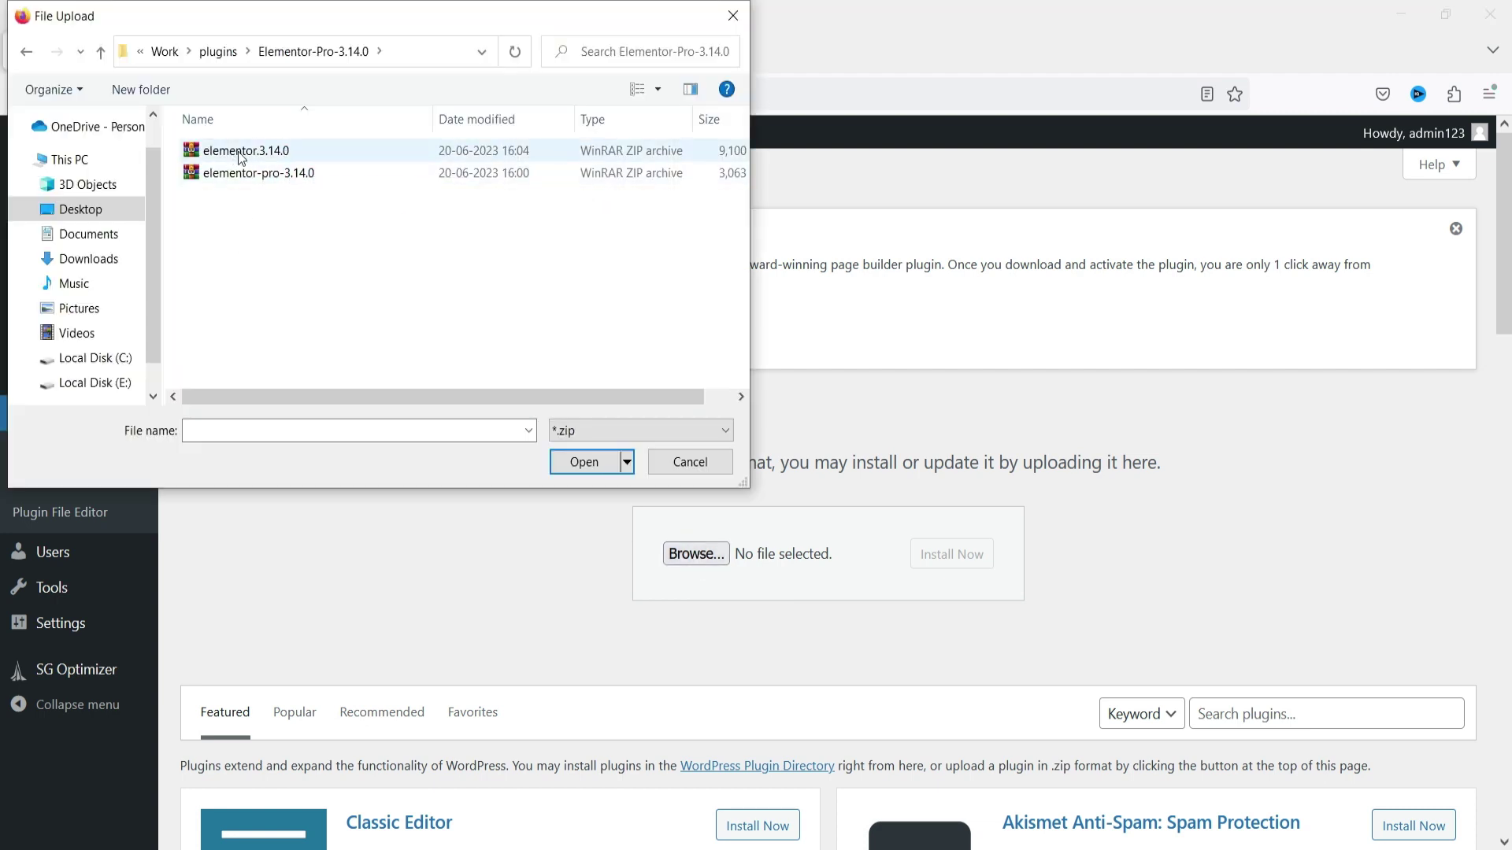
pyautogui.doubleClick(248, 152)
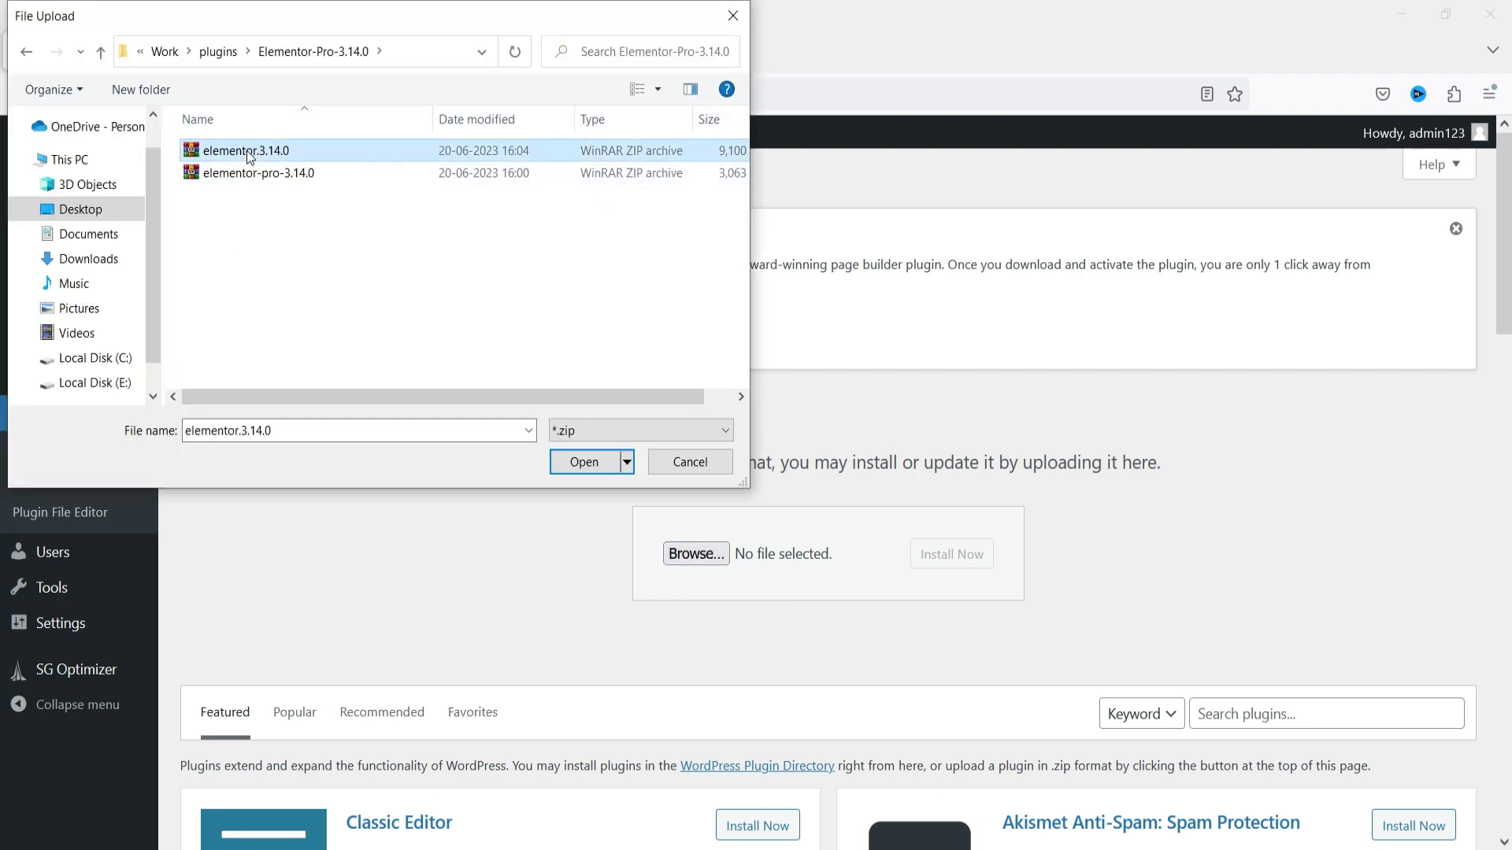
pyautogui.click(937, 556)
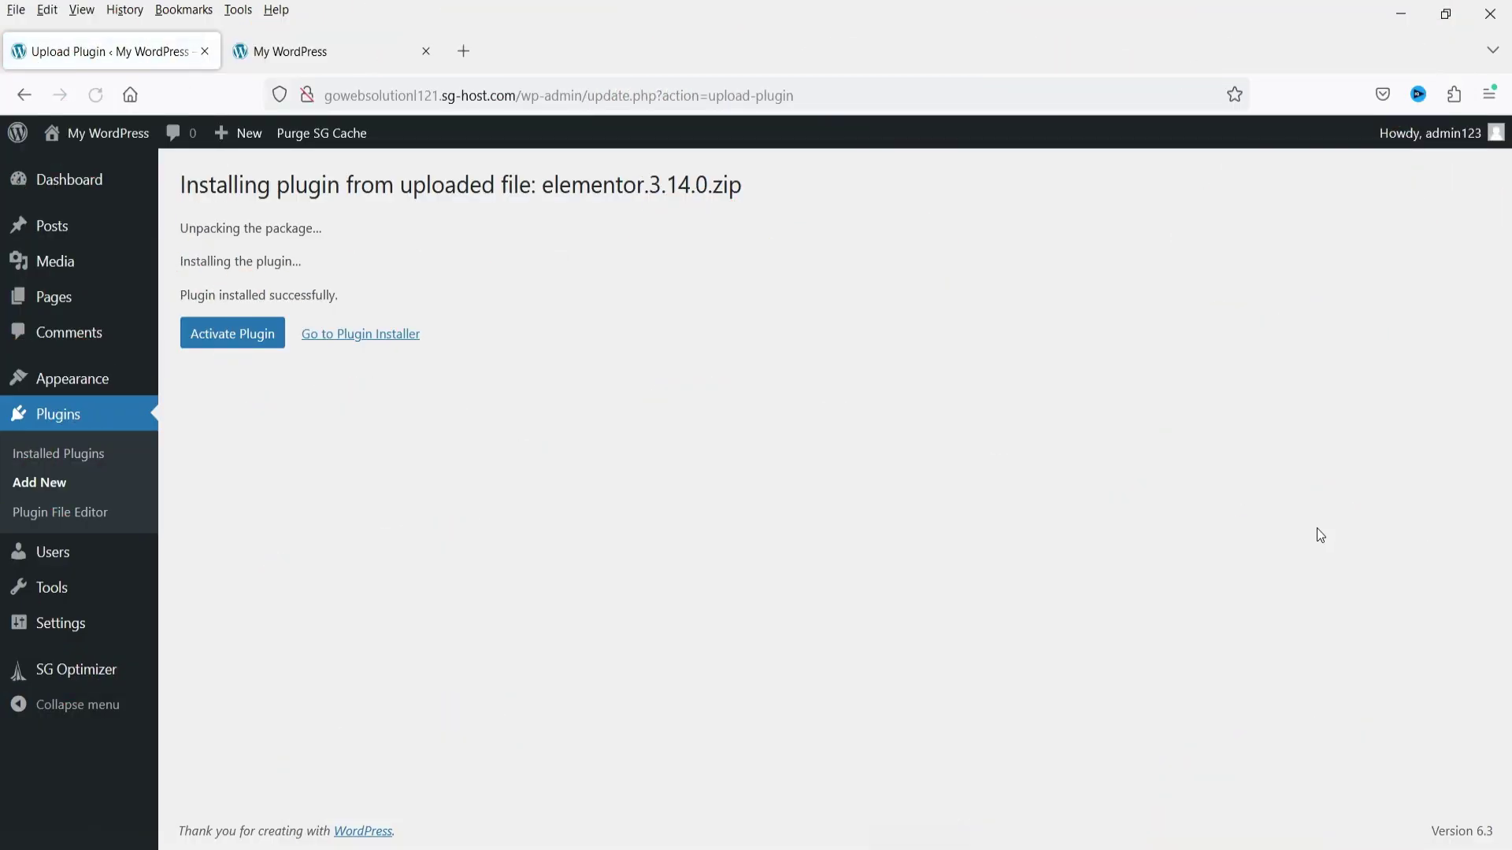
pyautogui.click(224, 336)
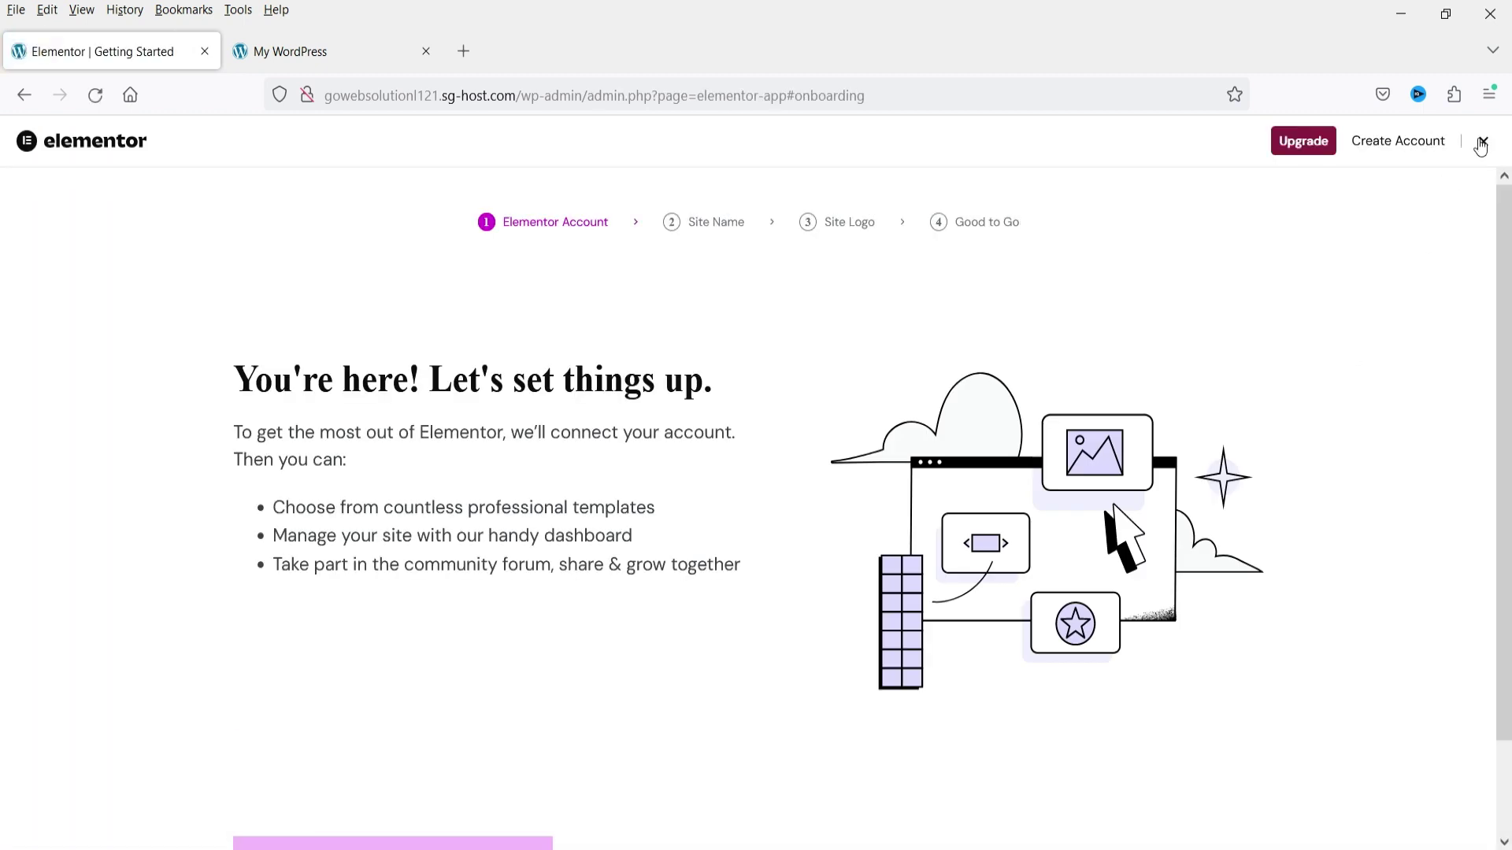
pyautogui.click(1481, 147)
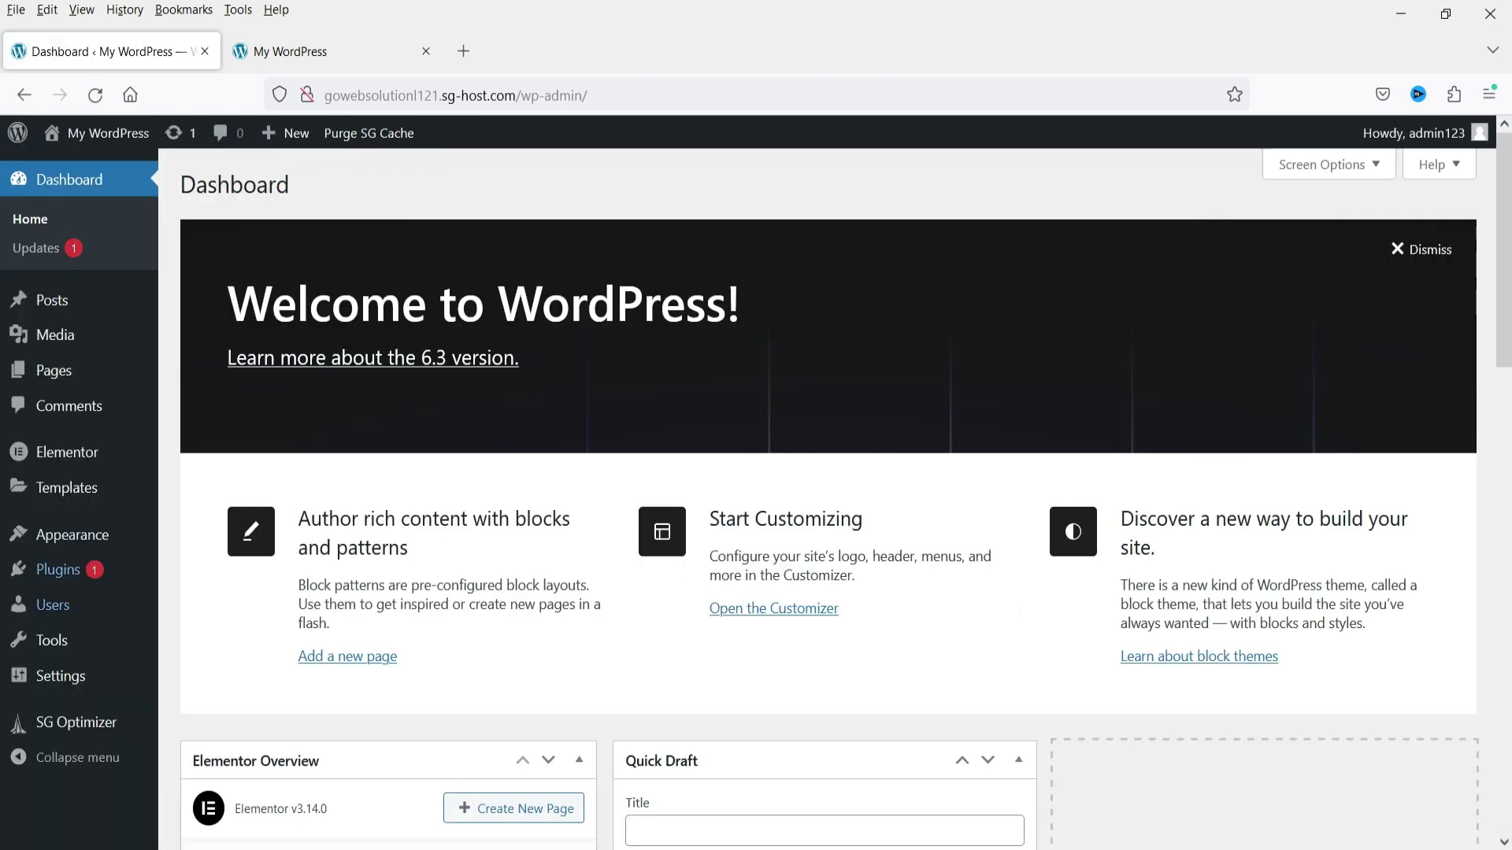
# - Upload elementor-pro-3.14.0.zip as a plugin, install it and activate Elementor Pro
pyautogui.moveTo(57, 582)
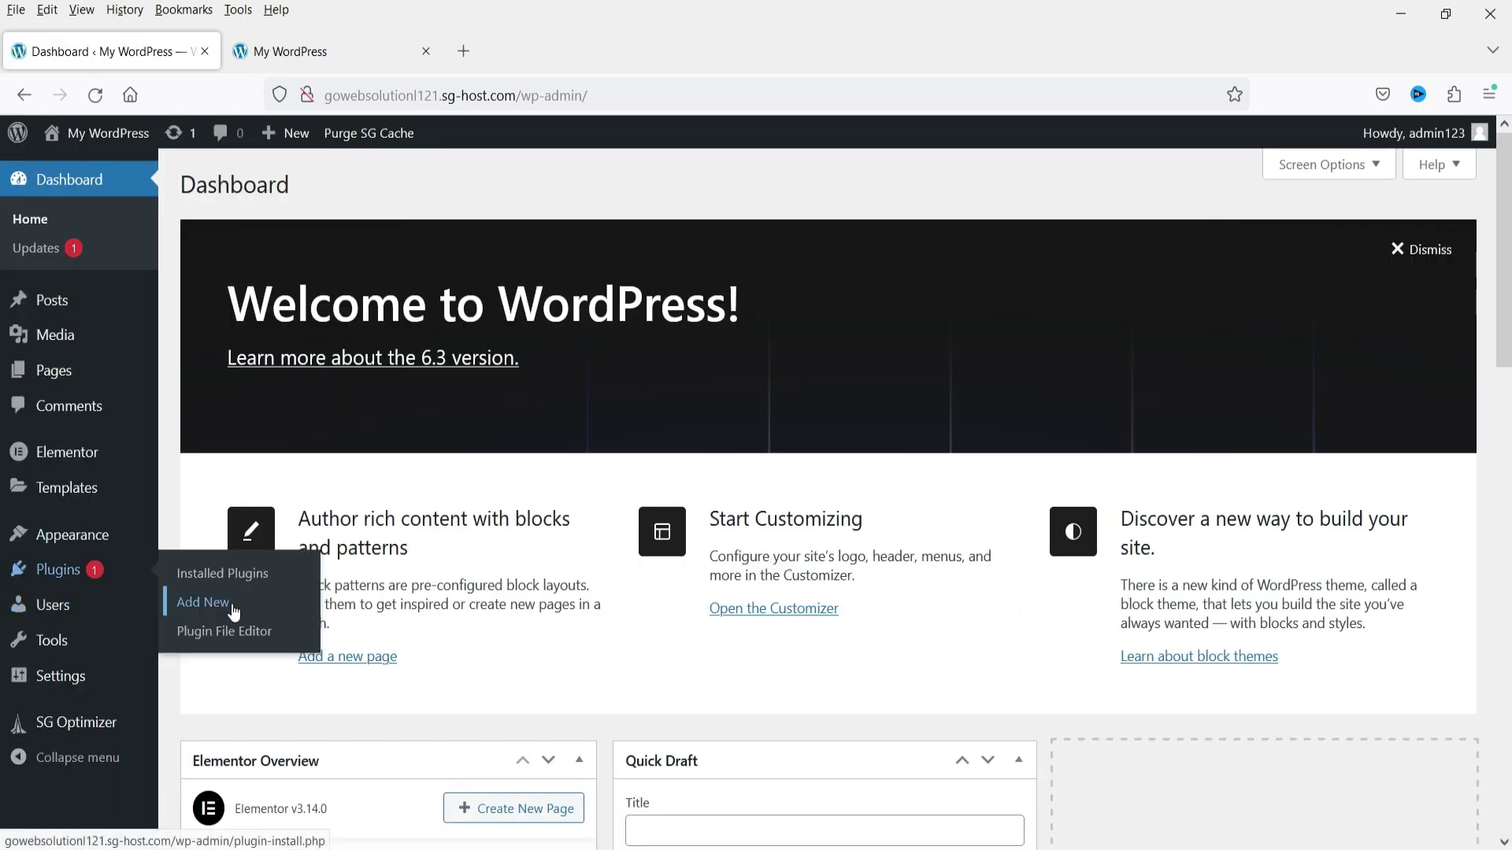
pyautogui.click(225, 603)
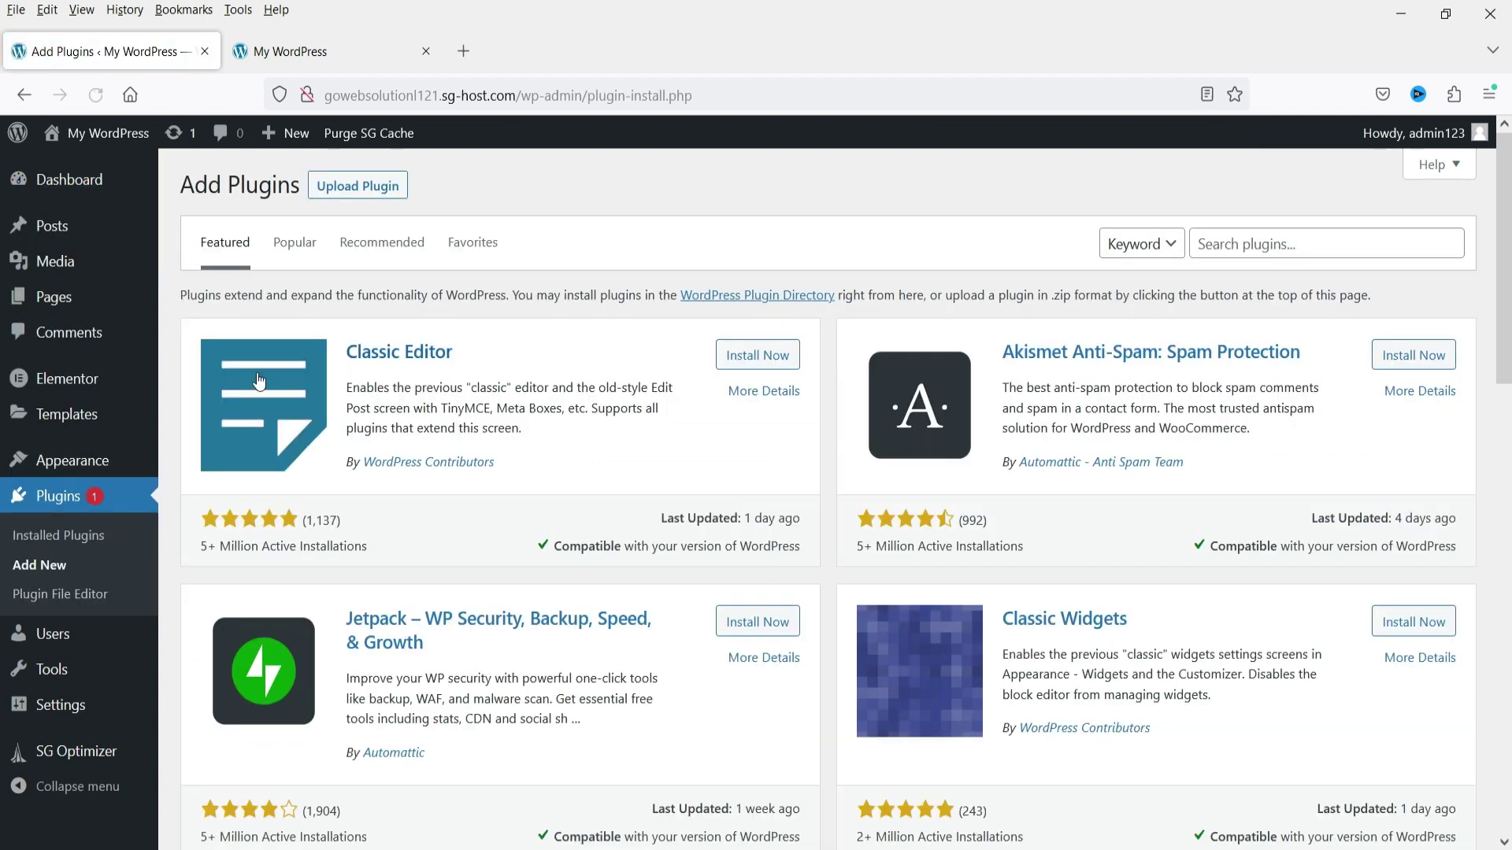
pyautogui.click(334, 187)
pyautogui.click(696, 371)
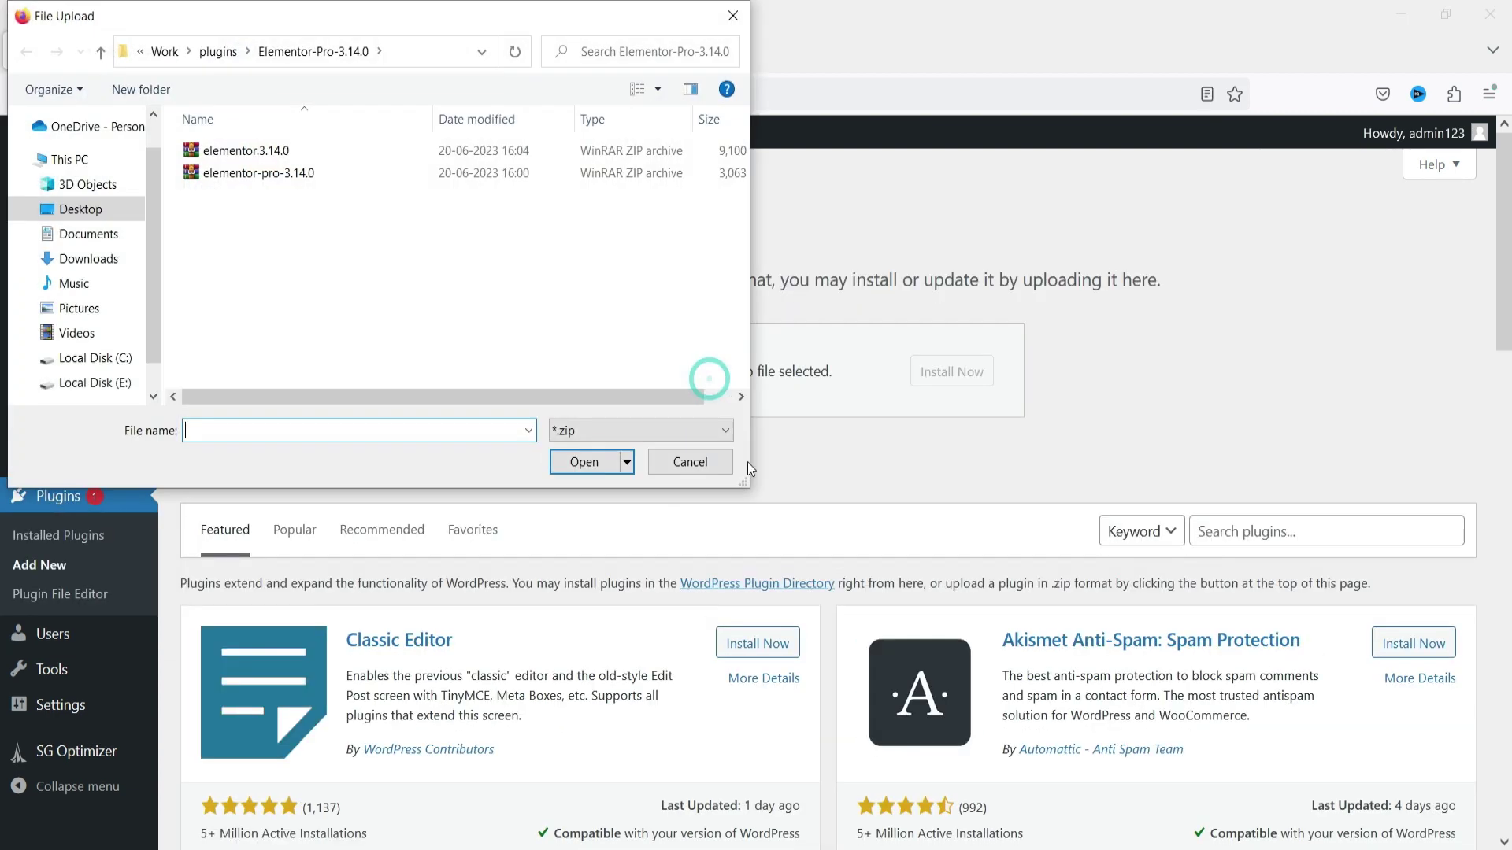
pyautogui.click(276, 173)
pyautogui.doubleClick(276, 173)
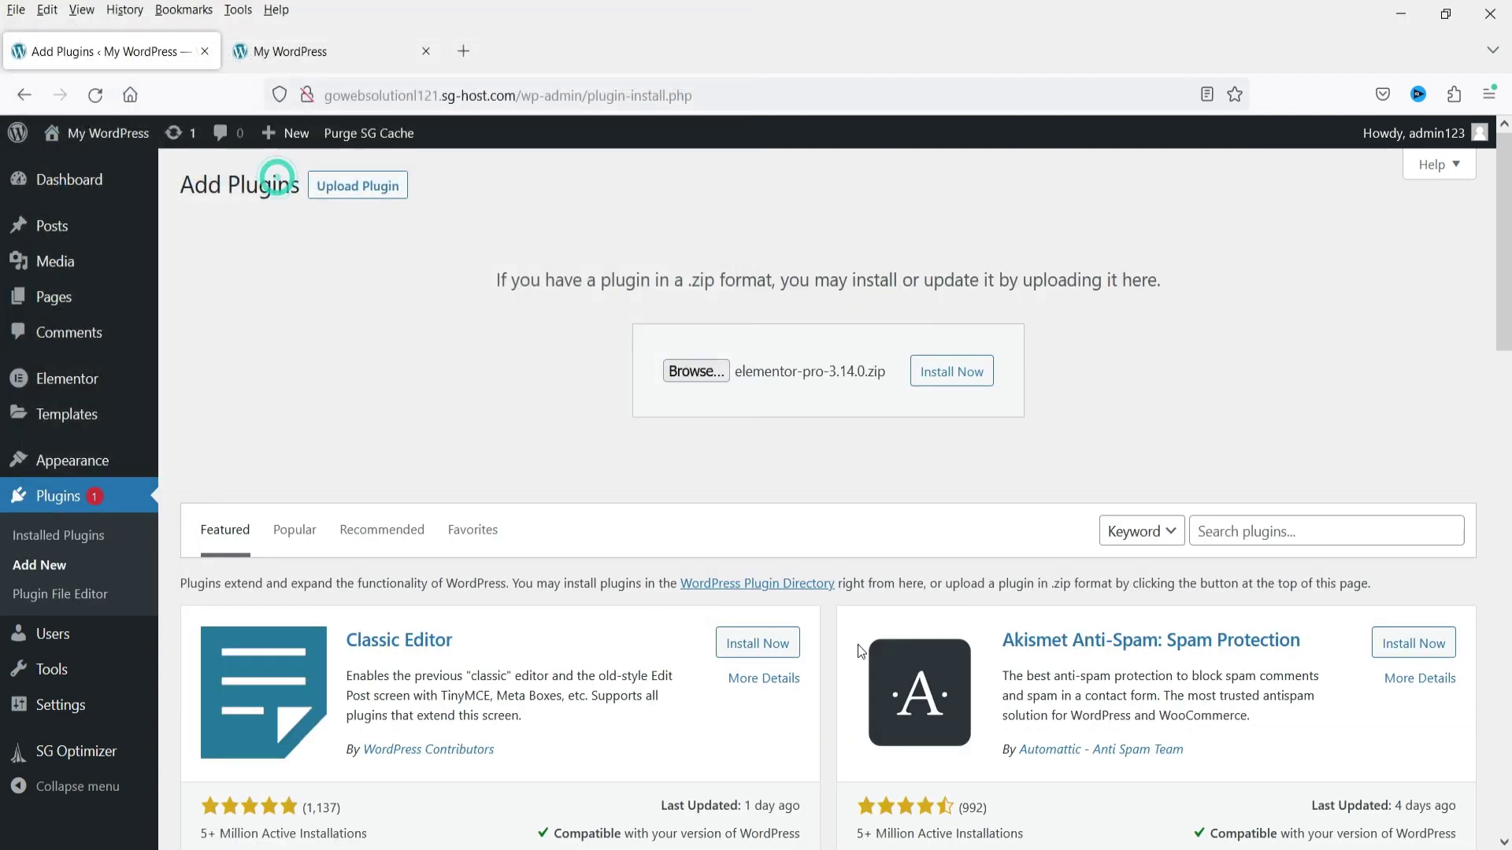
pyautogui.click(952, 372)
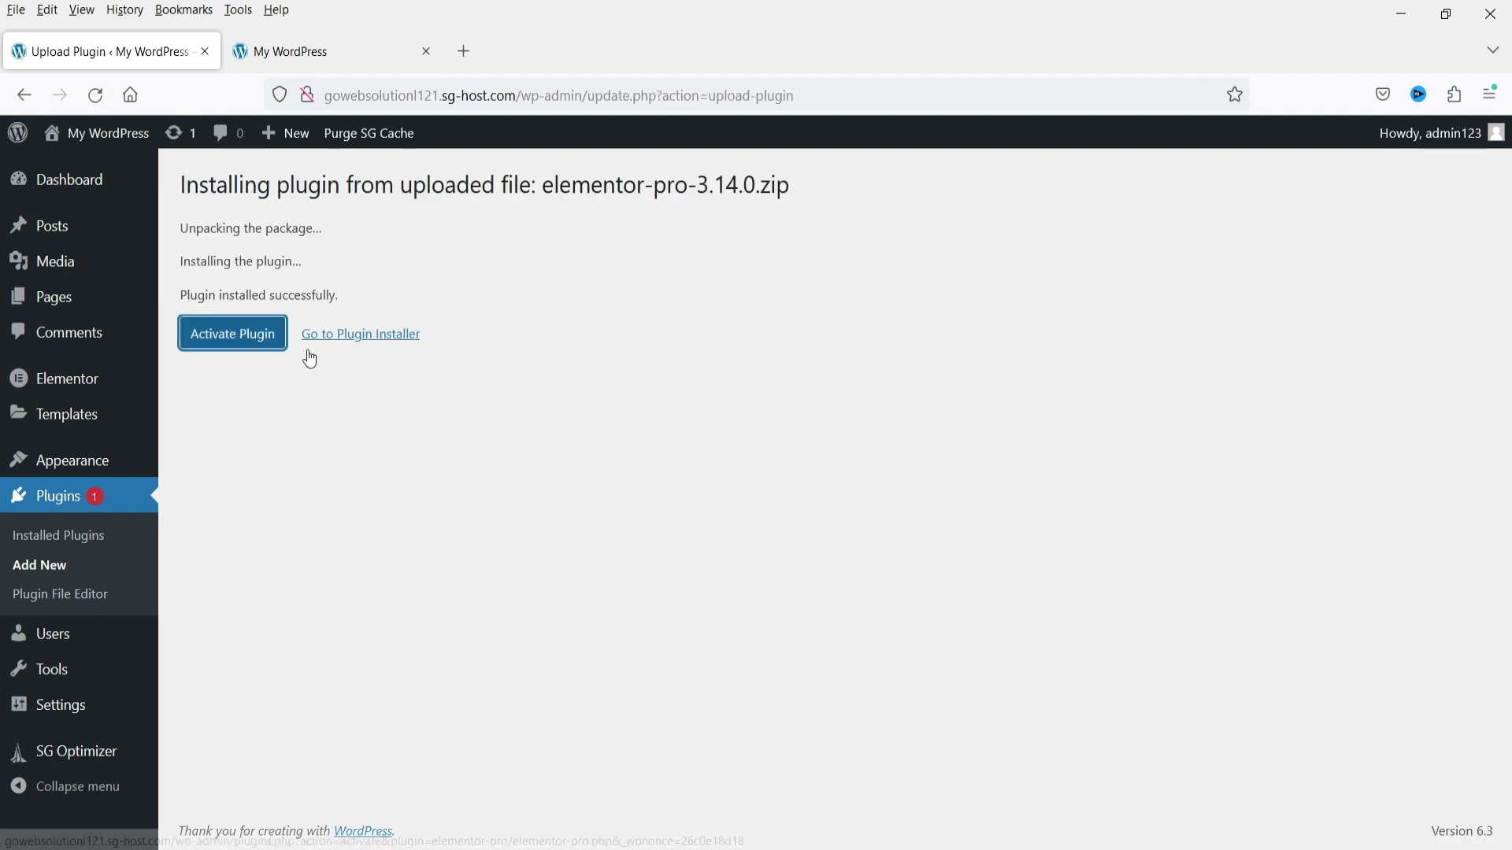
pyautogui.click(259, 334)
pyautogui.scroll(-3, 894, 428)
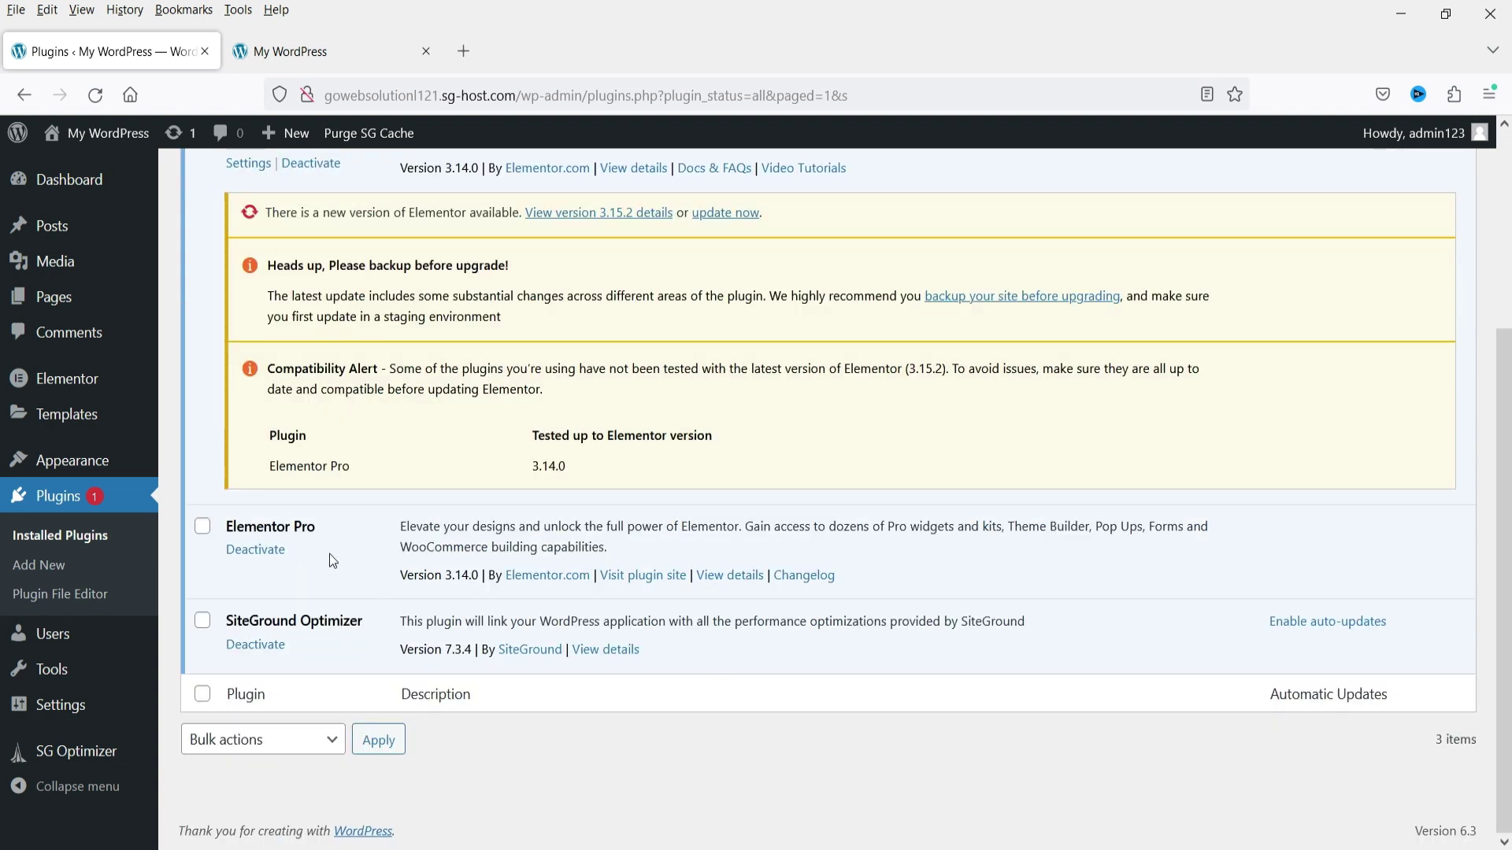
pyautogui.scroll(3, 810, 597)
# - In Elementor Settings, tick Disable Default Colors and Disable Default Fonts, then save
pyautogui.moveTo(75, 391)
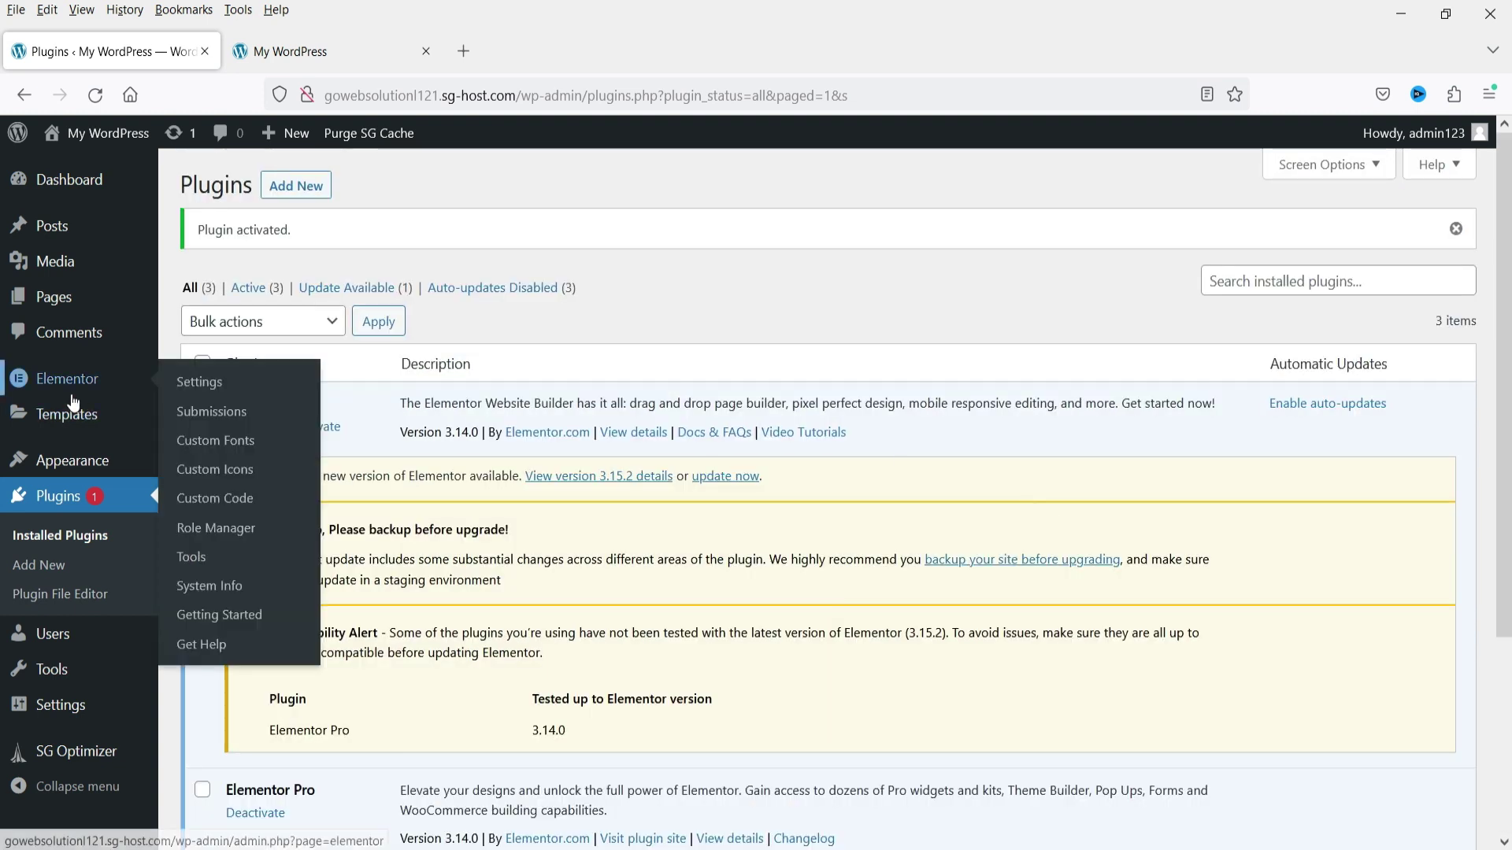
pyautogui.click(200, 384)
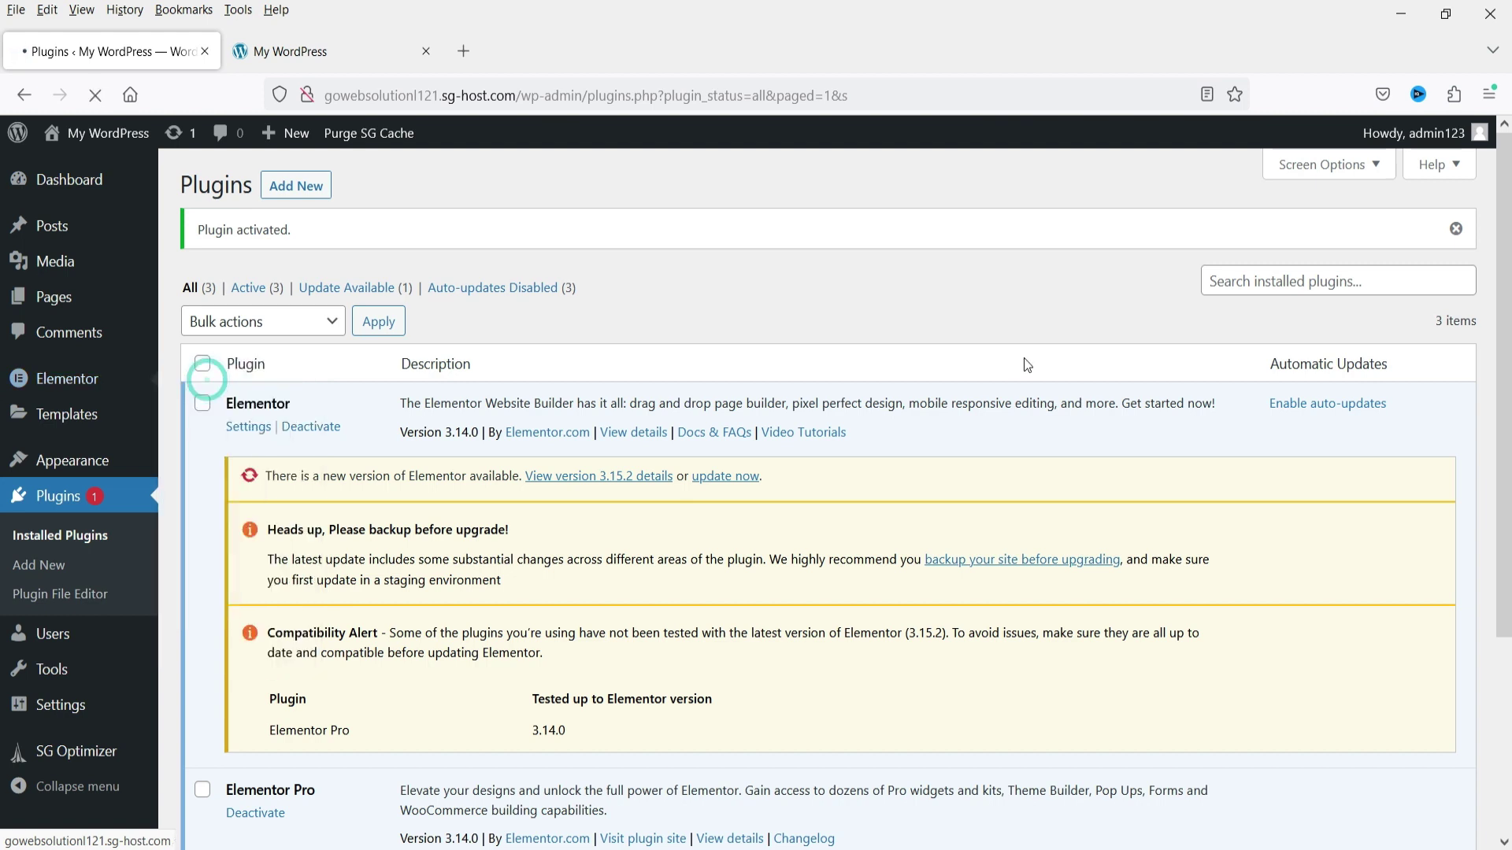
pyautogui.click(405, 376)
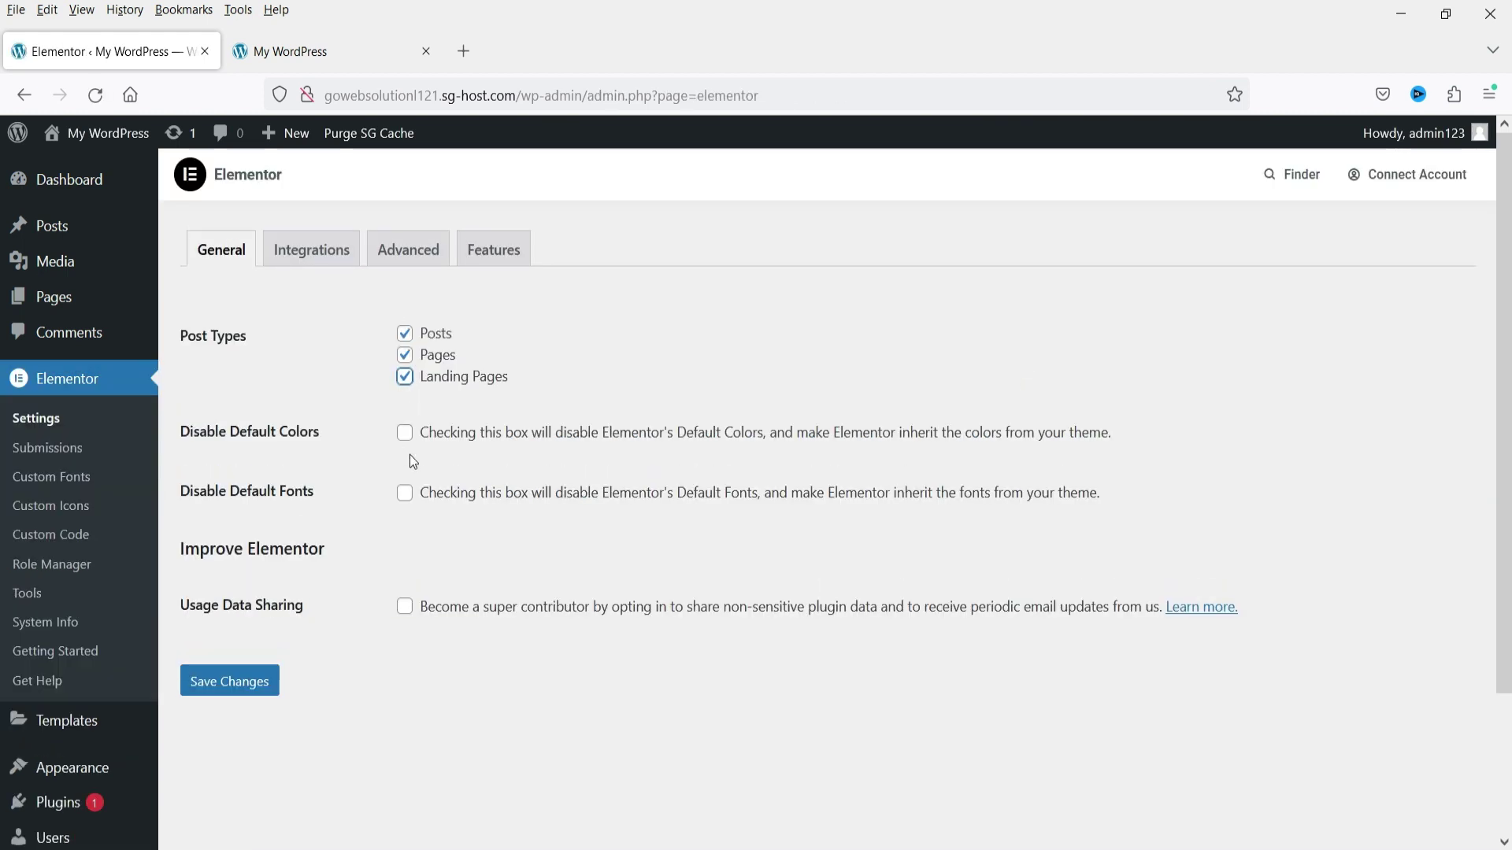
pyautogui.click(404, 434)
pyautogui.click(405, 490)
pyautogui.click(233, 687)
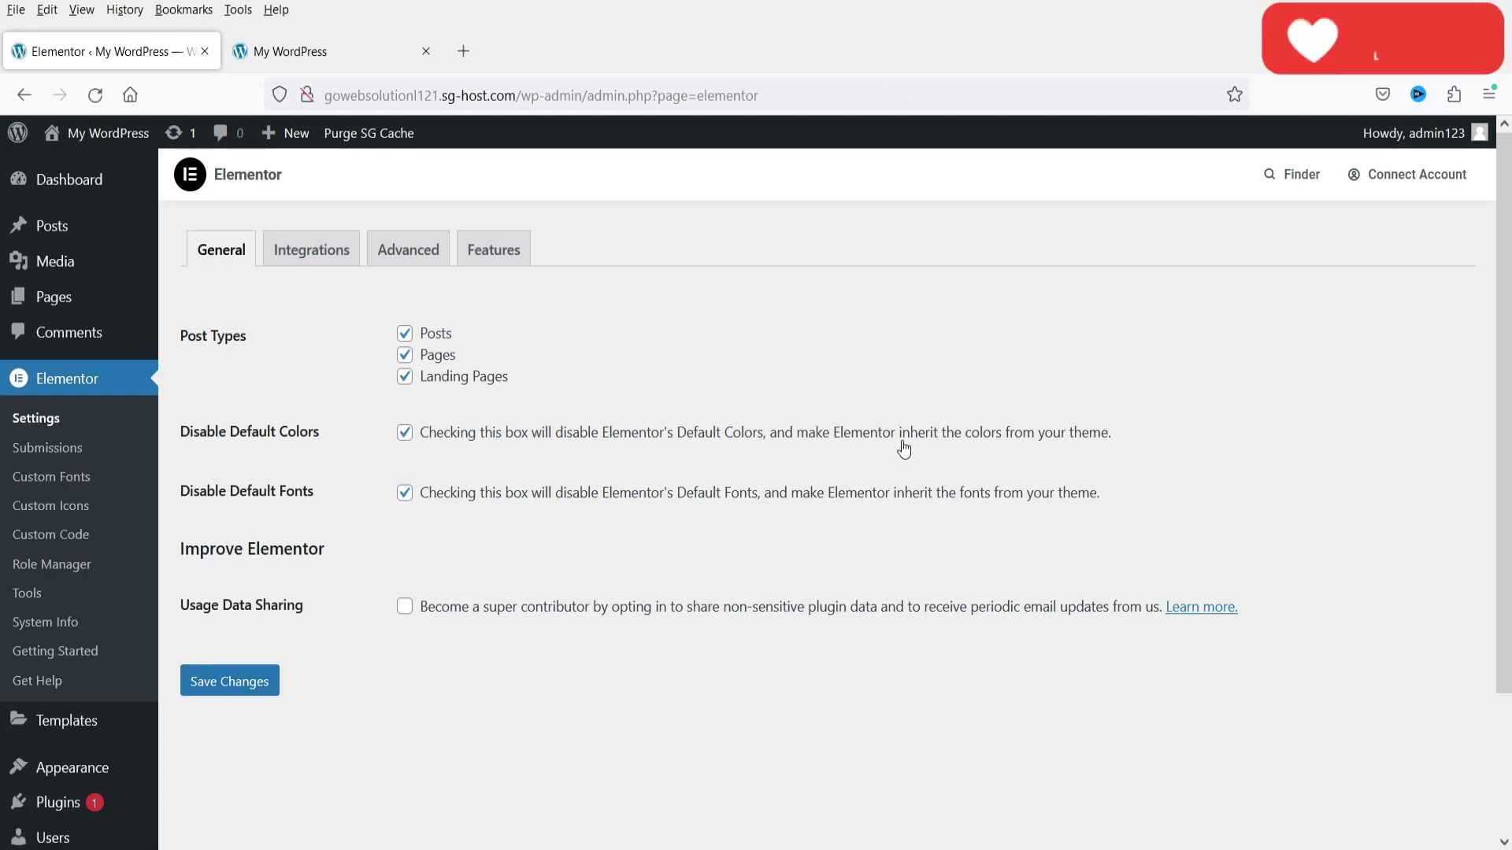
# - Visit Elementor's Kit Library, then return to the Sejuk kit's Envato page
pyautogui.moveTo(97, 730)
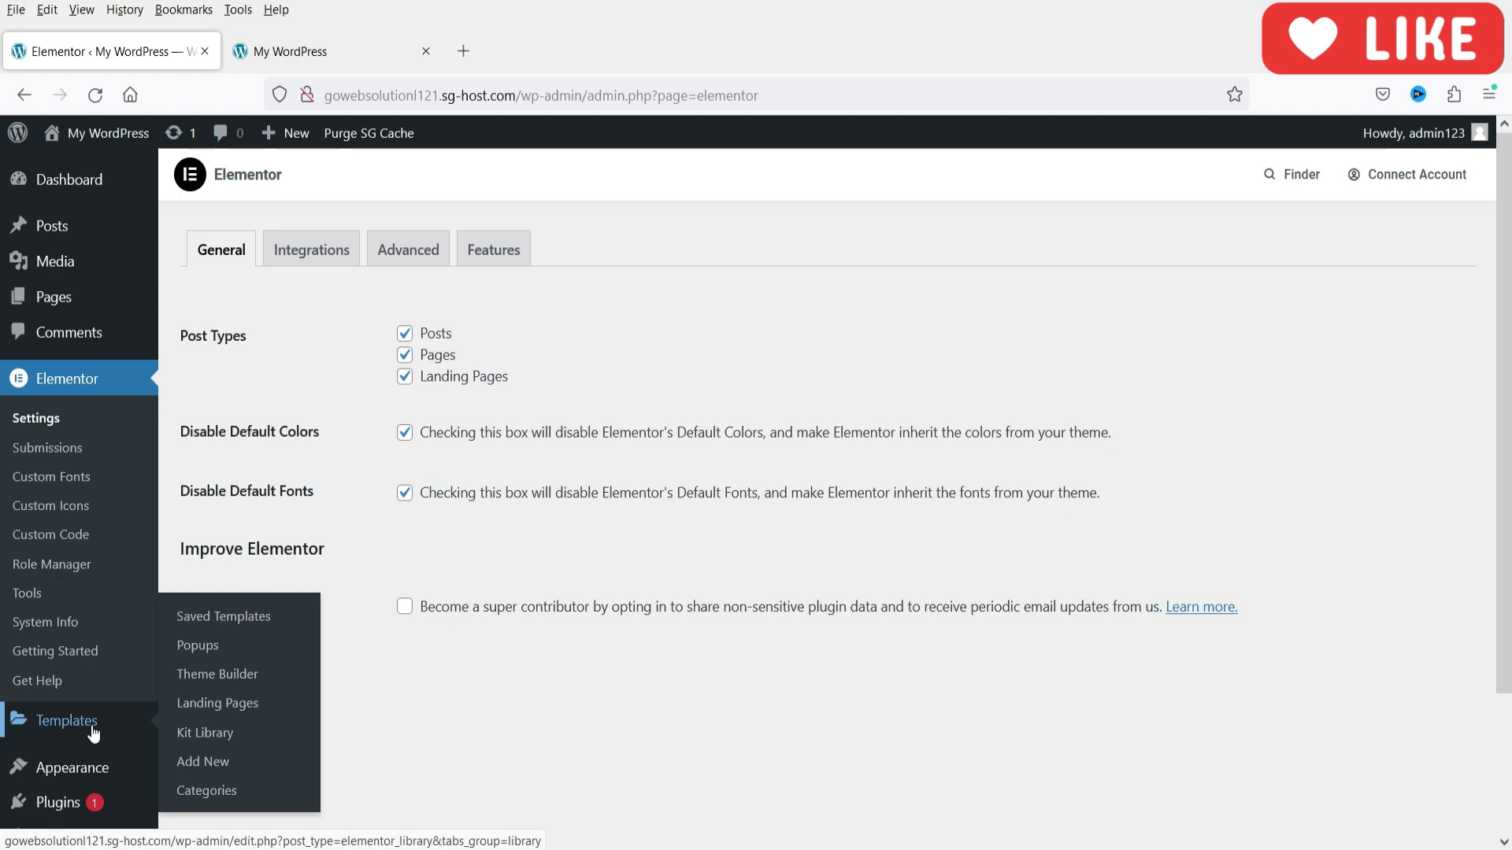
pyautogui.click(205, 732)
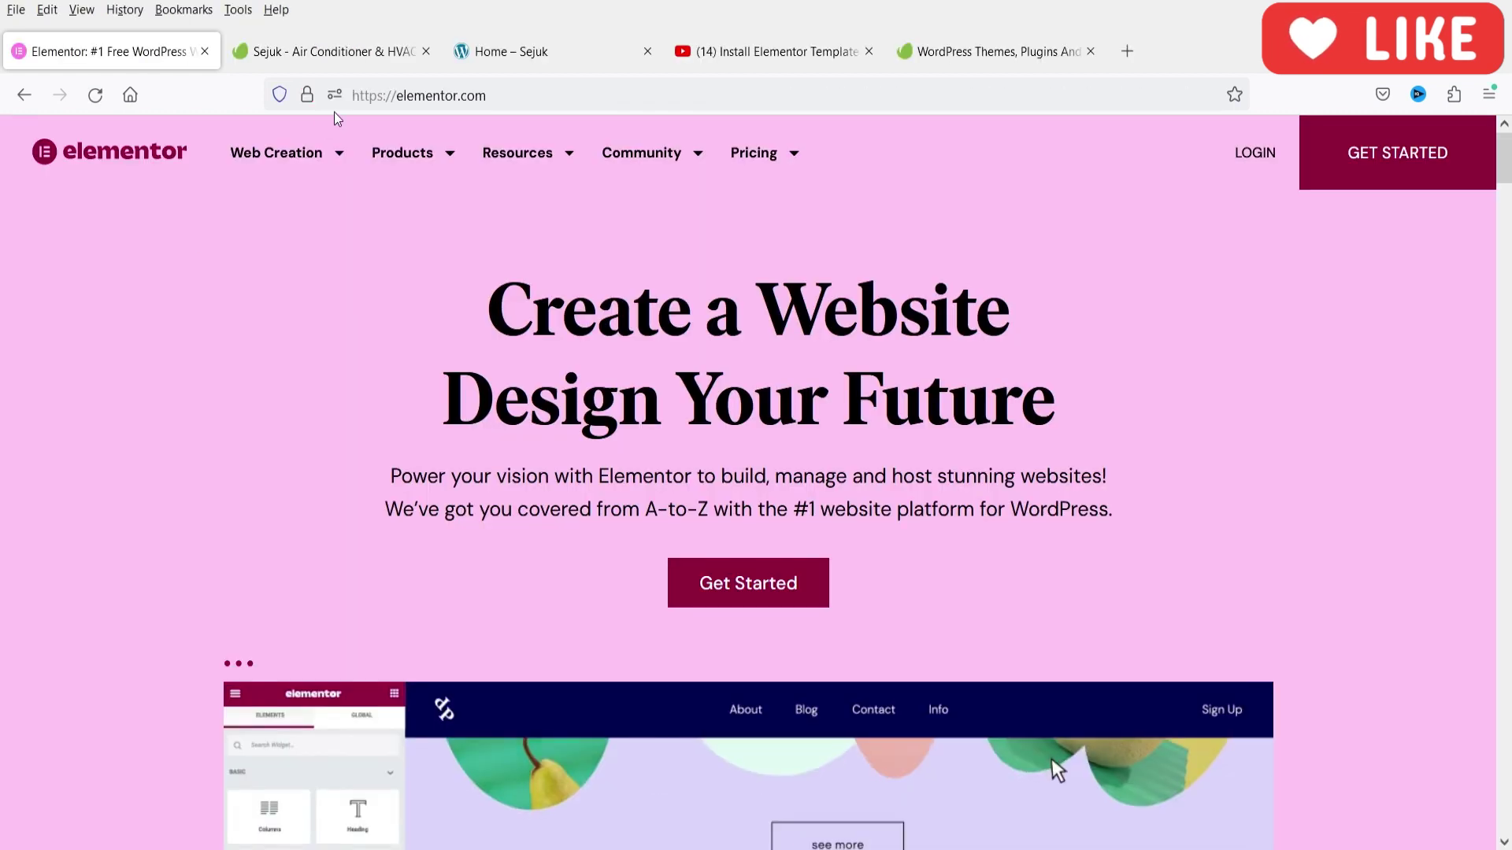
pyautogui.click(323, 52)
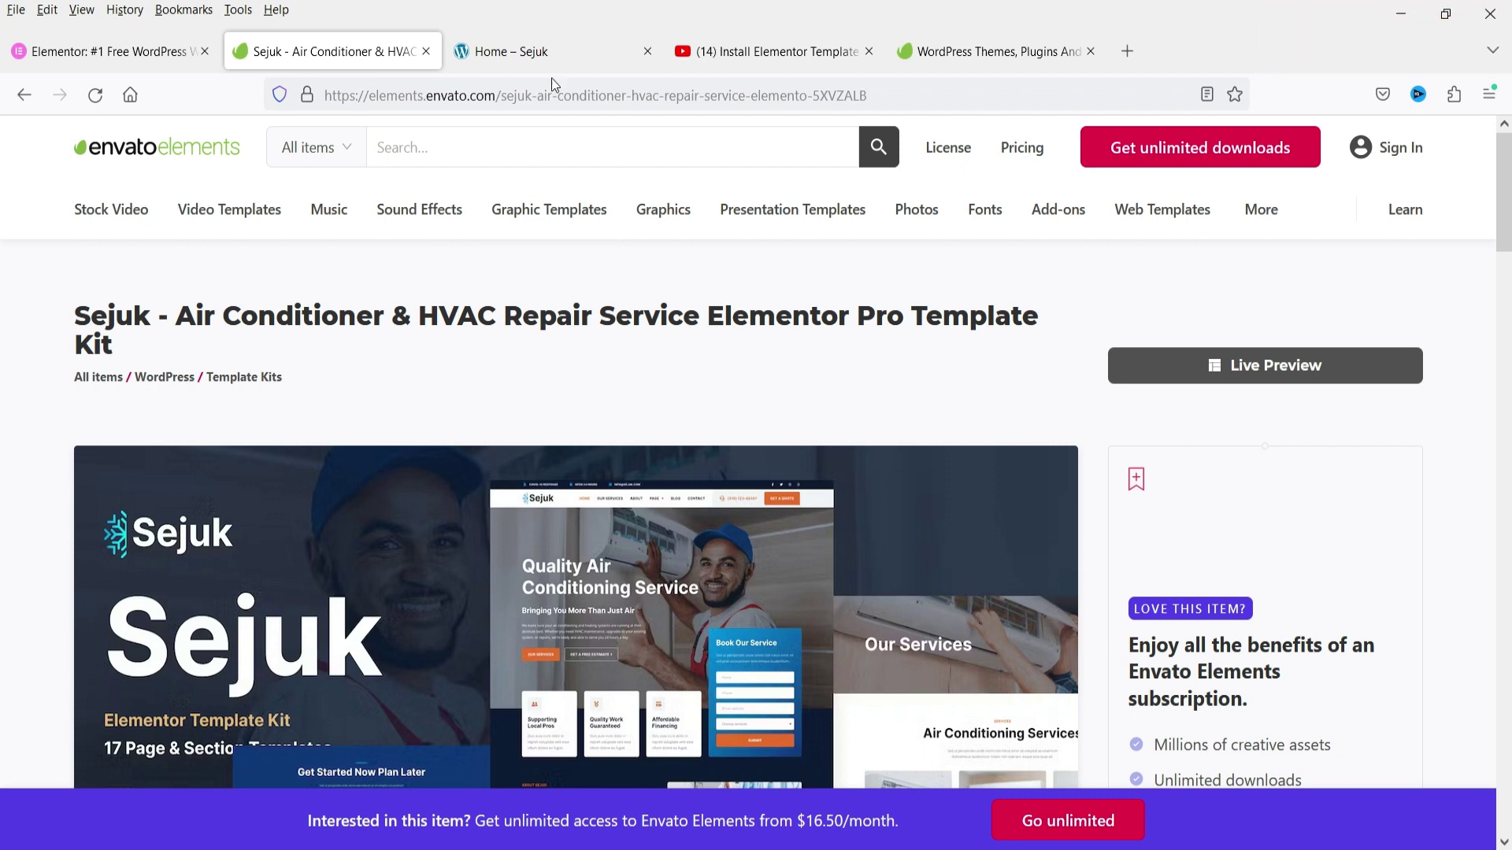
pyautogui.click(543, 52)
pyautogui.scroll(-4, 1110, 343)
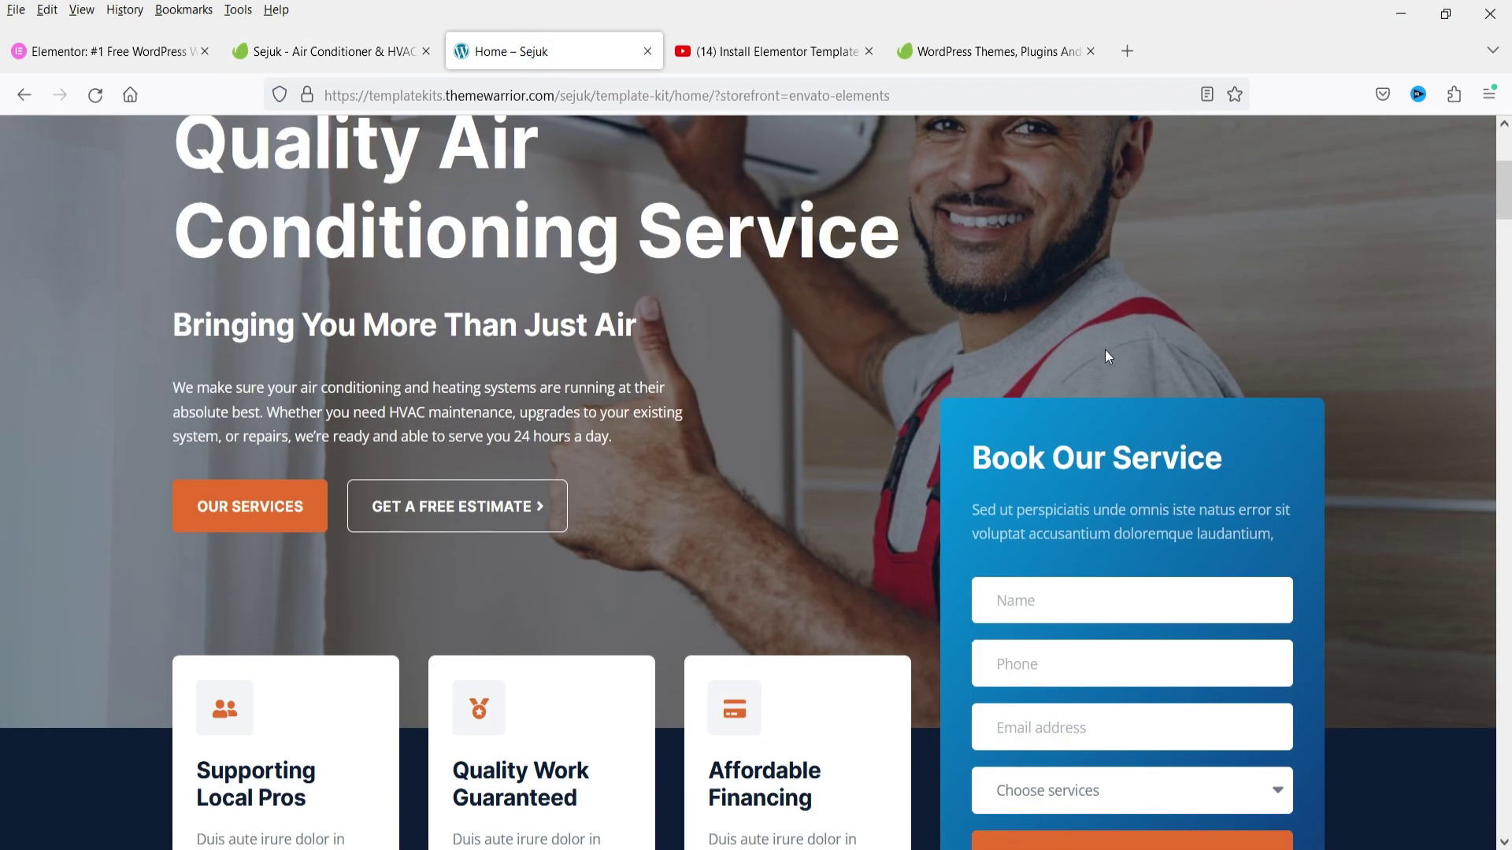
pyautogui.scroll(-15, 1106, 355)
pyautogui.scroll(-5, 1105, 377)
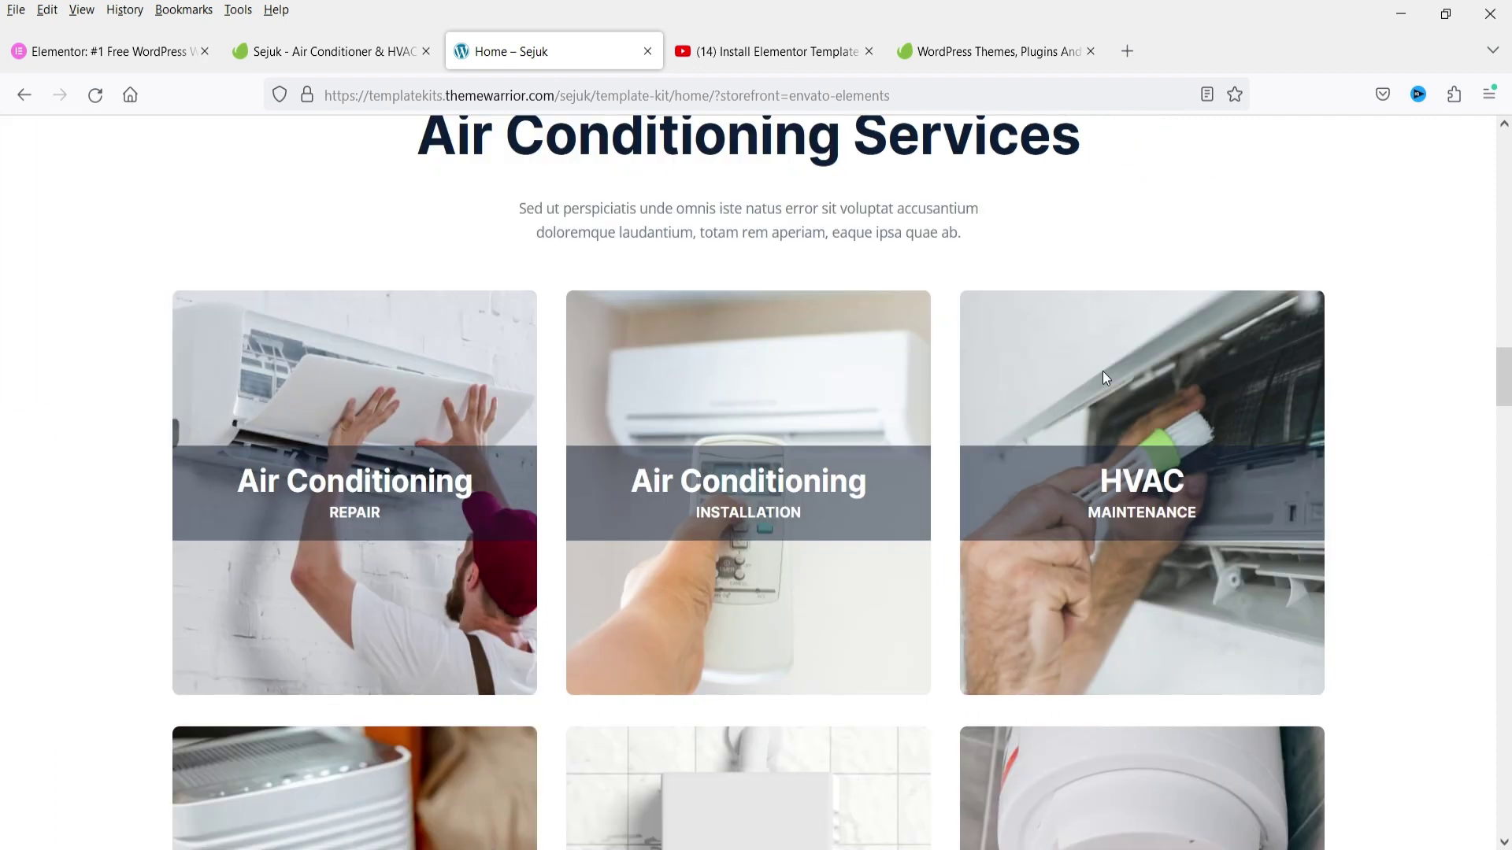
pyautogui.scroll(-4, 1103, 372)
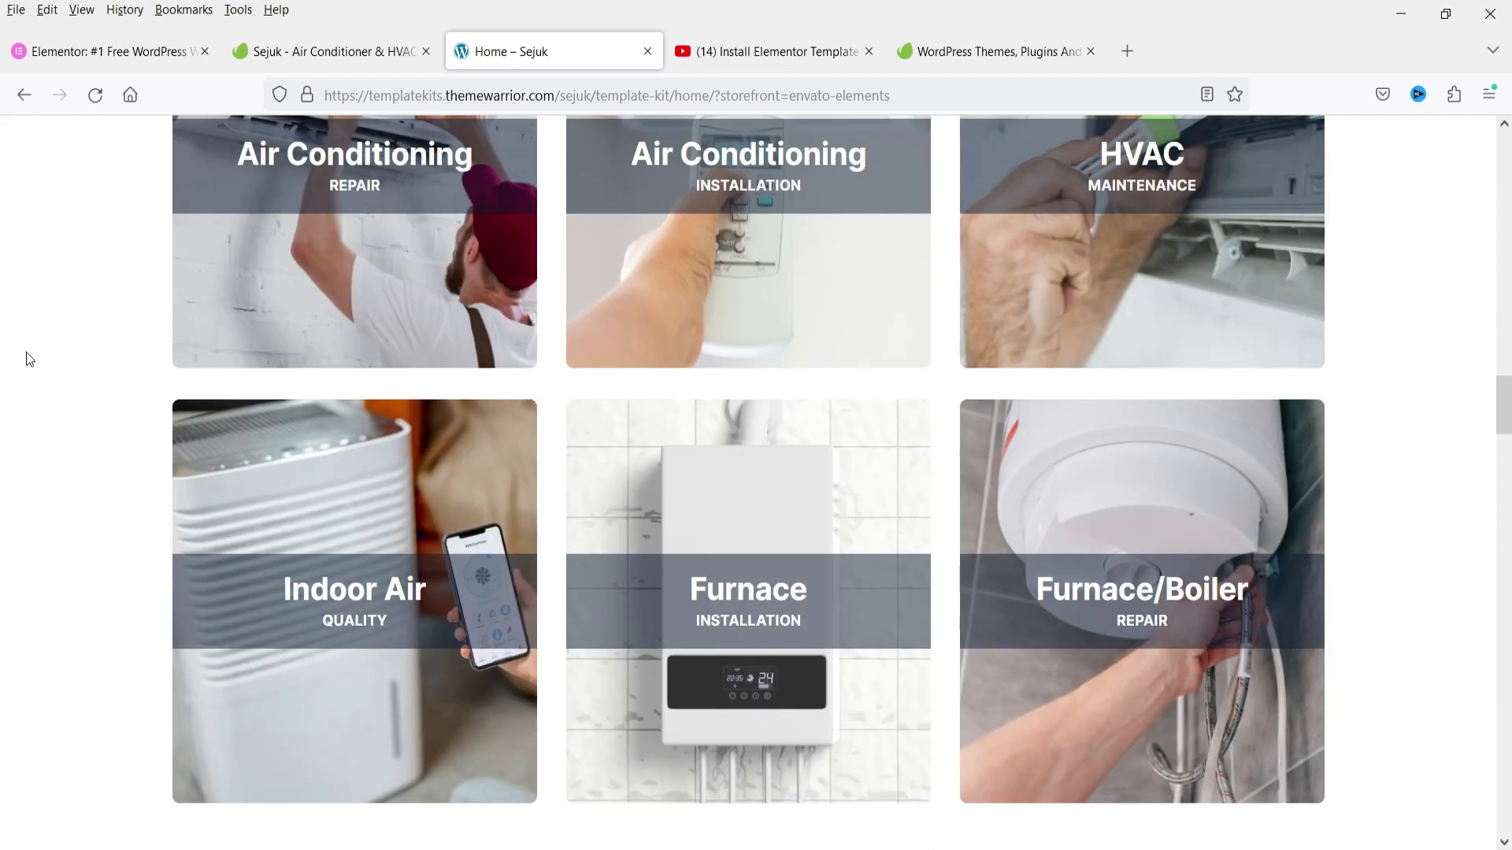
pyautogui.scroll(10, 26, 352)
pyautogui.hotkey('ctrl', 'shift', 'Tab')
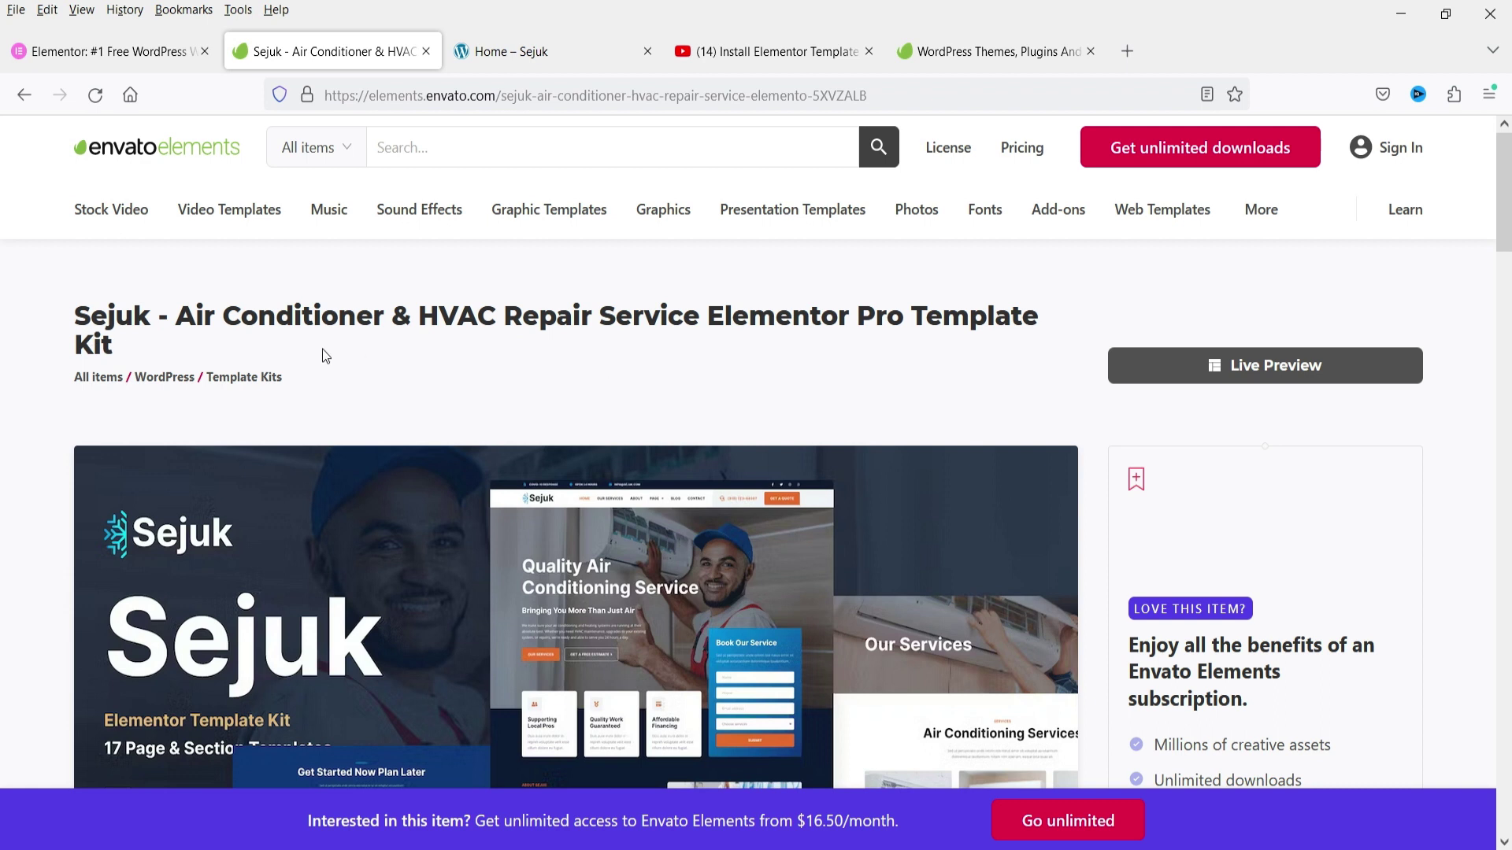
# - Import the Sejuk kit zip from the Desktop with unfiltered uploads enabled, applying all templates and settings
pyautogui.hotkey('alt', 'Tab')
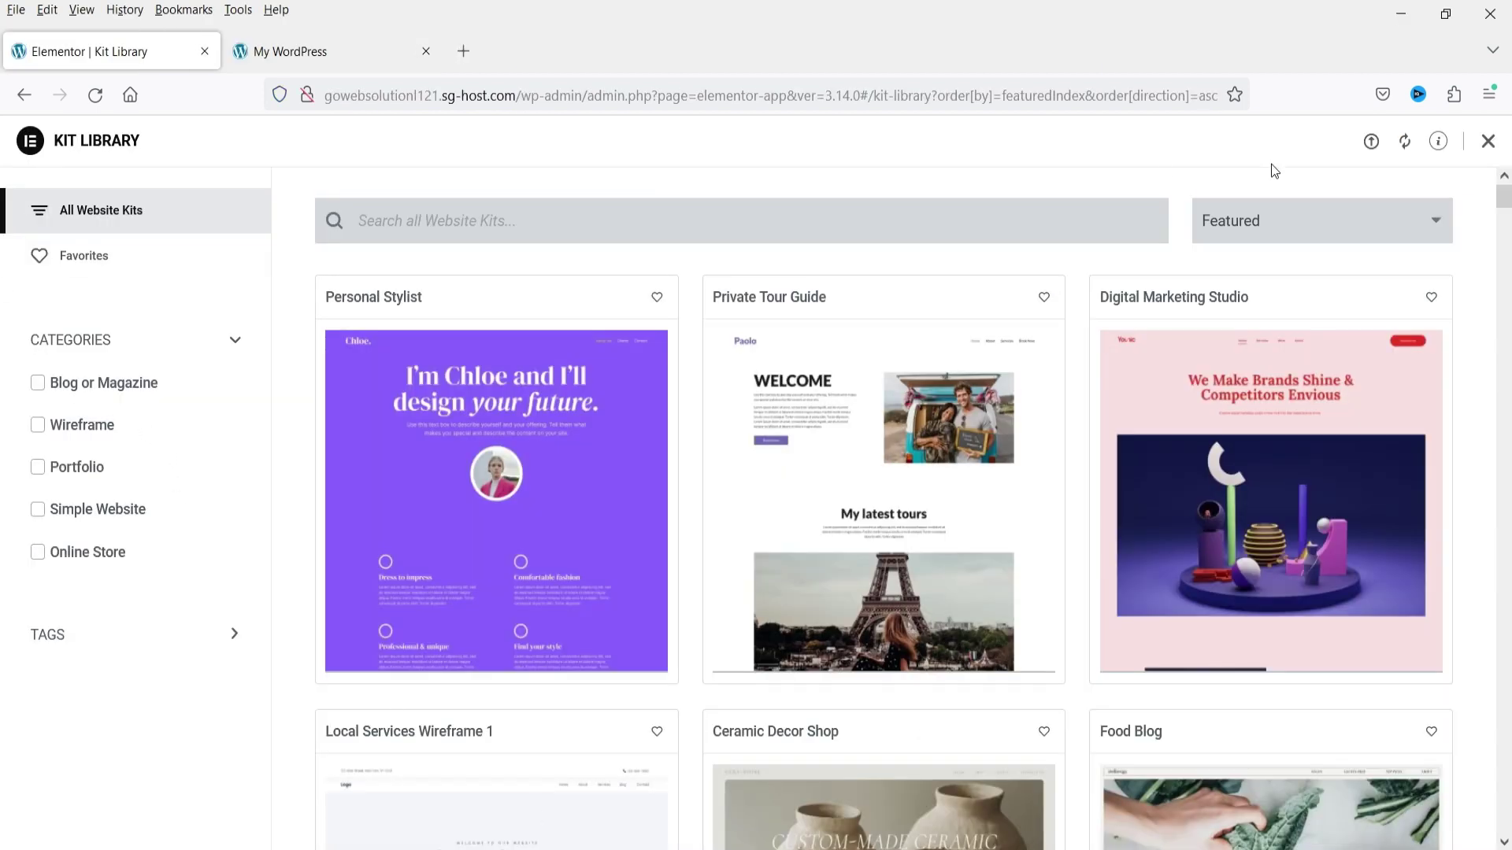
pyautogui.click(1370, 145)
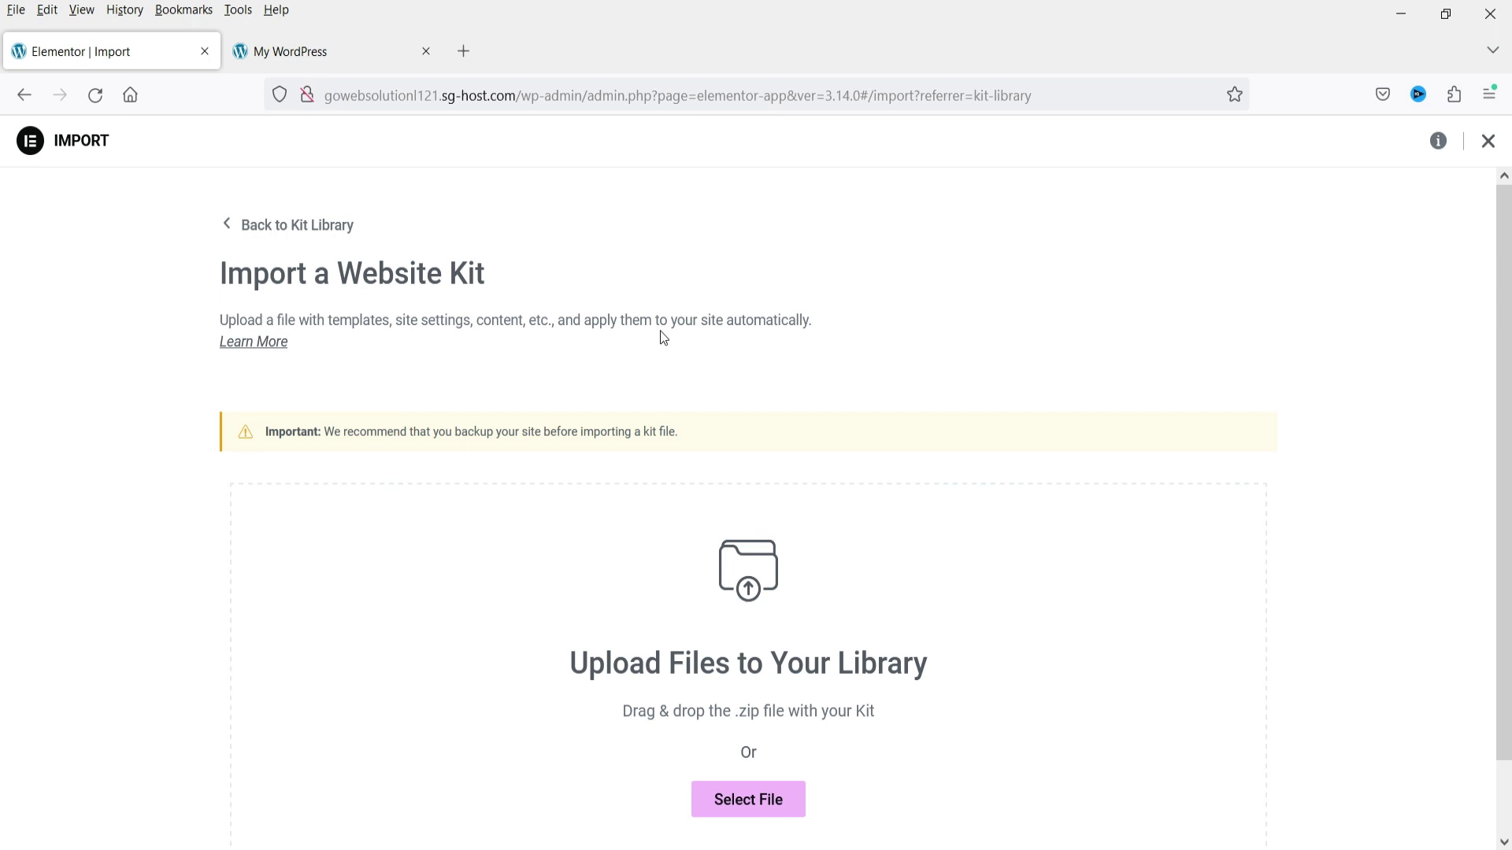
pyautogui.click(762, 805)
pyautogui.click(82, 216)
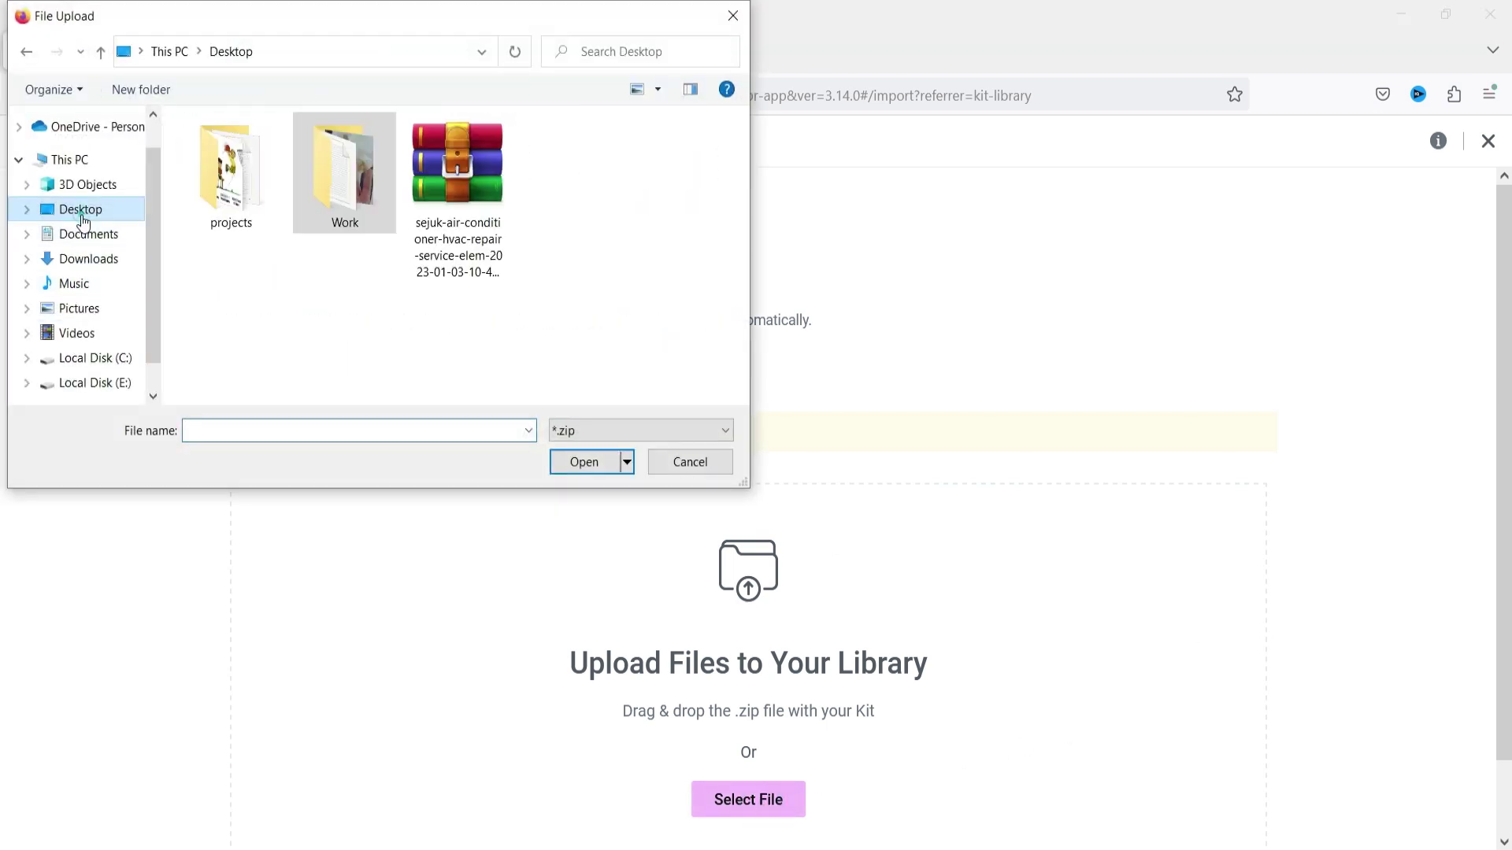
pyautogui.click(466, 189)
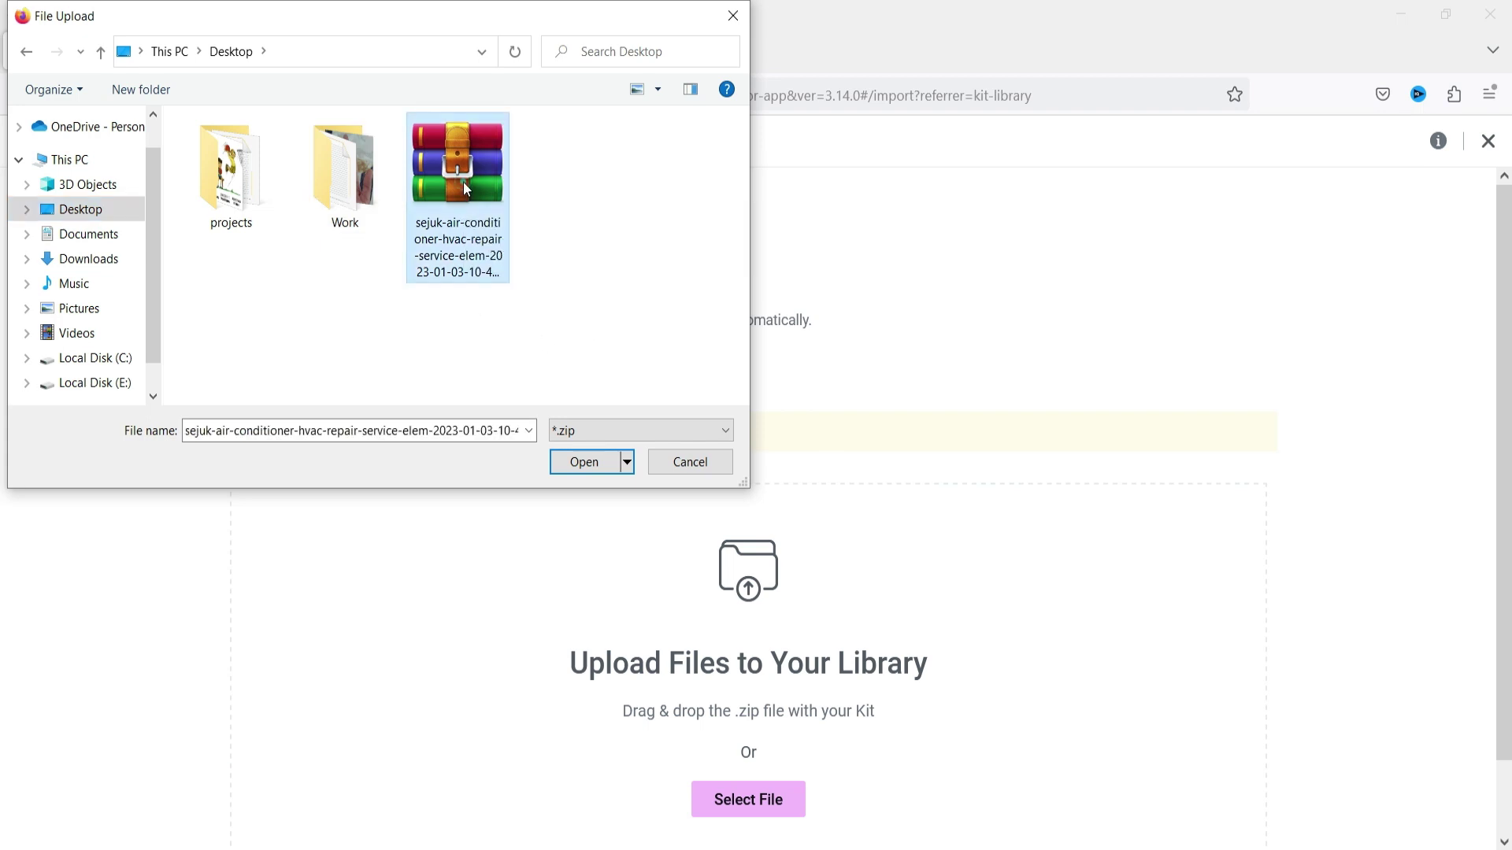
pyautogui.click(585, 465)
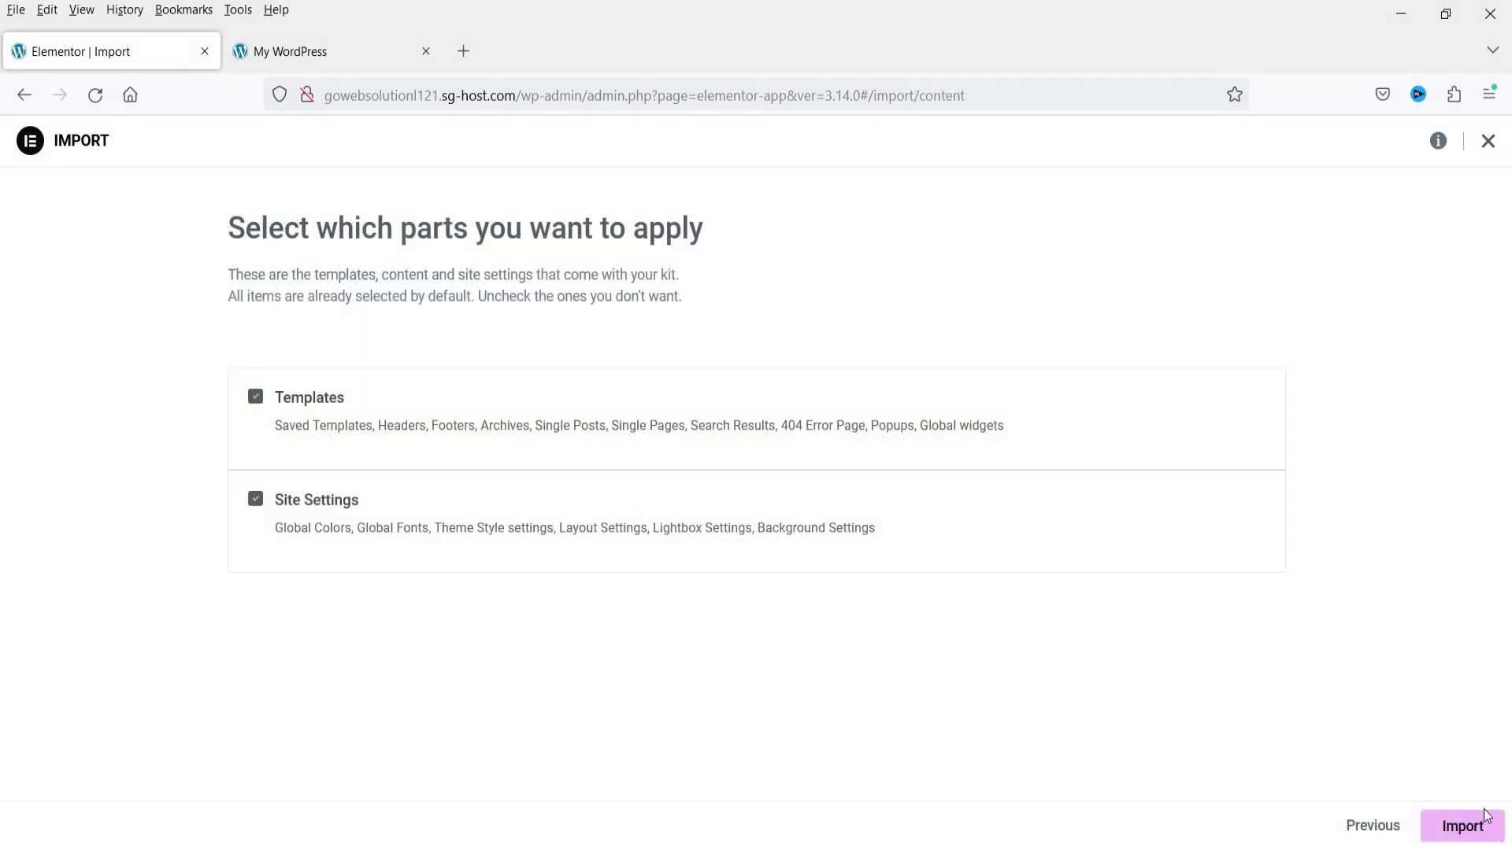
pyautogui.click(1469, 836)
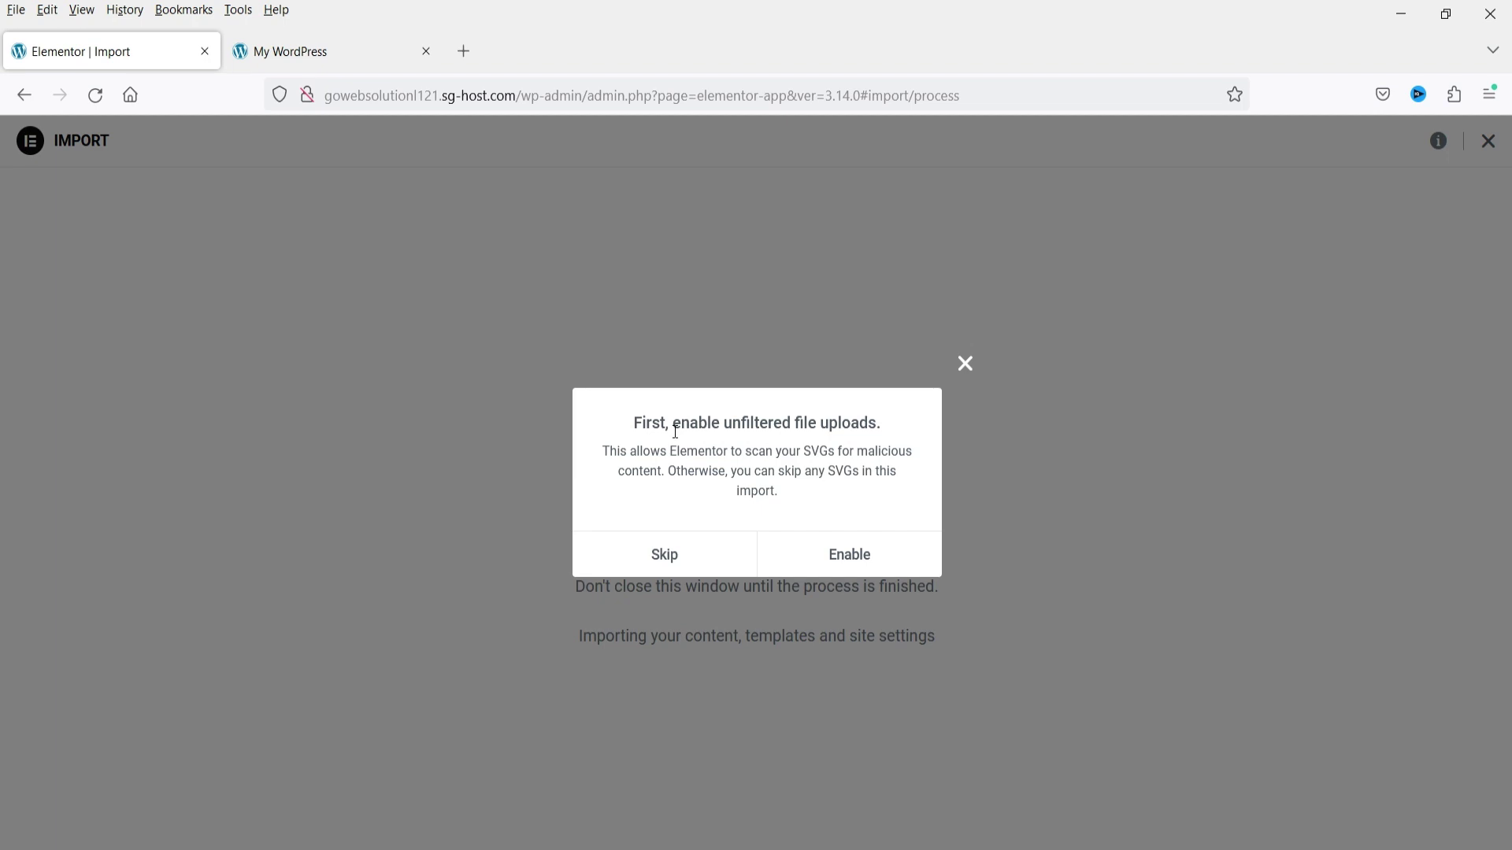
pyautogui.click(844, 566)
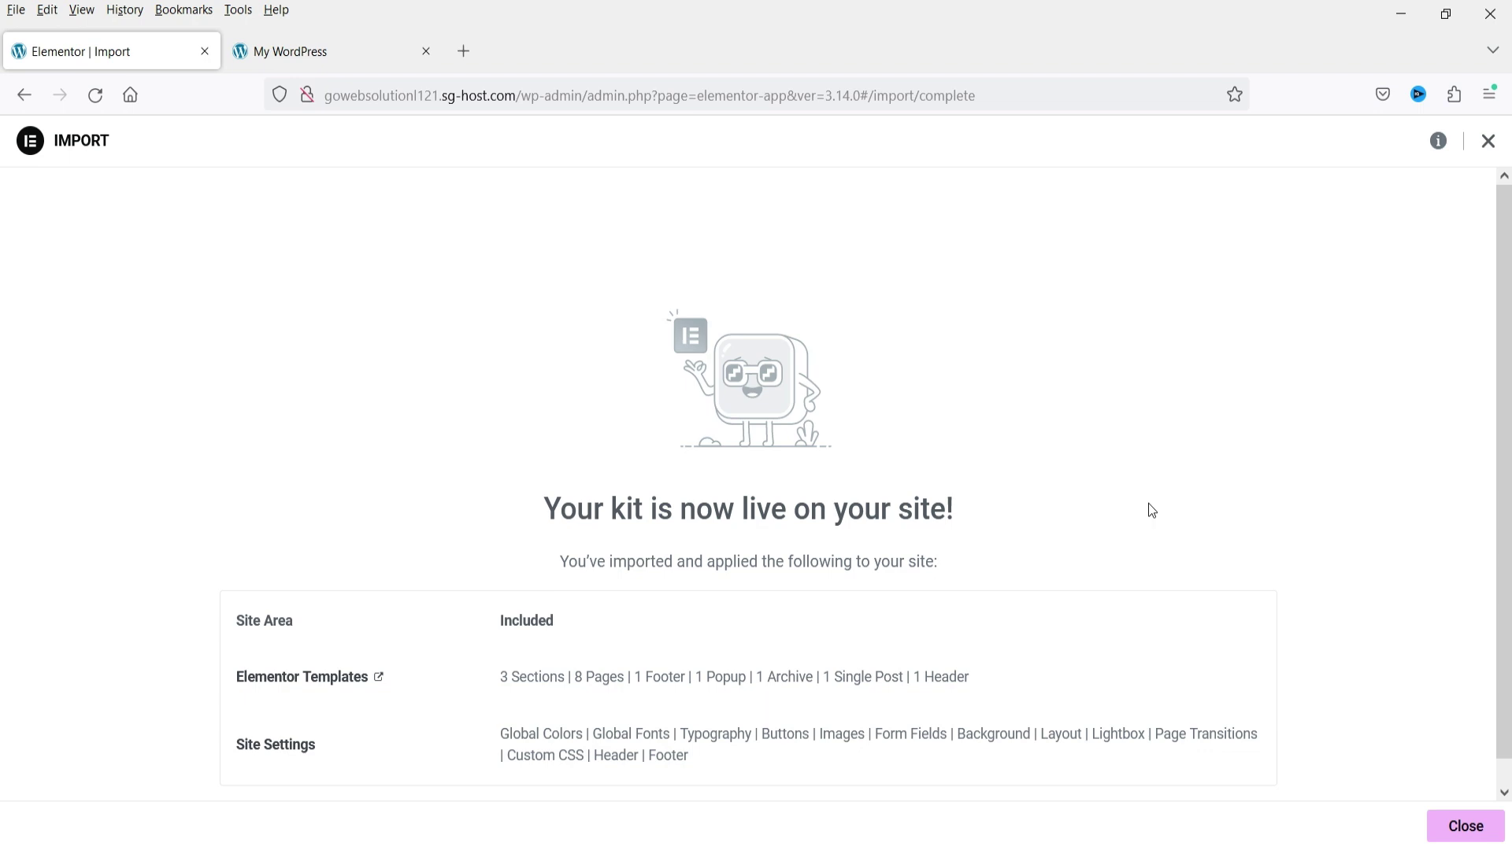
pyautogui.click(1463, 827)
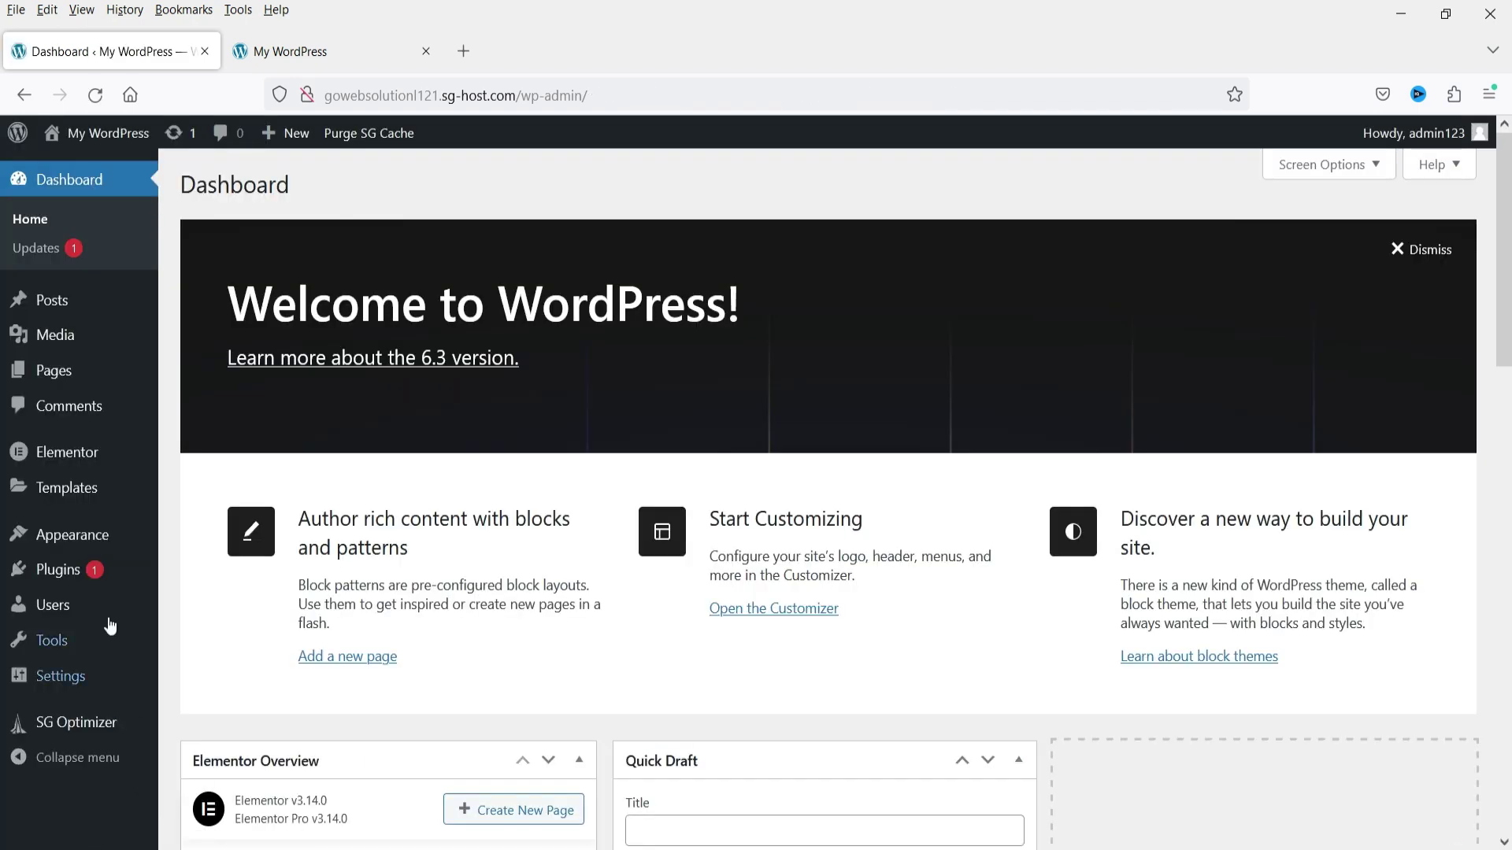
# - Open the imported Sejuk Header template from Theme Builder in a new editor tab
pyautogui.moveTo(71, 489)
pyautogui.click(188, 550)
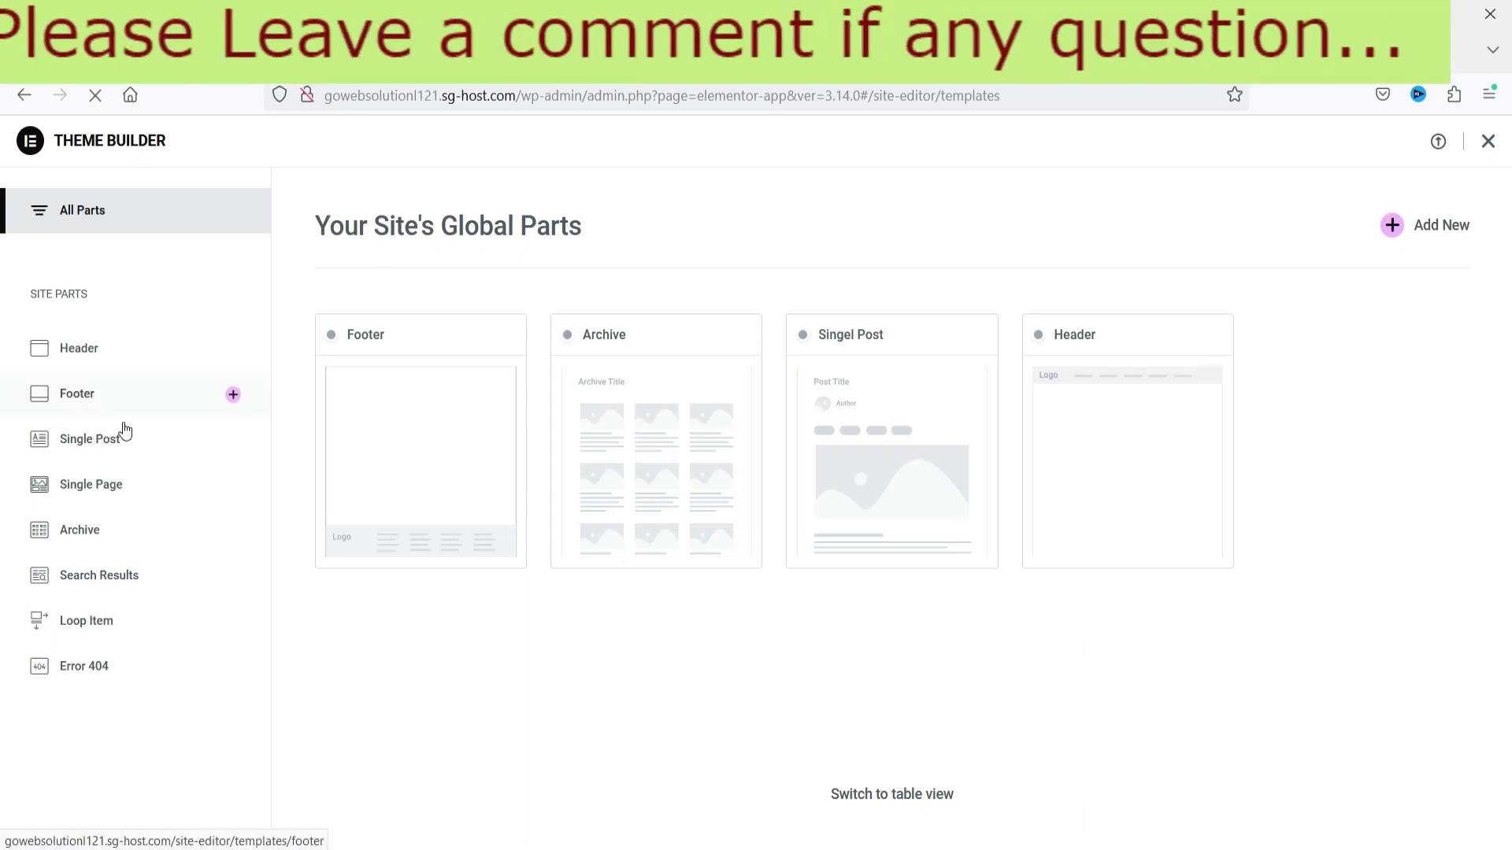
pyautogui.click(91, 359)
pyautogui.click(87, 394)
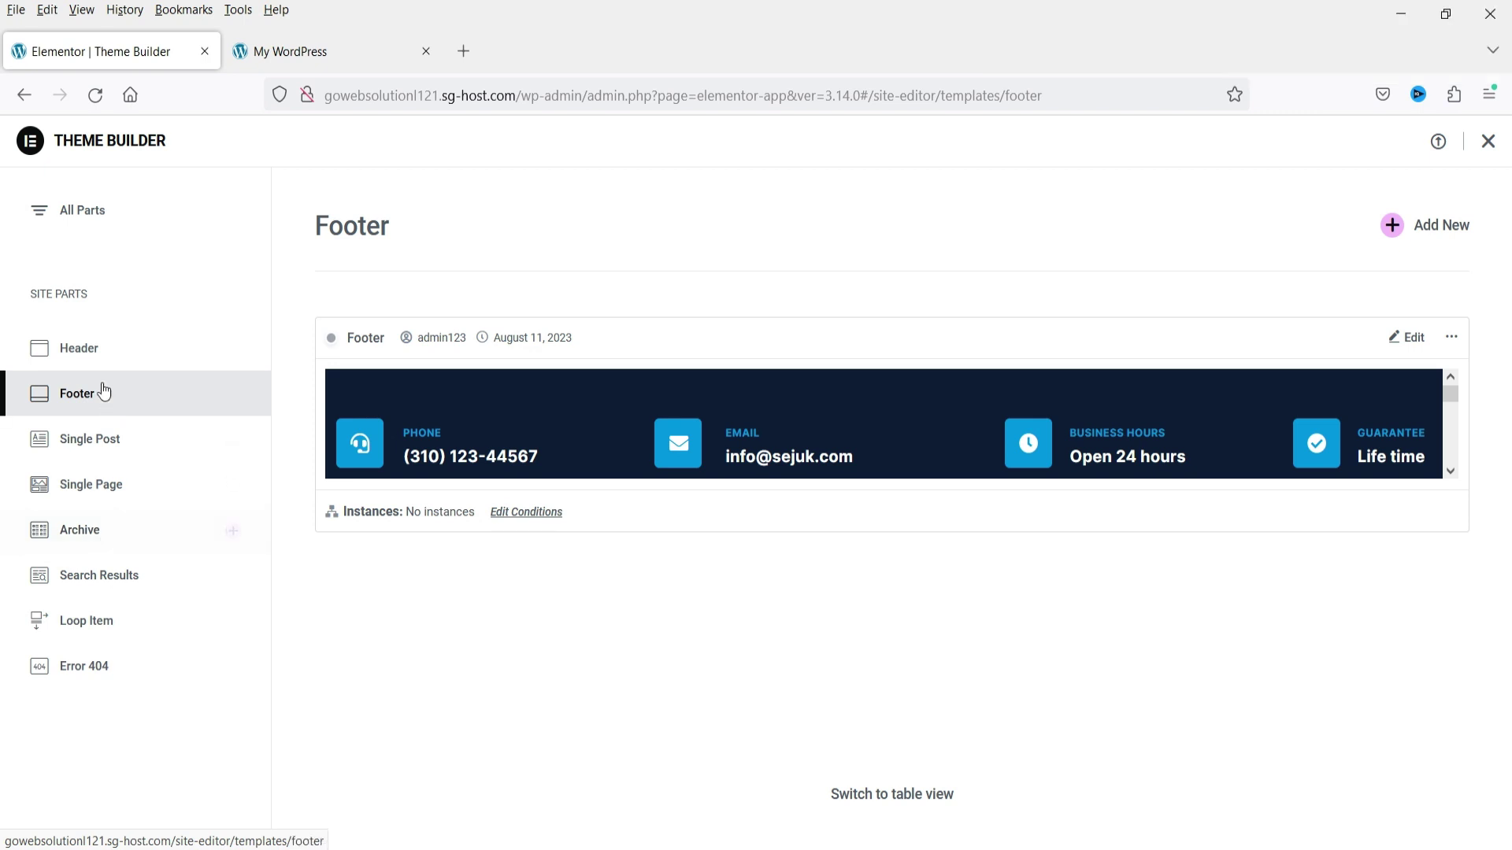
pyautogui.click(93, 361)
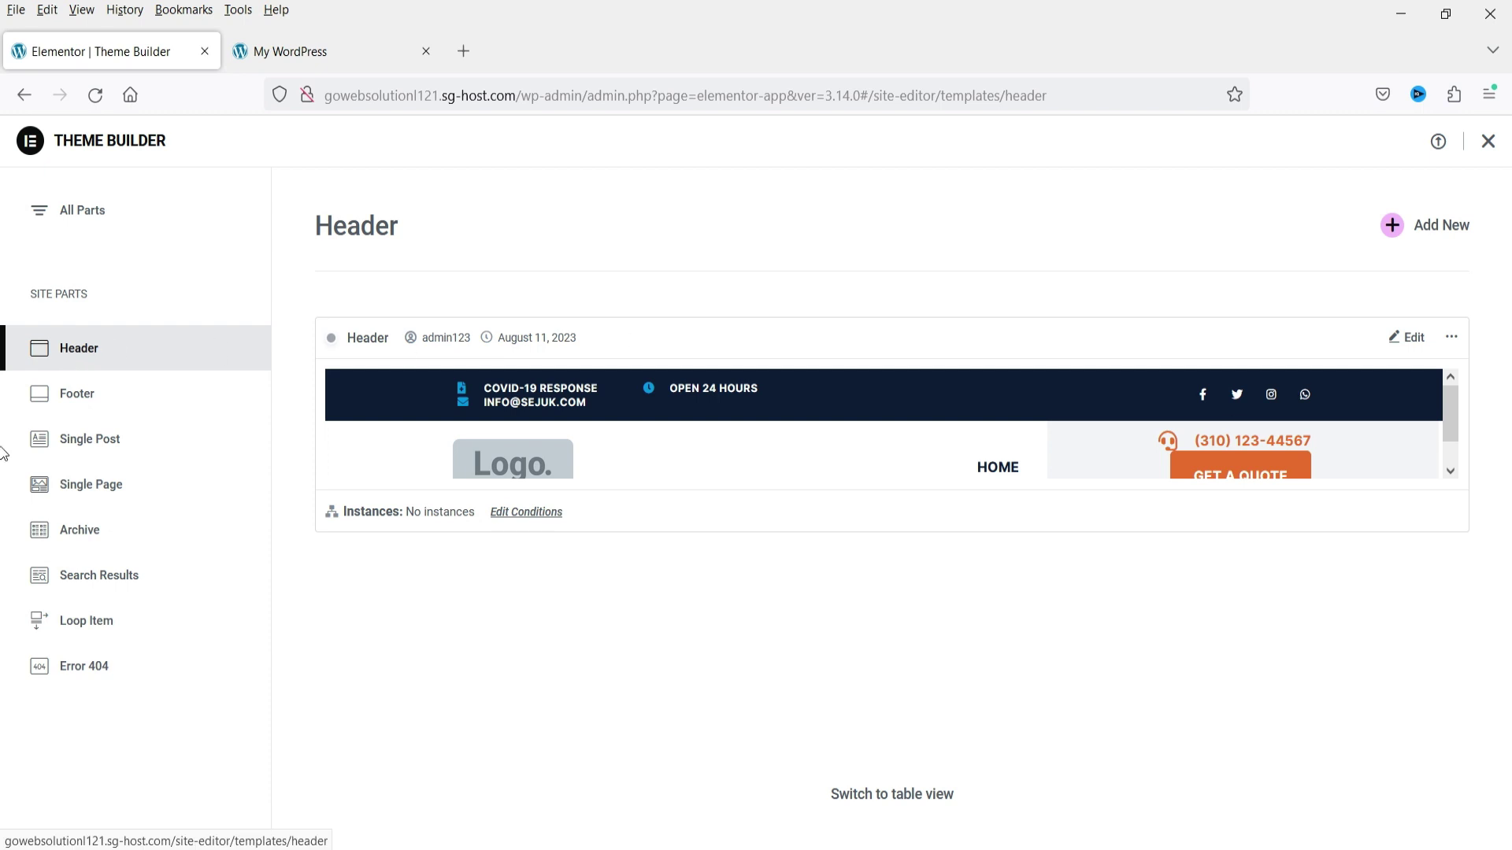
pyautogui.rightClick(1411, 347)
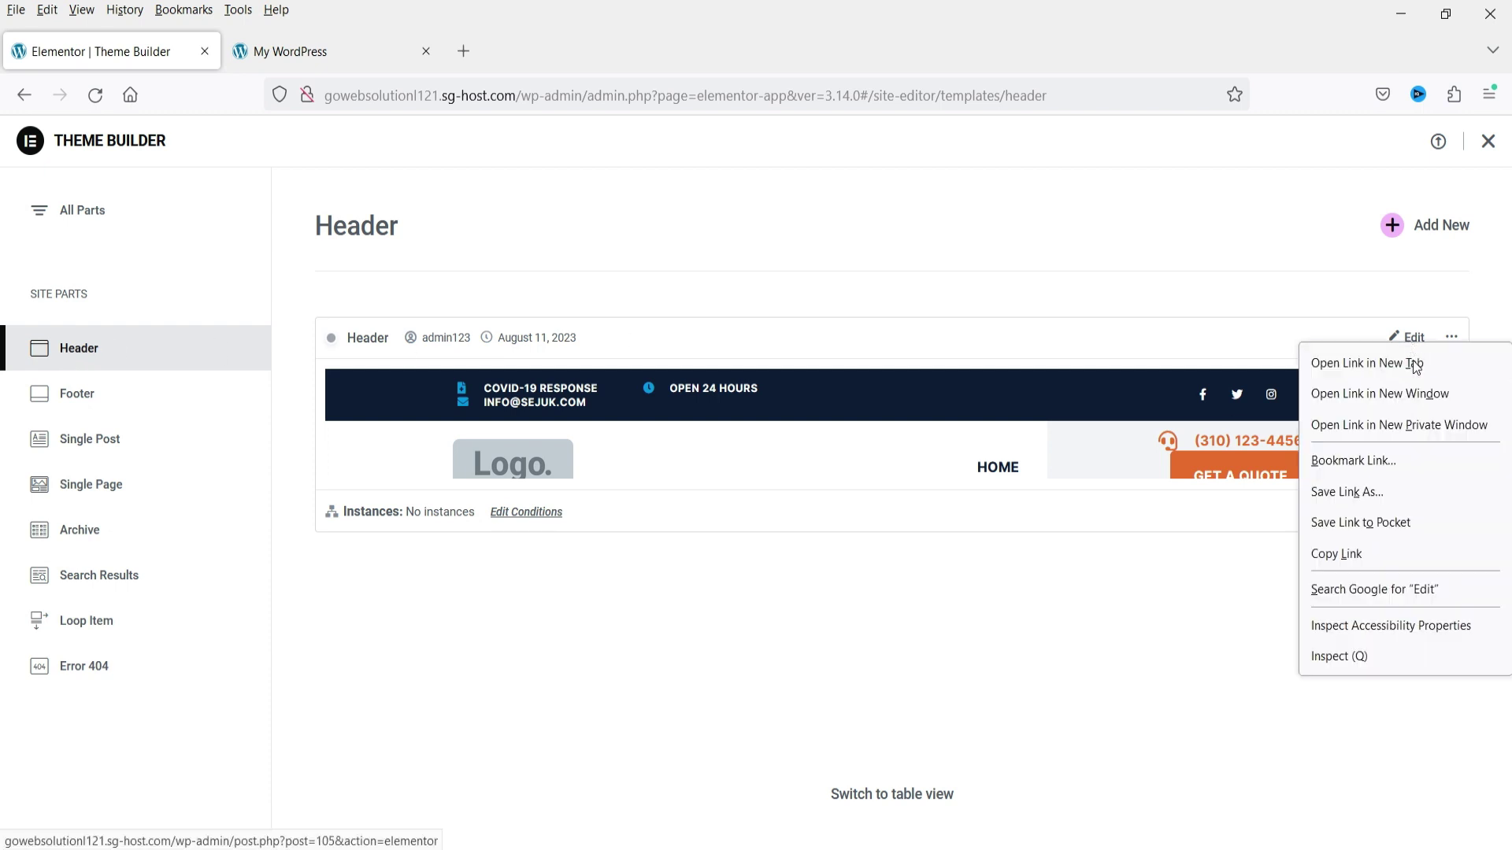
pyautogui.click(1415, 364)
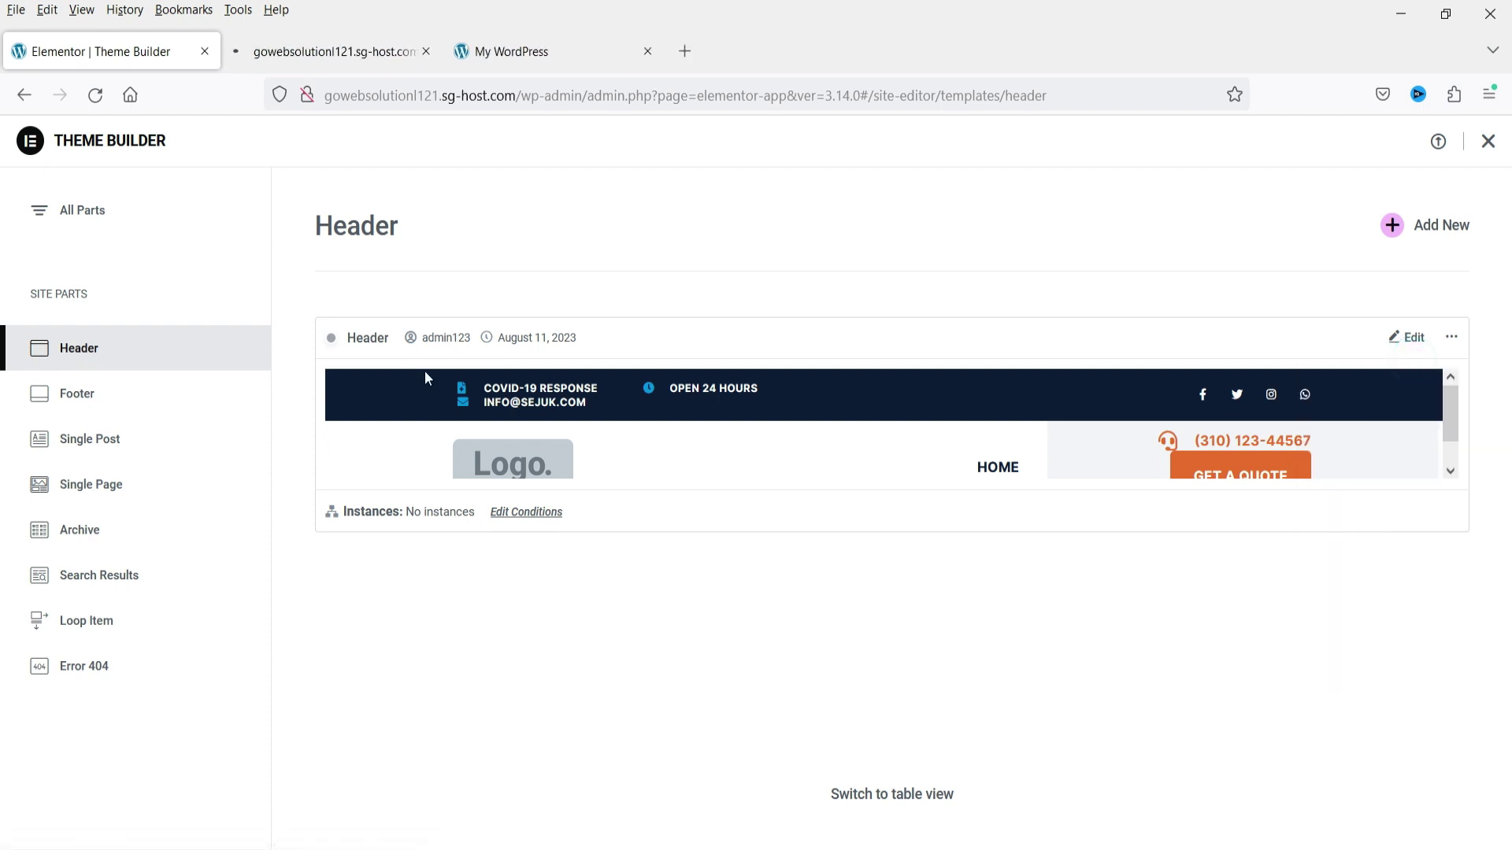
pyautogui.click(336, 54)
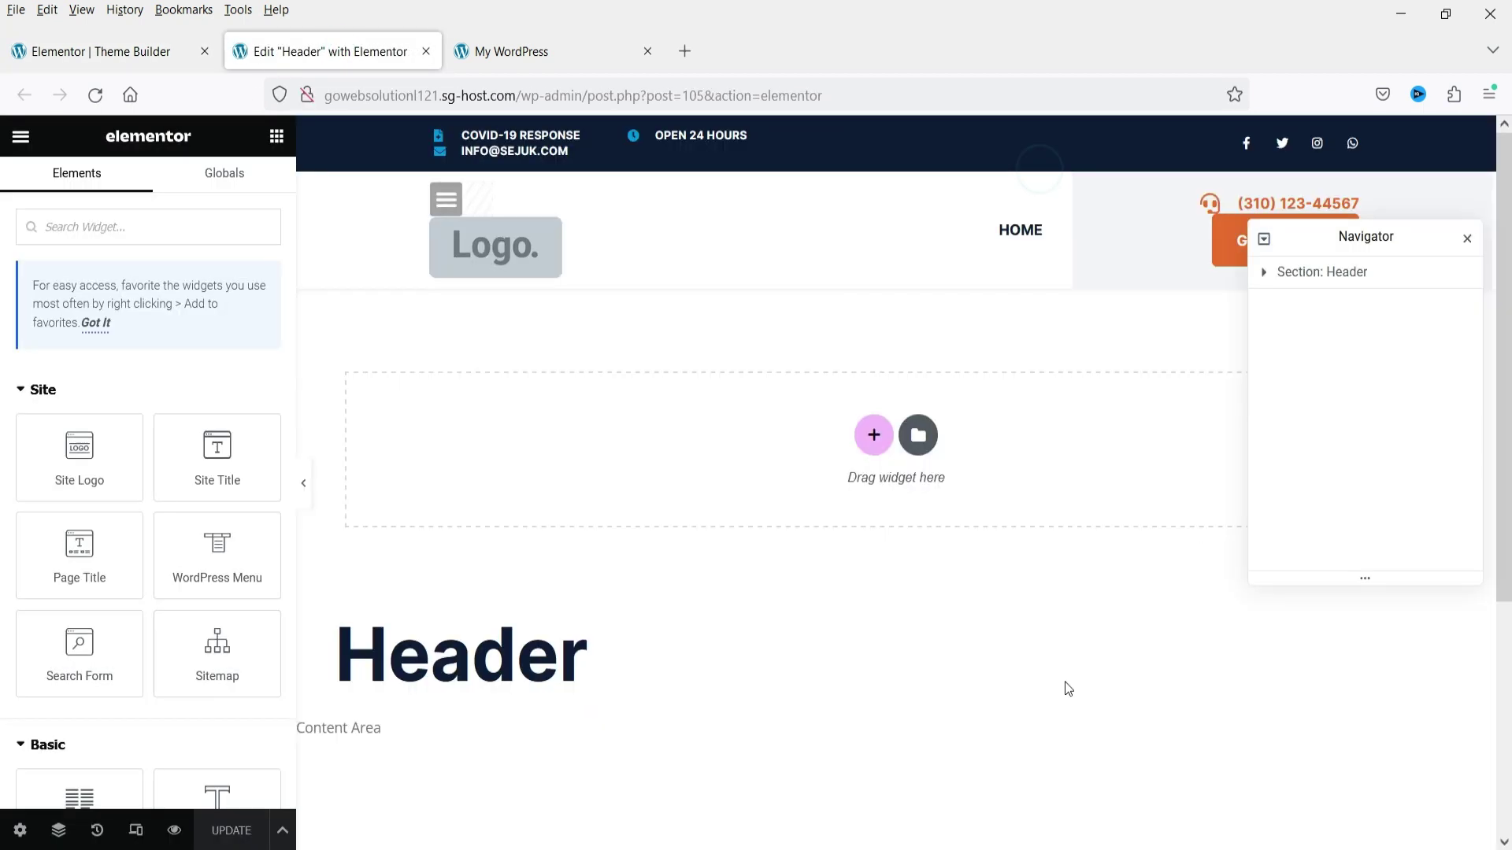
# - Close the Navigator and inspect the header logo and top-bar contact list's Covid-19 Response item
pyautogui.click(1468, 240)
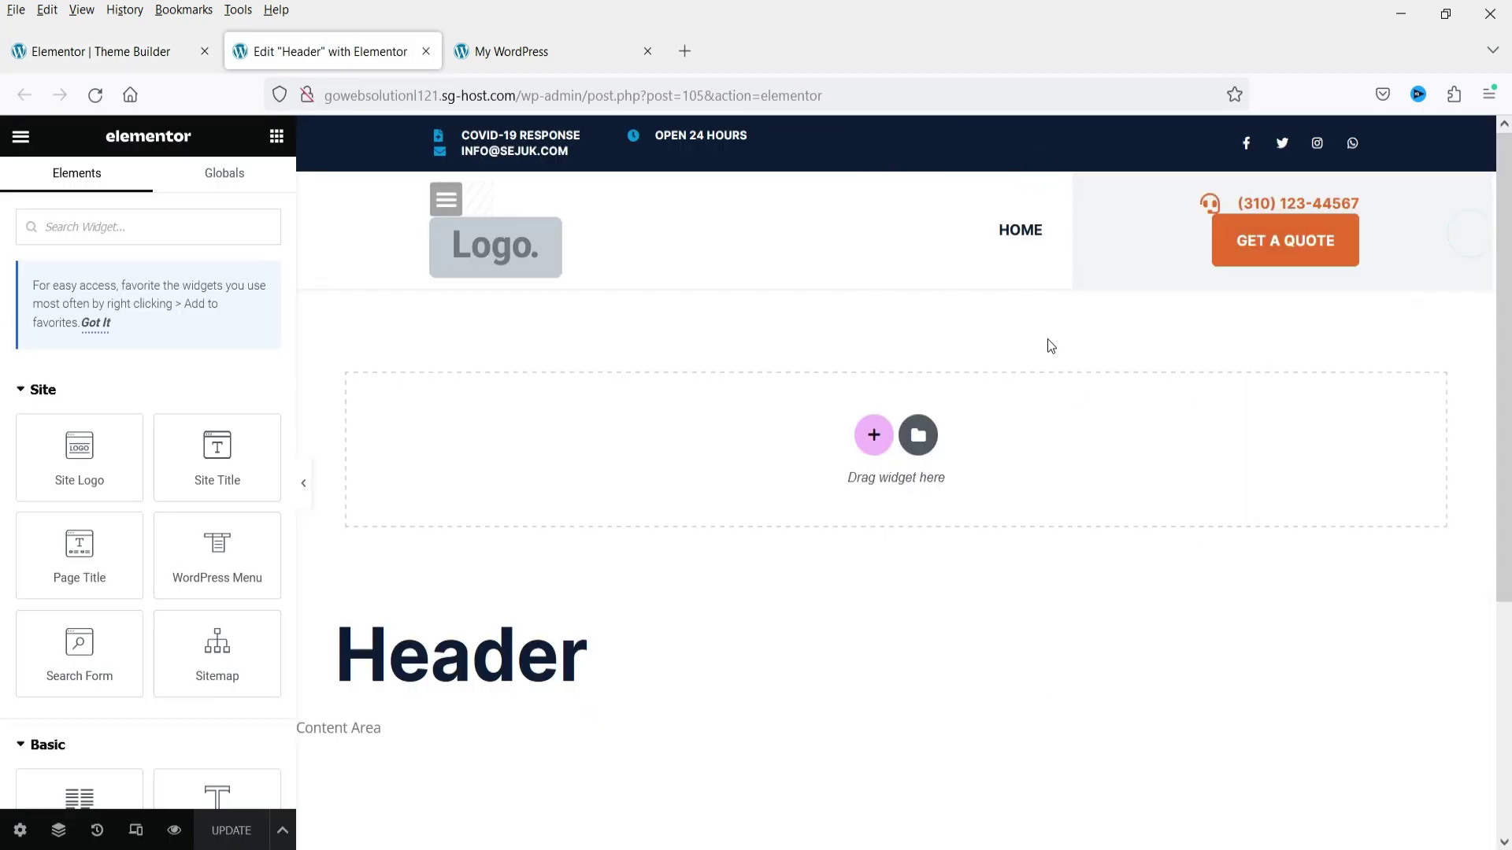
pyautogui.click(489, 253)
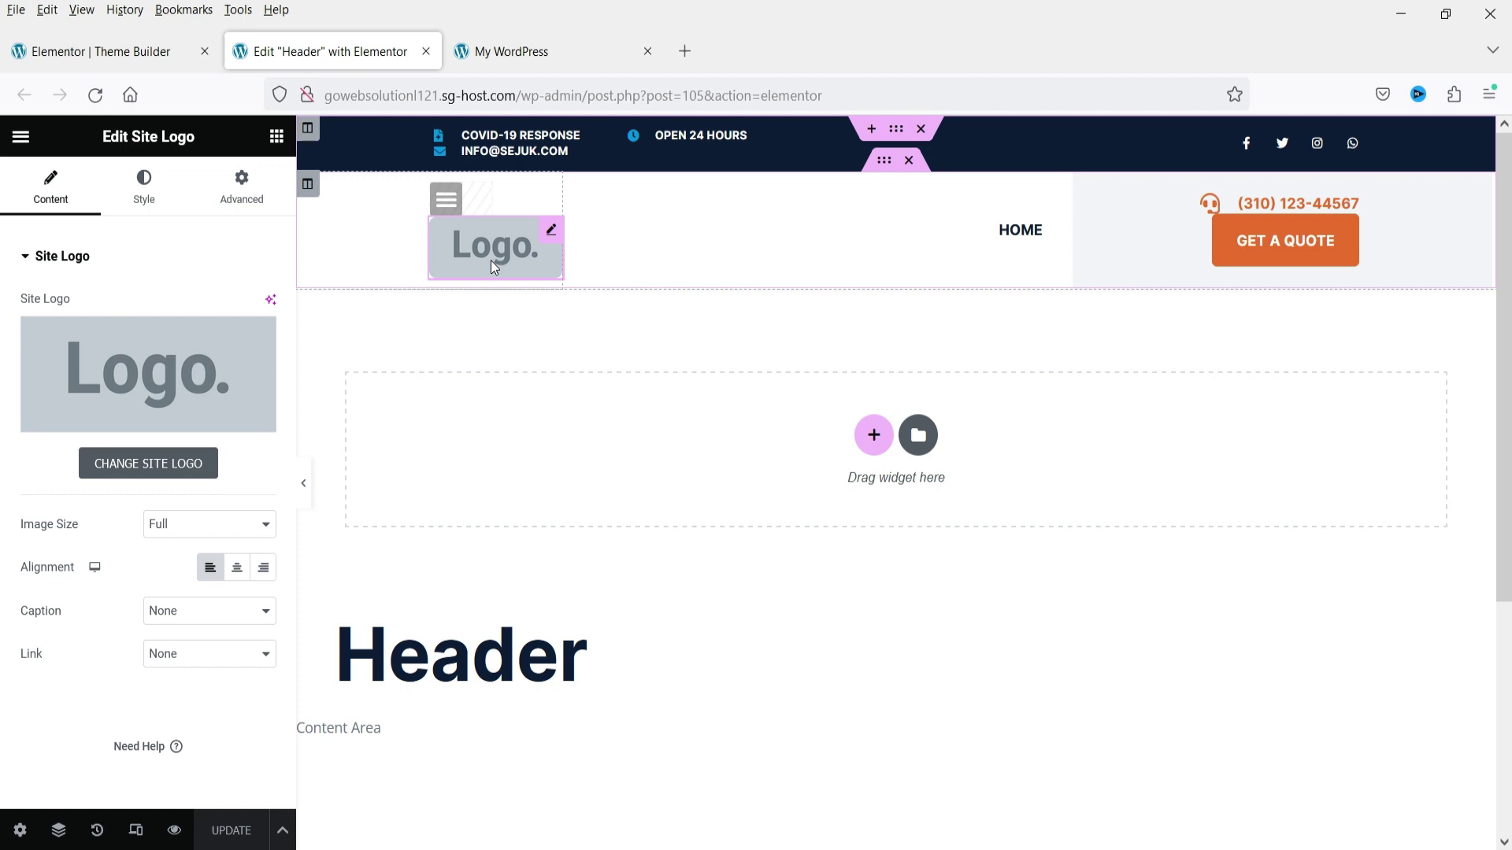
pyautogui.click(513, 139)
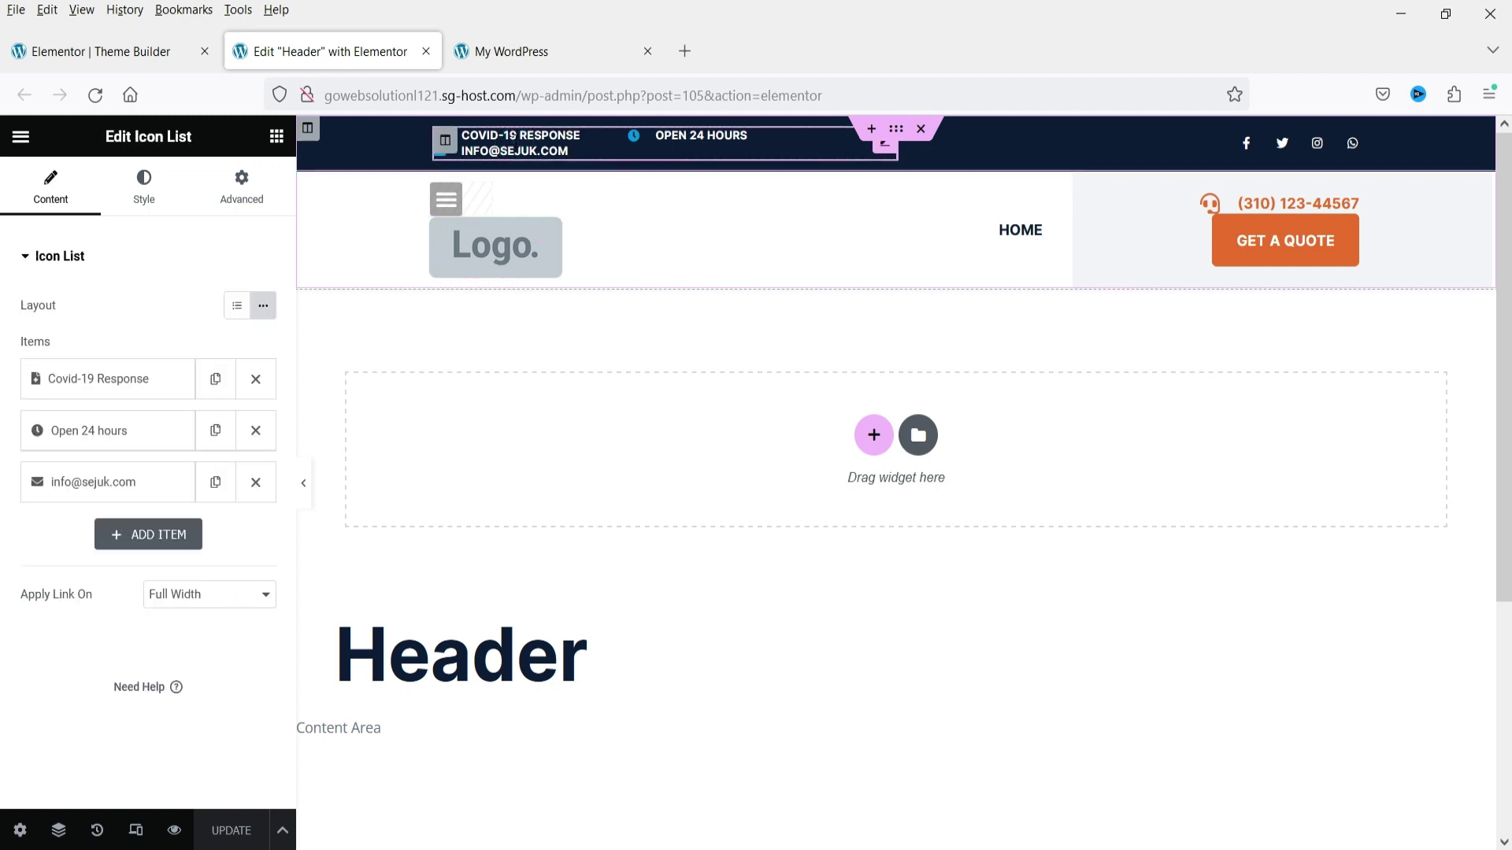
pyautogui.click(92, 378)
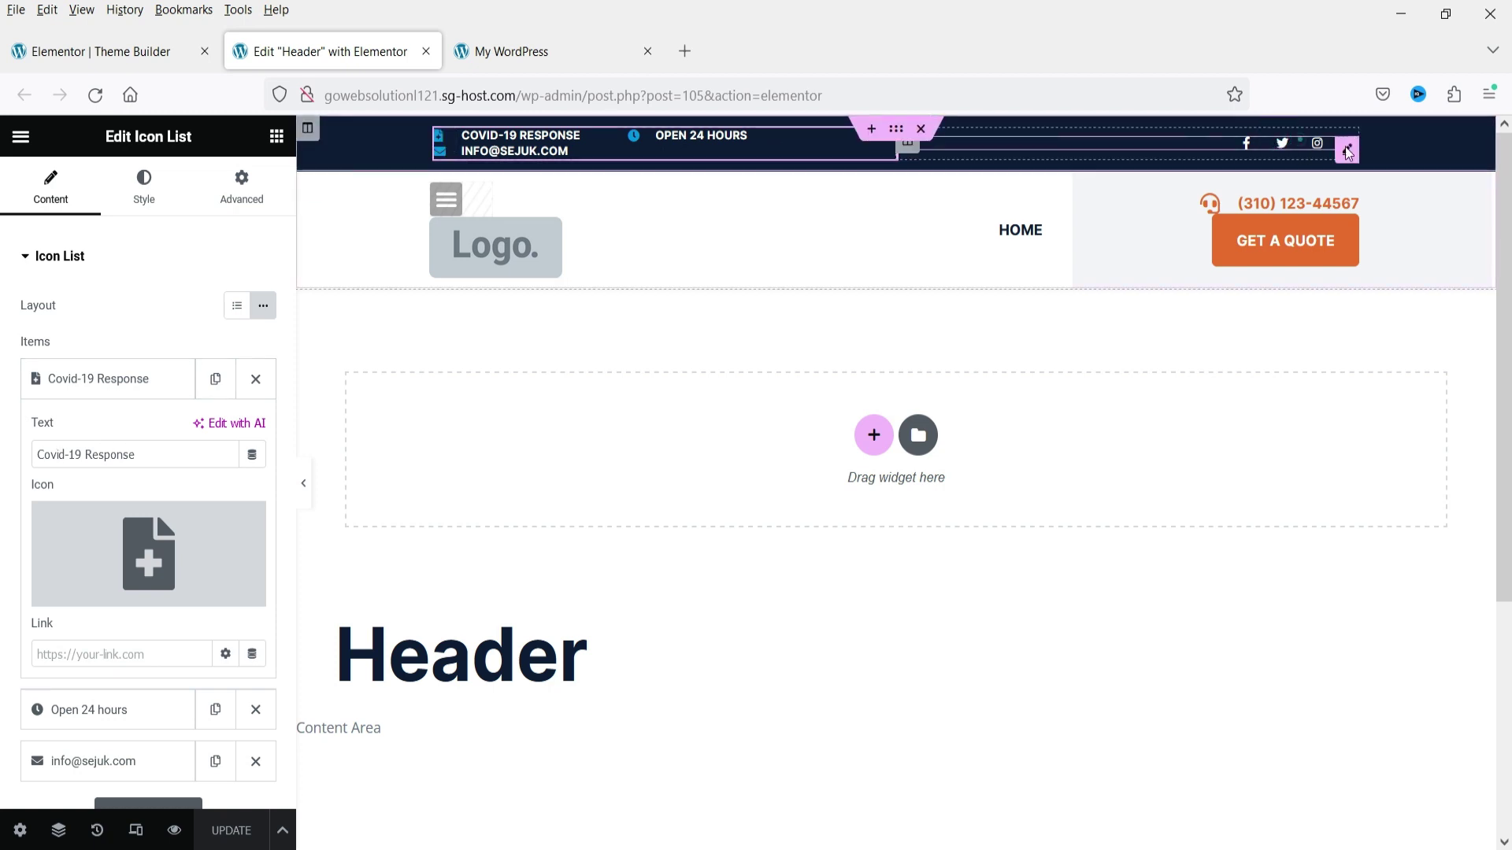
# - Inspect the Facebook social icon's link and the logo again, then bring up Elementor's main menu
pyautogui.click(1301, 140)
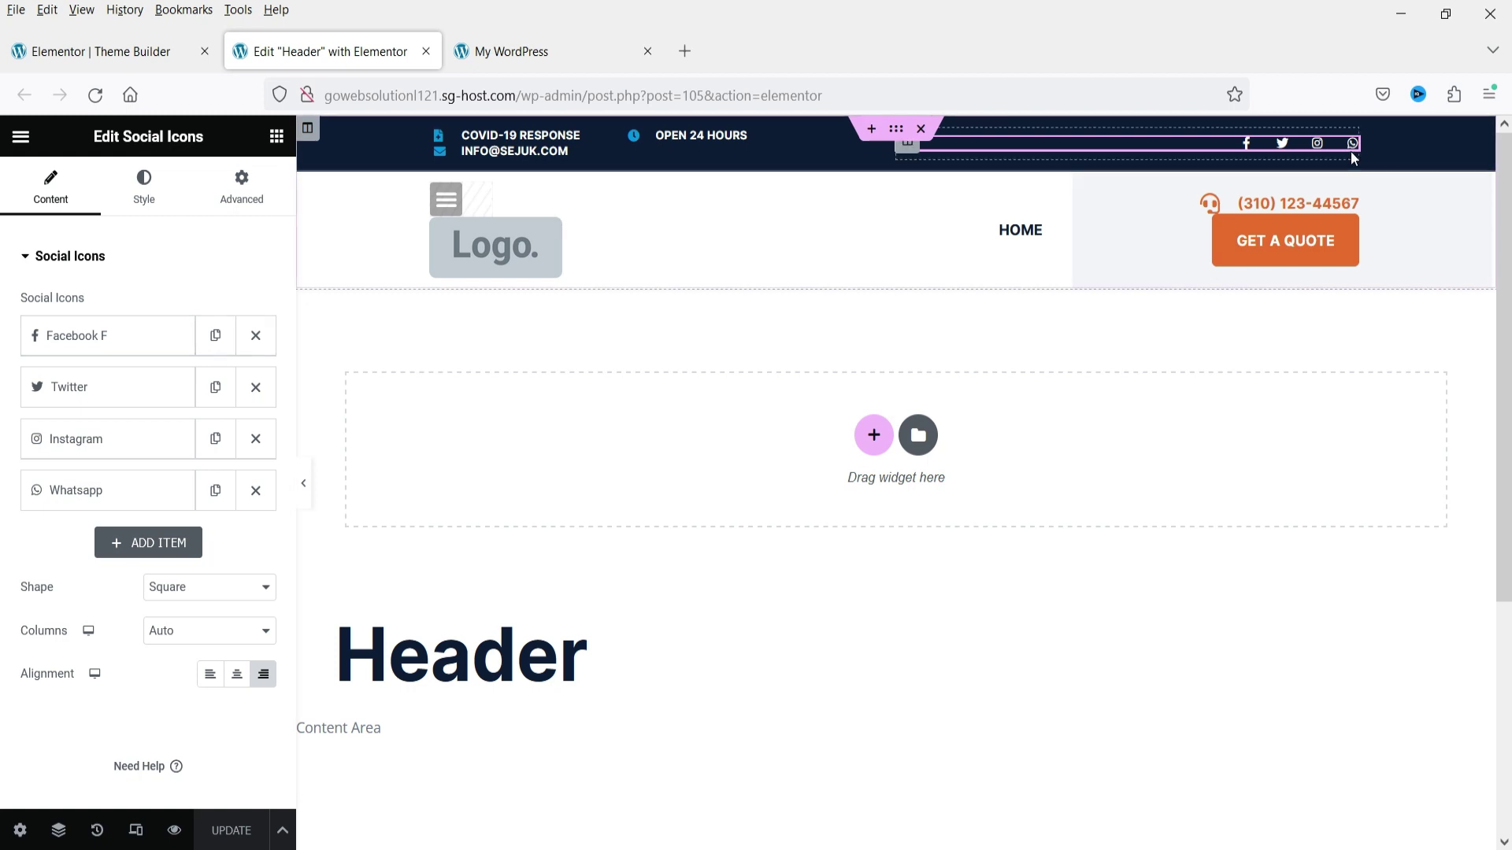
pyautogui.click(106, 340)
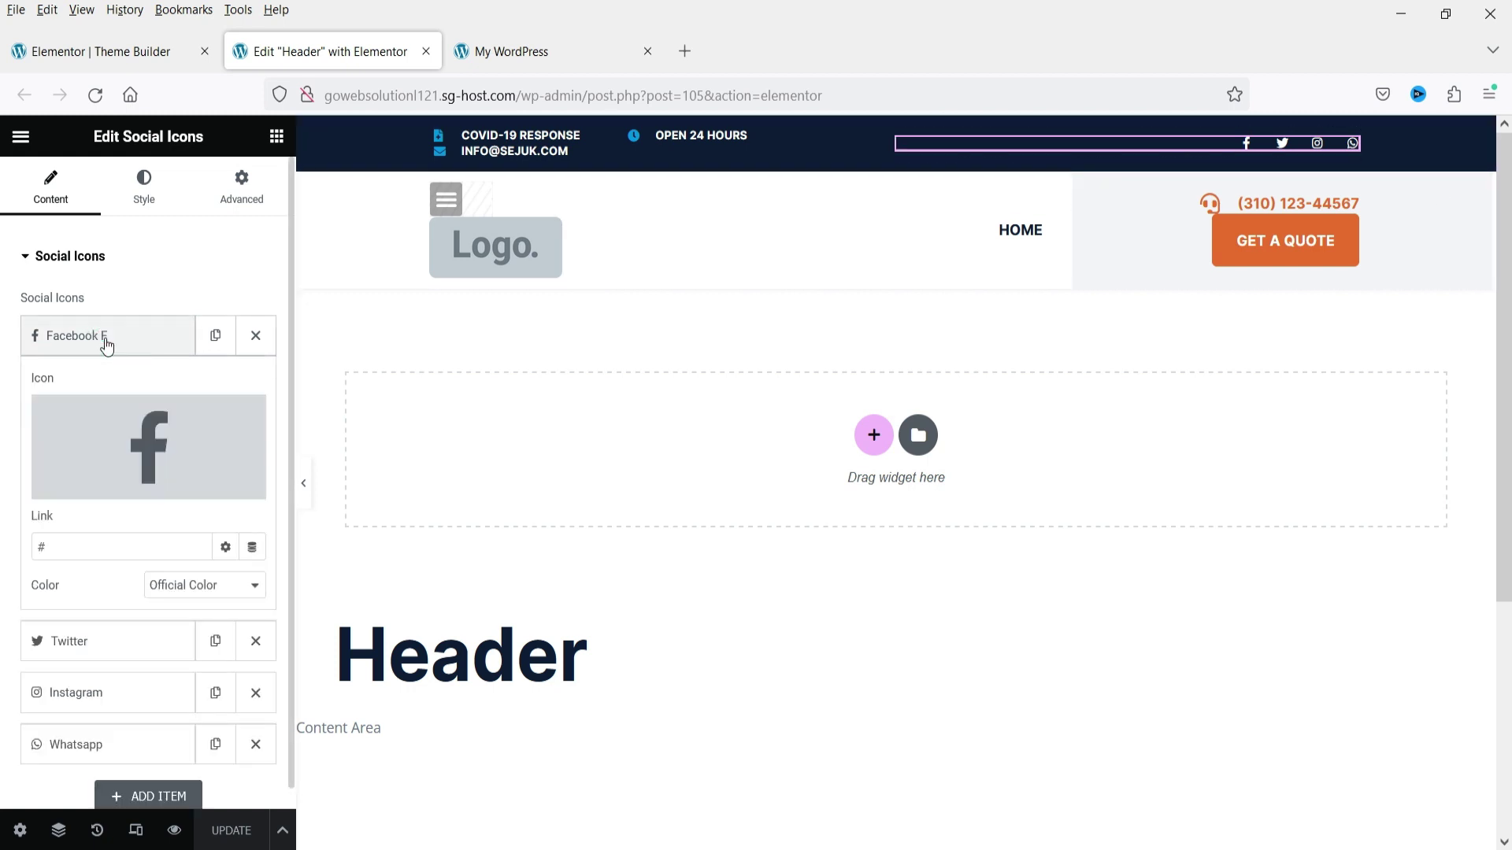
pyautogui.click(46, 544)
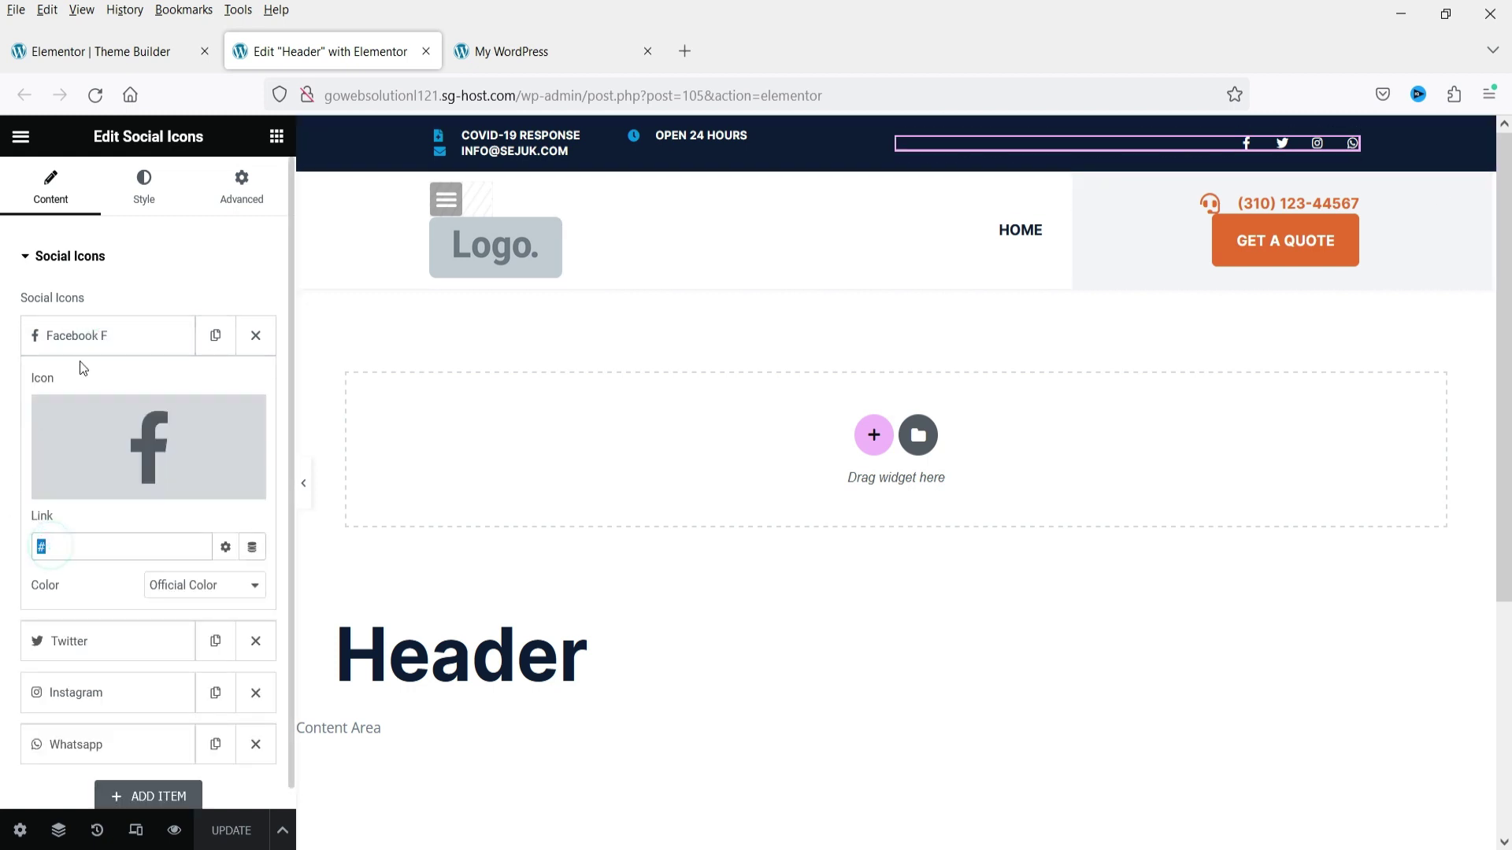
pyautogui.click(101, 332)
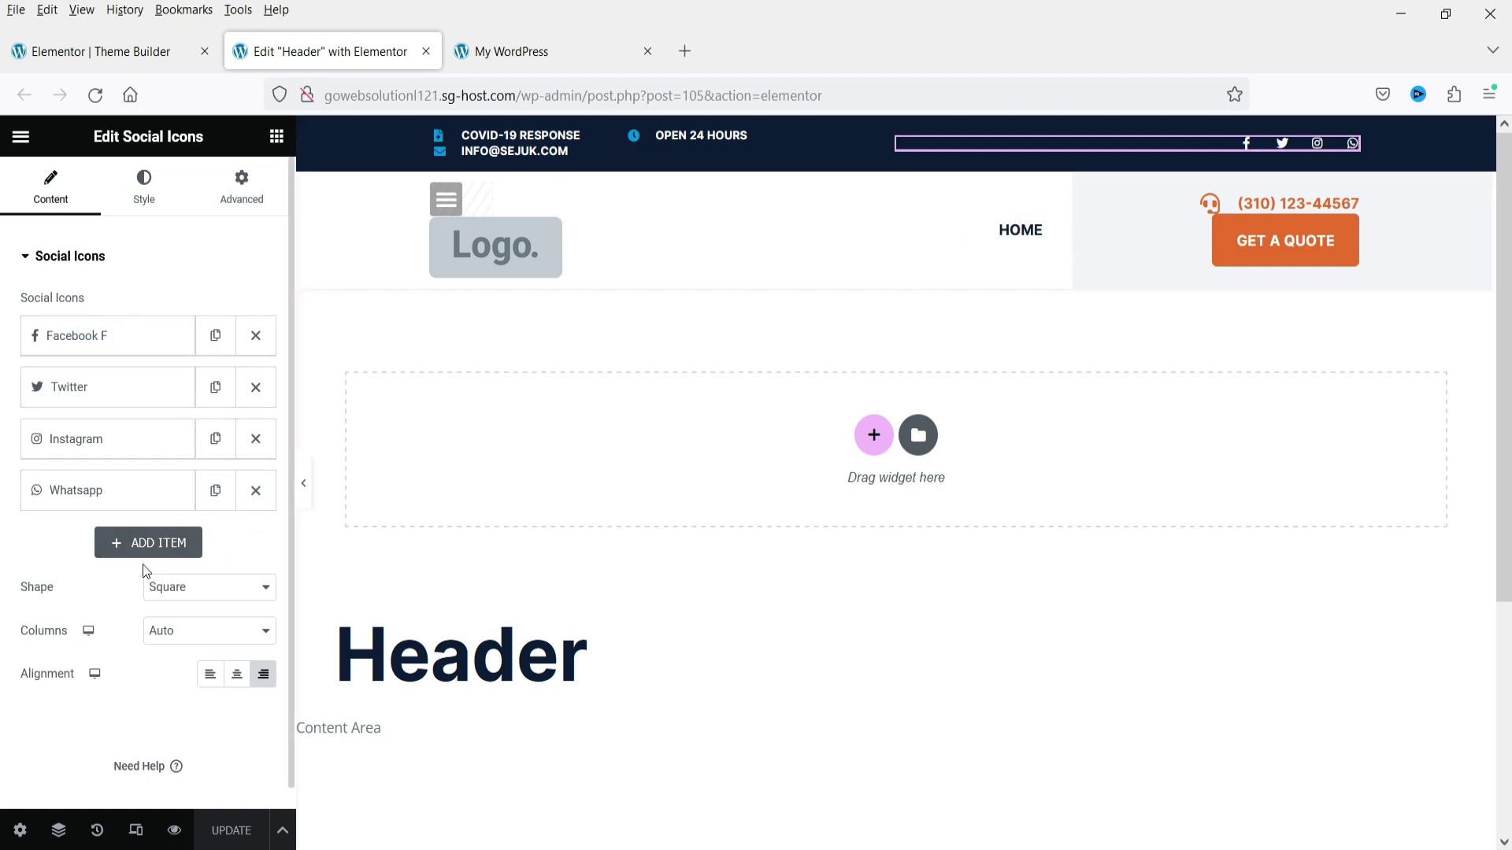
pyautogui.click(509, 247)
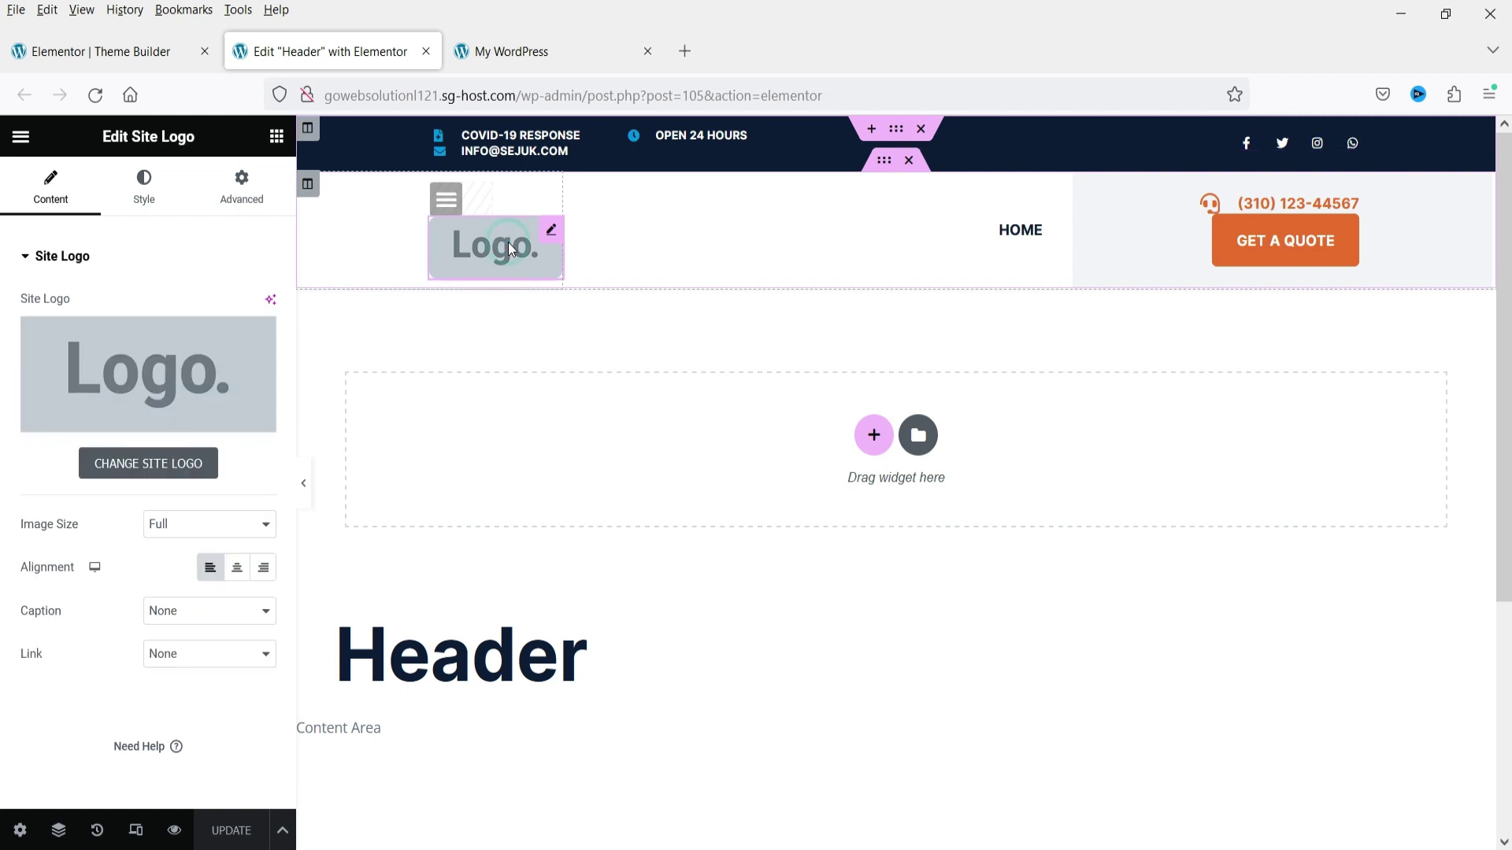
pyautogui.click(552, 233)
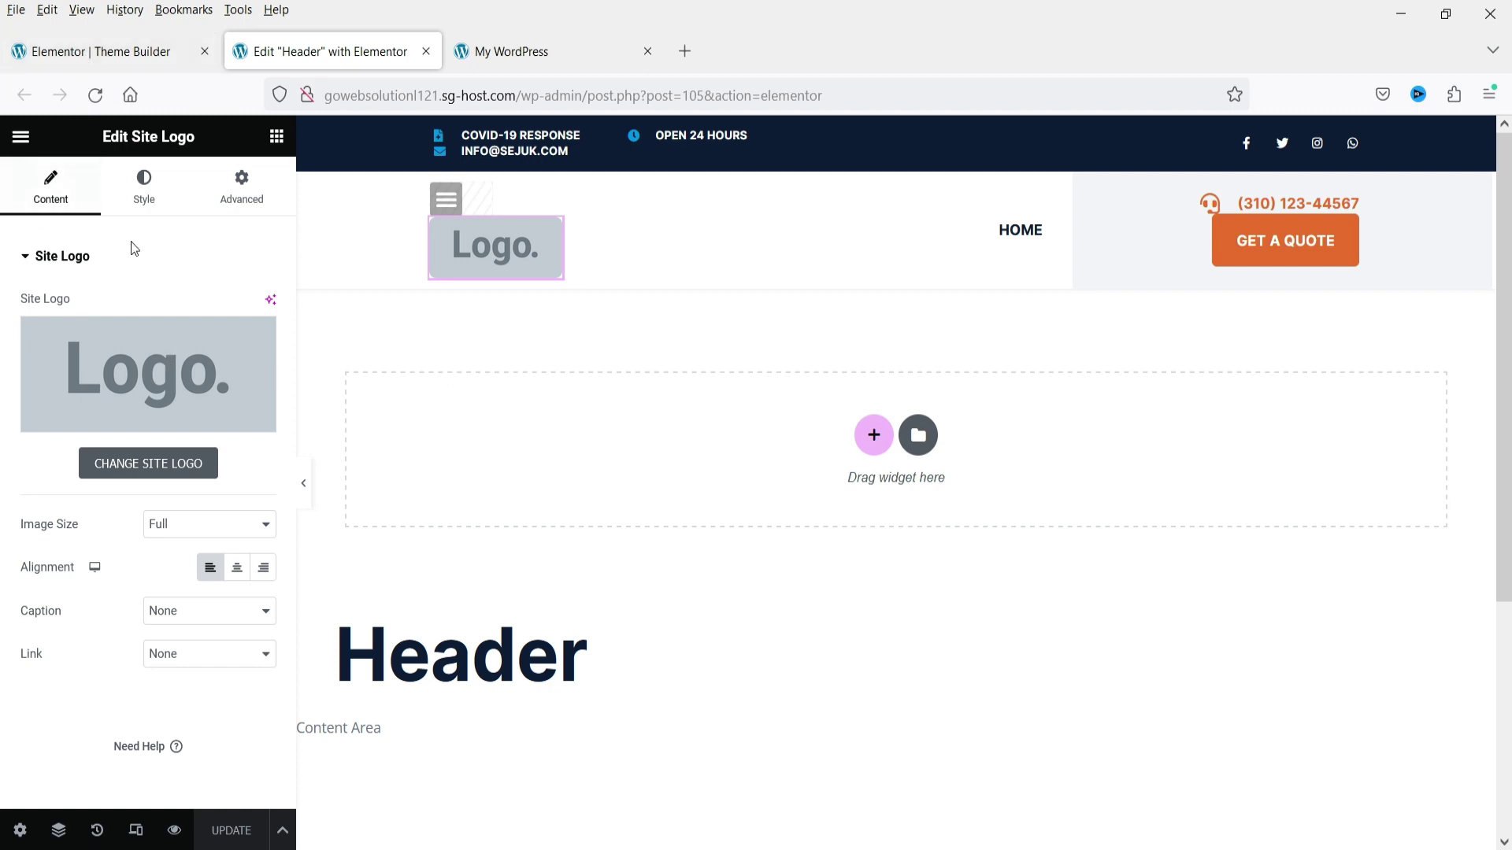
pyautogui.click(20, 137)
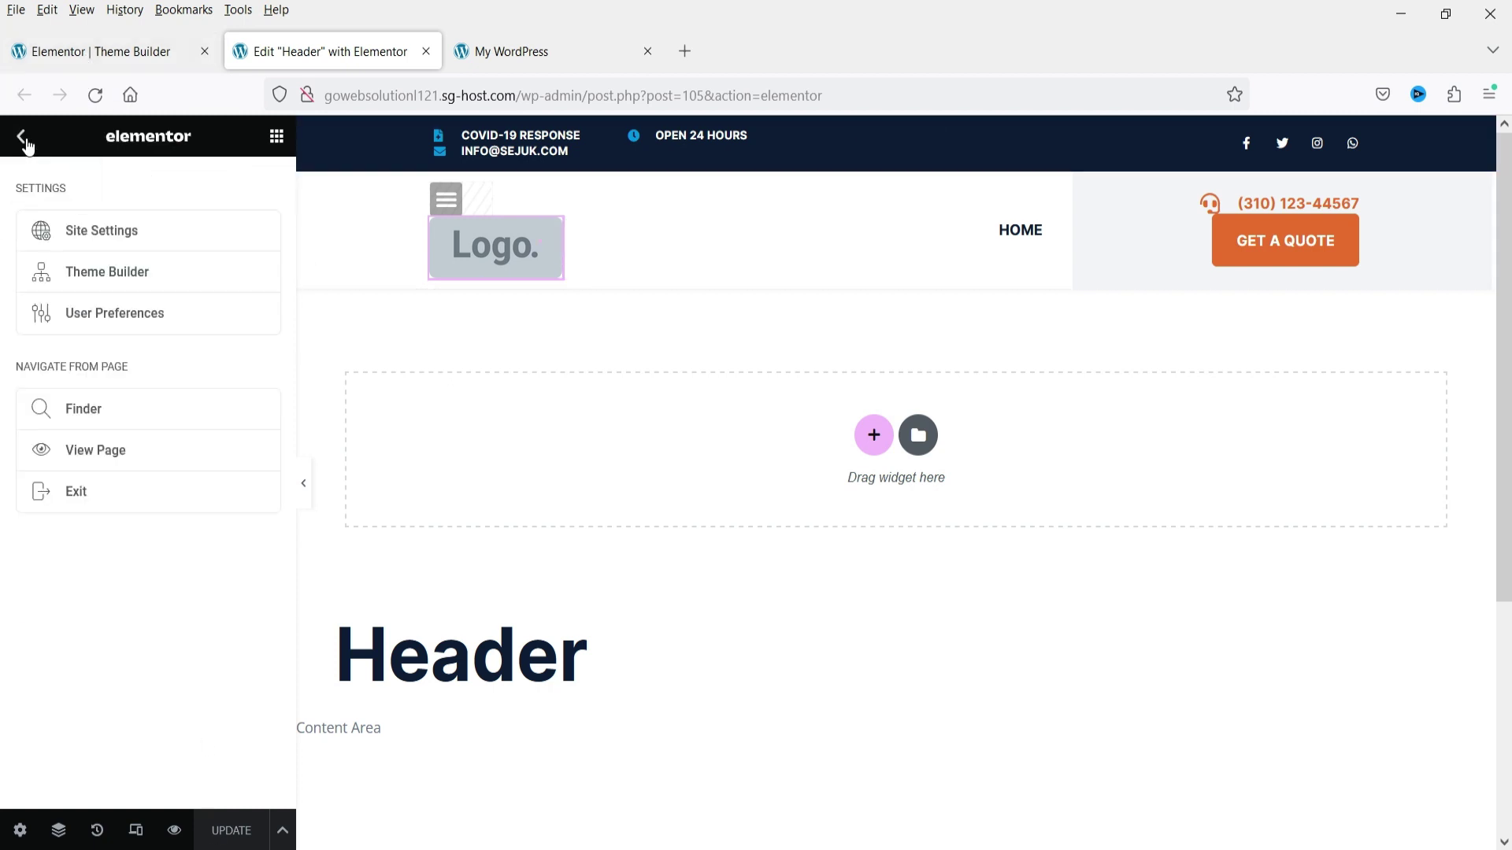
# - Replace the Site Name 'My WordPress' with 'HVAC' in Site Identity settings
pyautogui.click(94, 230)
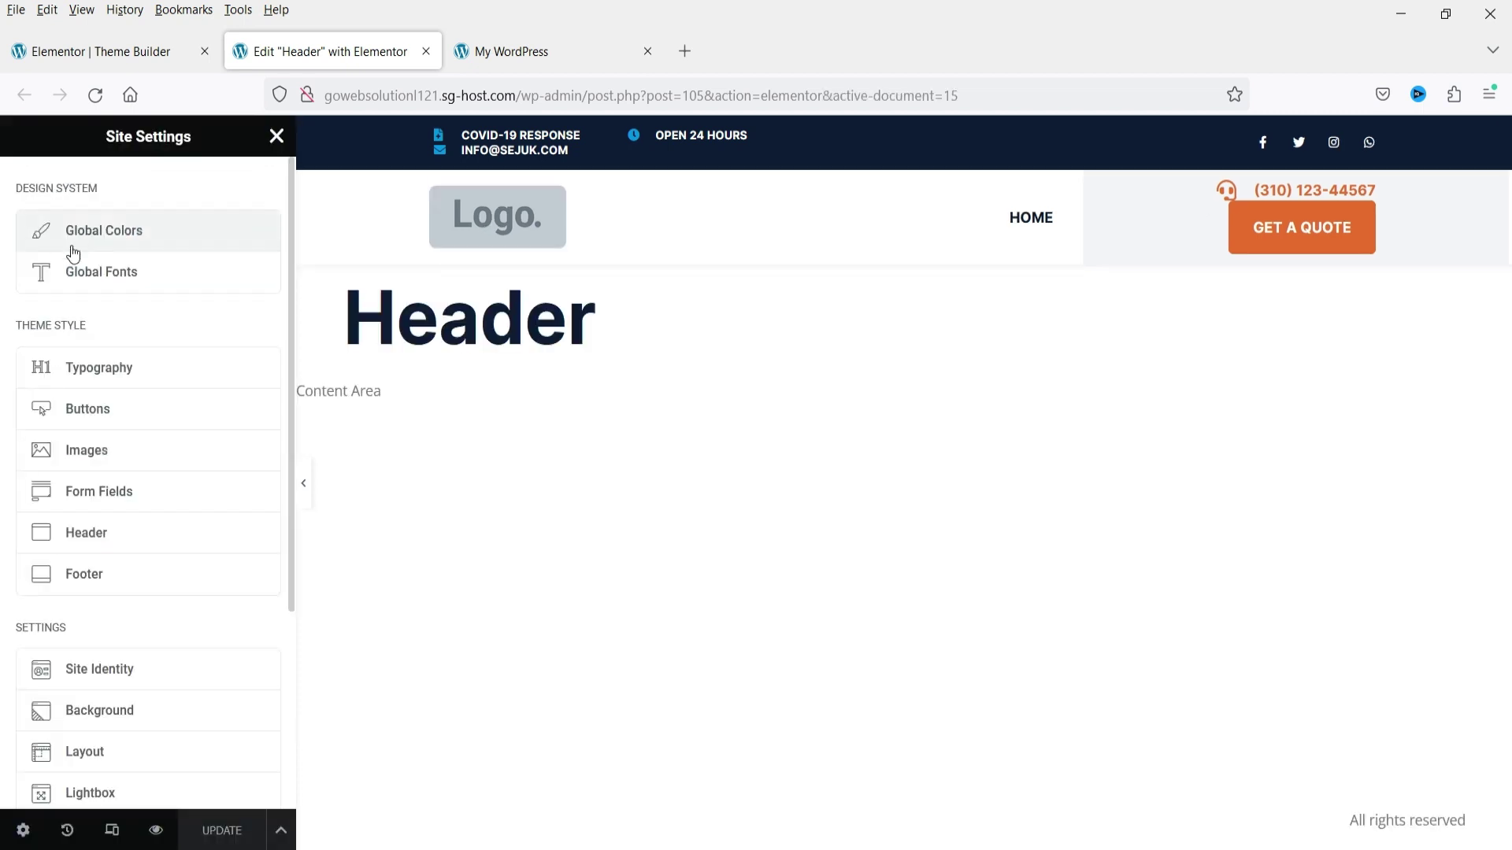
pyautogui.scroll(-4, 135, 338)
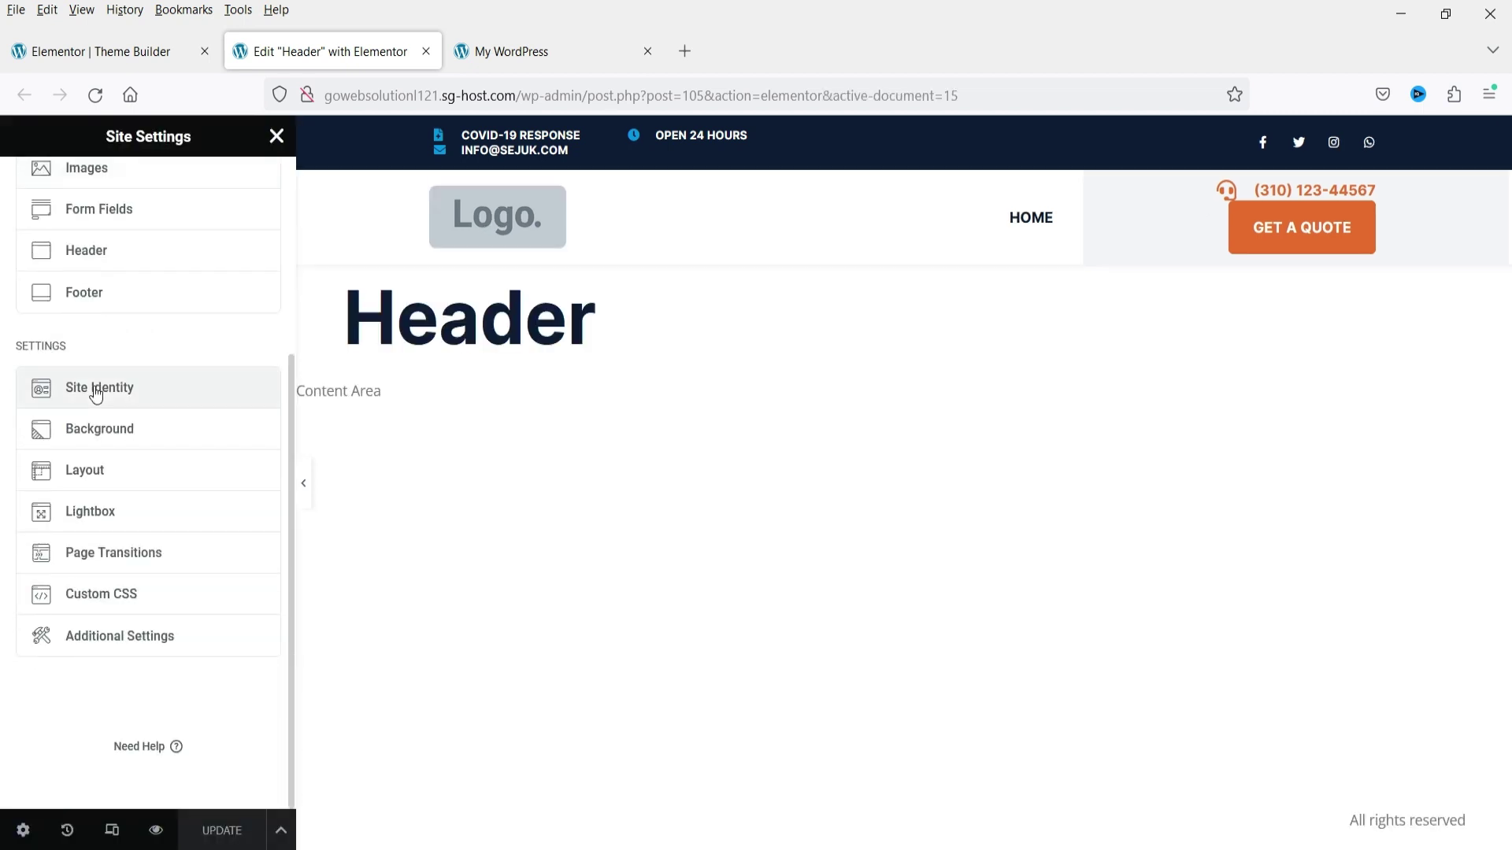
pyautogui.click(96, 395)
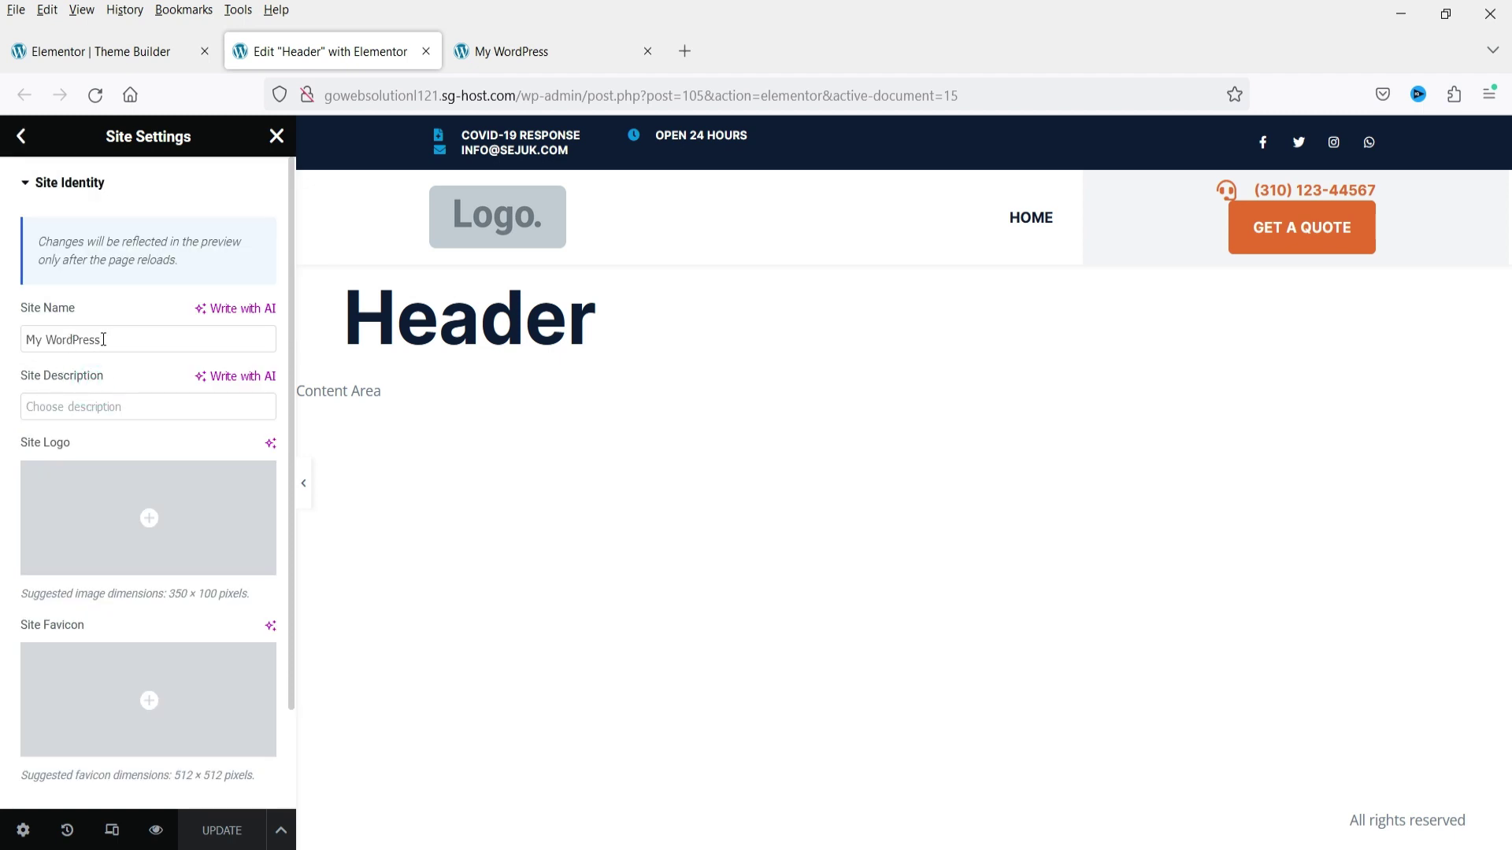
pyautogui.moveTo(102, 339); pyautogui.dragTo(8, 360)
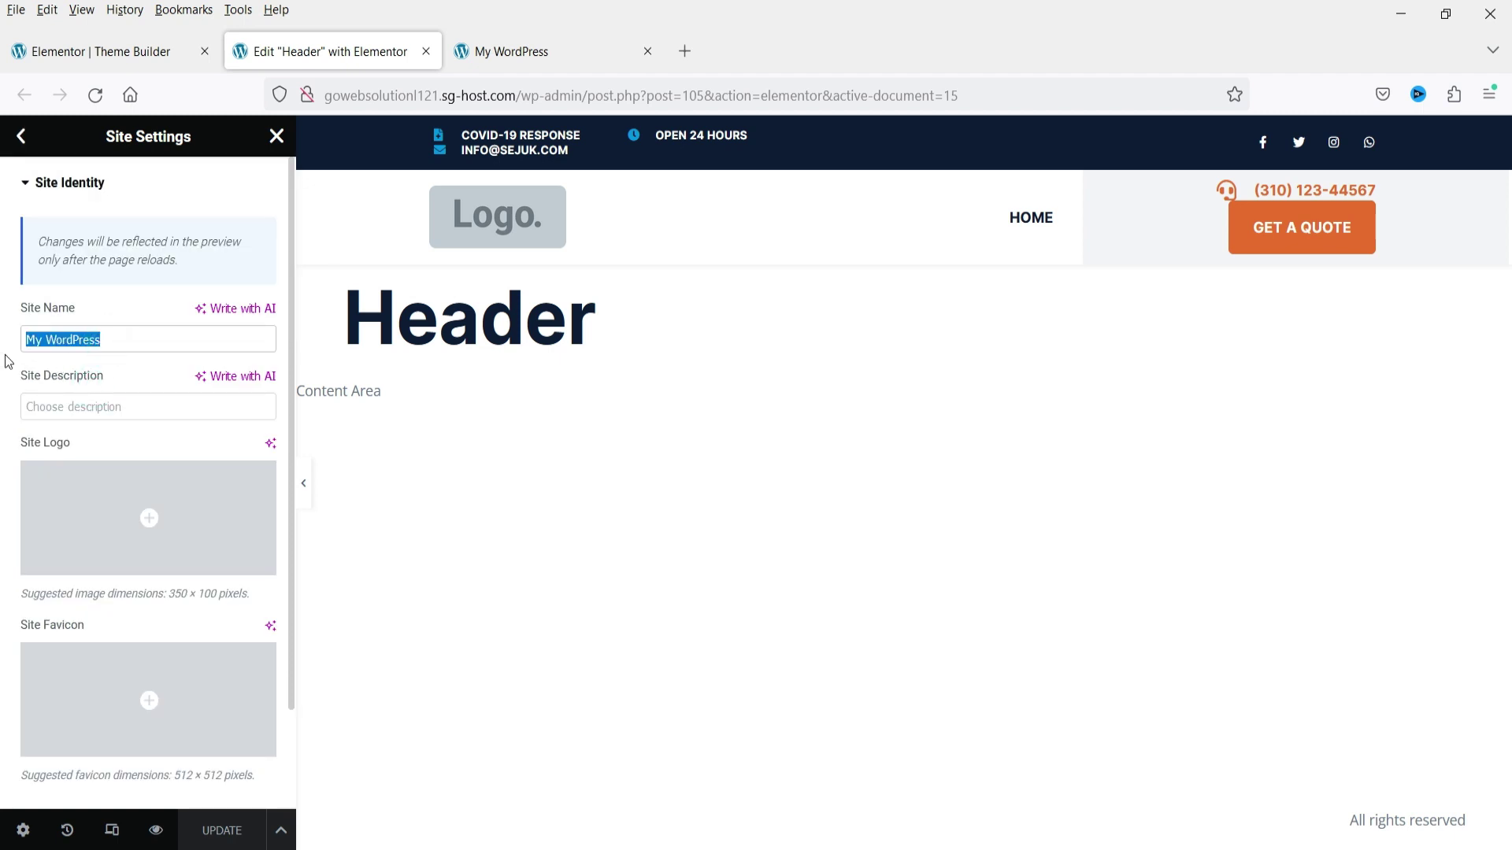
pyautogui.write('HVAC')
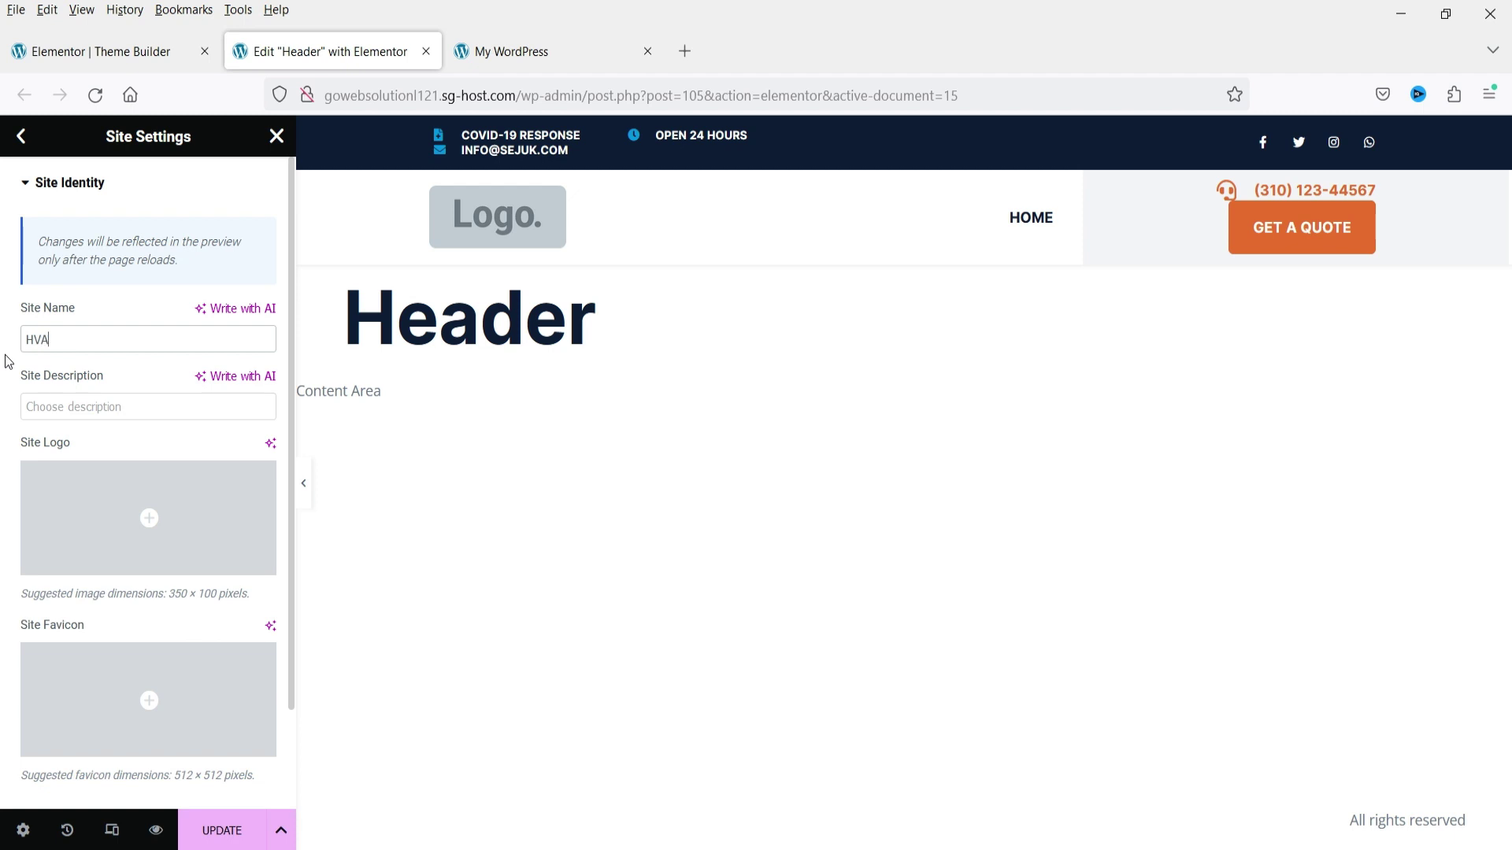
# - Set logo-light.png from the Media Library as the Site Logo and save the settings
pyautogui.click(132, 512)
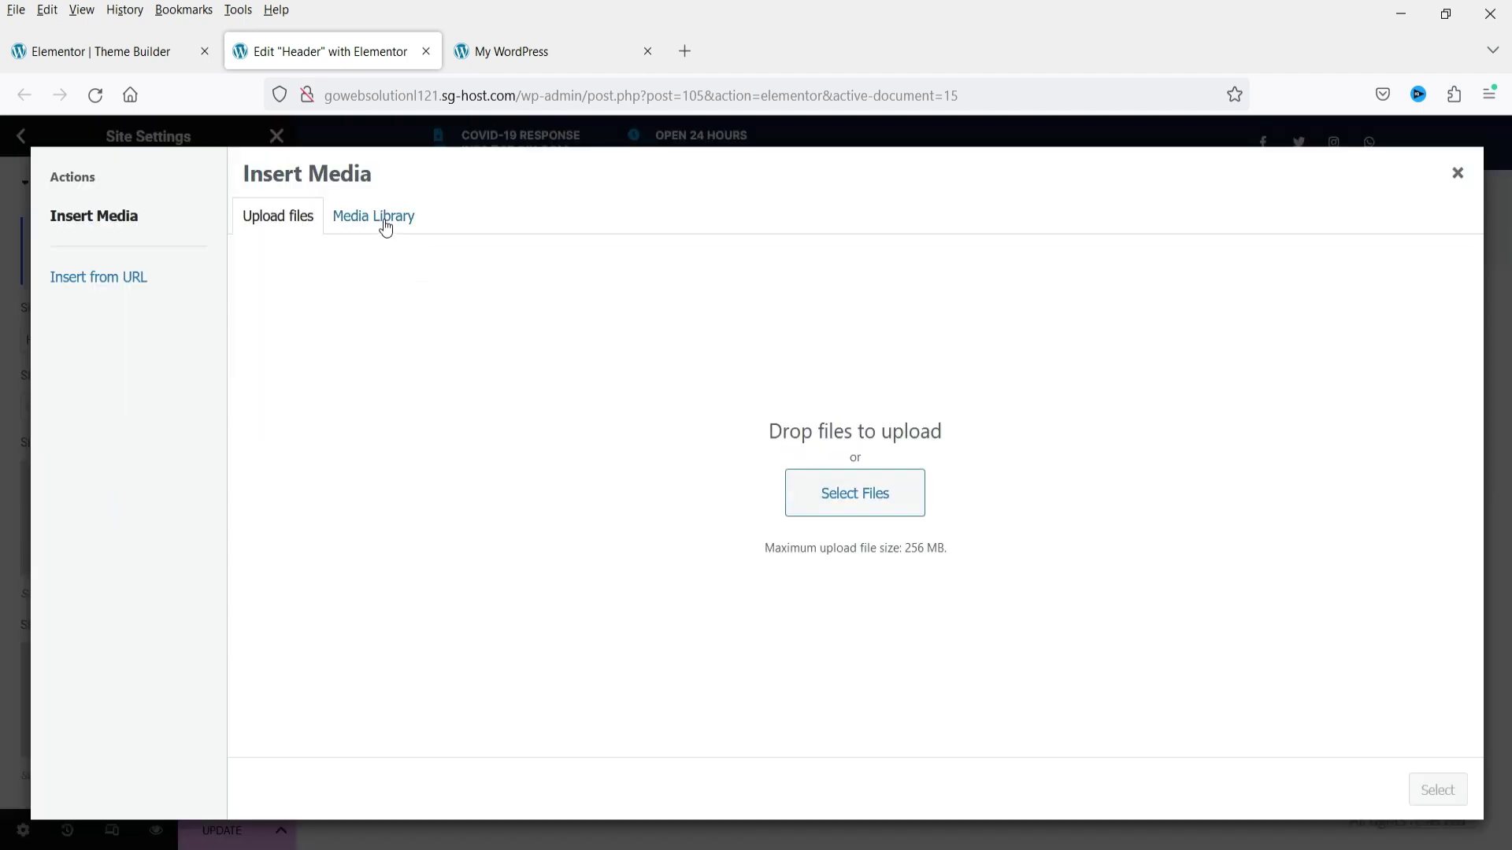
pyautogui.click(383, 228)
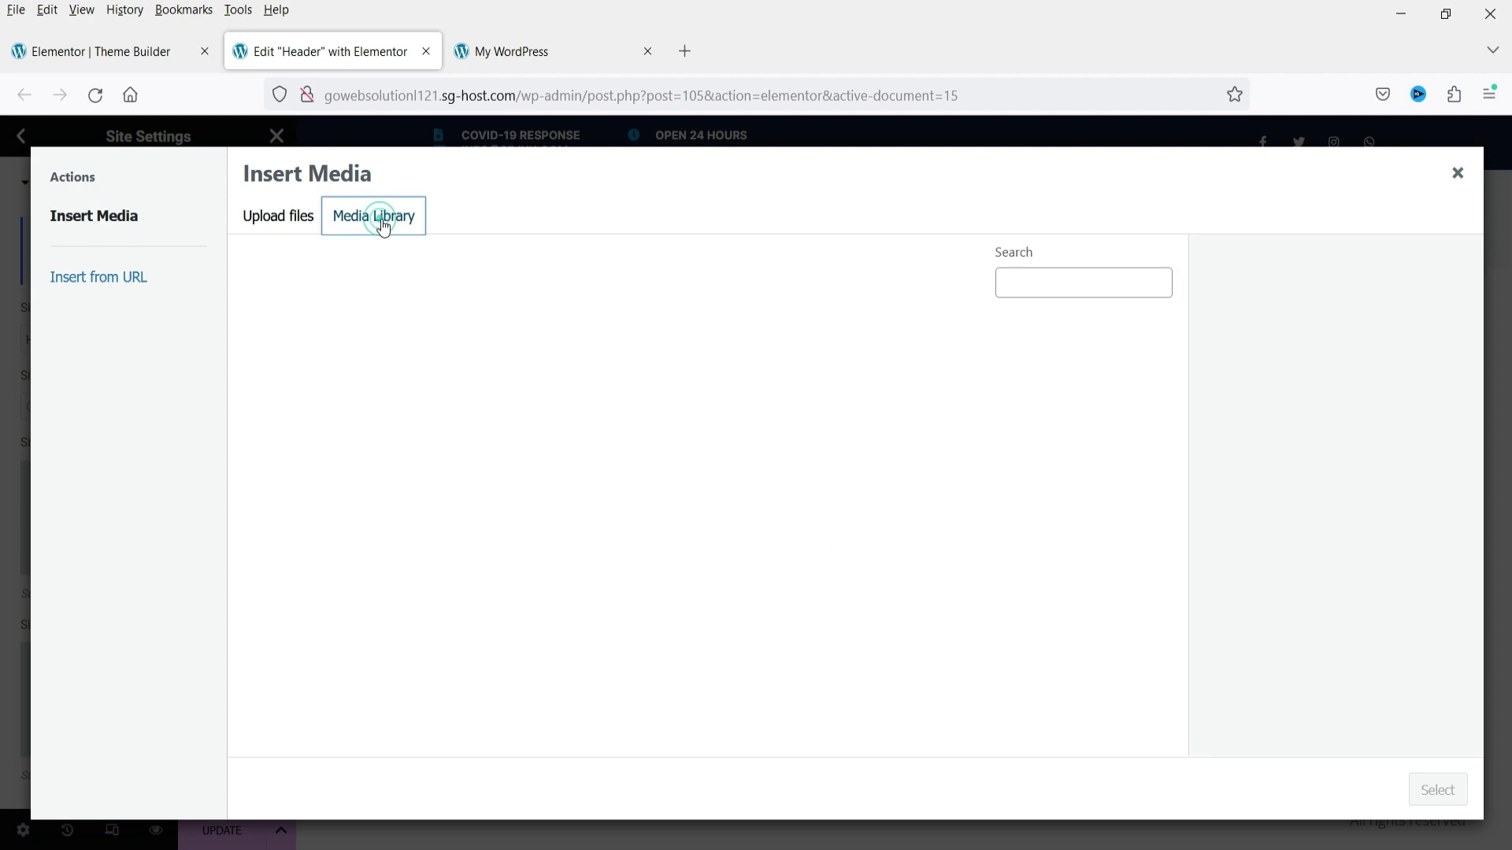
pyautogui.scroll(-2, 974, 489)
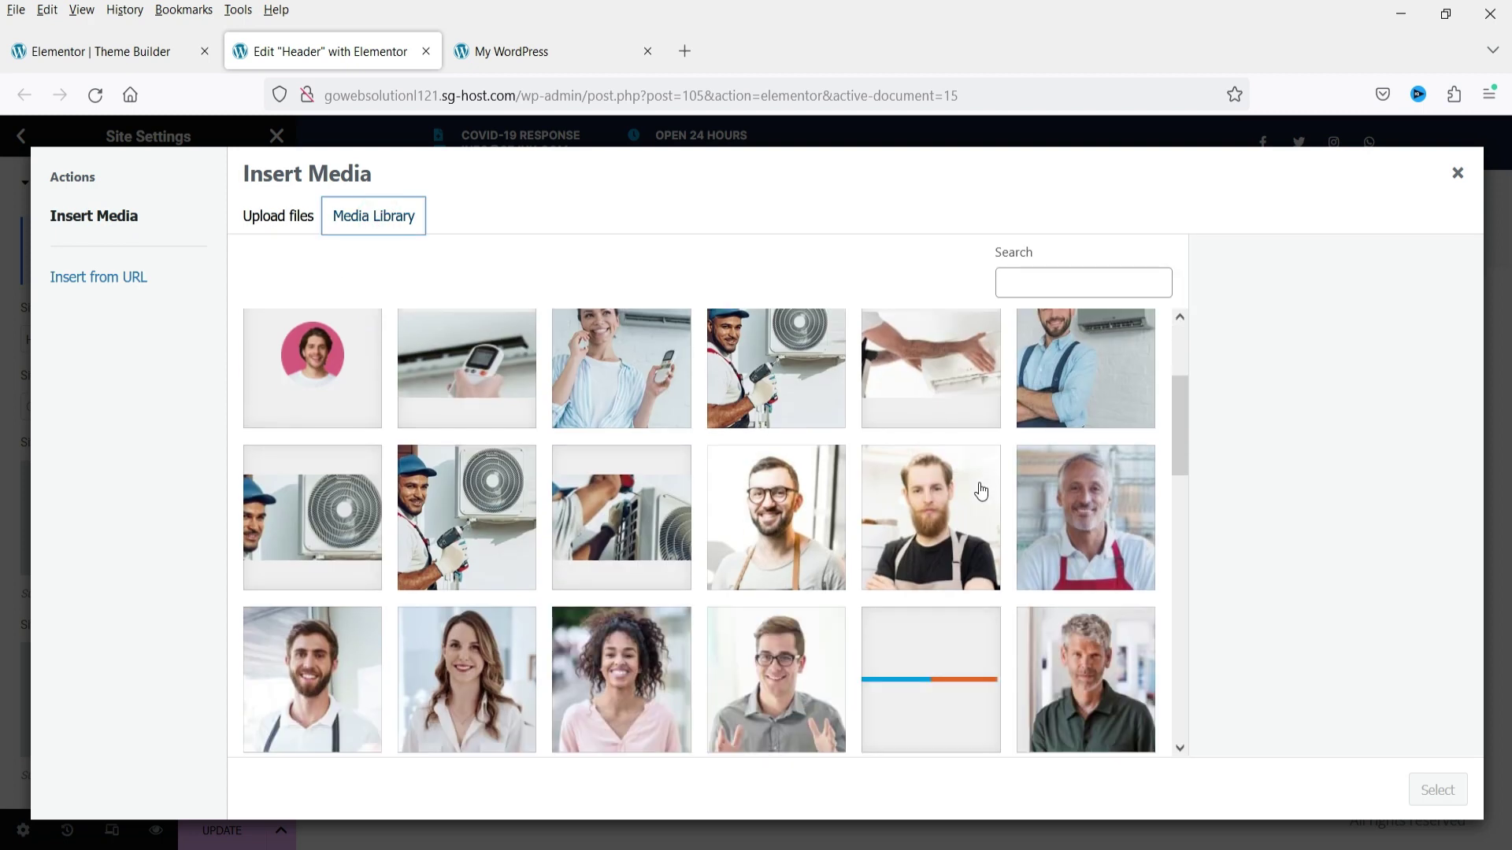
pyautogui.scroll(-4, 940, 537)
pyautogui.scroll(-1, 940, 537)
pyautogui.scroll(-10, 780, 493)
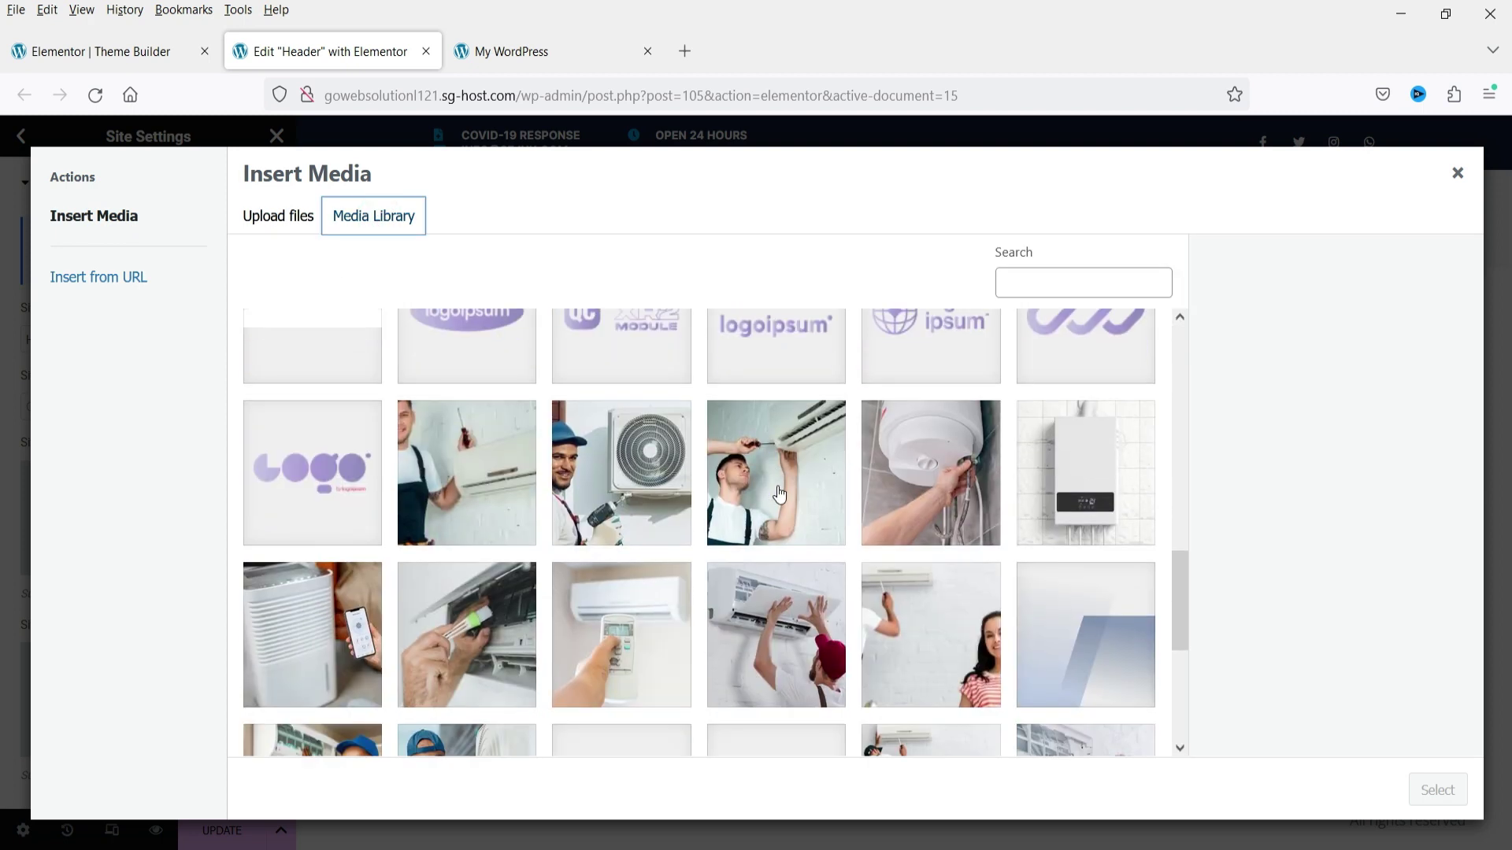
pyautogui.click(779, 566)
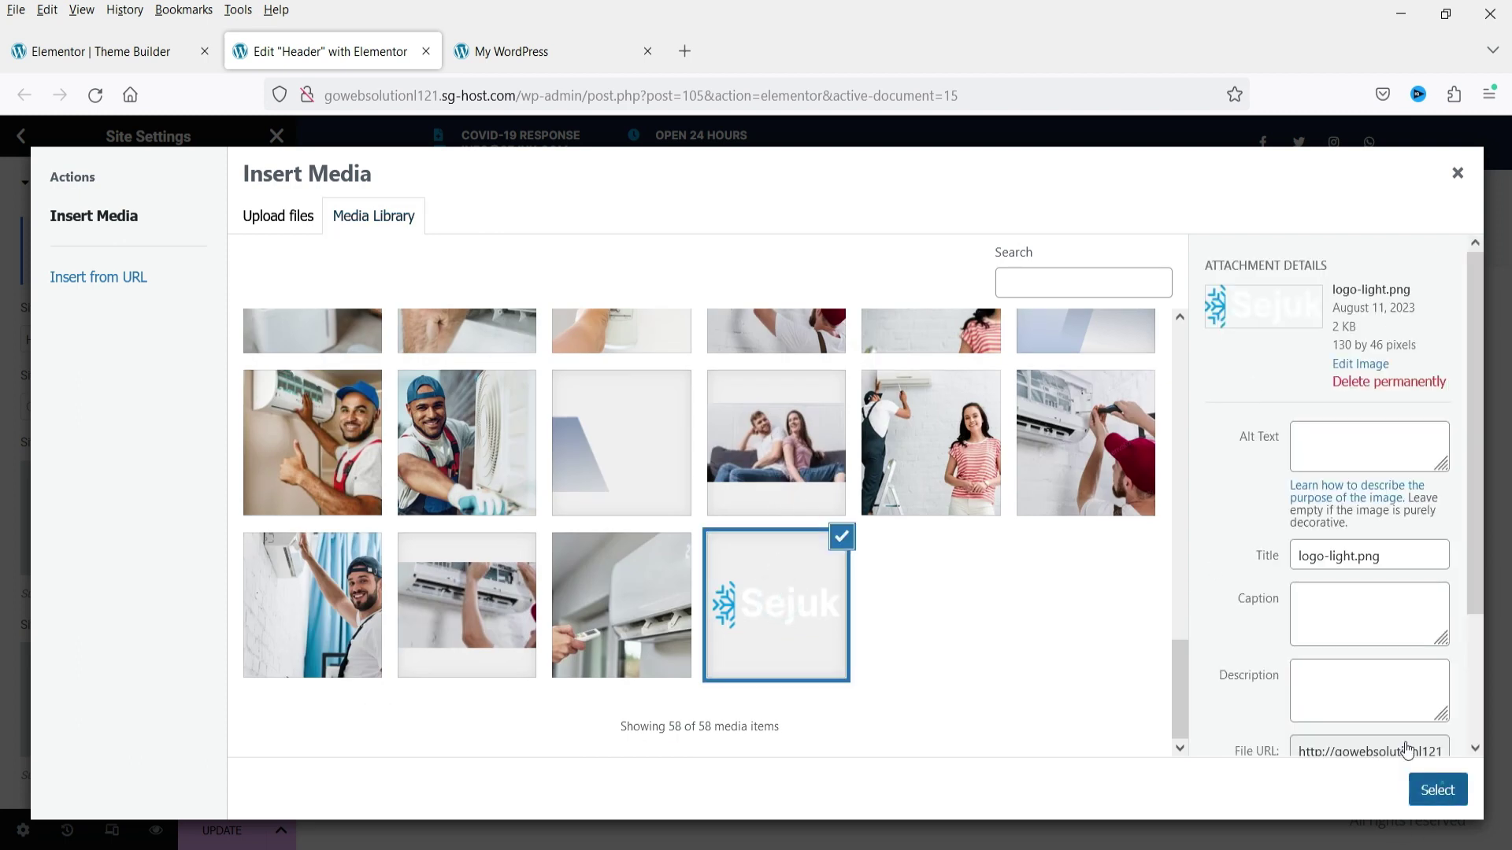
pyautogui.click(1437, 790)
pyautogui.click(220, 830)
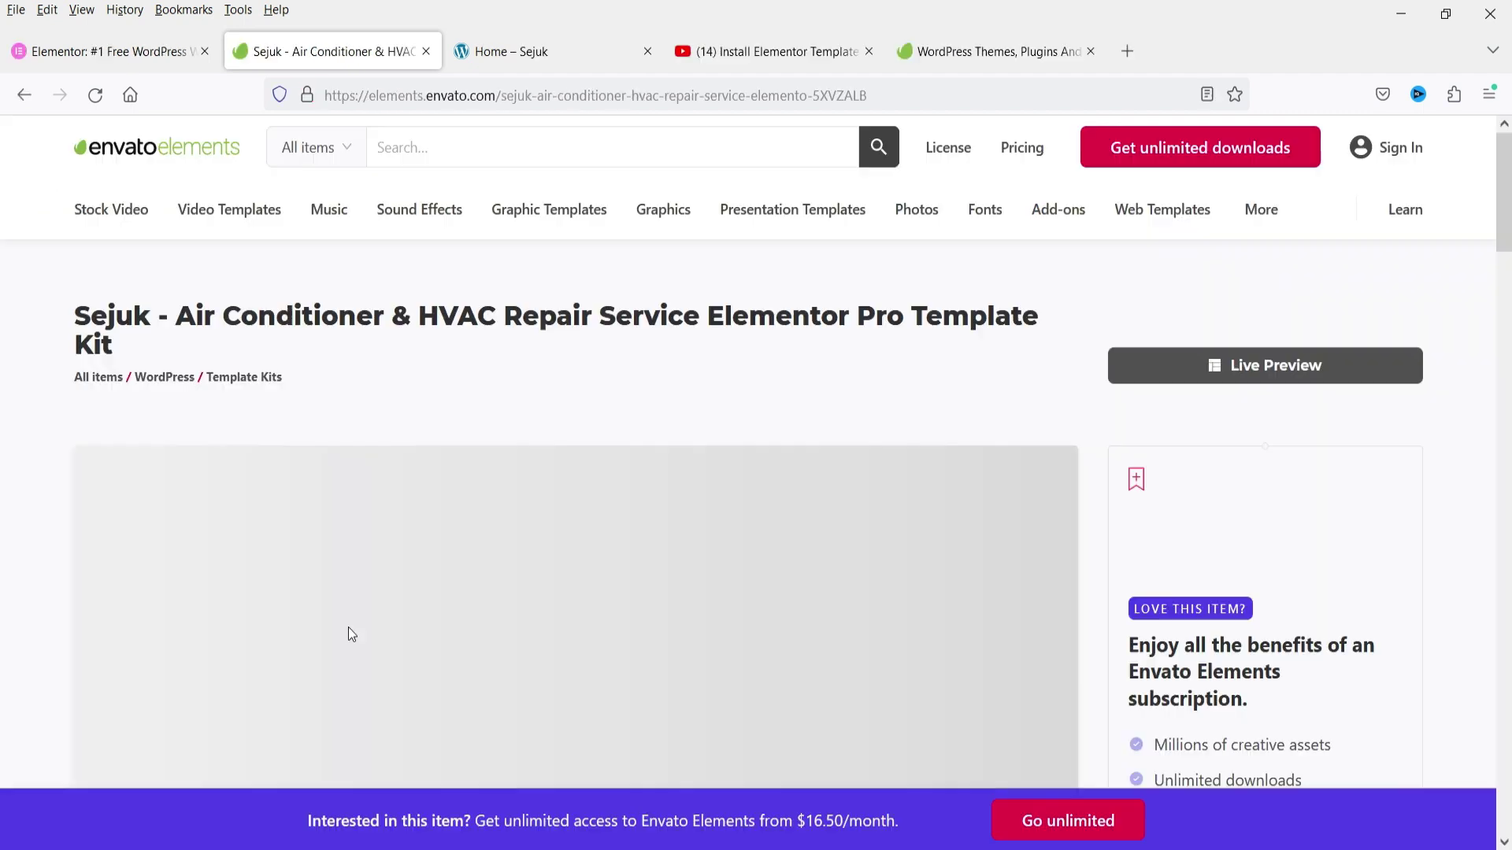
# - View the Home – Sejuk demo page's header, then return to the Header editor
pyautogui.click(519, 49)
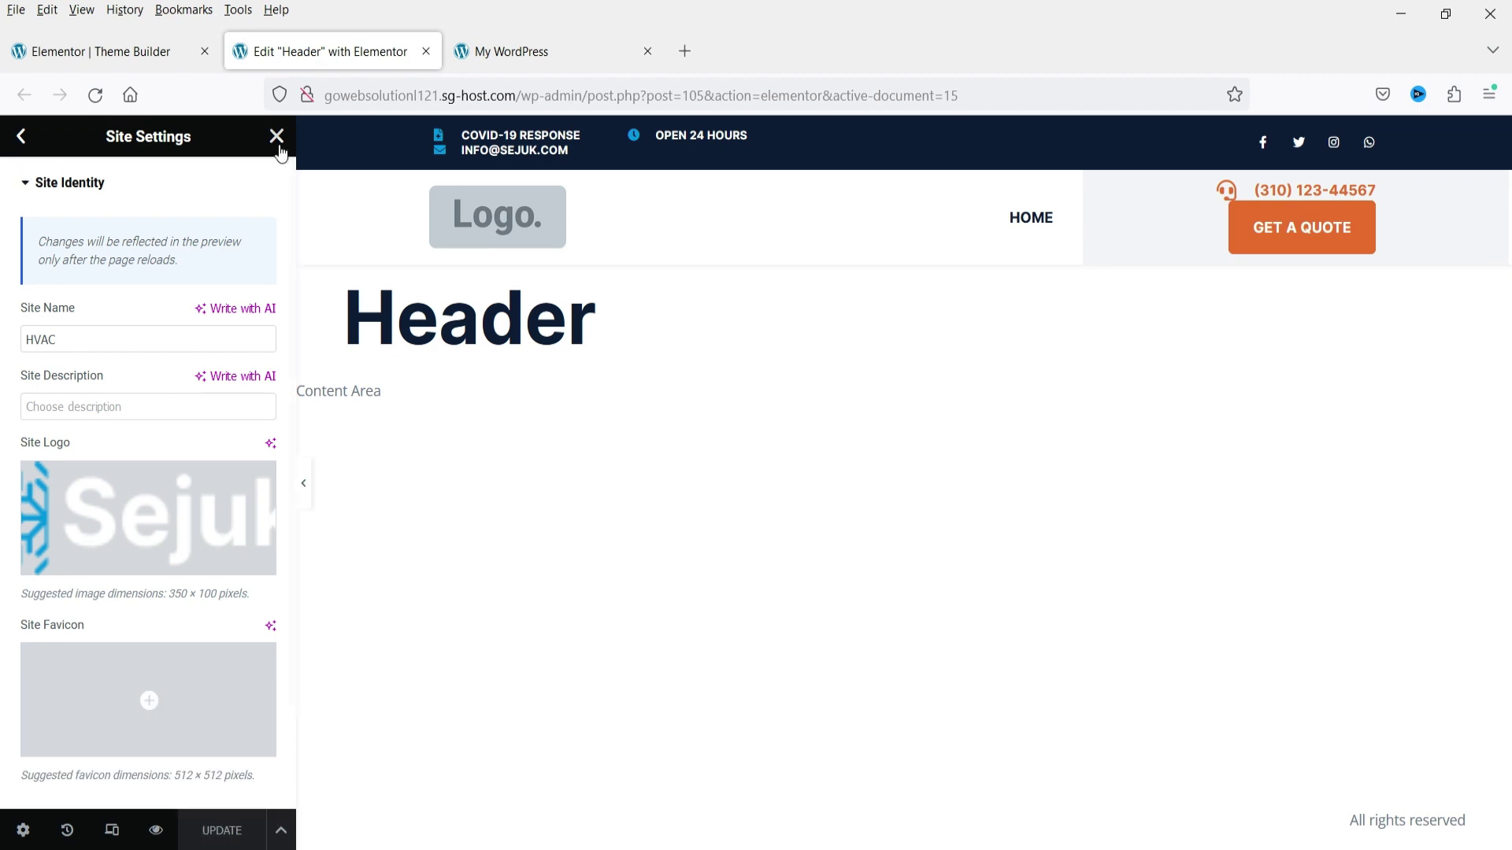
pyautogui.click(277, 136)
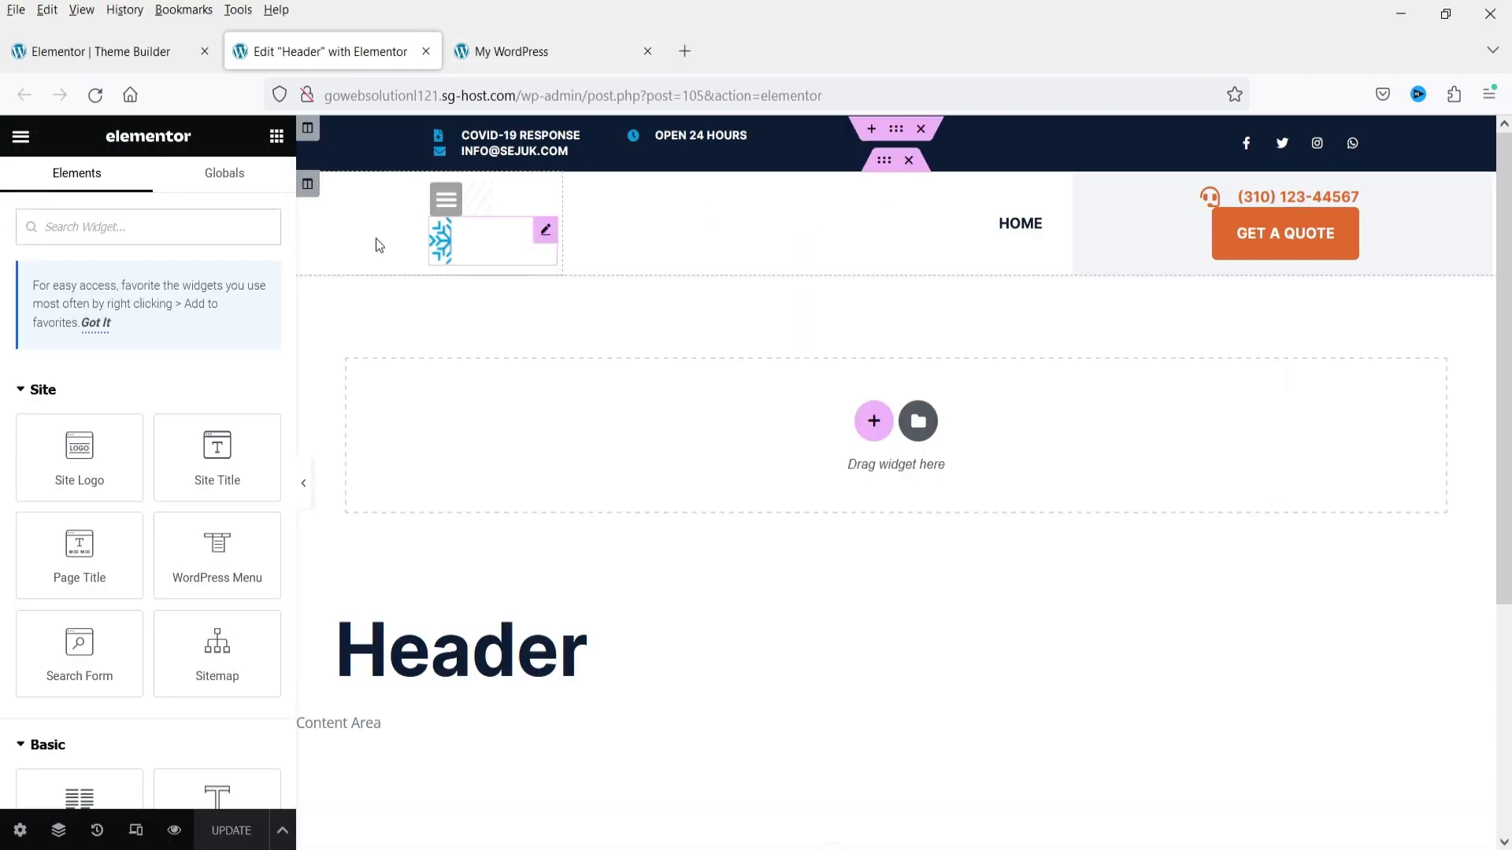
# - Change the Site Logo to the brand-1.png logoipsum image and save the site settings
pyautogui.click(18, 138)
pyautogui.click(66, 234)
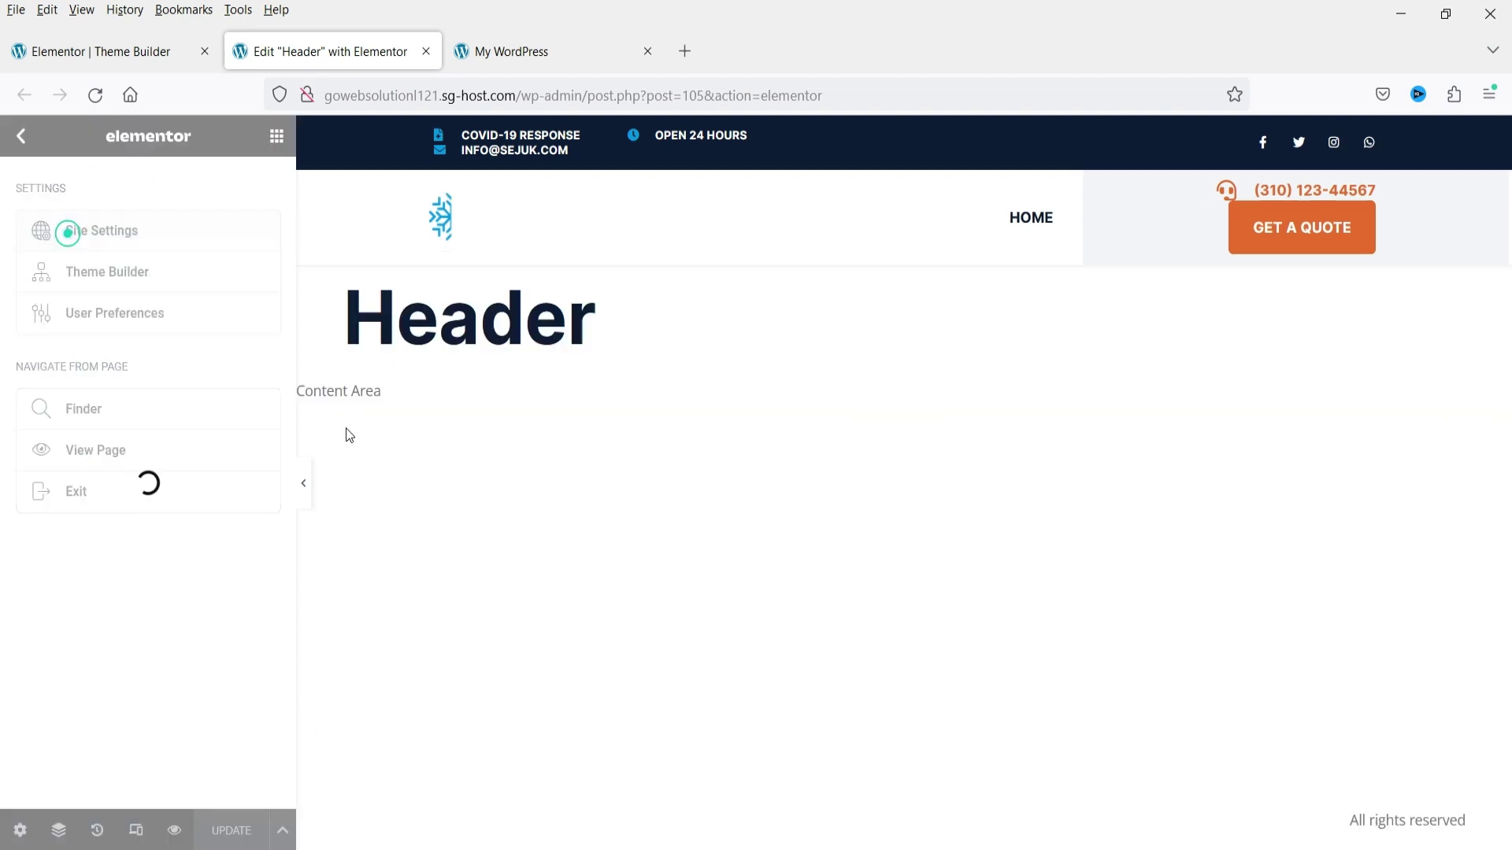
pyautogui.click(91, 398)
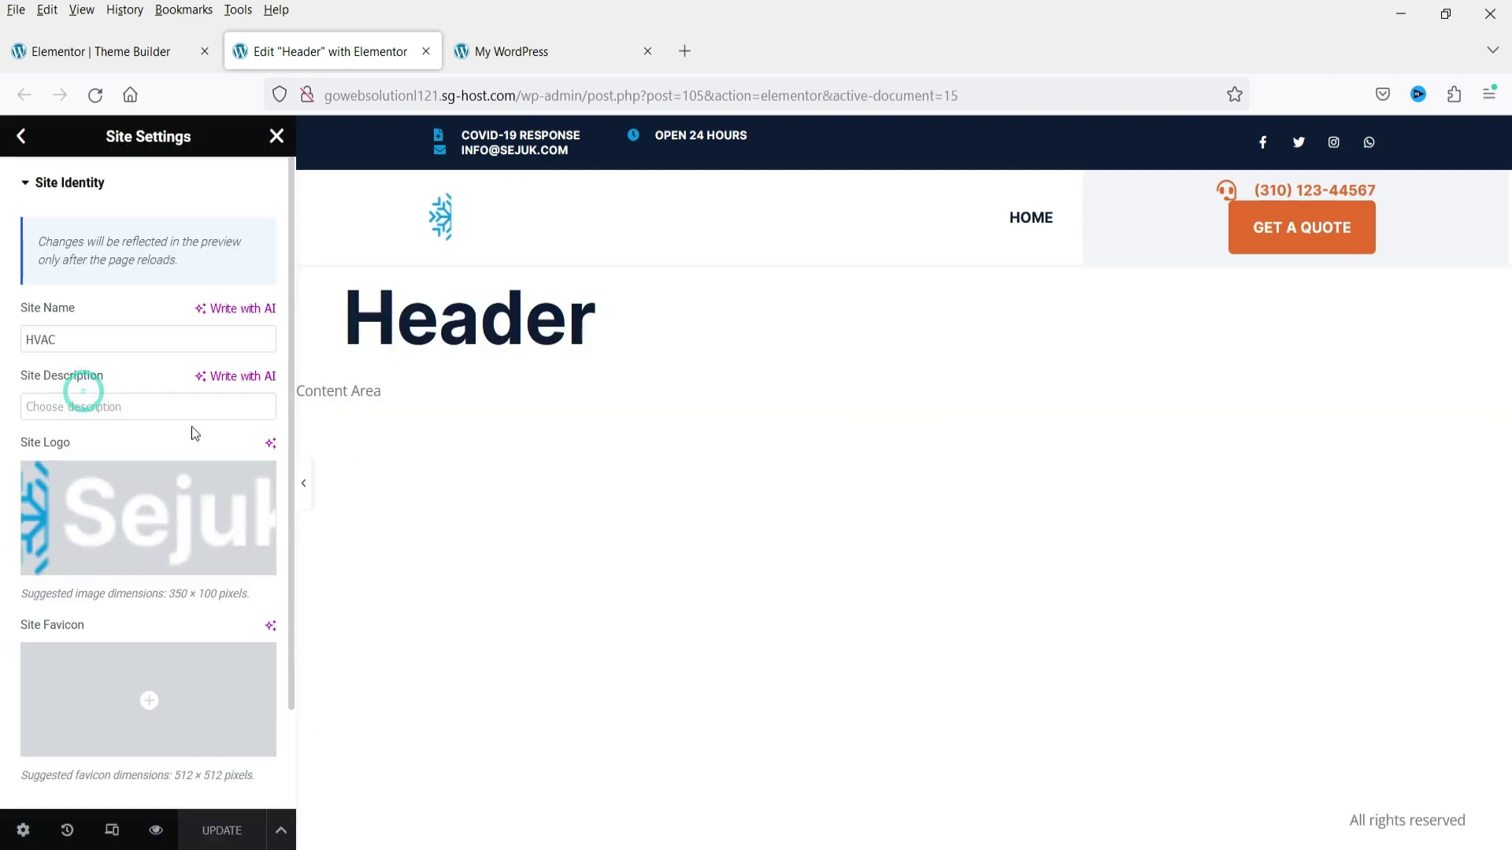
pyautogui.click(159, 511)
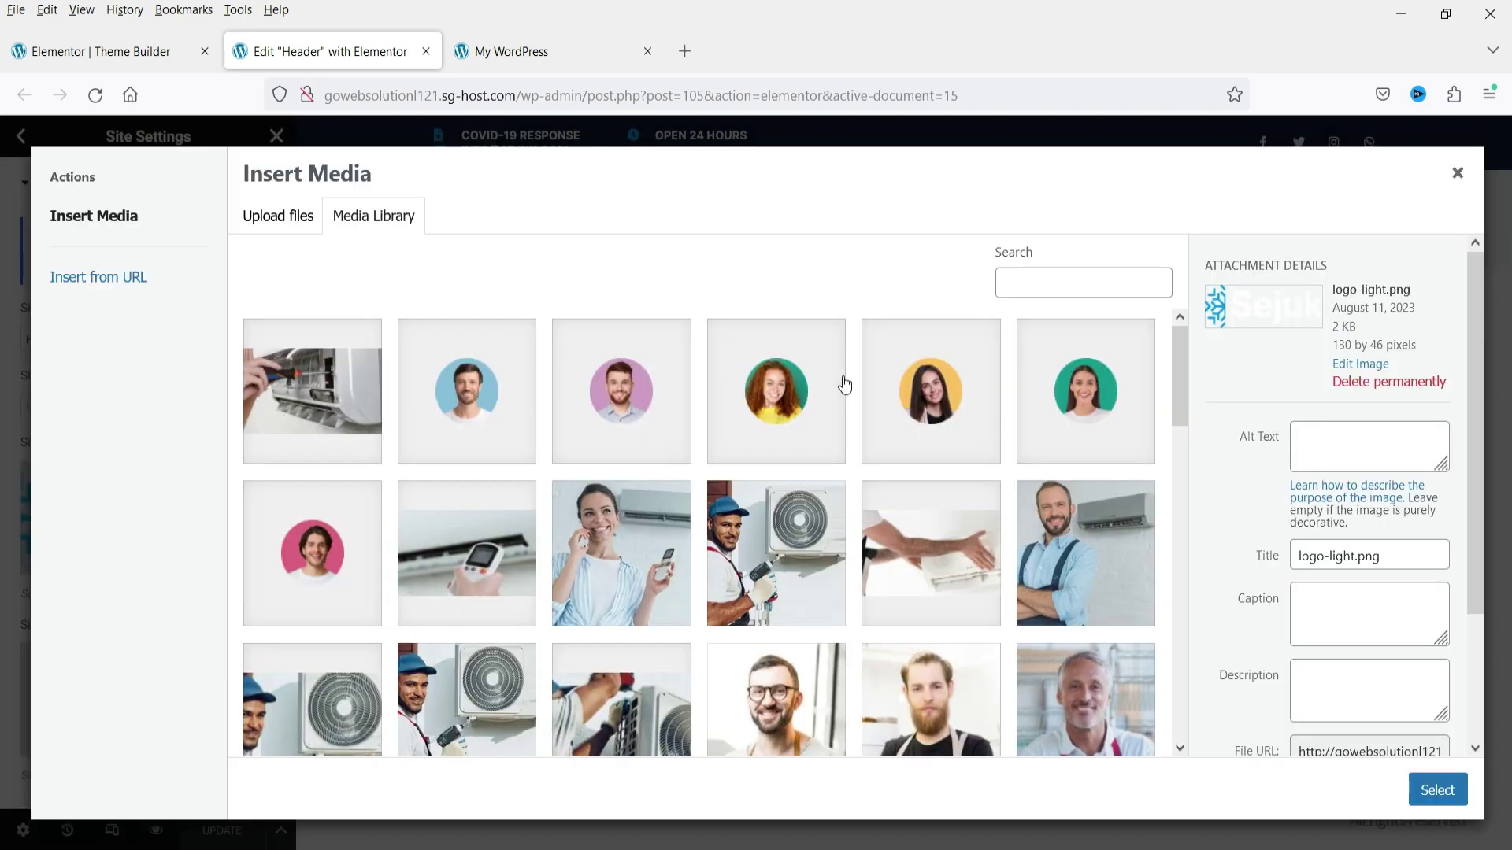
pyautogui.scroll(-10, 844, 384)
pyautogui.scroll(4, 819, 430)
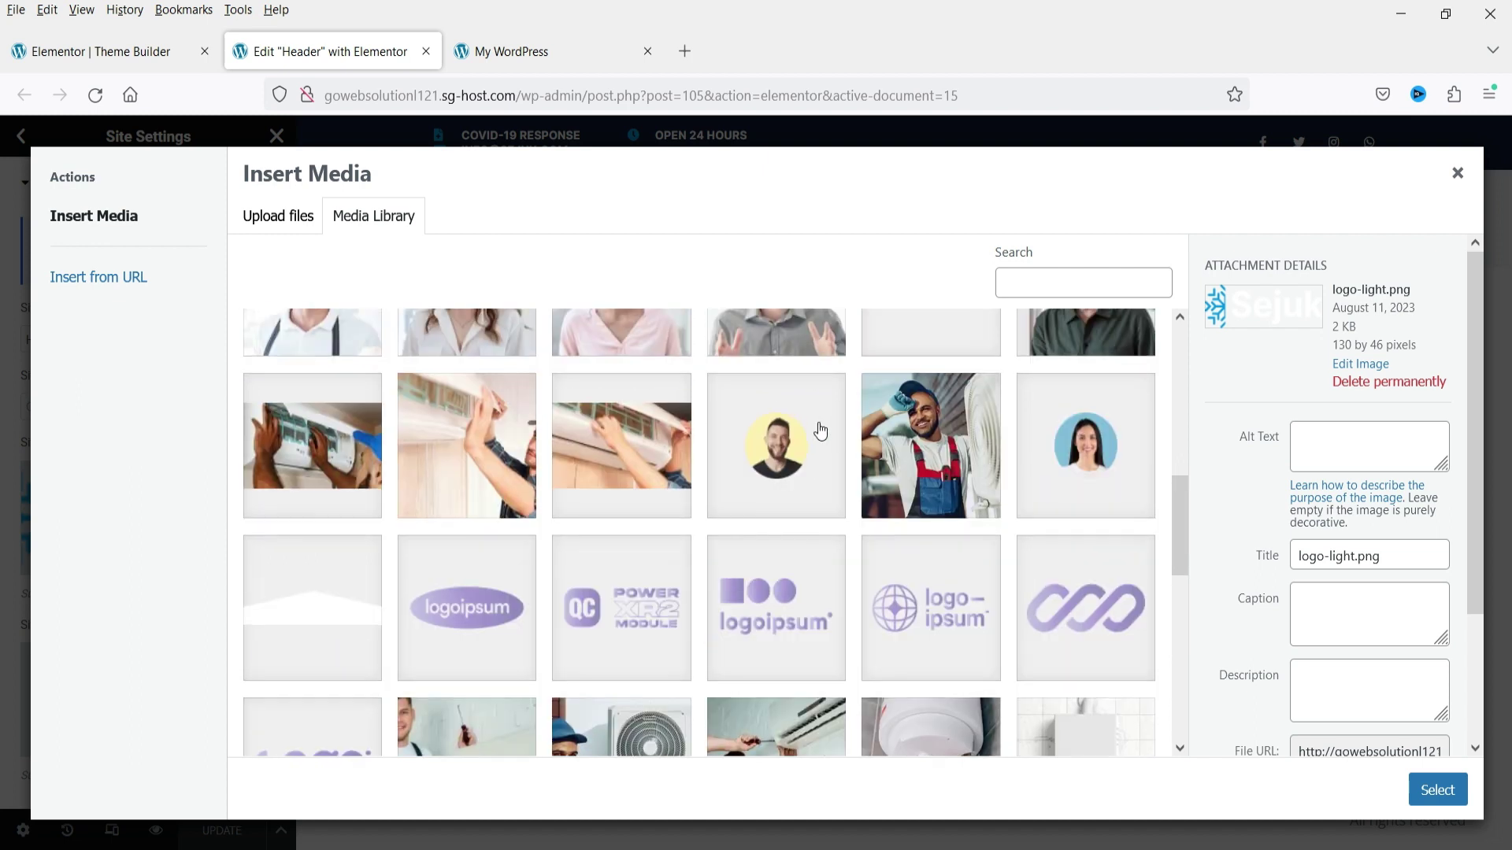
pyautogui.click(474, 608)
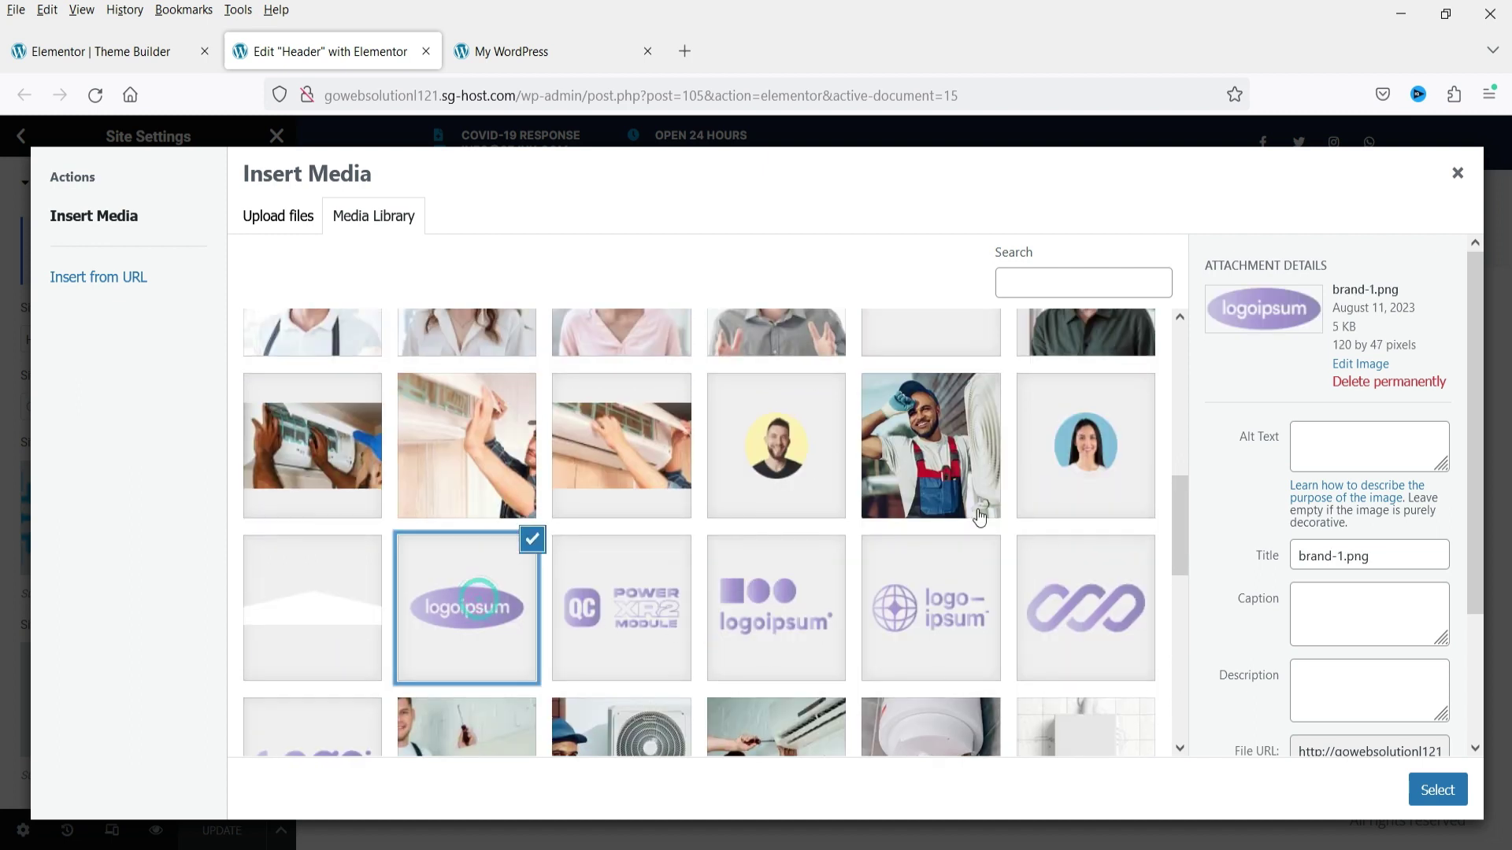
pyautogui.scroll(-10, 937, 504)
pyautogui.press('Escape')
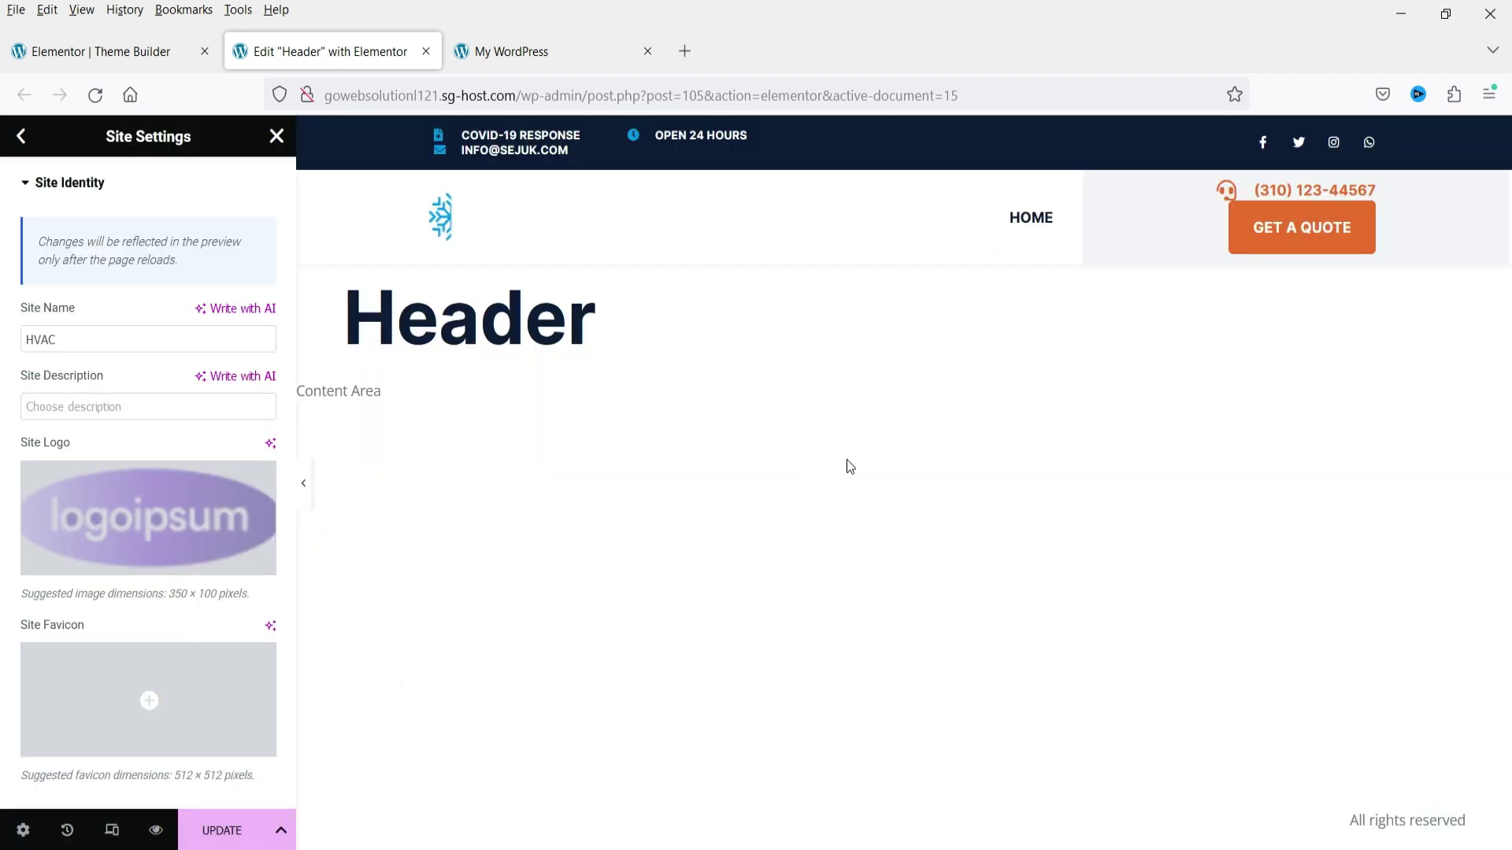
pyautogui.click(222, 828)
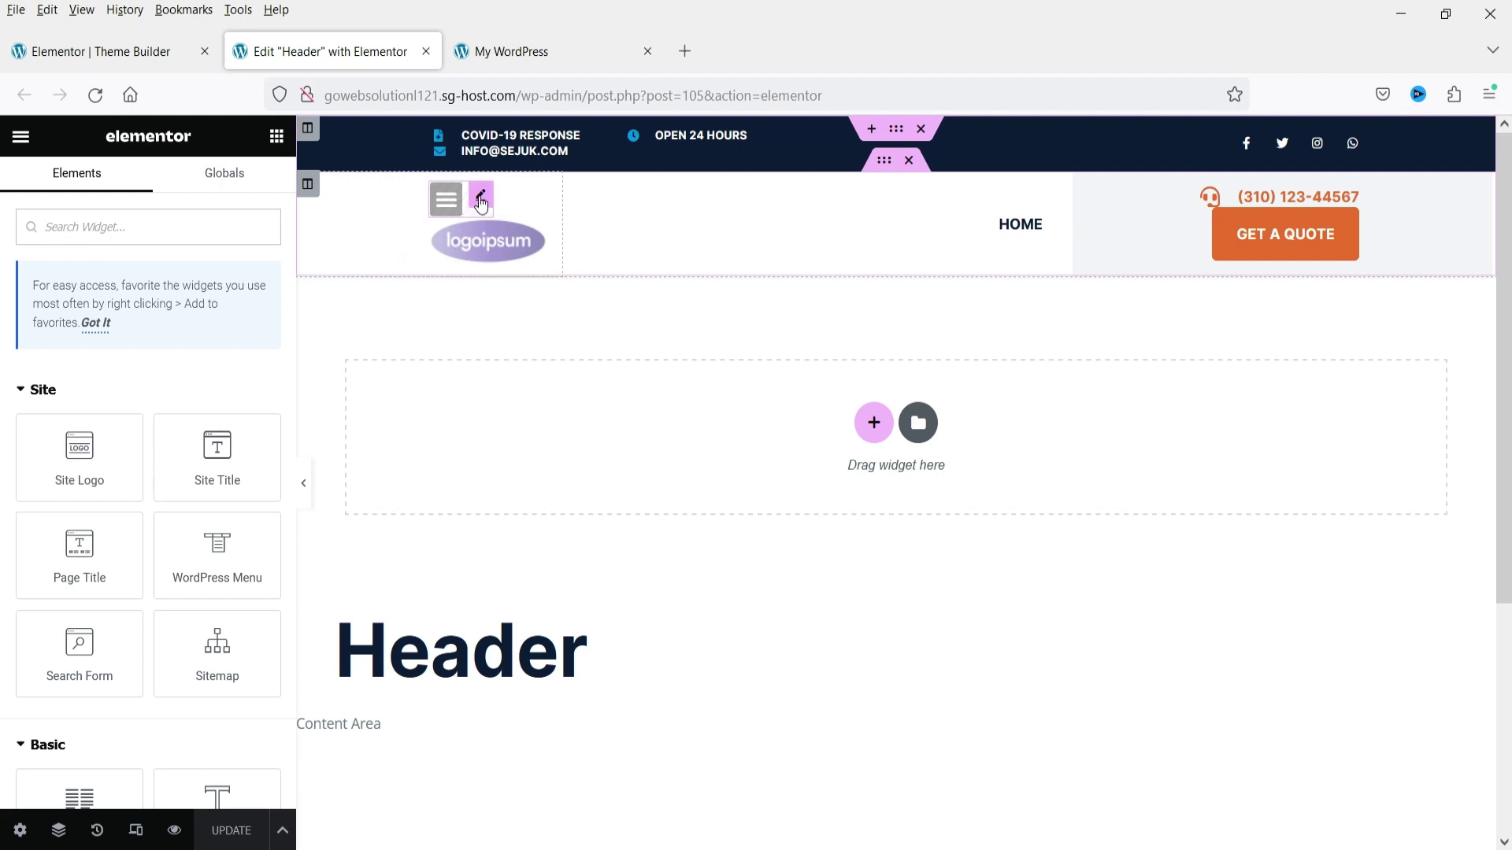
# - Delete the extra menu widget, keep Main Menu in the header menu, and widen its column
pyautogui.rightClick(481, 203)
pyautogui.click(551, 566)
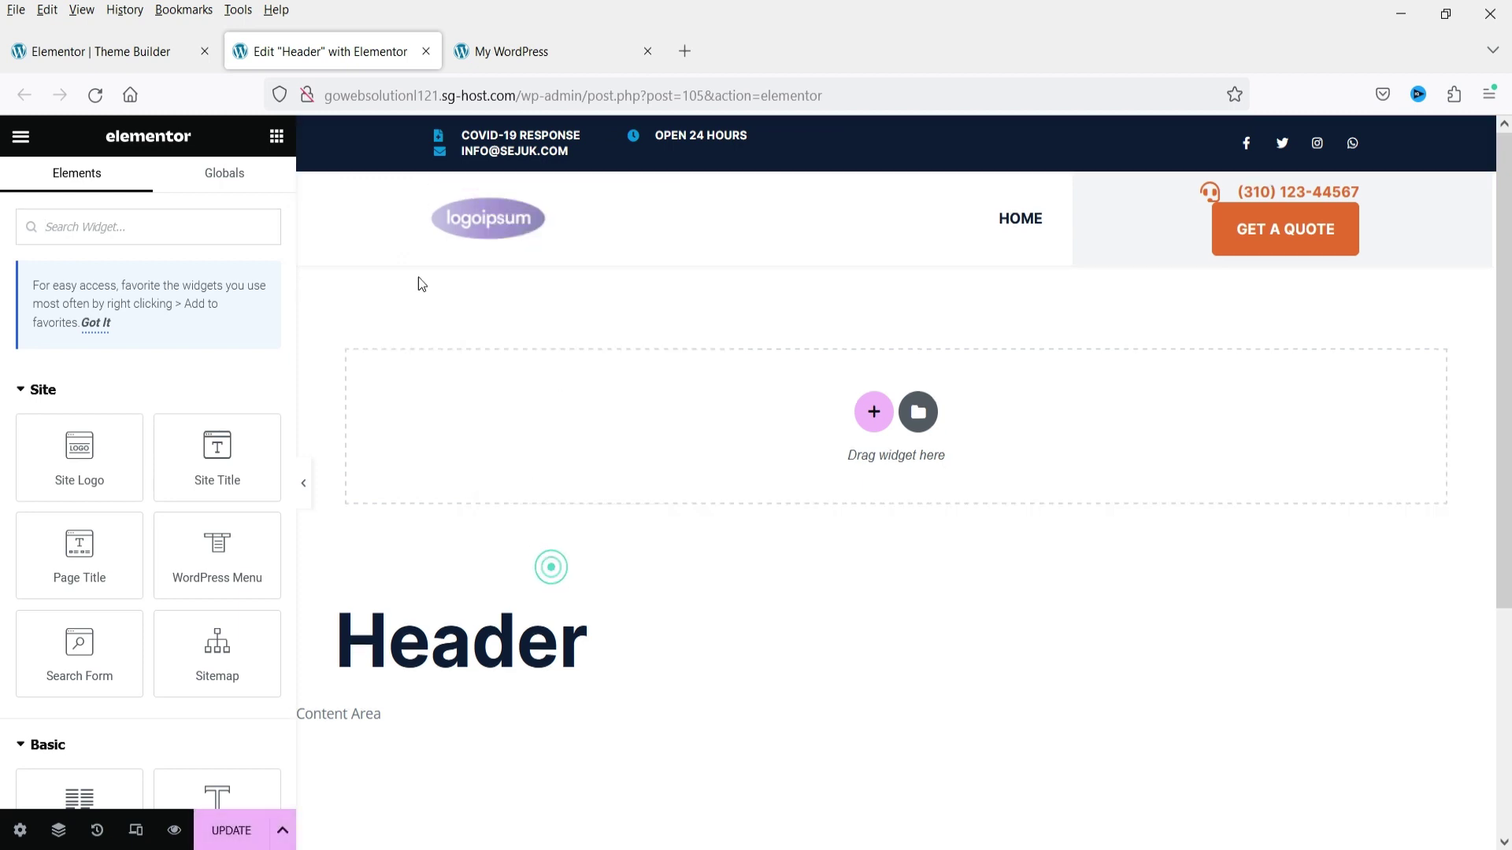
pyautogui.click(471, 215)
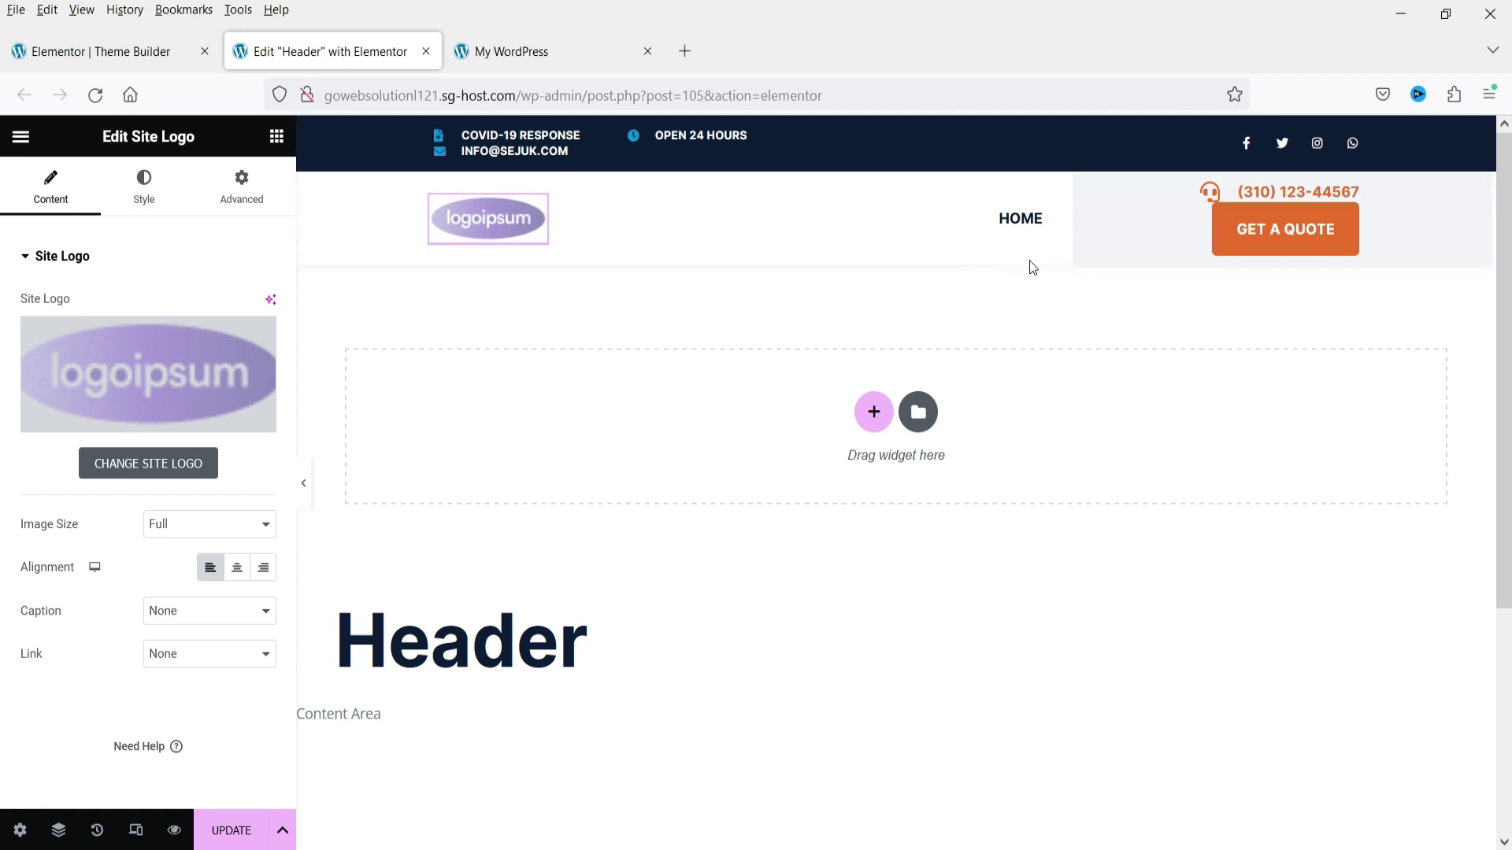
pyautogui.click(1030, 223)
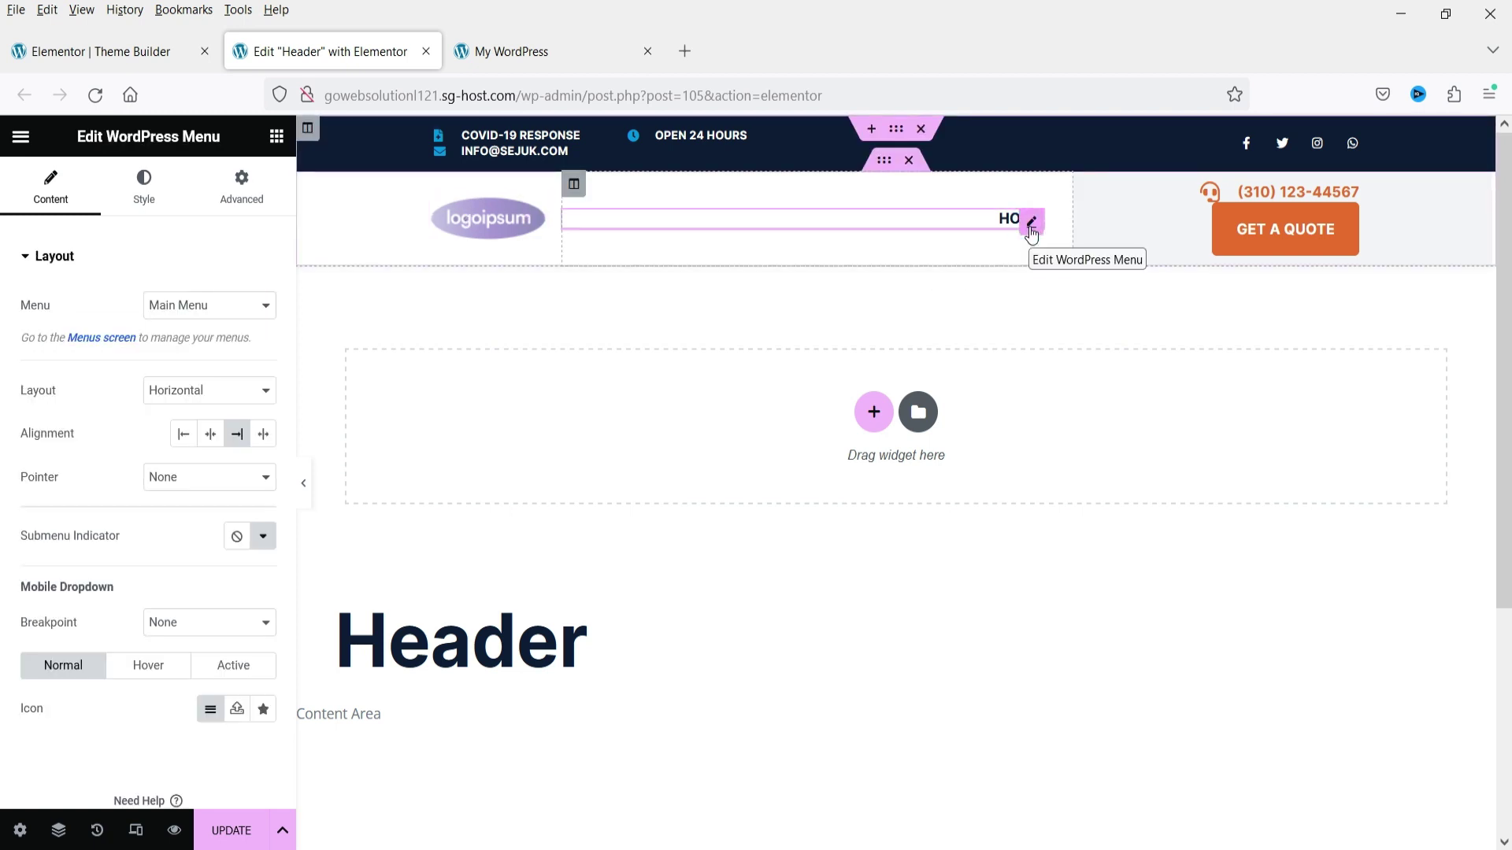
pyautogui.click(186, 311)
pyautogui.click(186, 311)
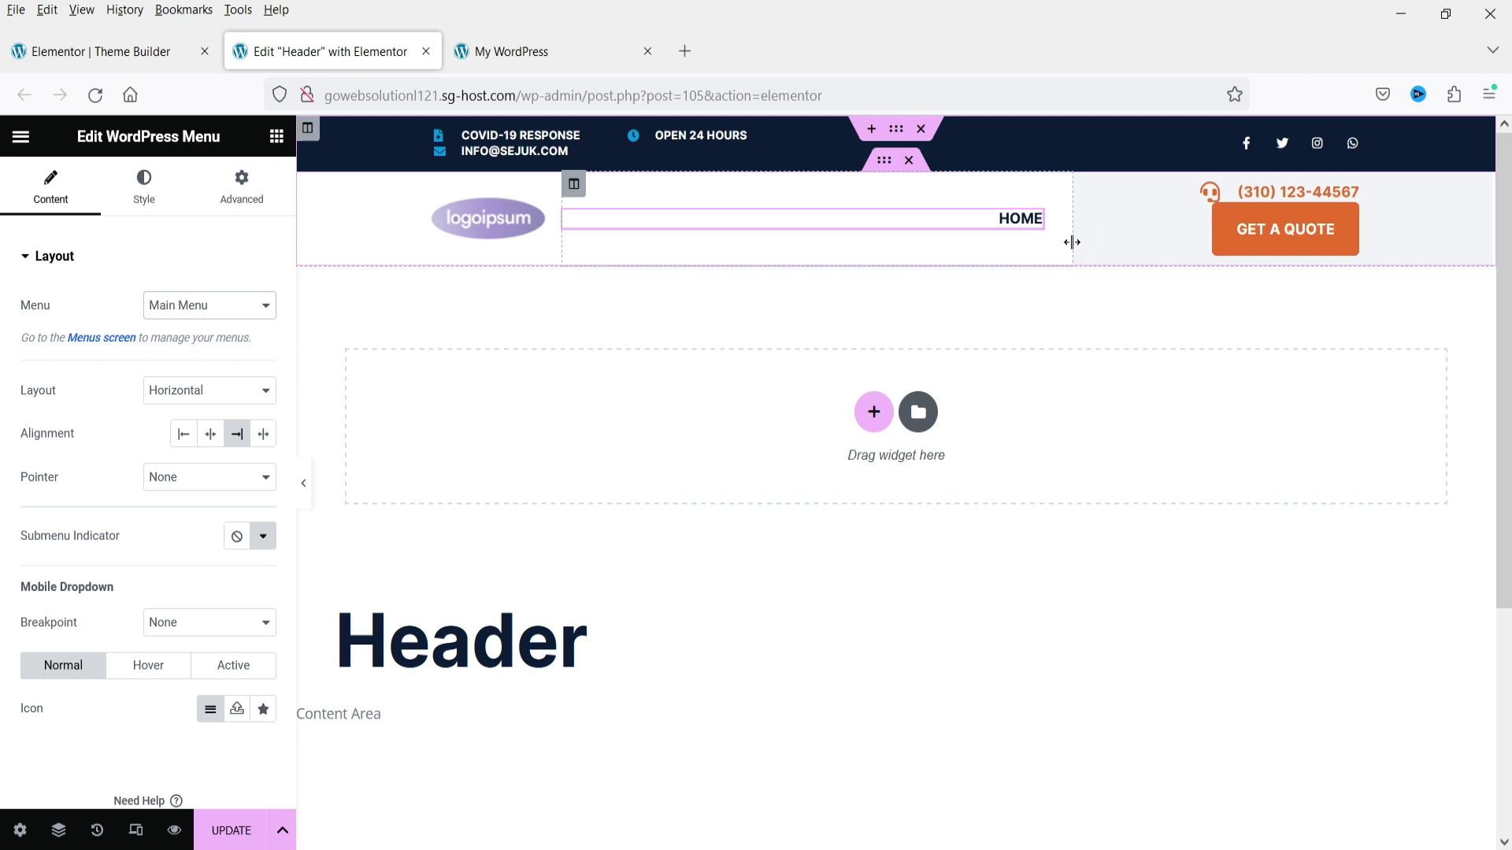
pyautogui.moveTo(1072, 241); pyautogui.dragTo(1147, 242)
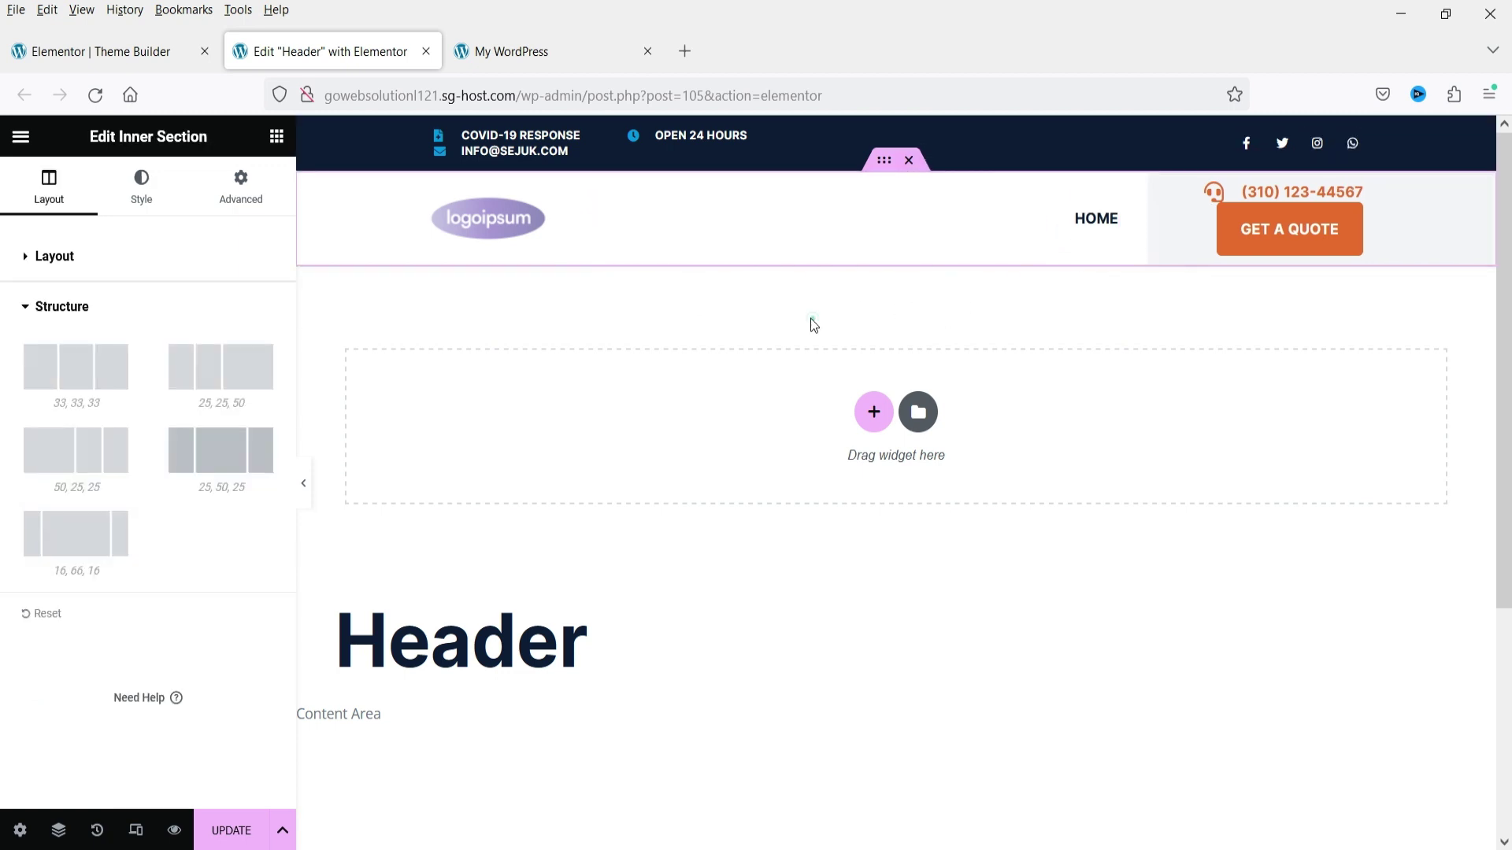
# - Publish the header template with an Include / Entire Site display condition
pyautogui.click(224, 827)
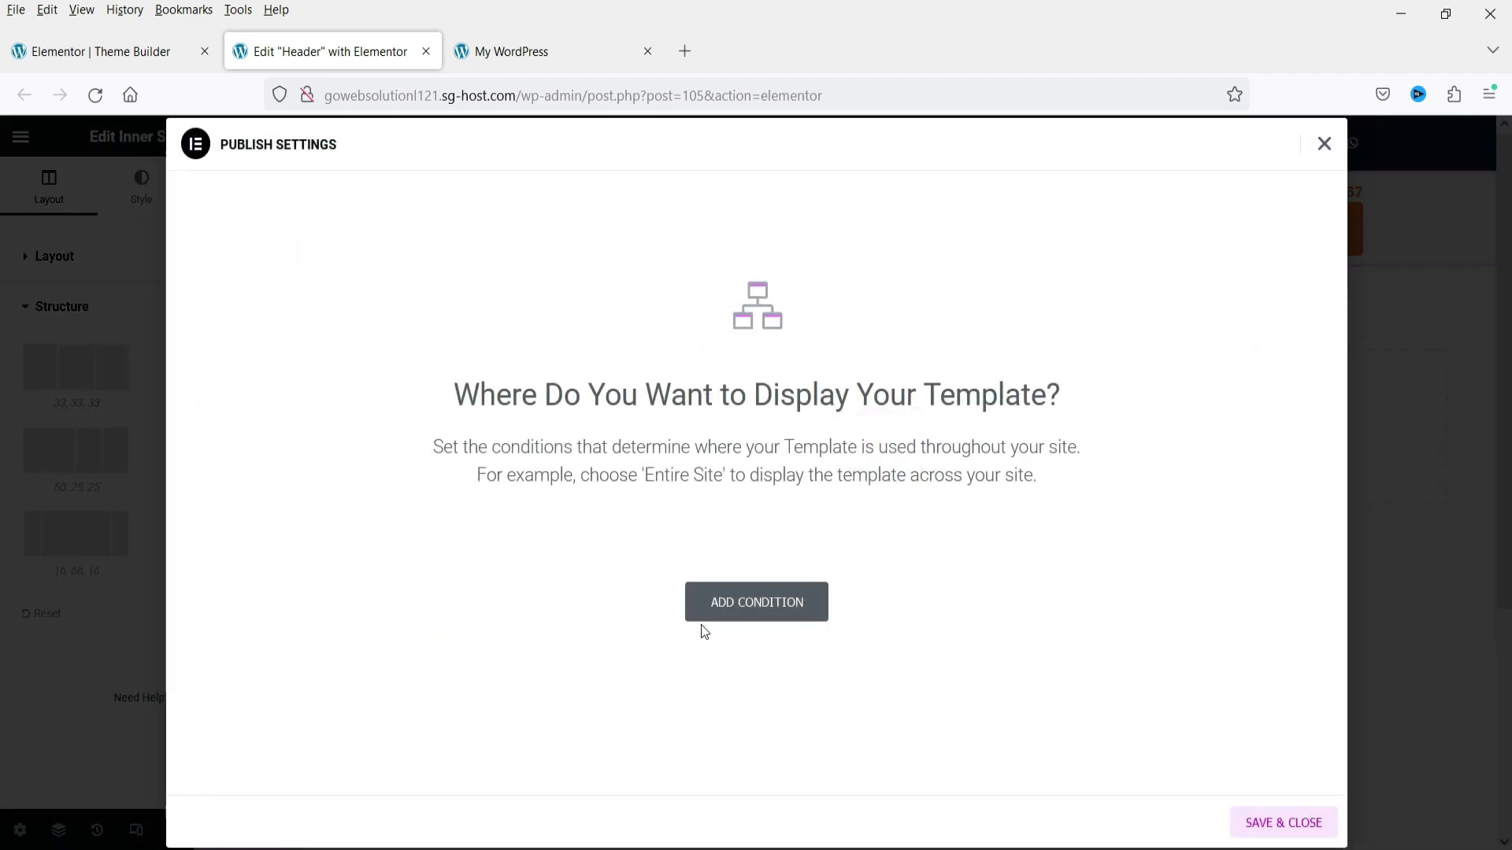
pyautogui.click(740, 615)
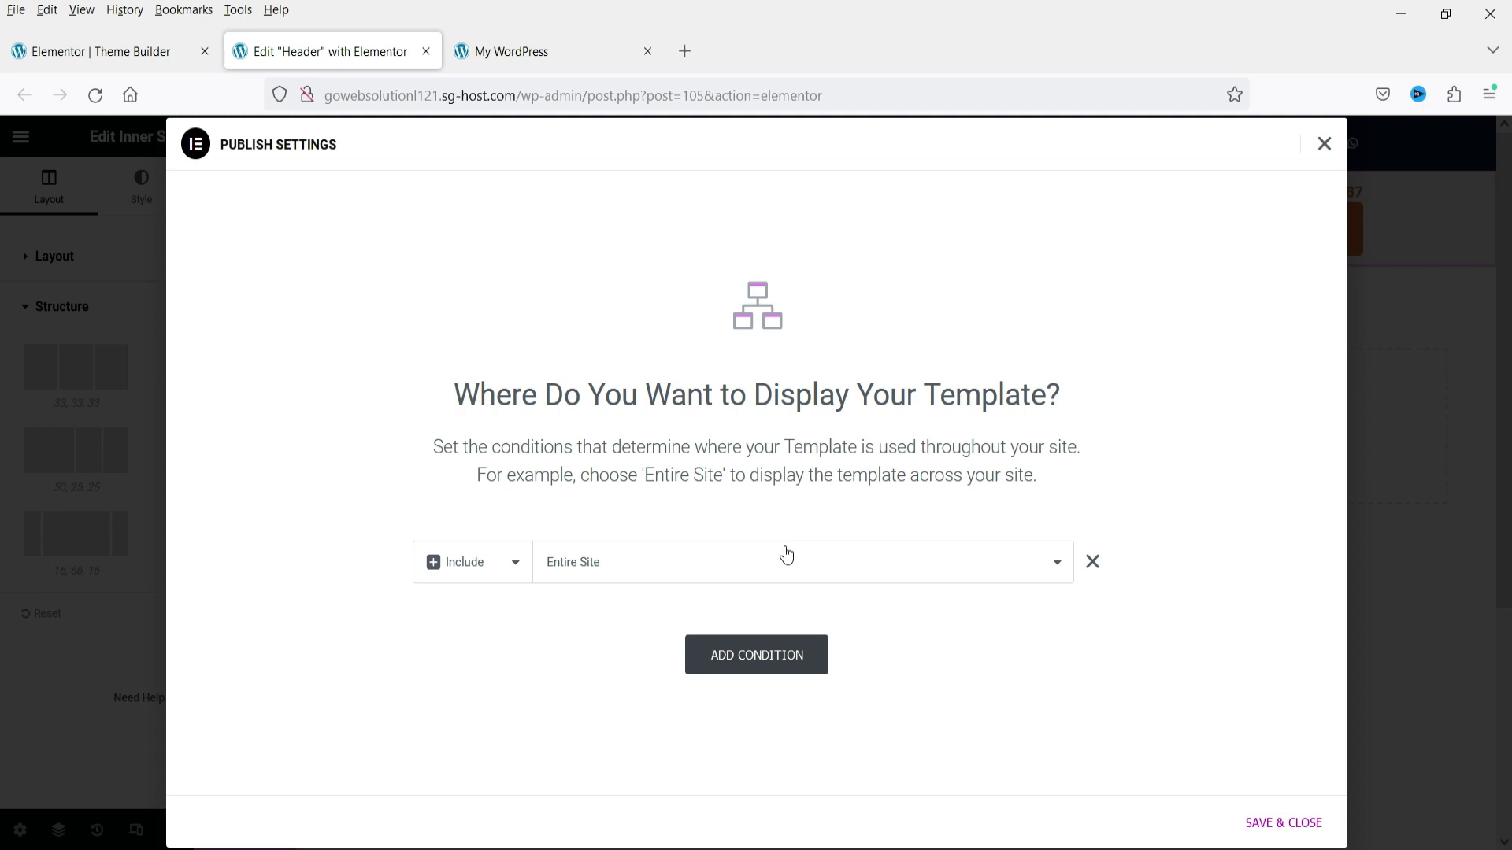
pyautogui.click(1260, 823)
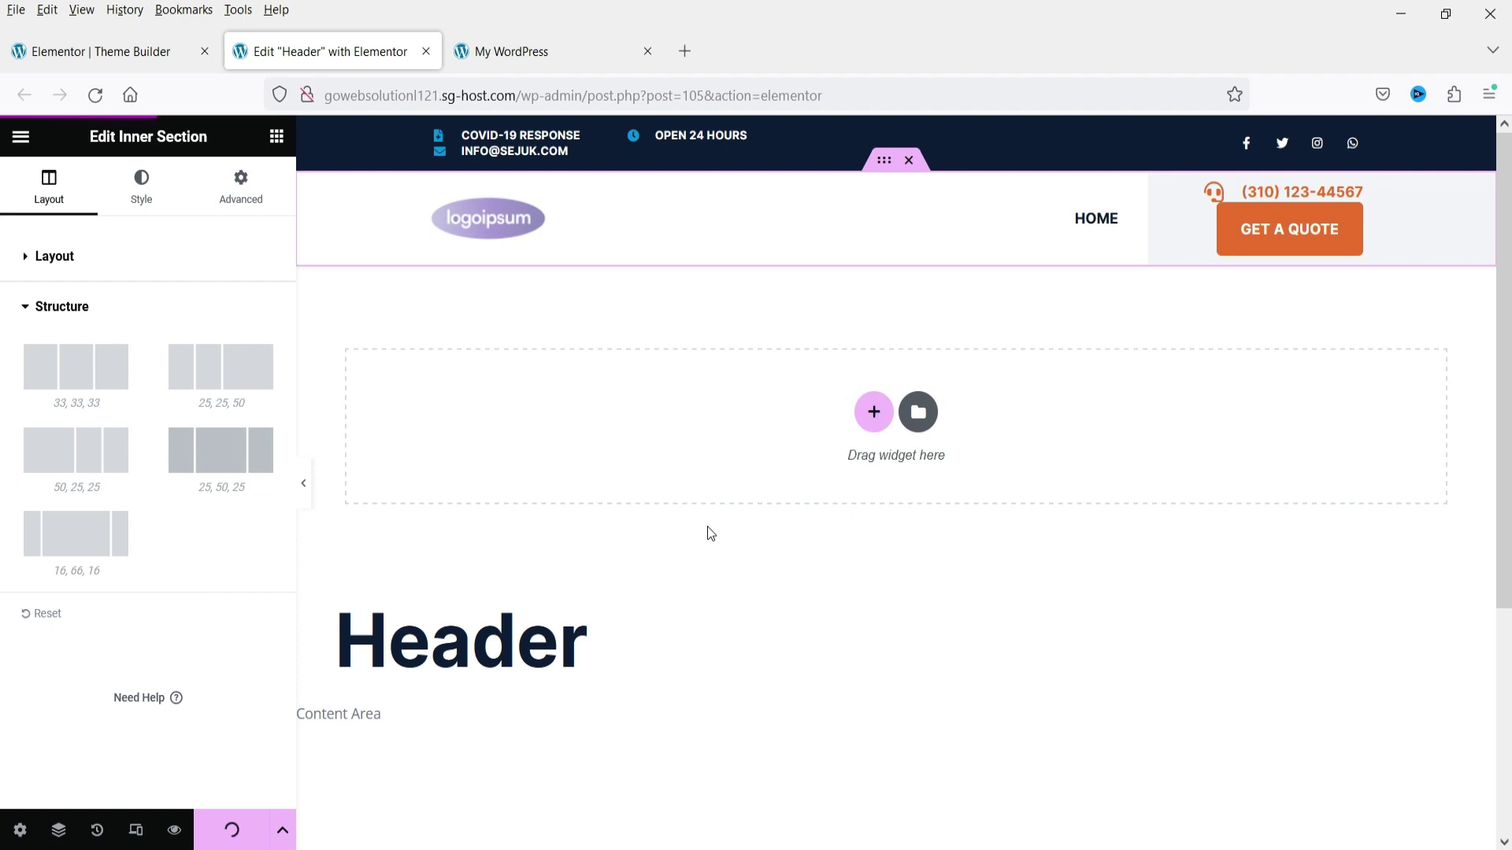
# - Open the Footer template from Theme Builder in a new editor tab
pyautogui.click(138, 63)
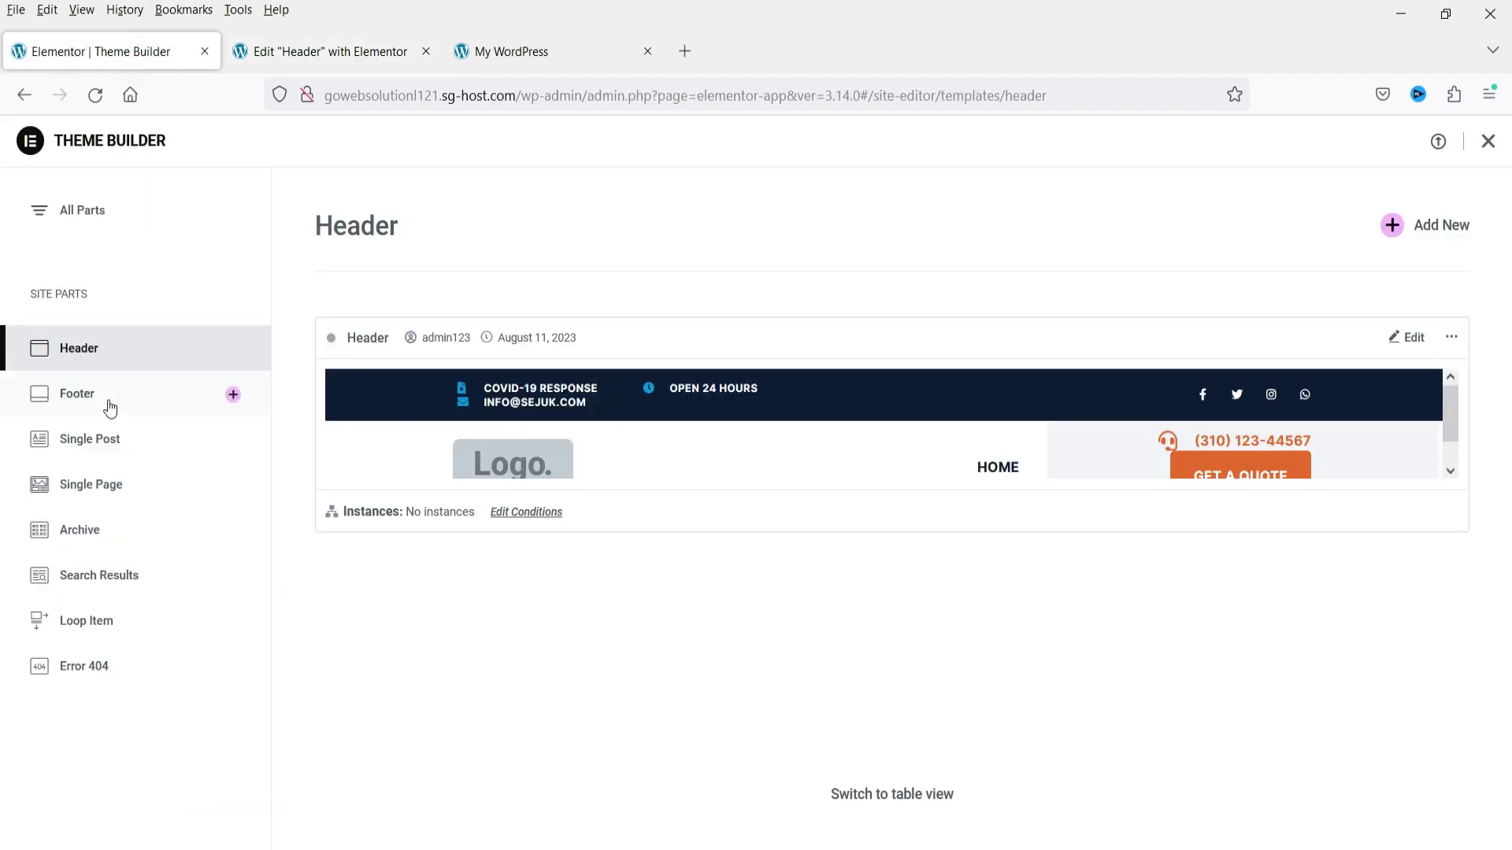
pyautogui.click(85, 395)
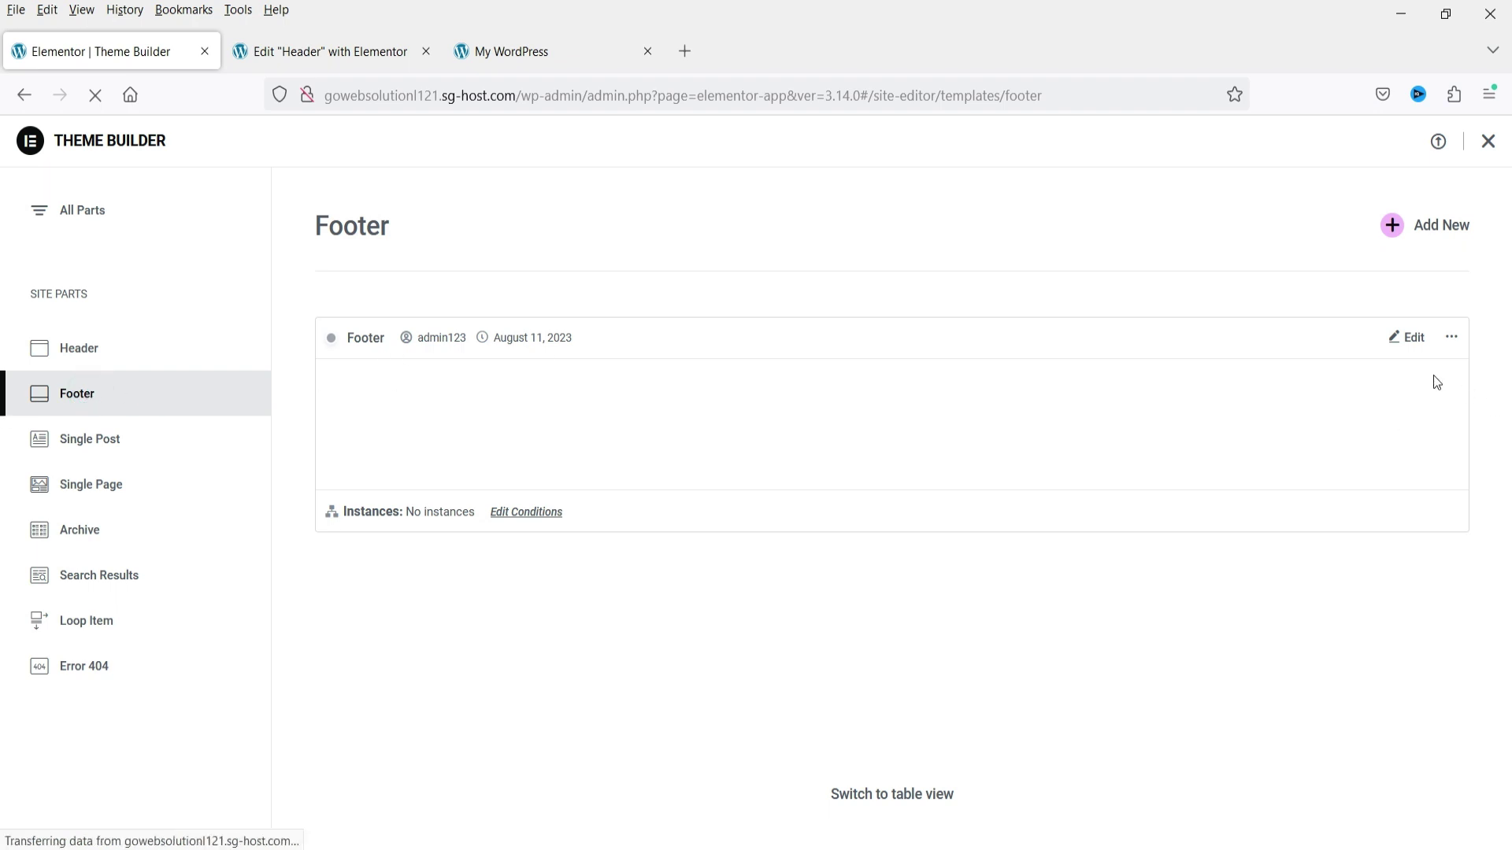
pyautogui.rightClick(1411, 339)
pyautogui.click(1430, 367)
pyautogui.click(324, 59)
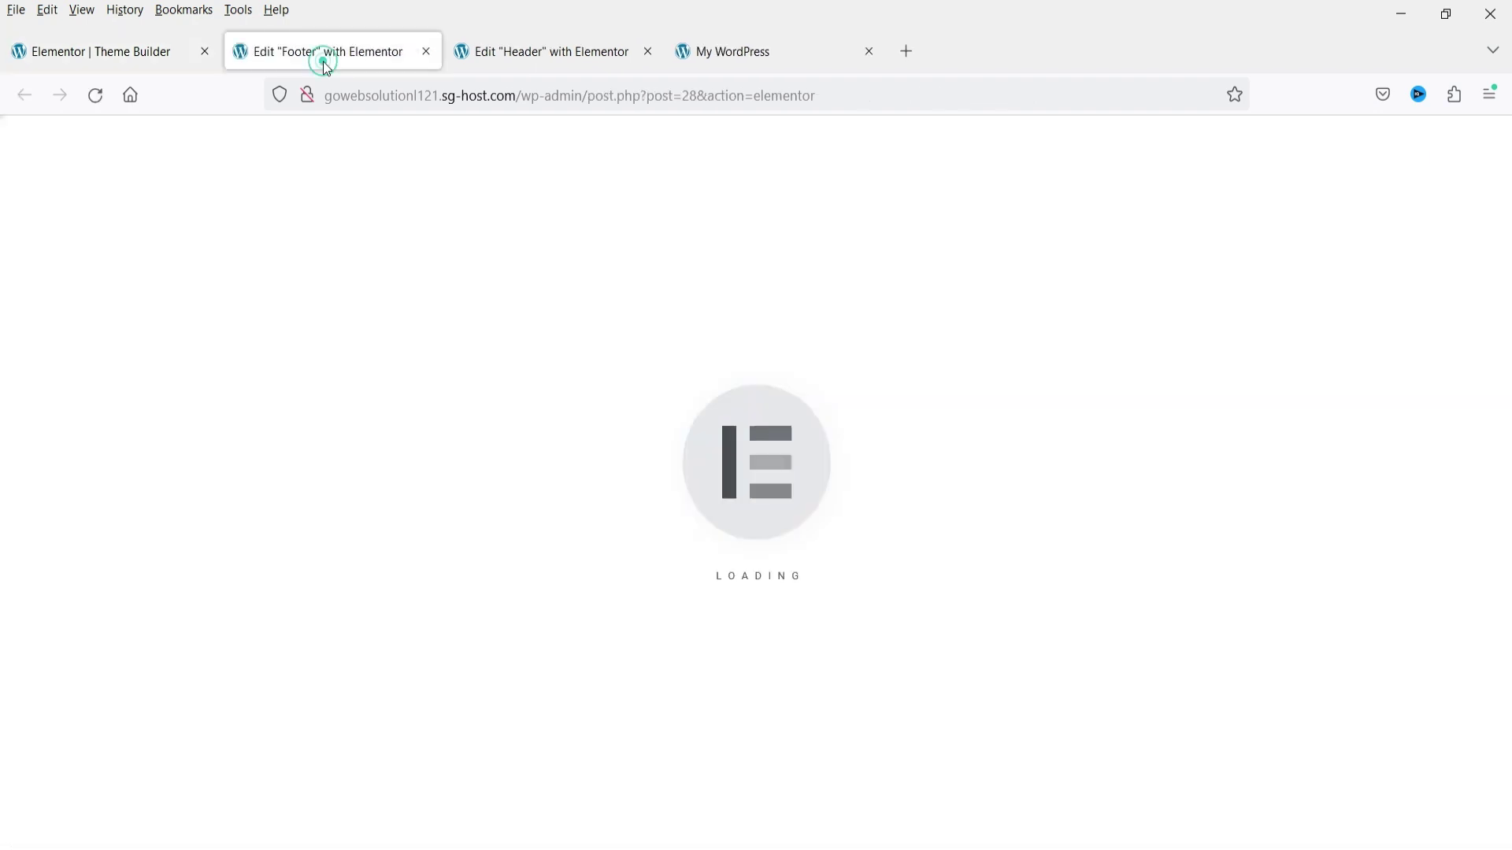
pyautogui.scroll(3, 1023, 493)
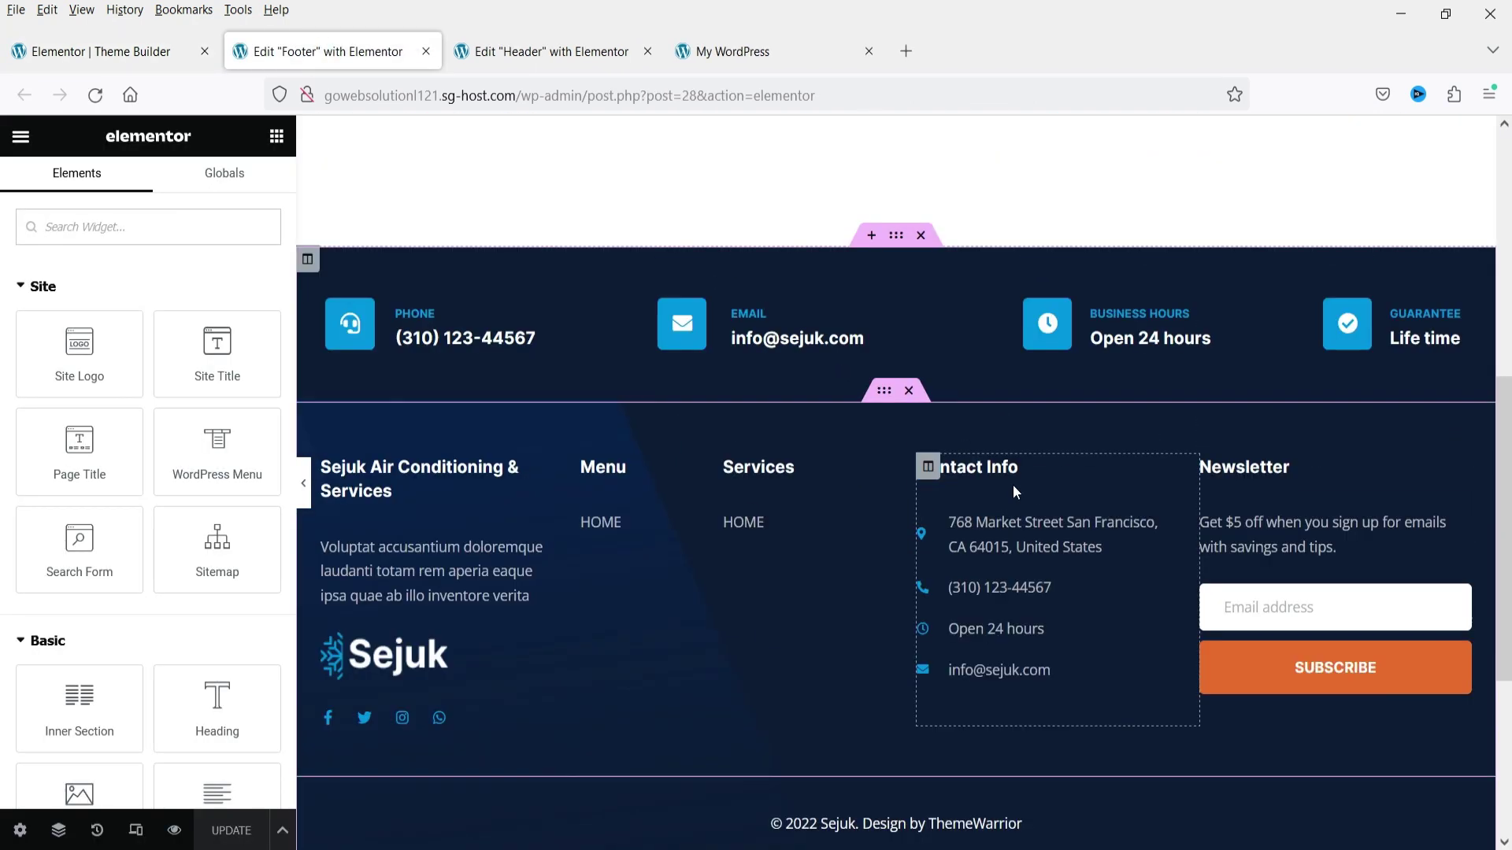
# - Inspect the footer's Phone, Email and Business Hours info box texts
pyautogui.click(502, 331)
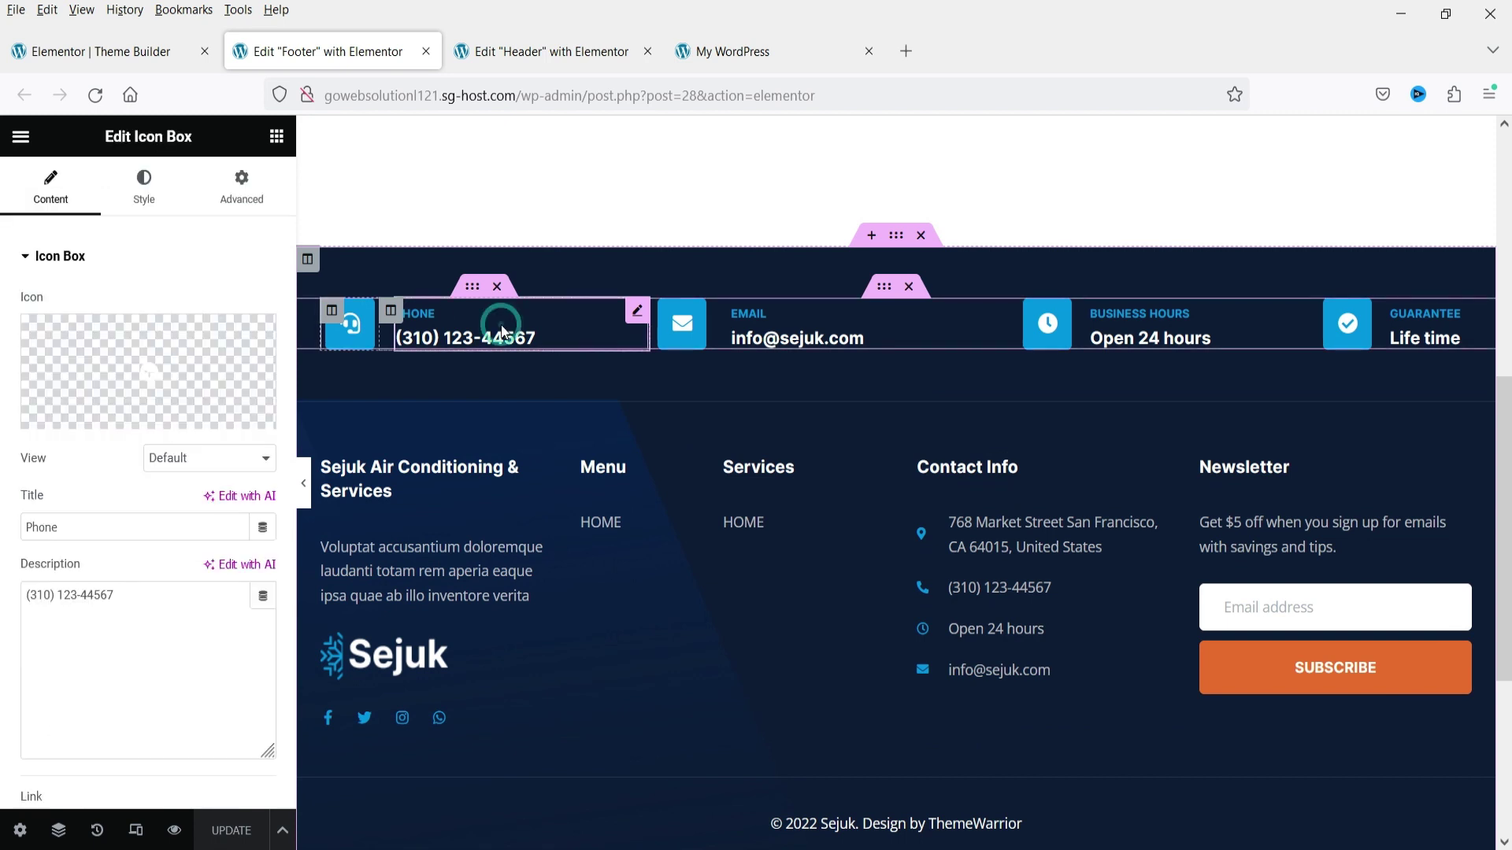
pyautogui.click(122, 608)
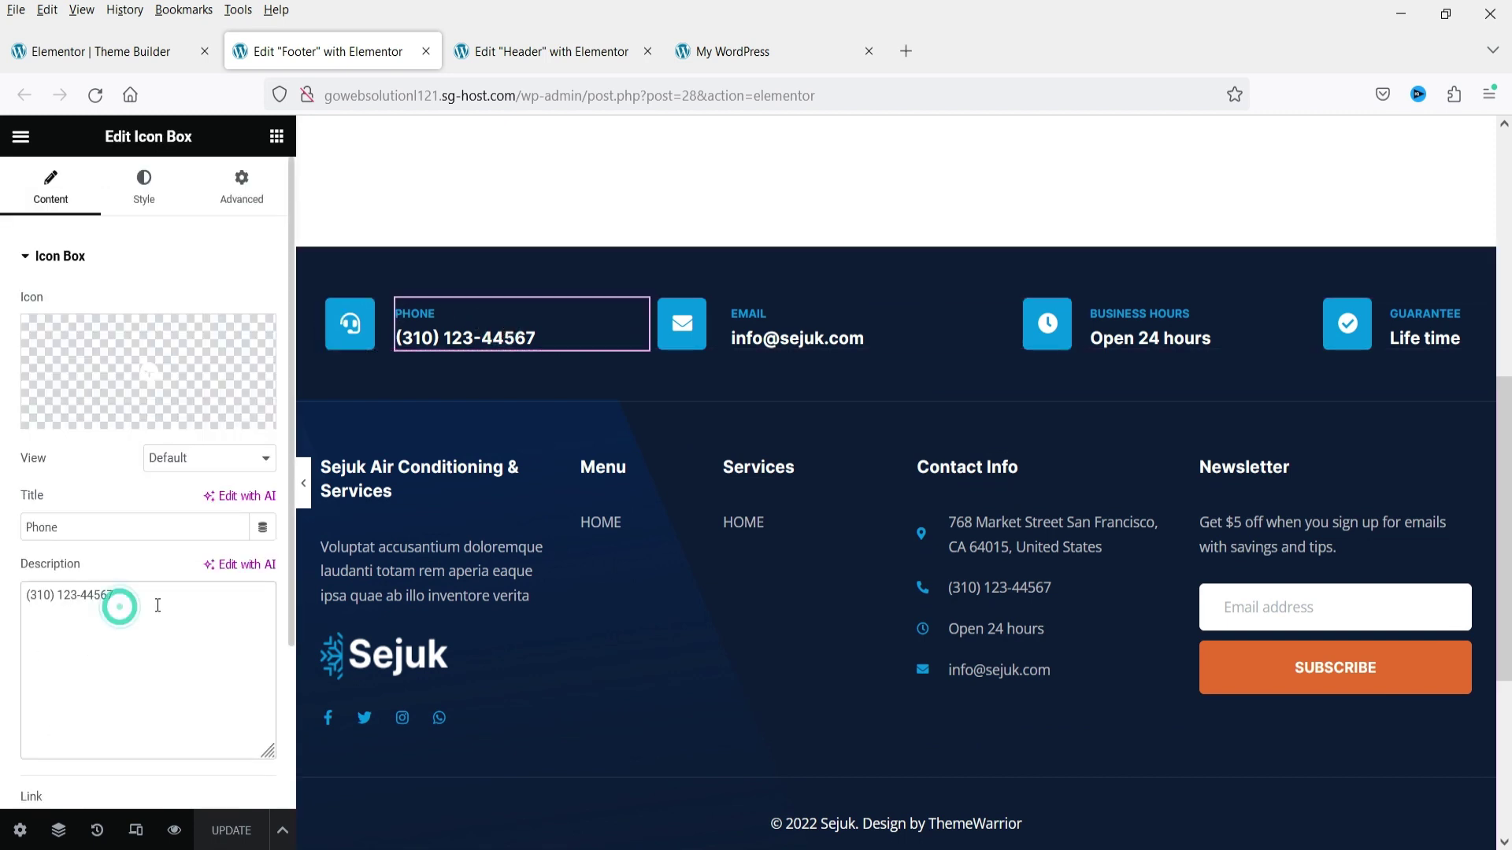
pyautogui.tripleClick(156, 607)
pyautogui.click(181, 610)
pyautogui.tripleClick(153, 606)
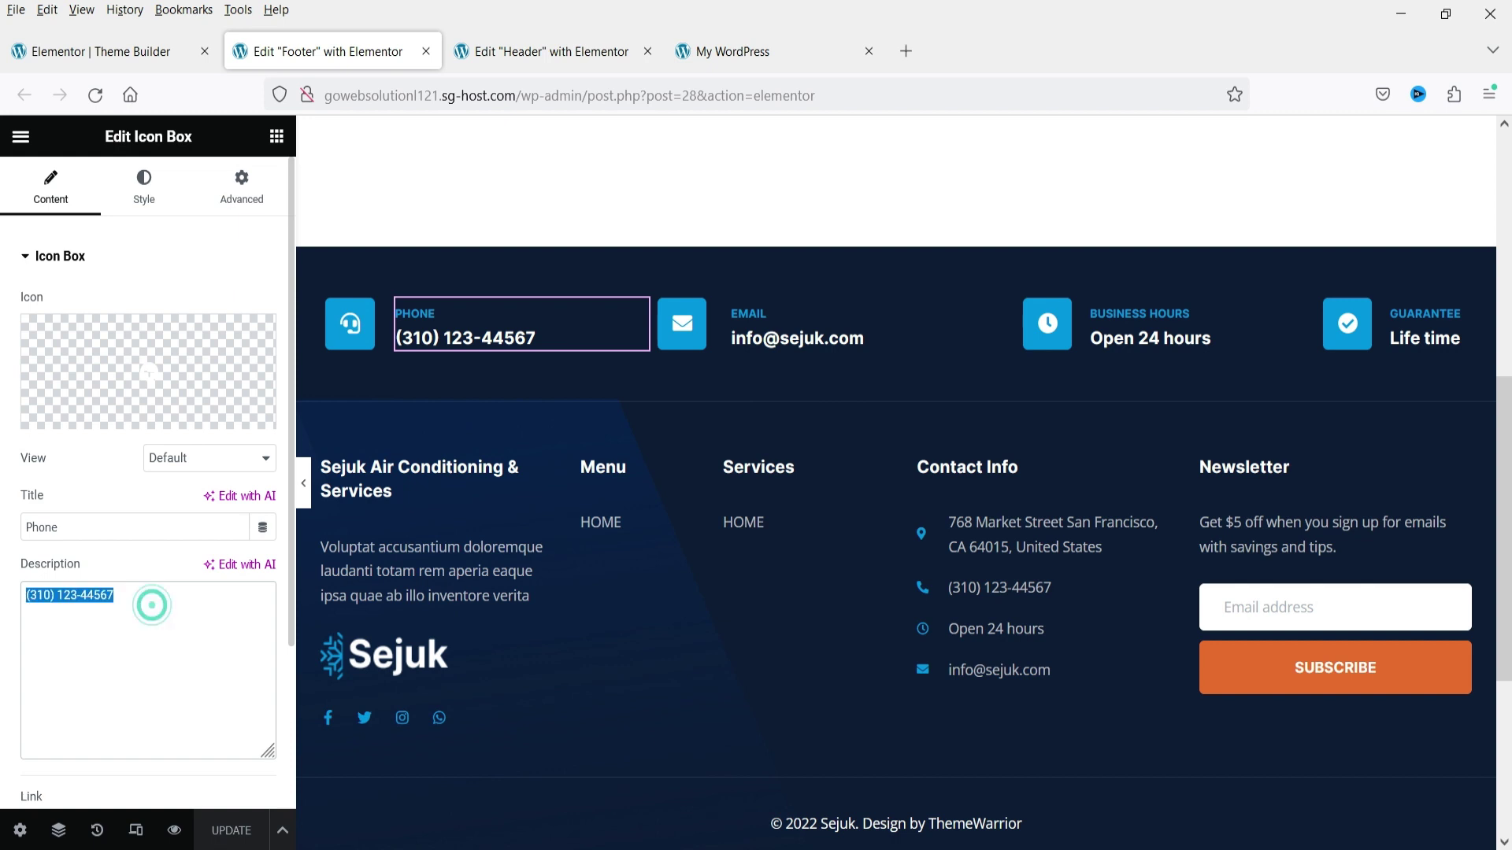
pyautogui.click(839, 327)
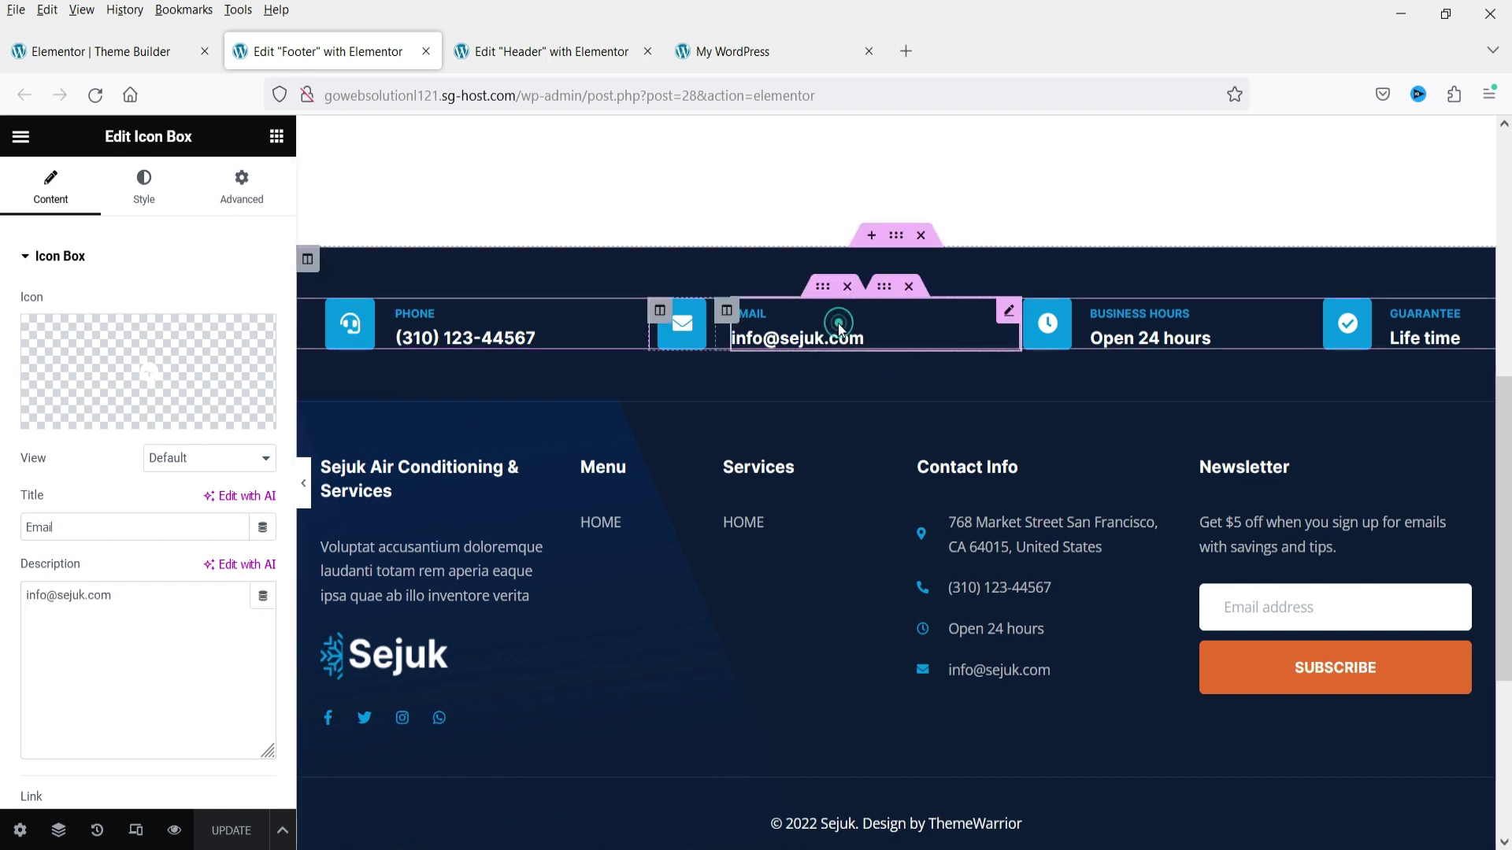
pyautogui.tripleClick(125, 592)
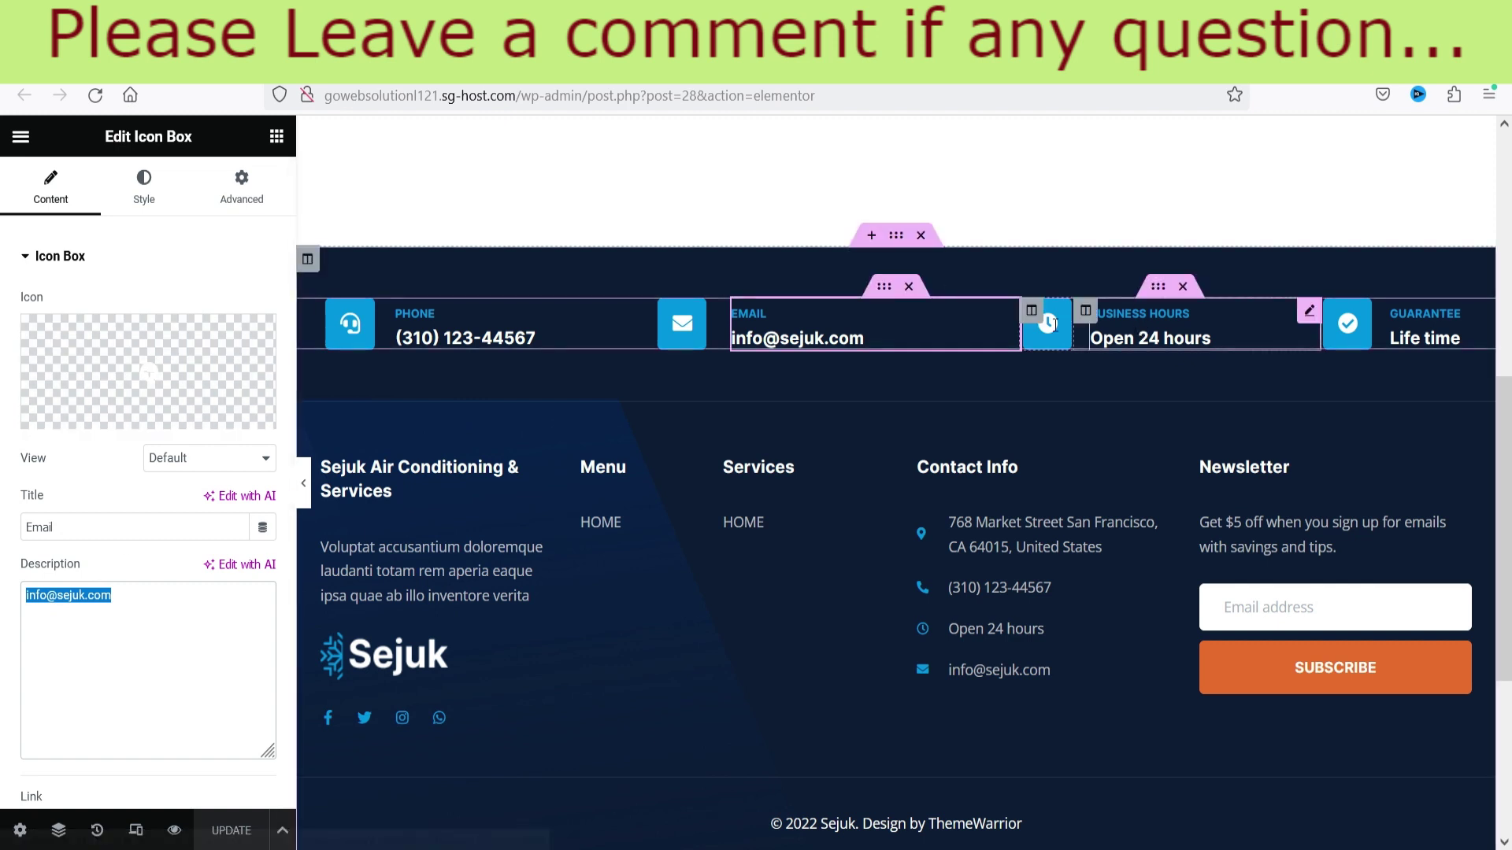
pyautogui.click(1289, 330)
pyautogui.tripleClick(158, 602)
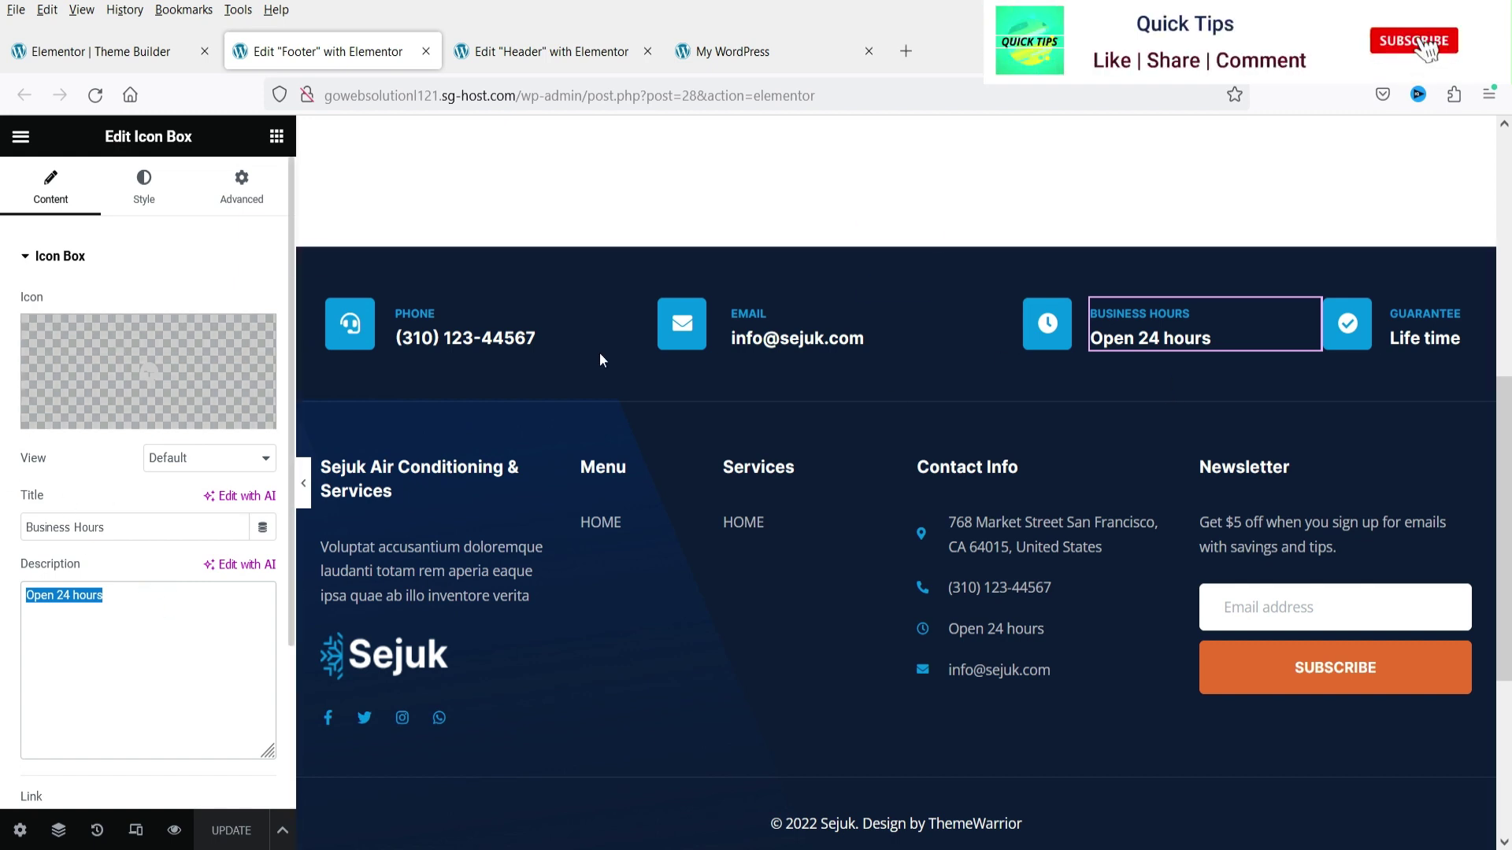
# - Inspect the footer's Contact Info address item and the Sejuk logo image
pyautogui.scroll(-2, 1336, 413)
pyautogui.click(1058, 421)
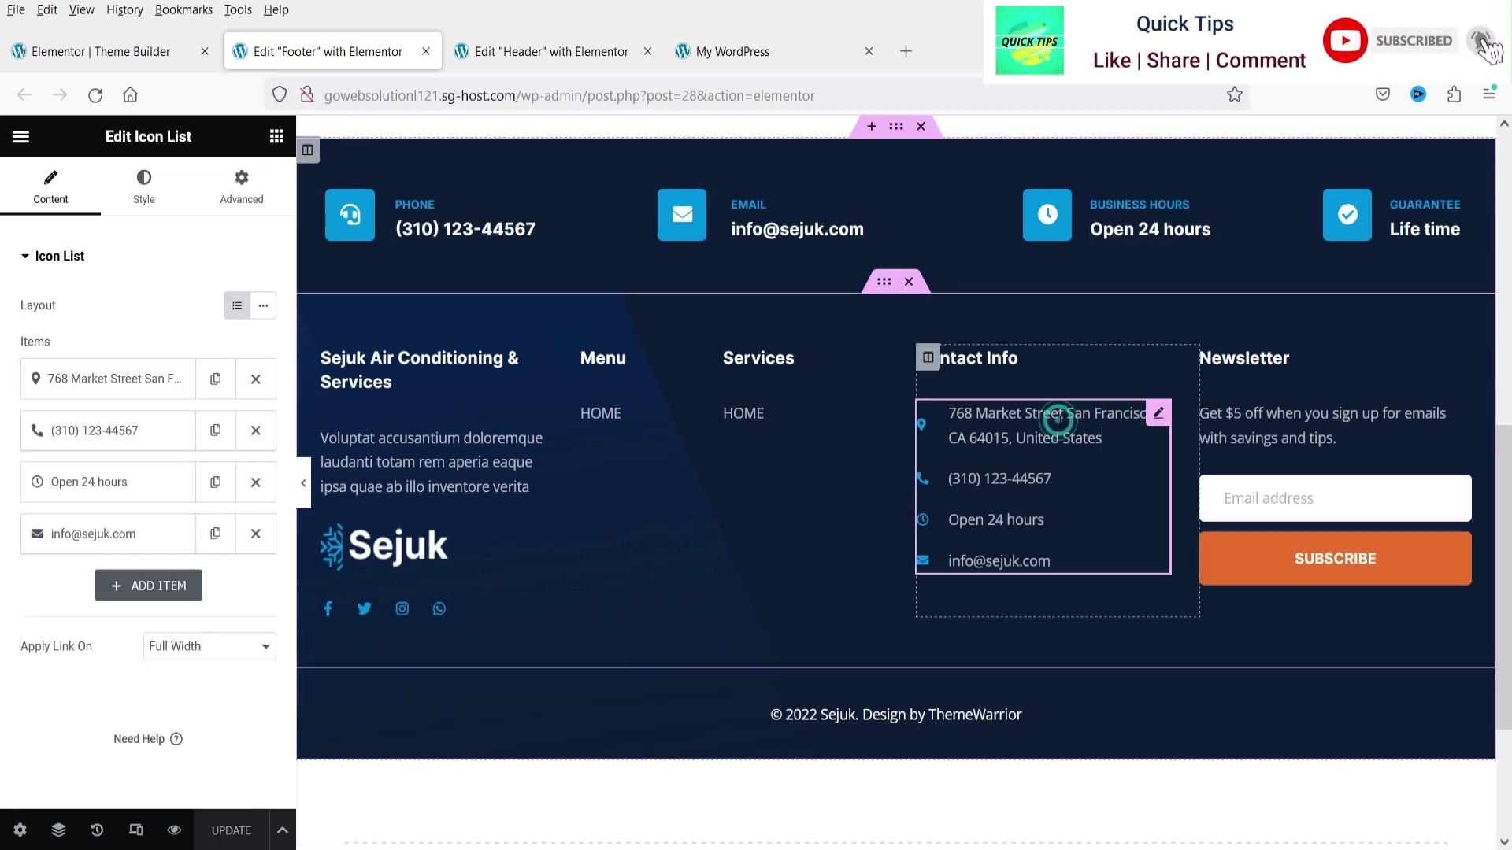
pyautogui.click(108, 378)
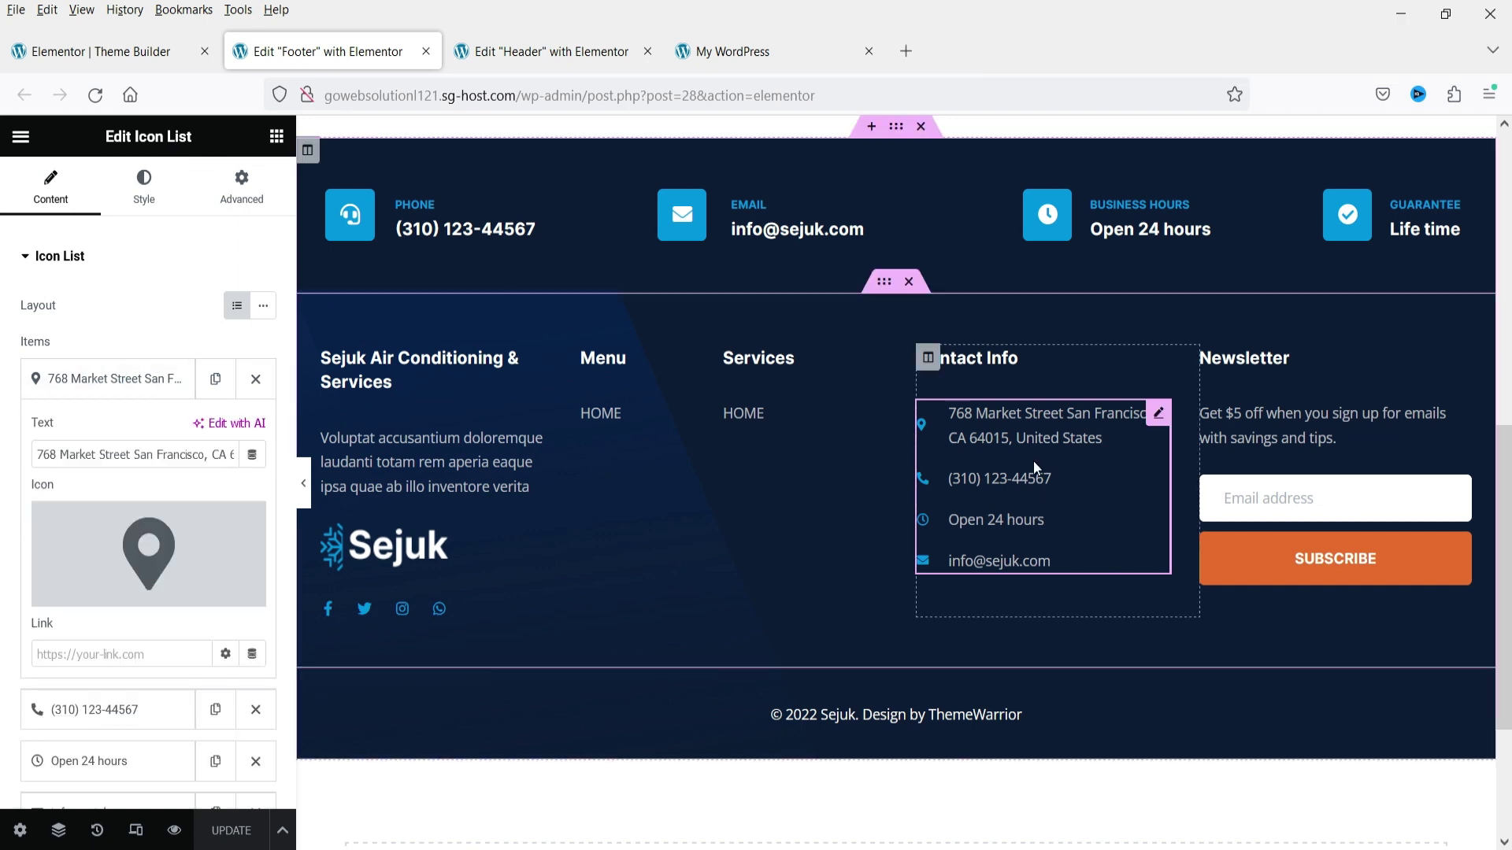
pyautogui.click(133, 380)
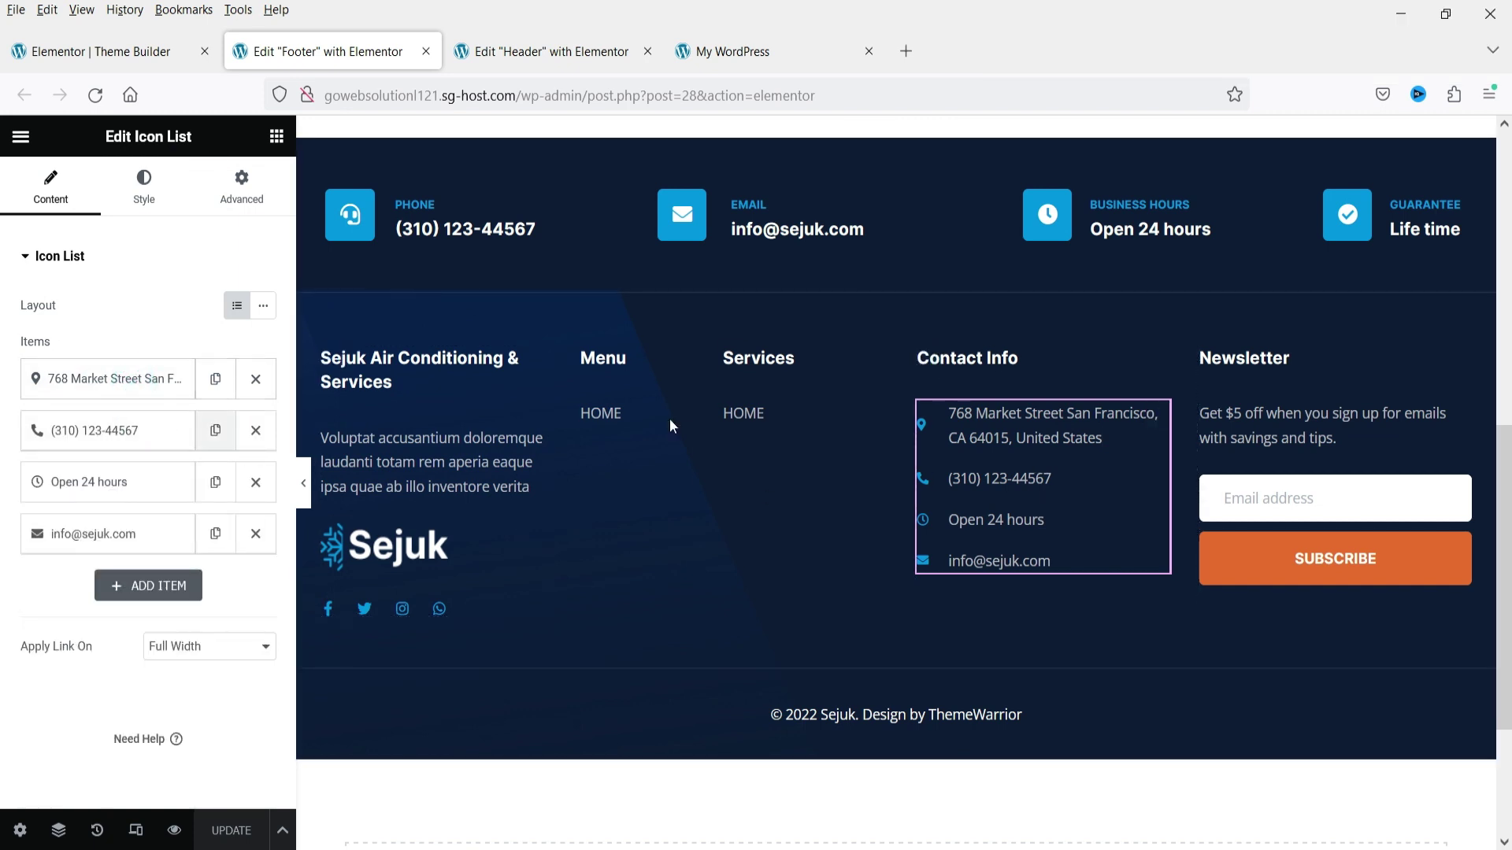
pyautogui.click(422, 558)
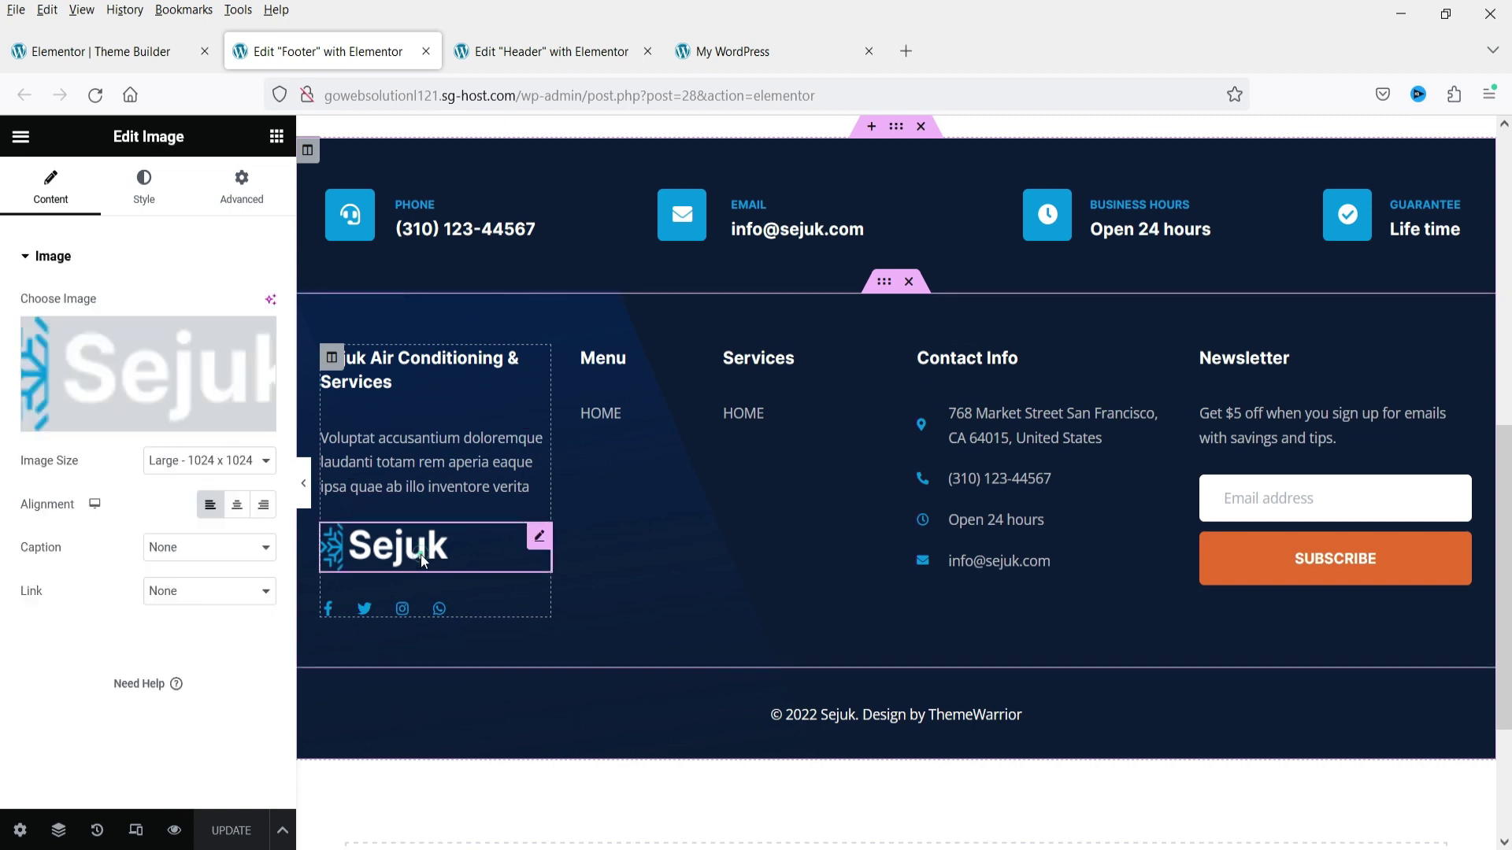
pyautogui.click(421, 557)
# - Change the copyright line to '© All Rights Reserved.' and bring up publish settings
pyautogui.click(878, 729)
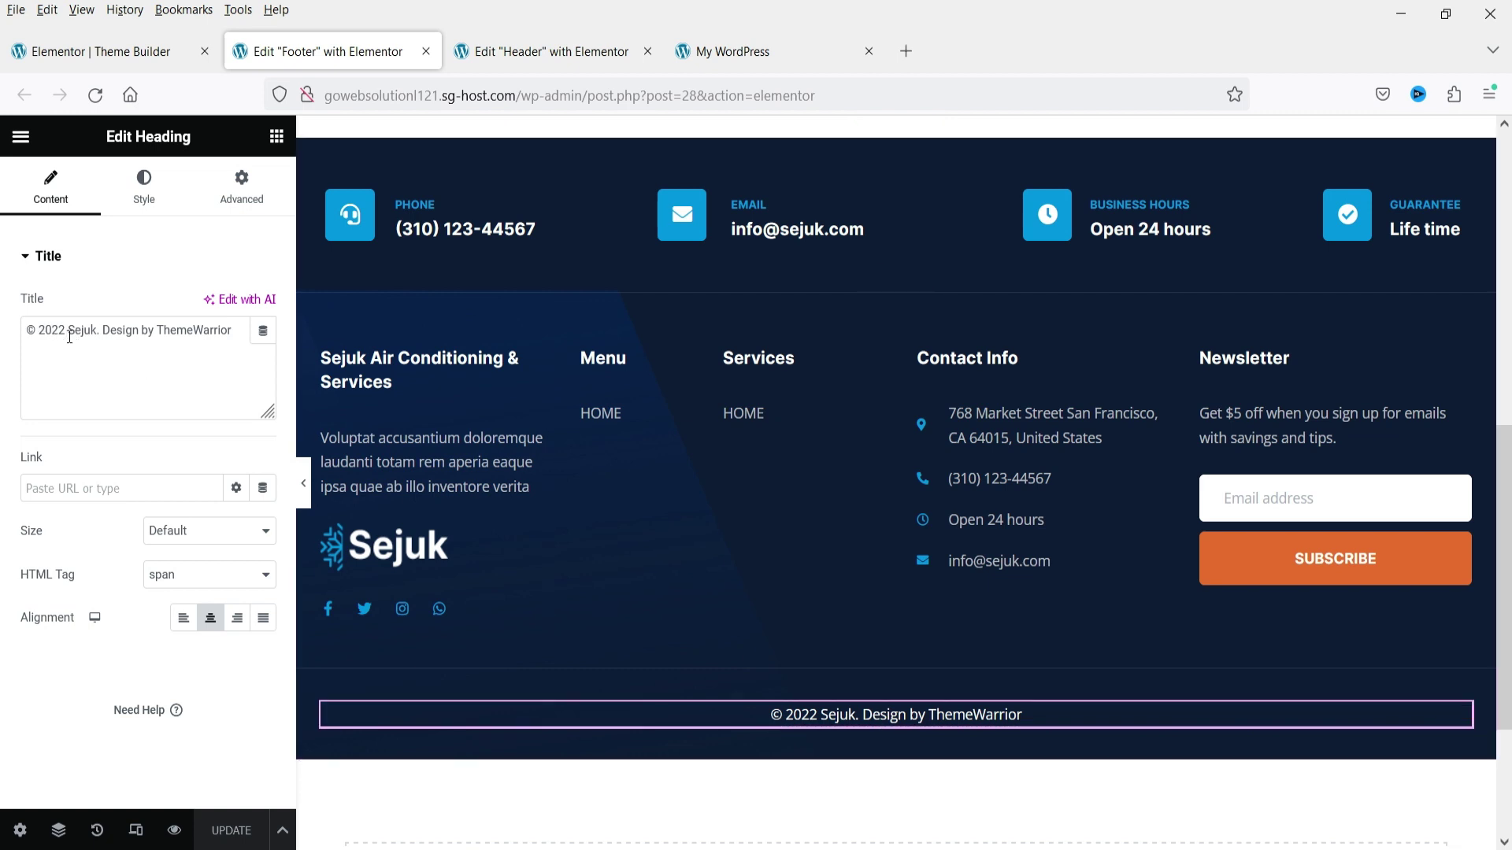
pyautogui.click(803, 719)
pyautogui.moveTo(38, 331); pyautogui.dragTo(285, 350)
pyautogui.write('All Rights Reserved.')
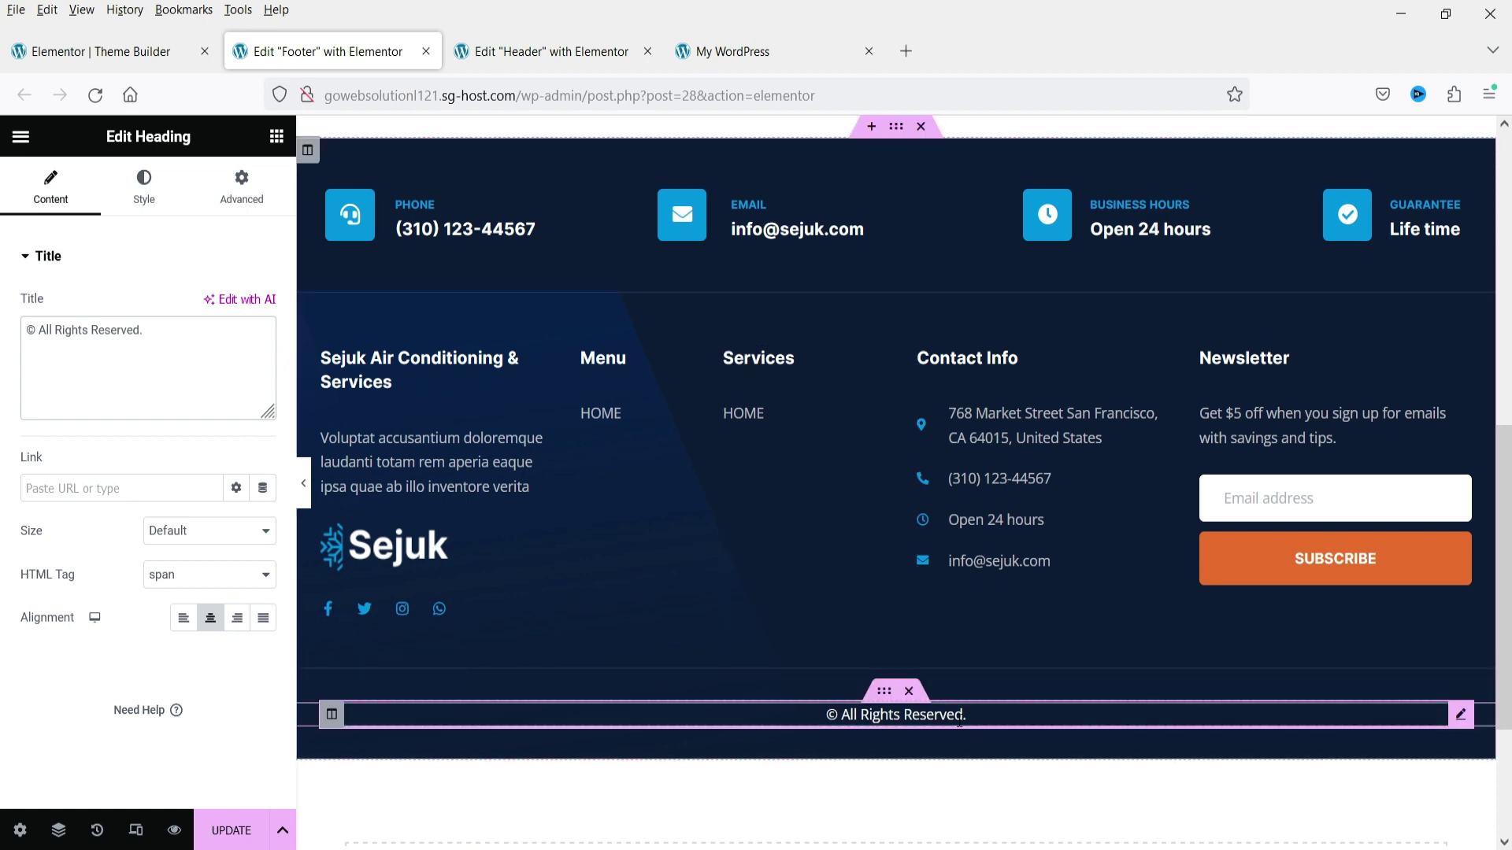
pyautogui.click(229, 832)
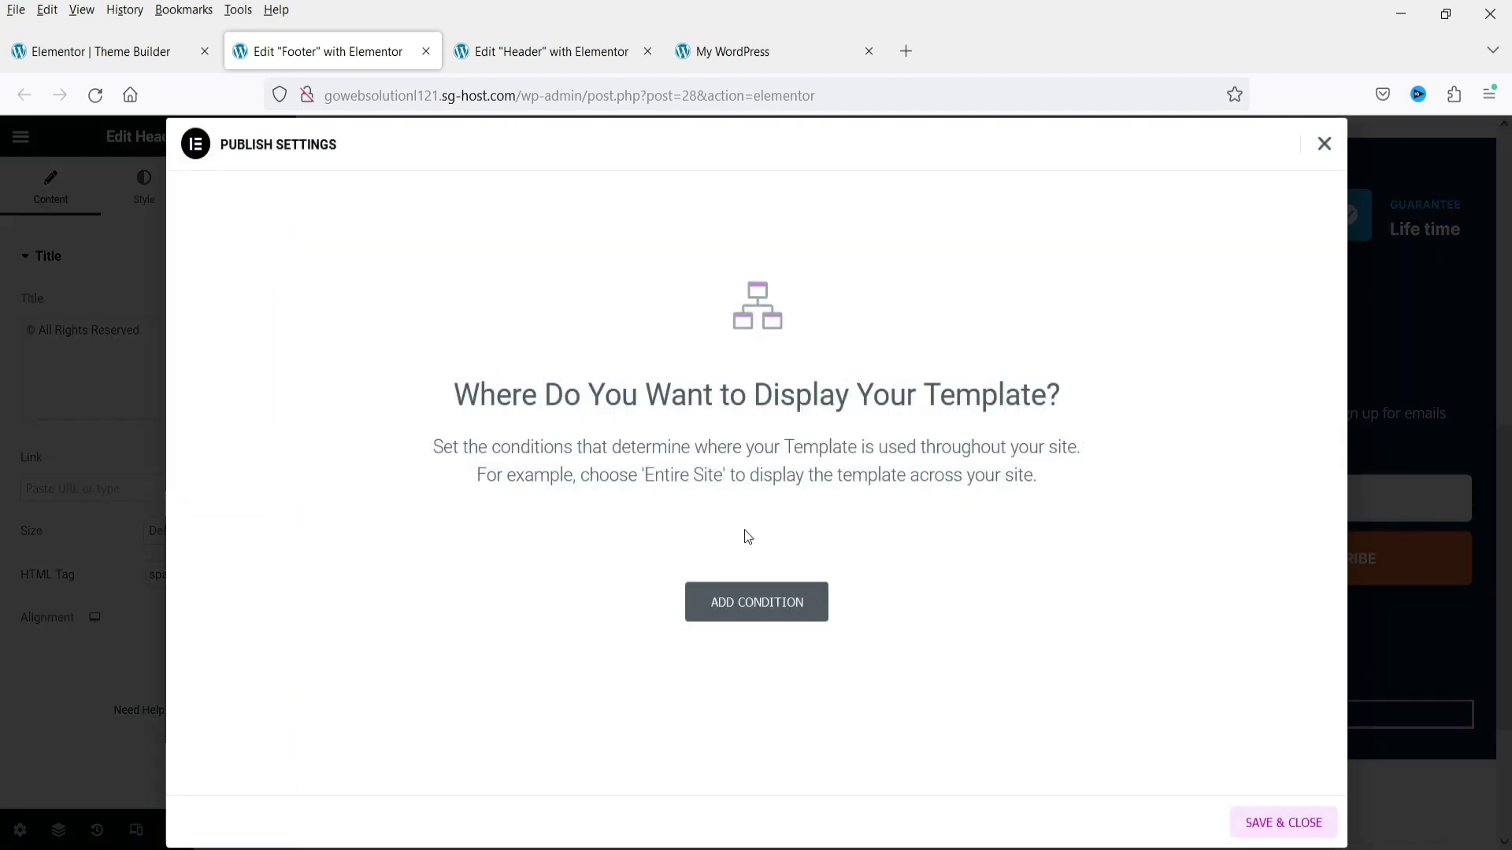
# - Publish the footer with an Include / Entire Site condition and return to the Theme Builder
pyautogui.click(738, 600)
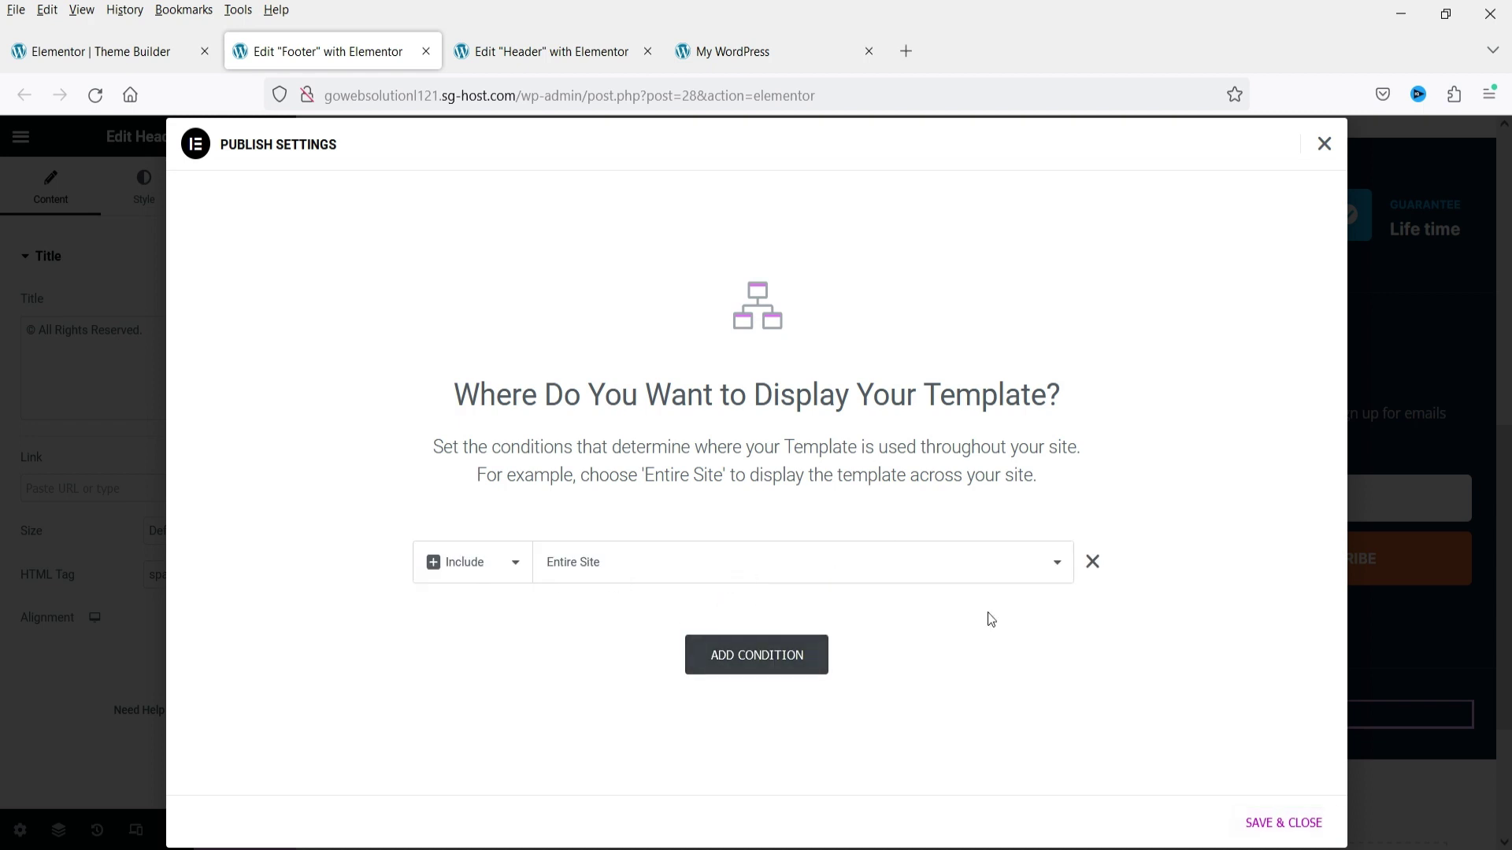
pyautogui.click(1282, 823)
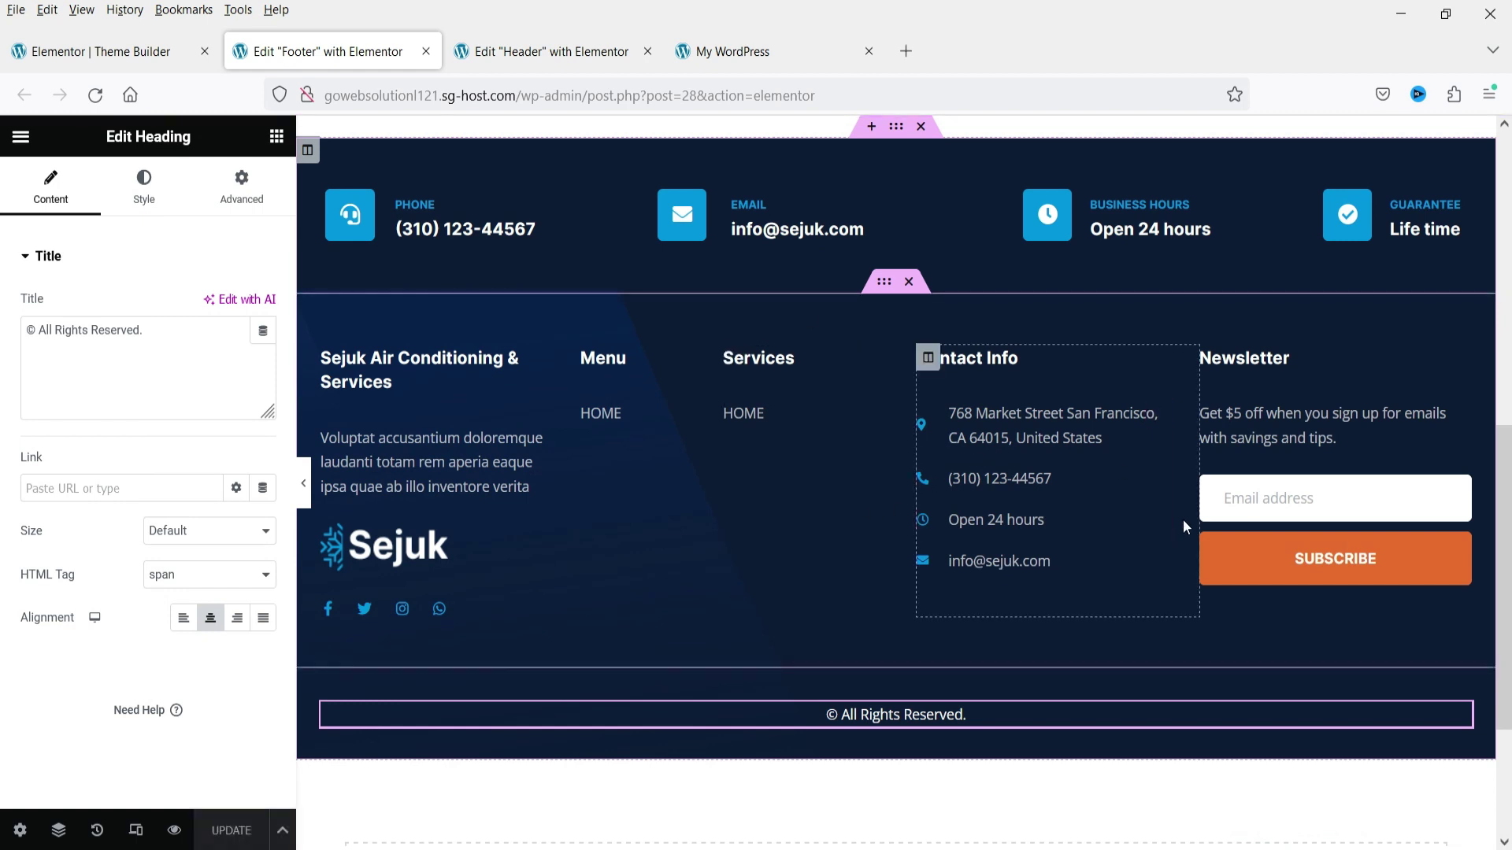
pyautogui.click(71, 50)
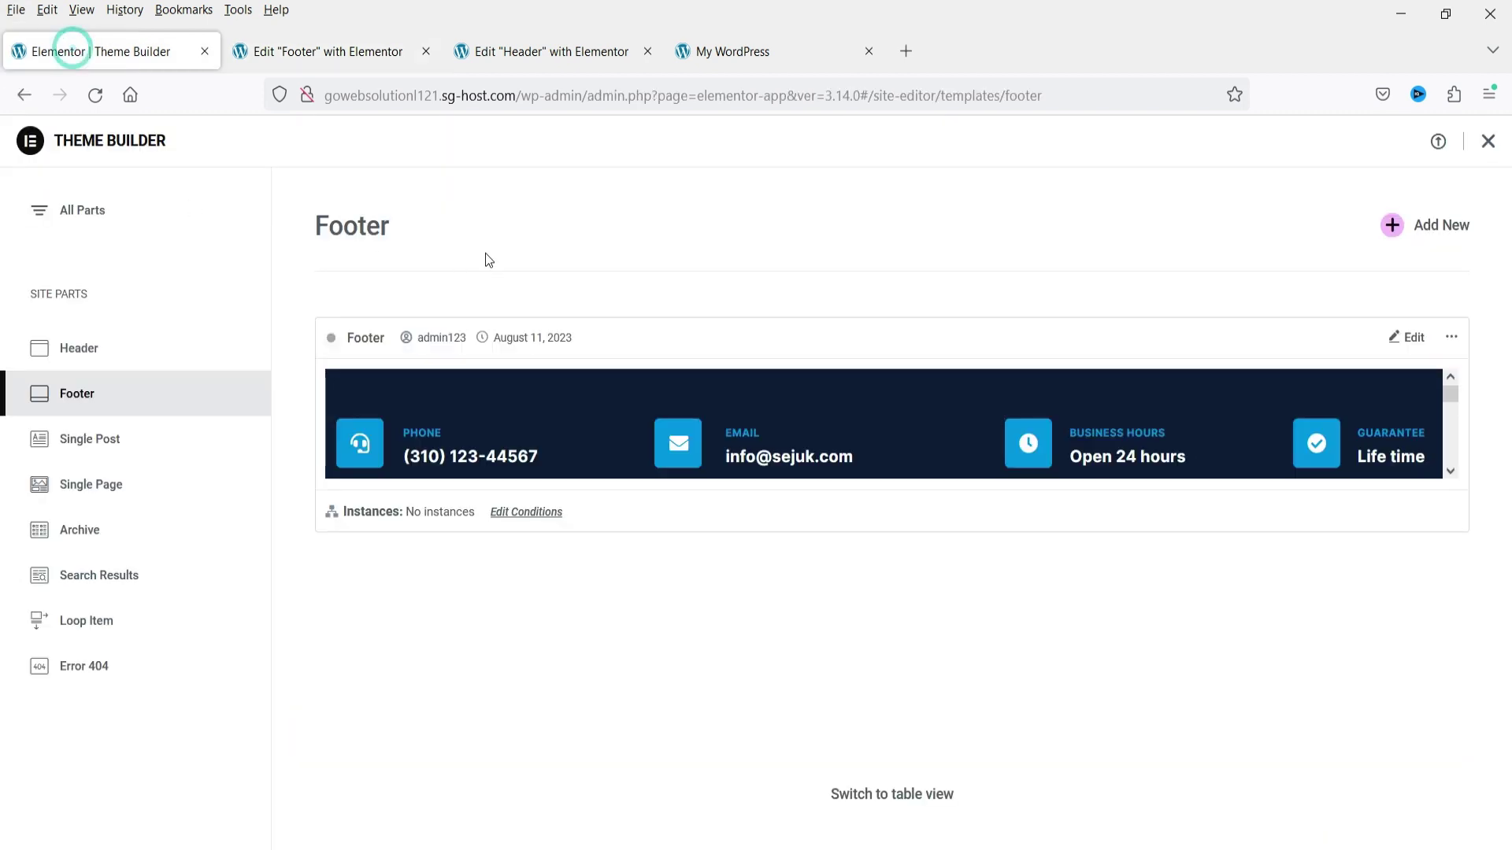
# - Check the Single Page and Archive template parts in Theme Builder, then close it
pyautogui.click(111, 496)
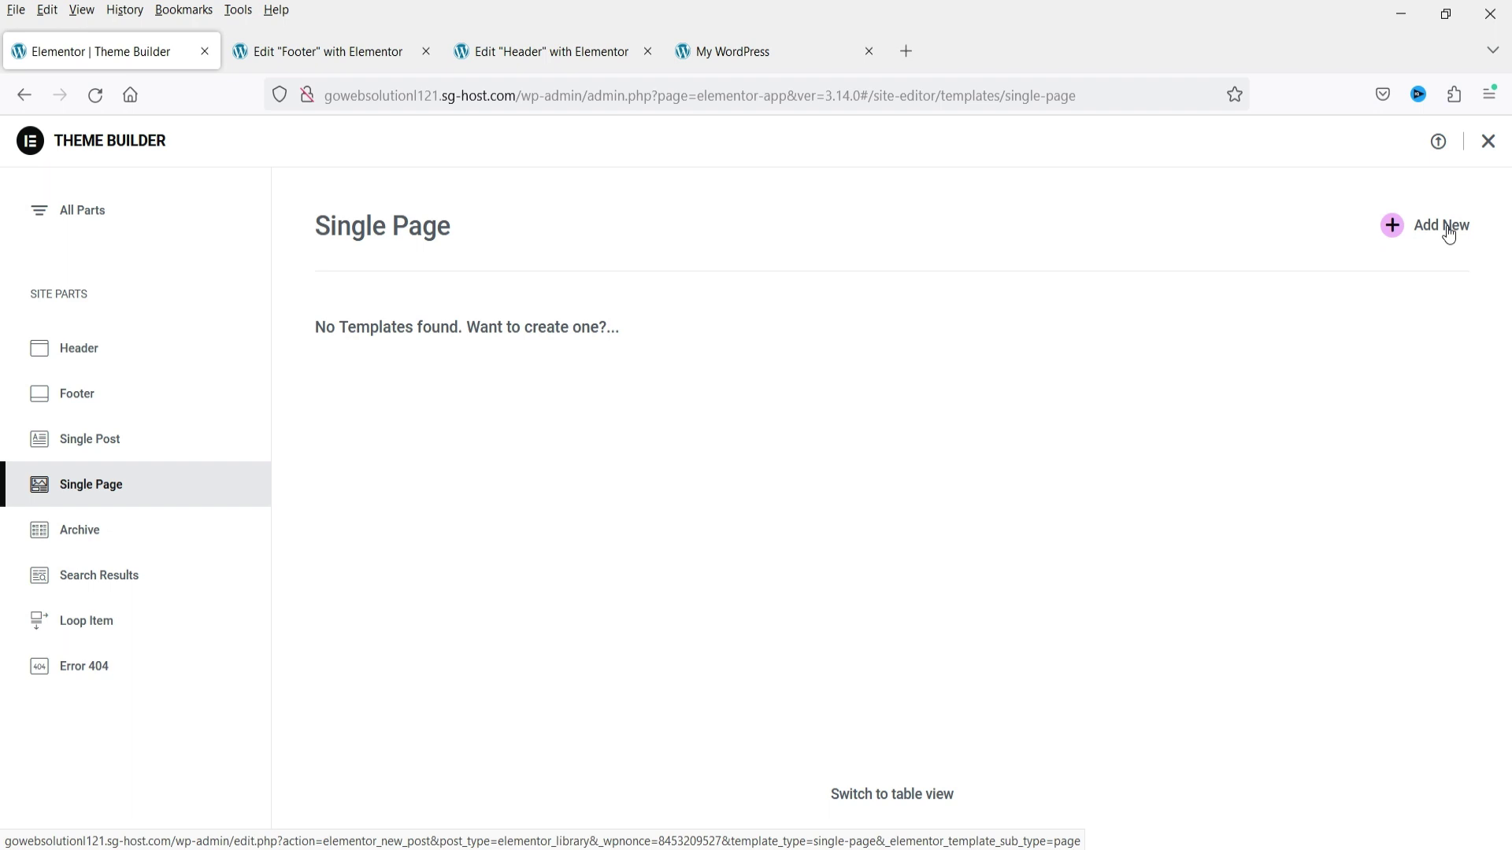
pyautogui.click(107, 537)
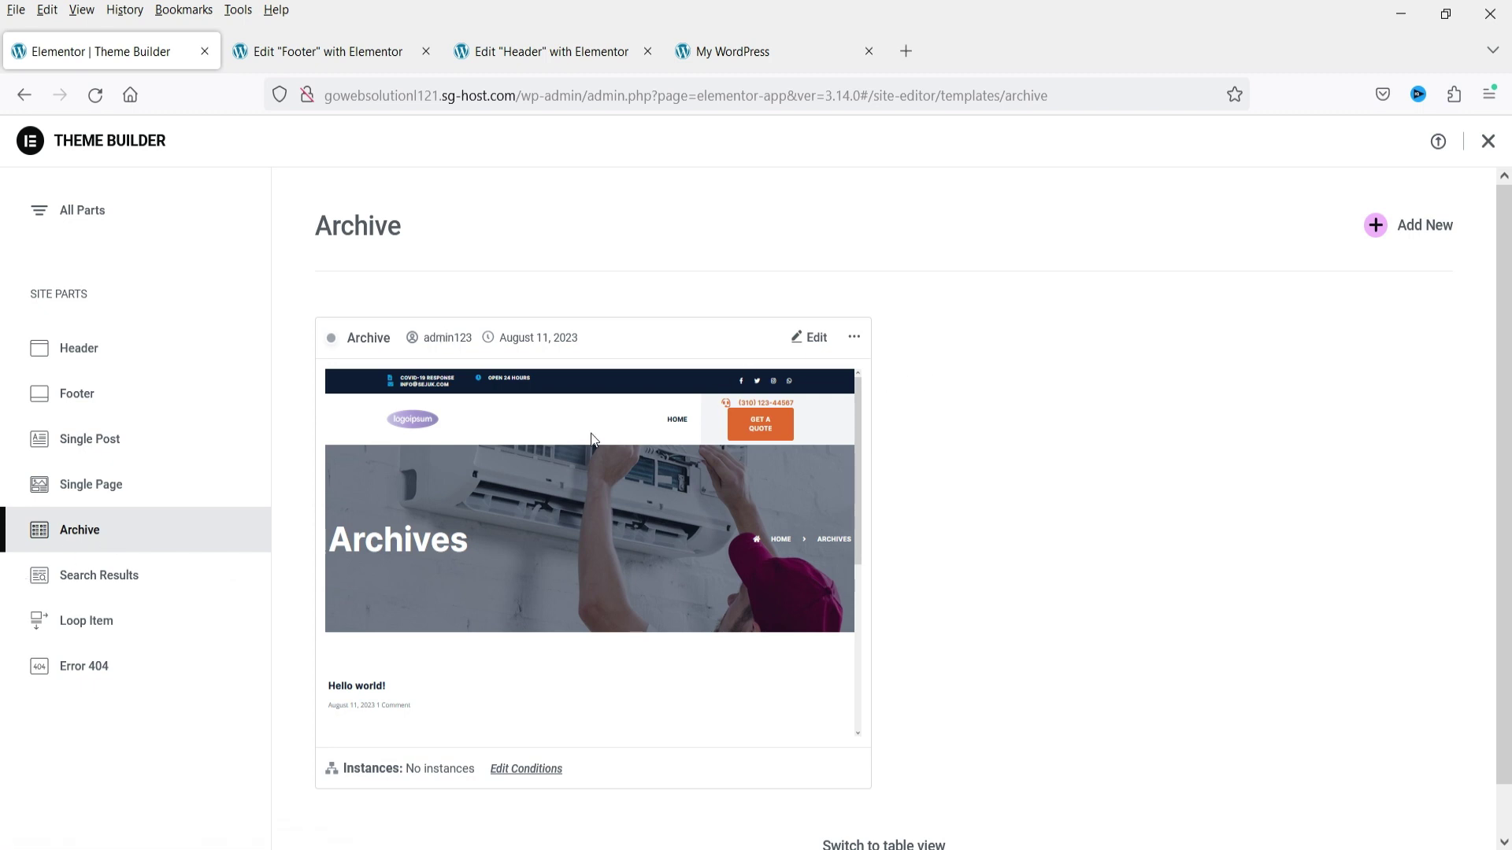
pyautogui.scroll(-2, 441, 470)
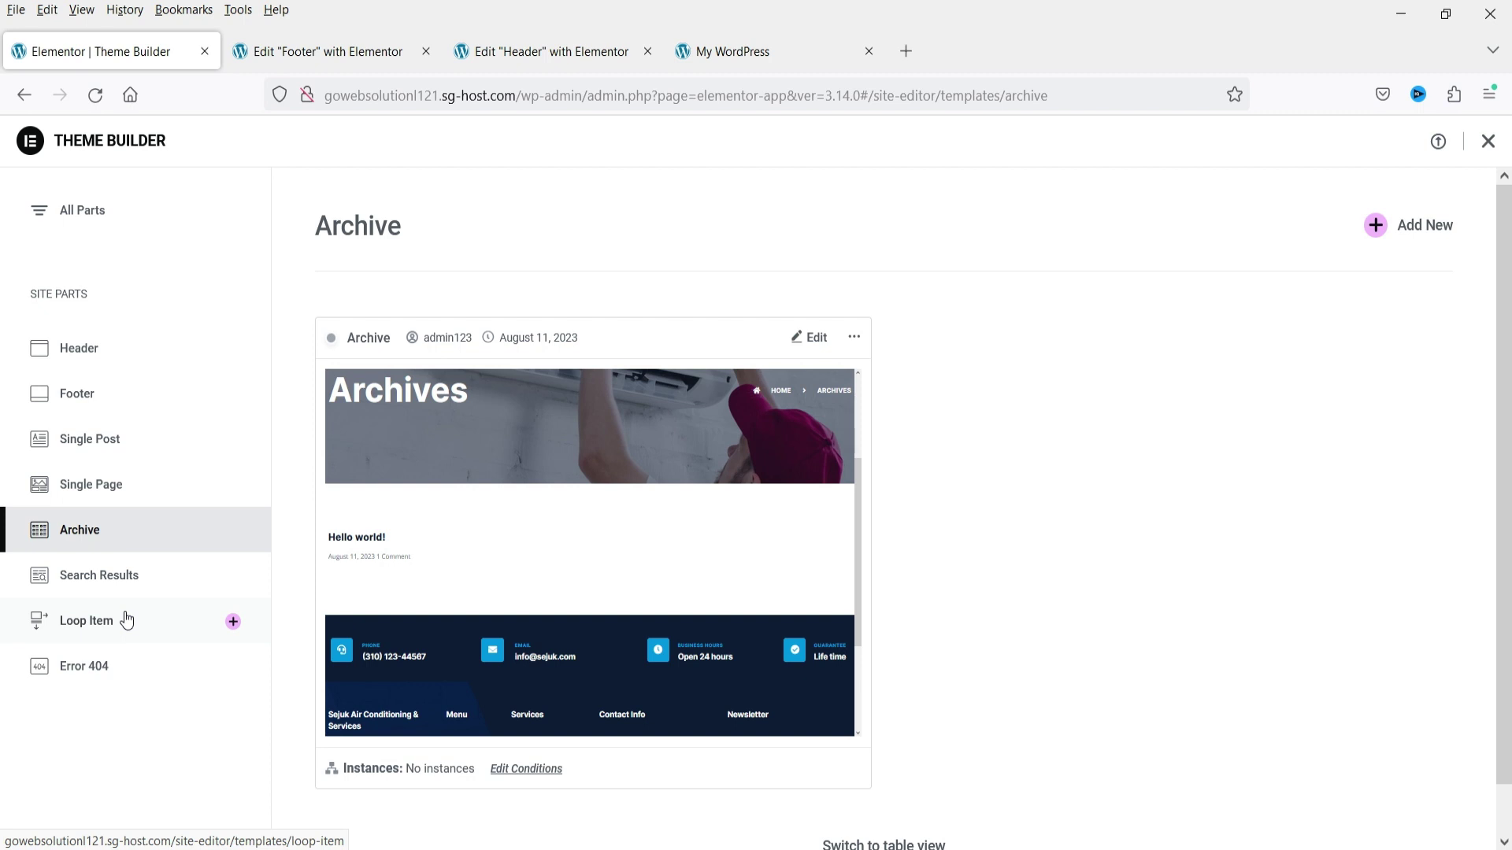
pyautogui.click(1487, 144)
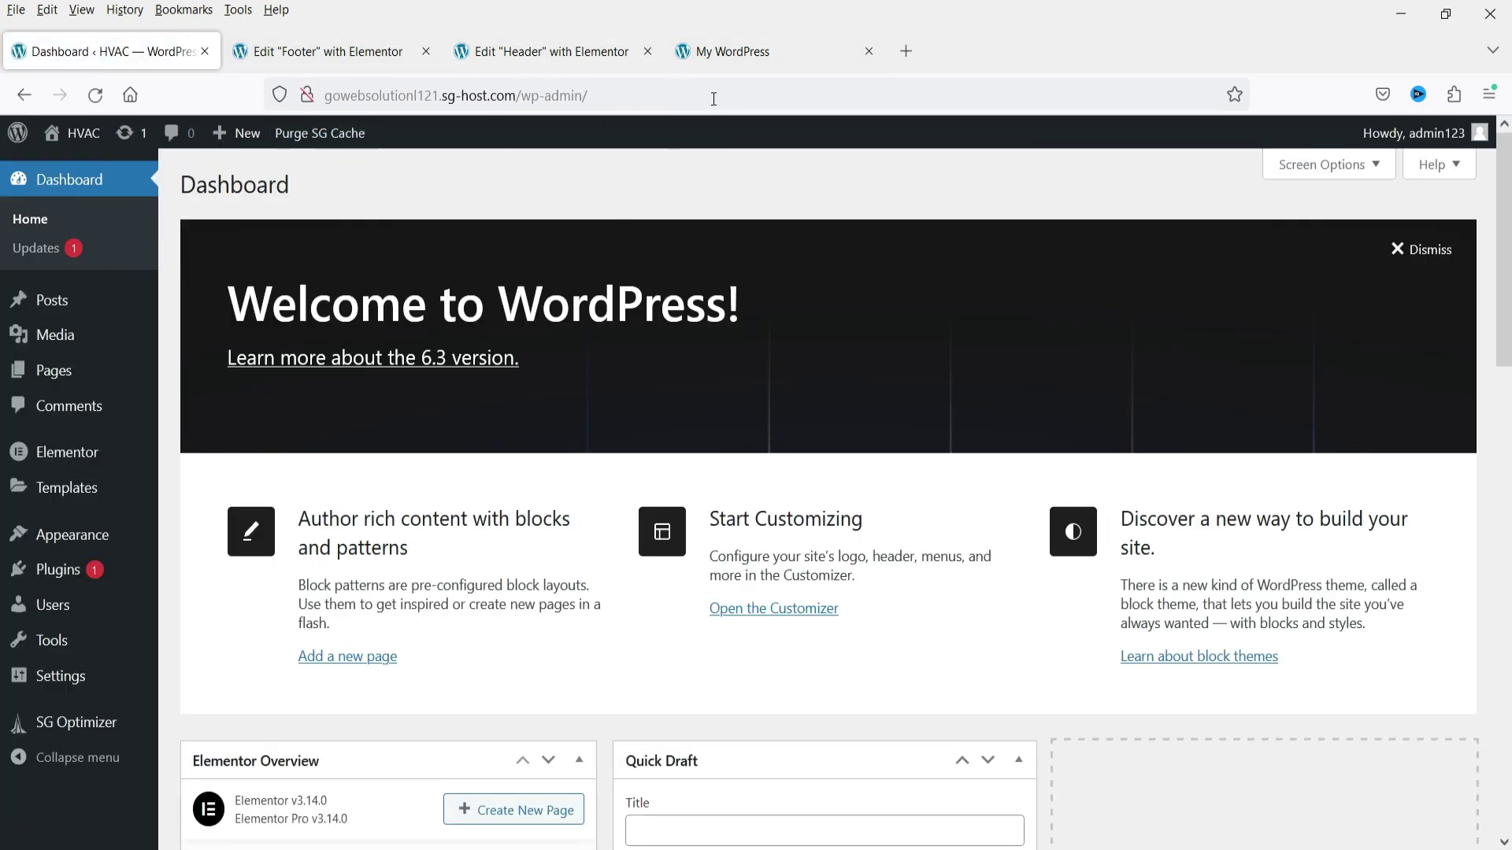
# - Glance at the front page, then open the Home page for editing from All Pages
pyautogui.click(751, 63)
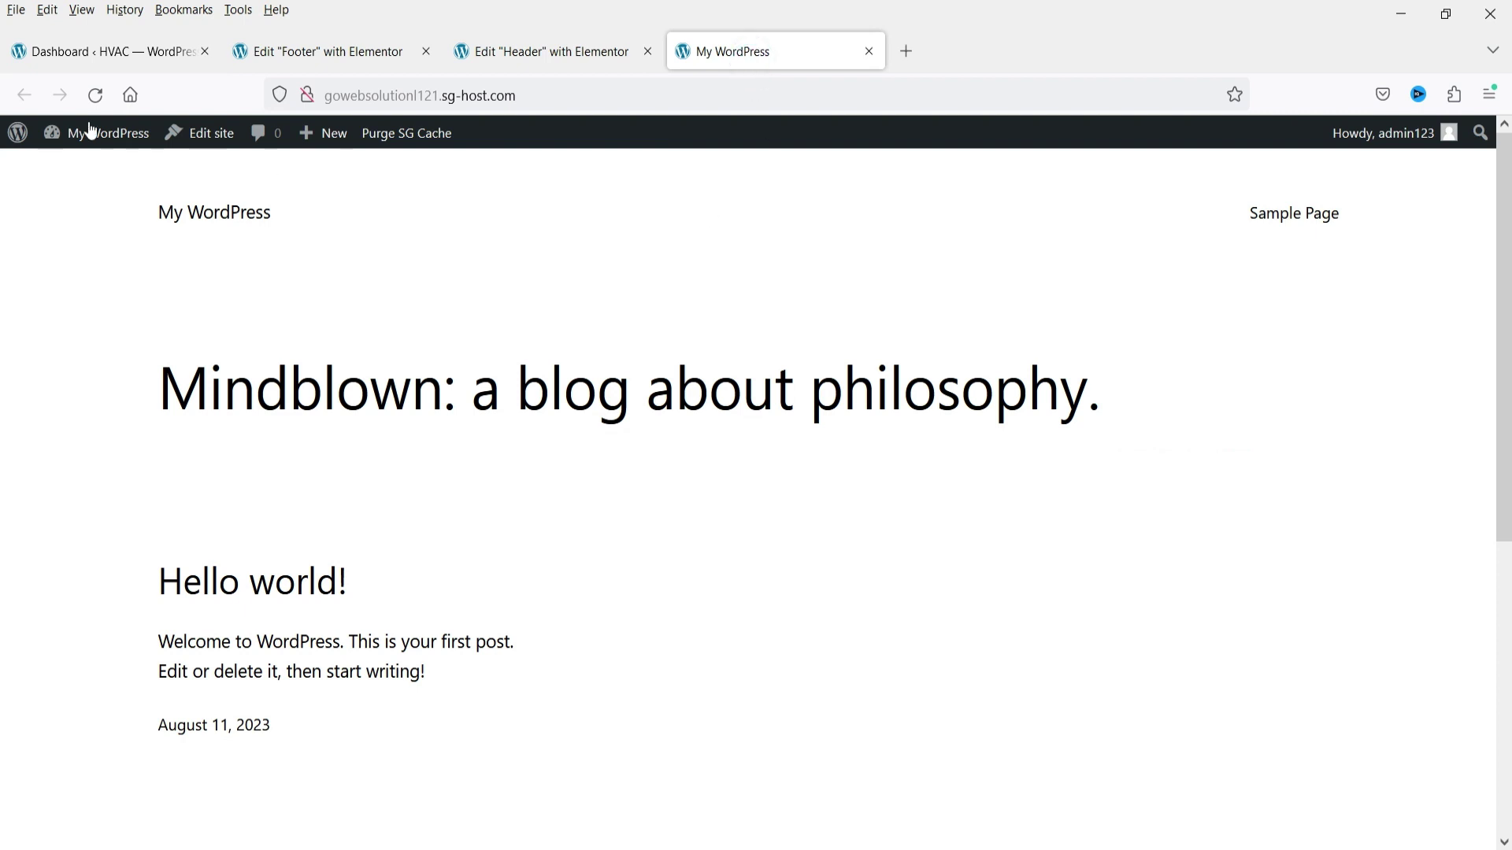
pyautogui.click(51, 54)
pyautogui.click(55, 373)
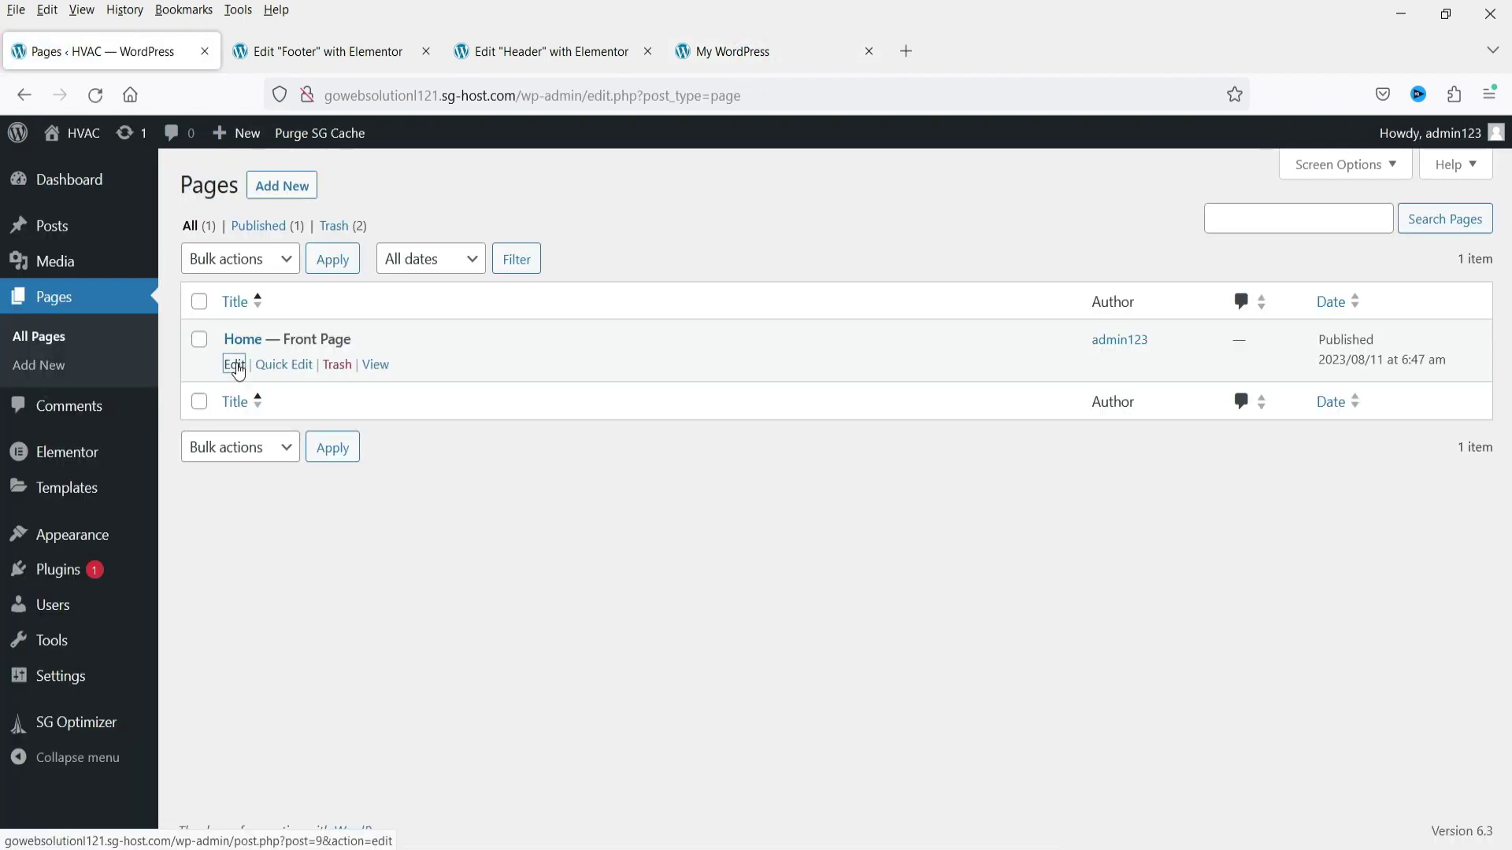
pyautogui.click(236, 364)
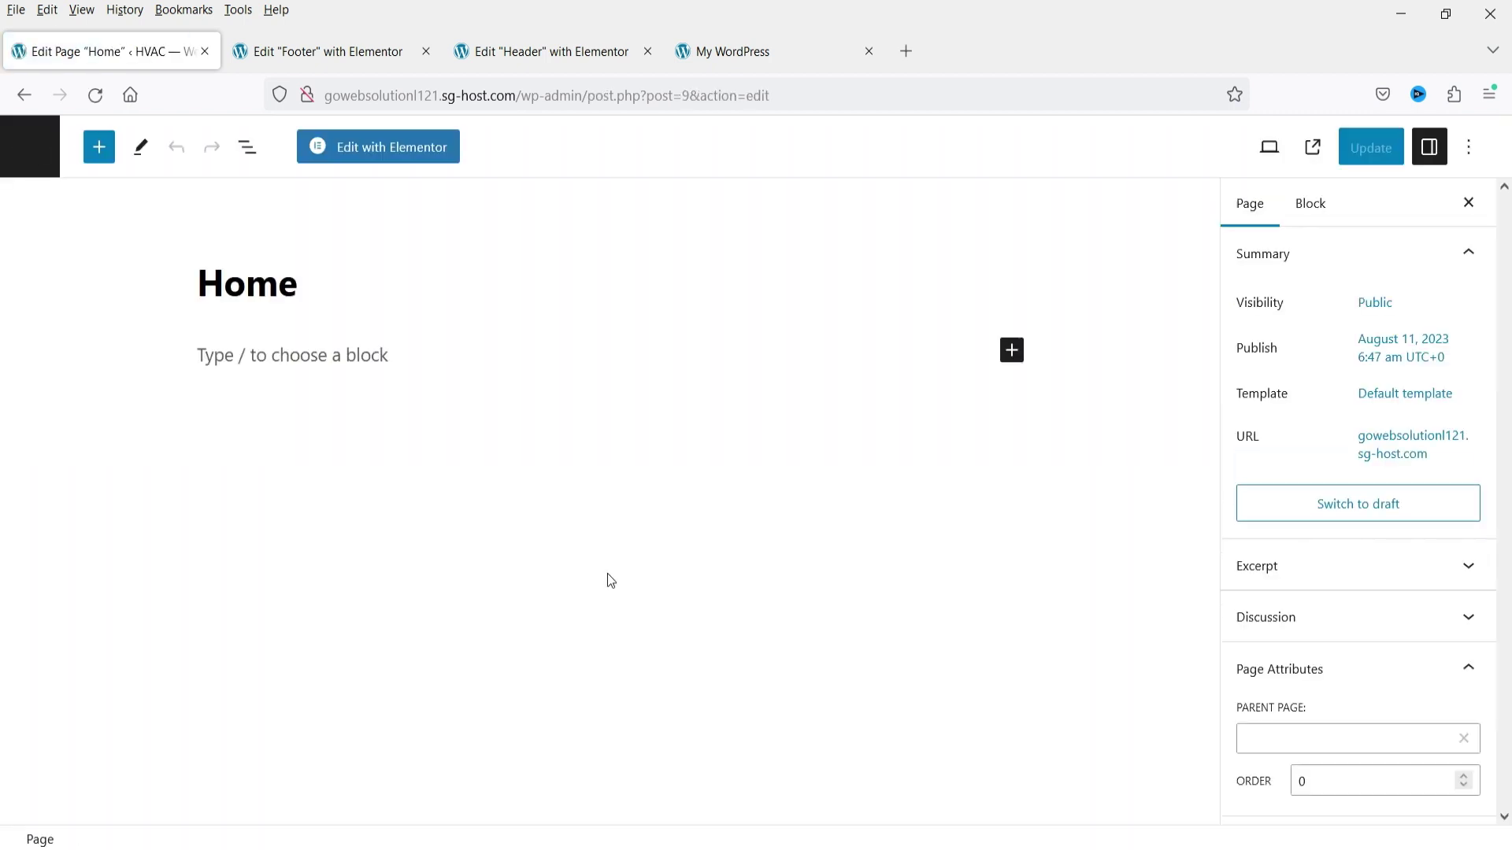
# - Set the Home page template to Elementor Full Width and update the page
pyautogui.click(1392, 395)
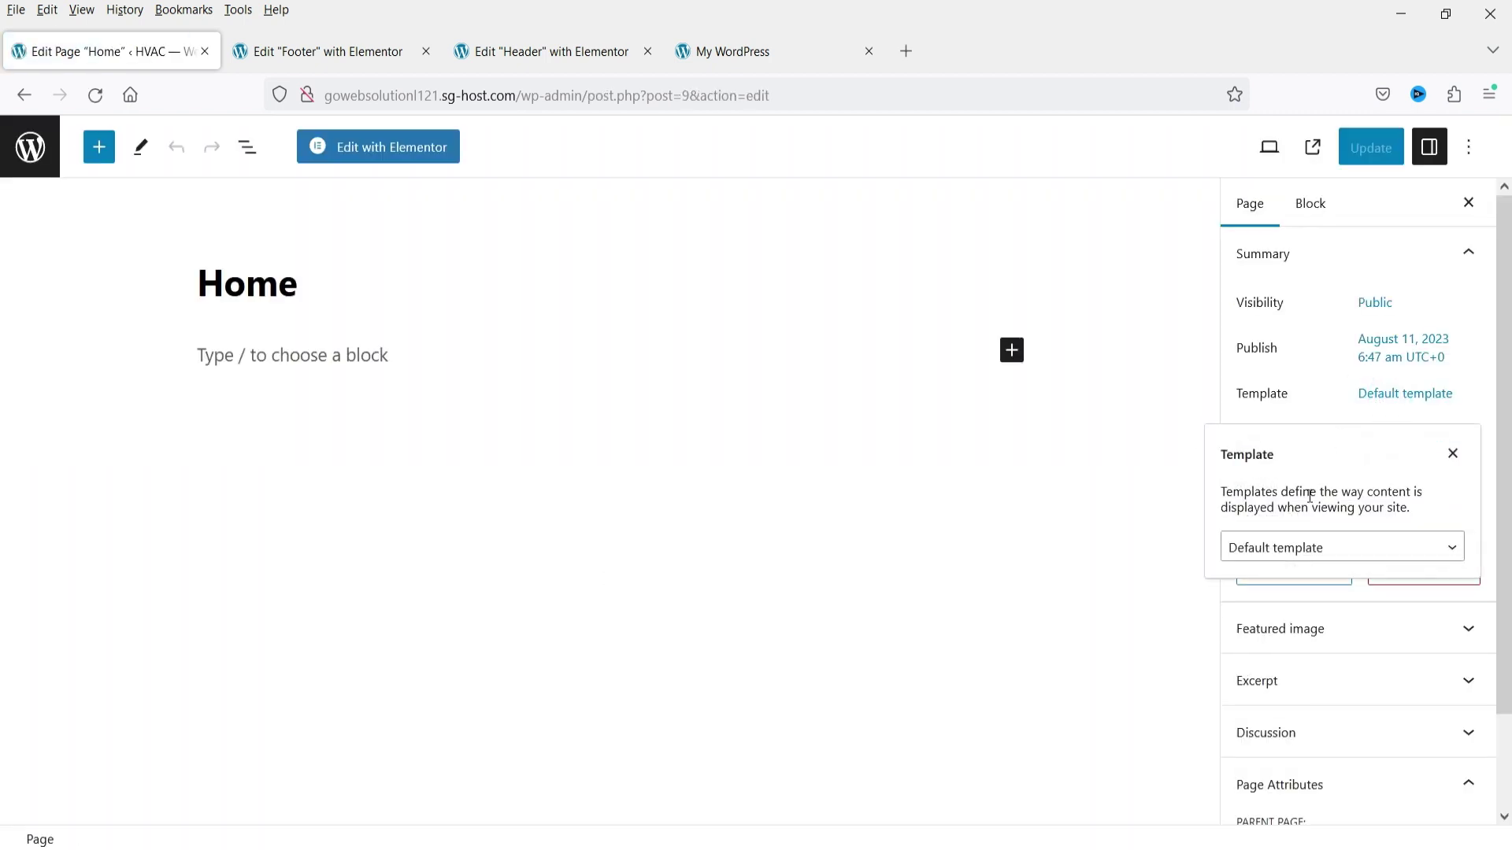
pyautogui.click(1306, 551)
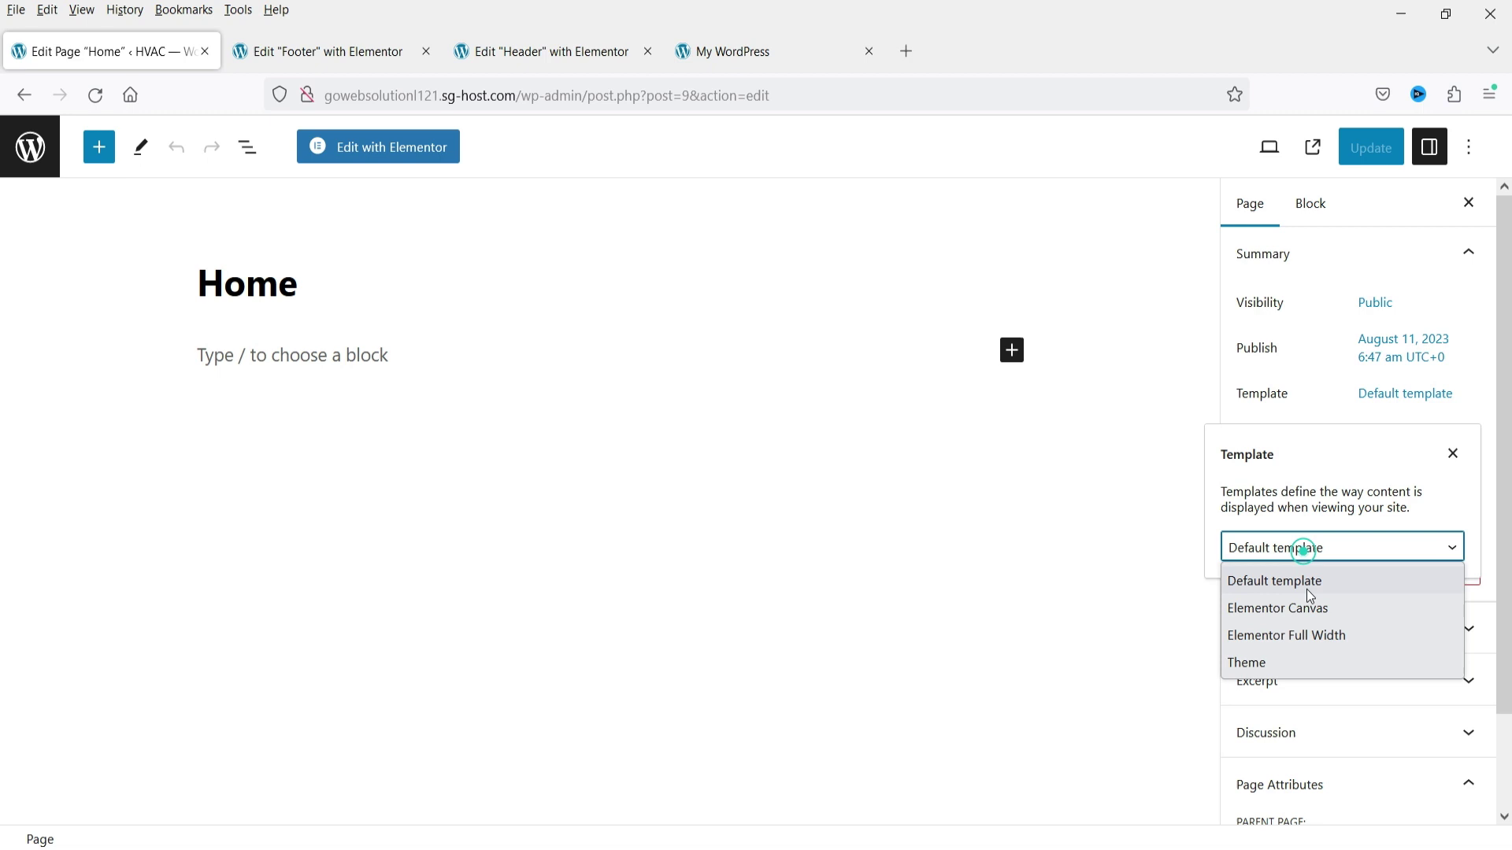
pyautogui.click(1313, 634)
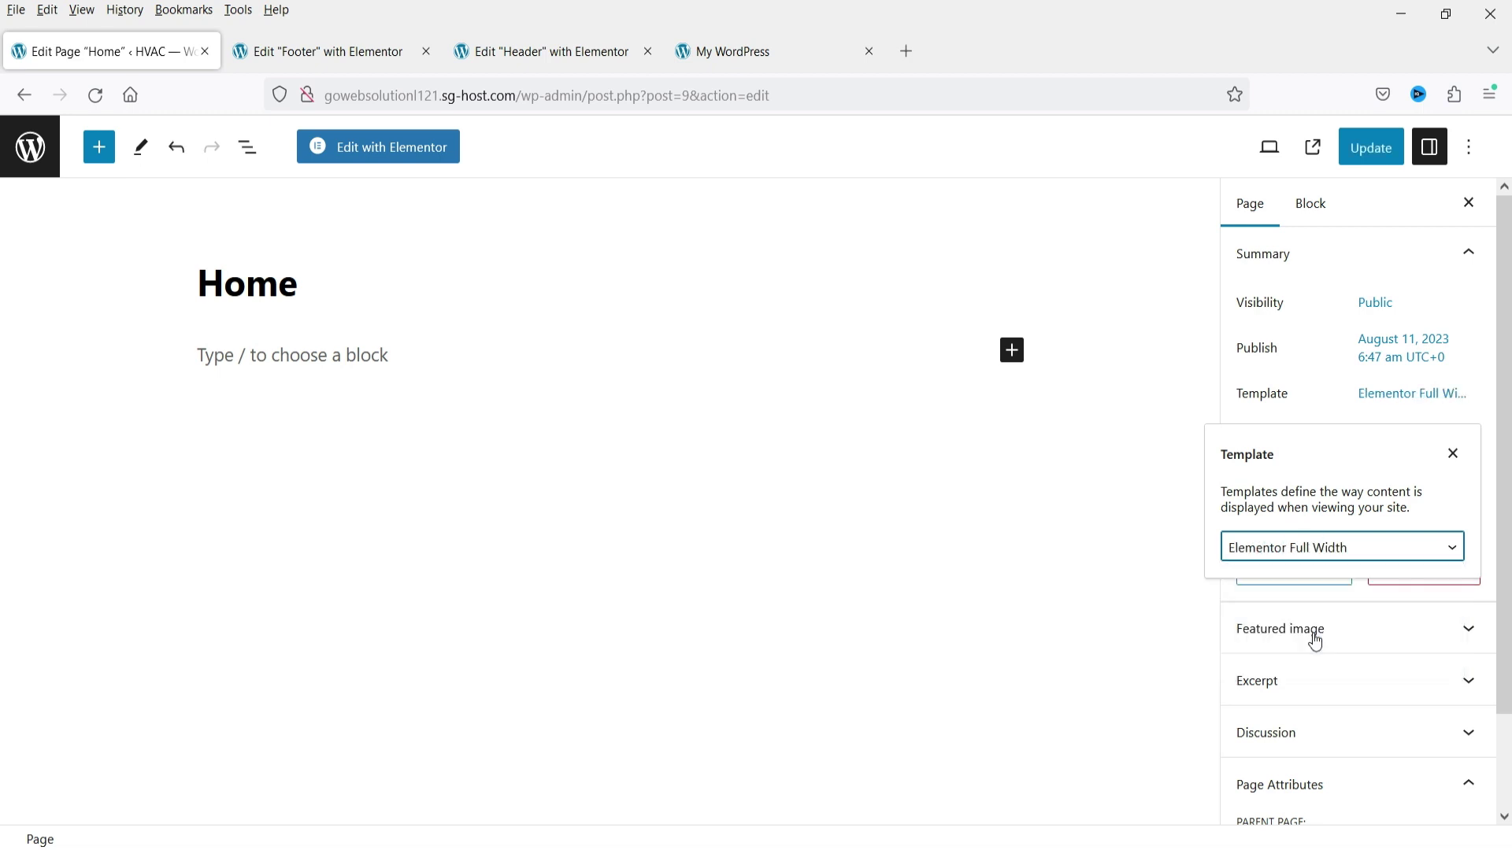
pyautogui.click(1147, 538)
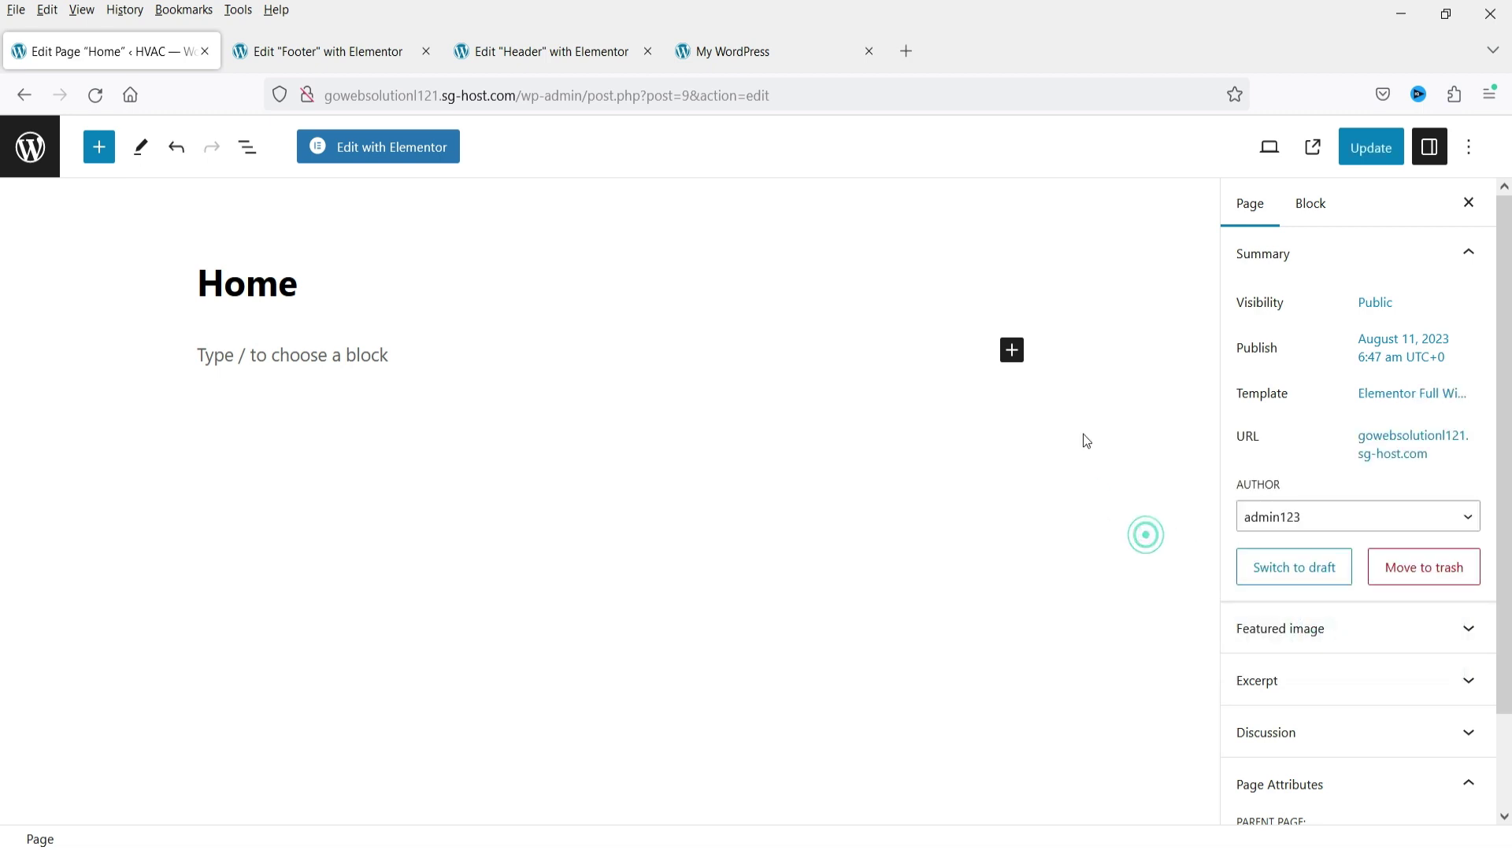
pyautogui.click(1351, 161)
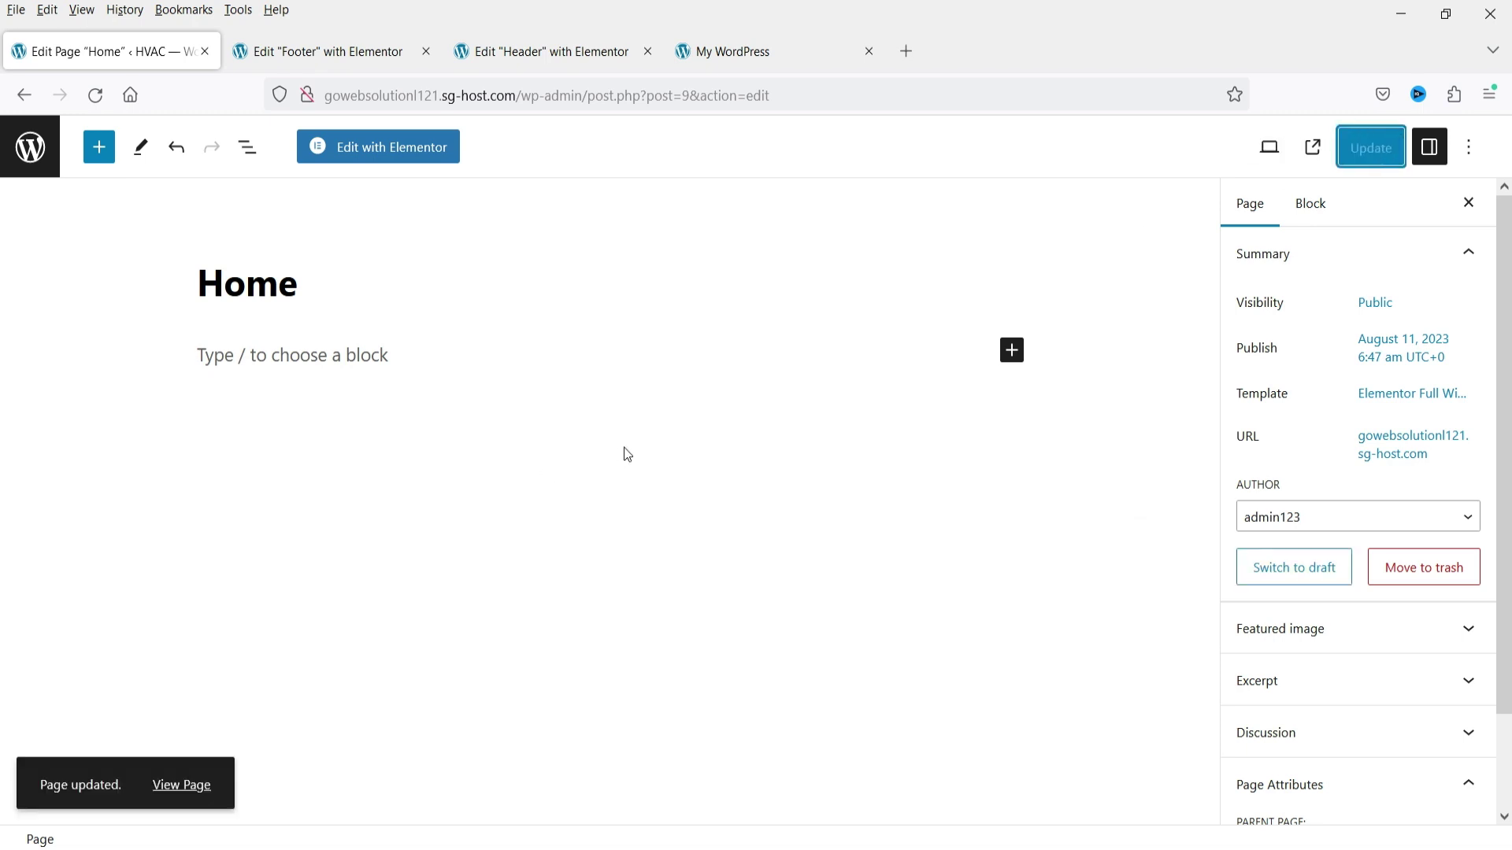
# - Open Home in Elementor and insert the saved Home template from My Templates
pyautogui.click(411, 161)
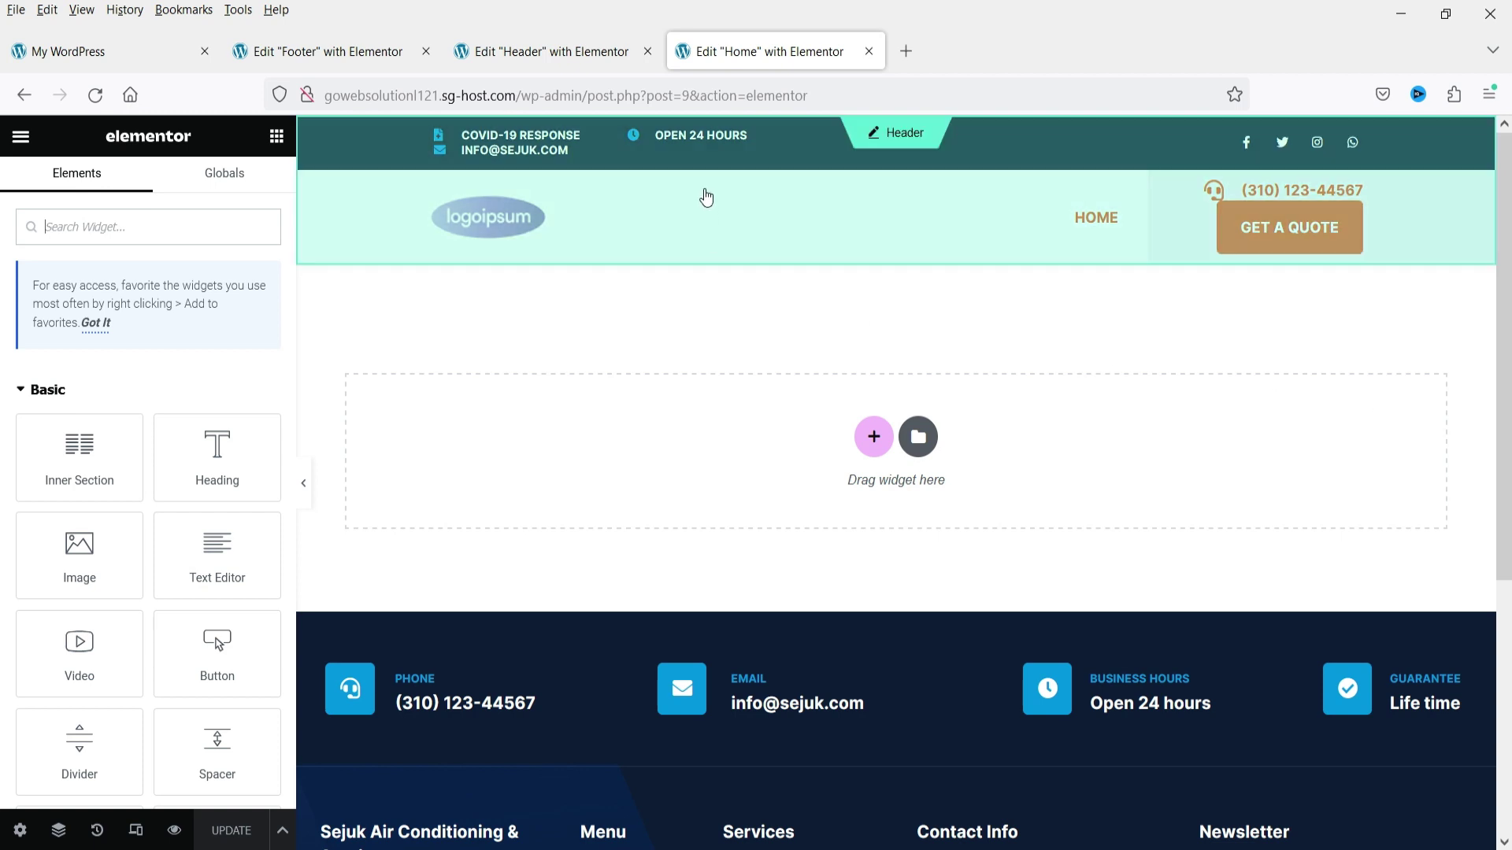
pyautogui.scroll(-4, 680, 477)
pyautogui.scroll(4, 680, 476)
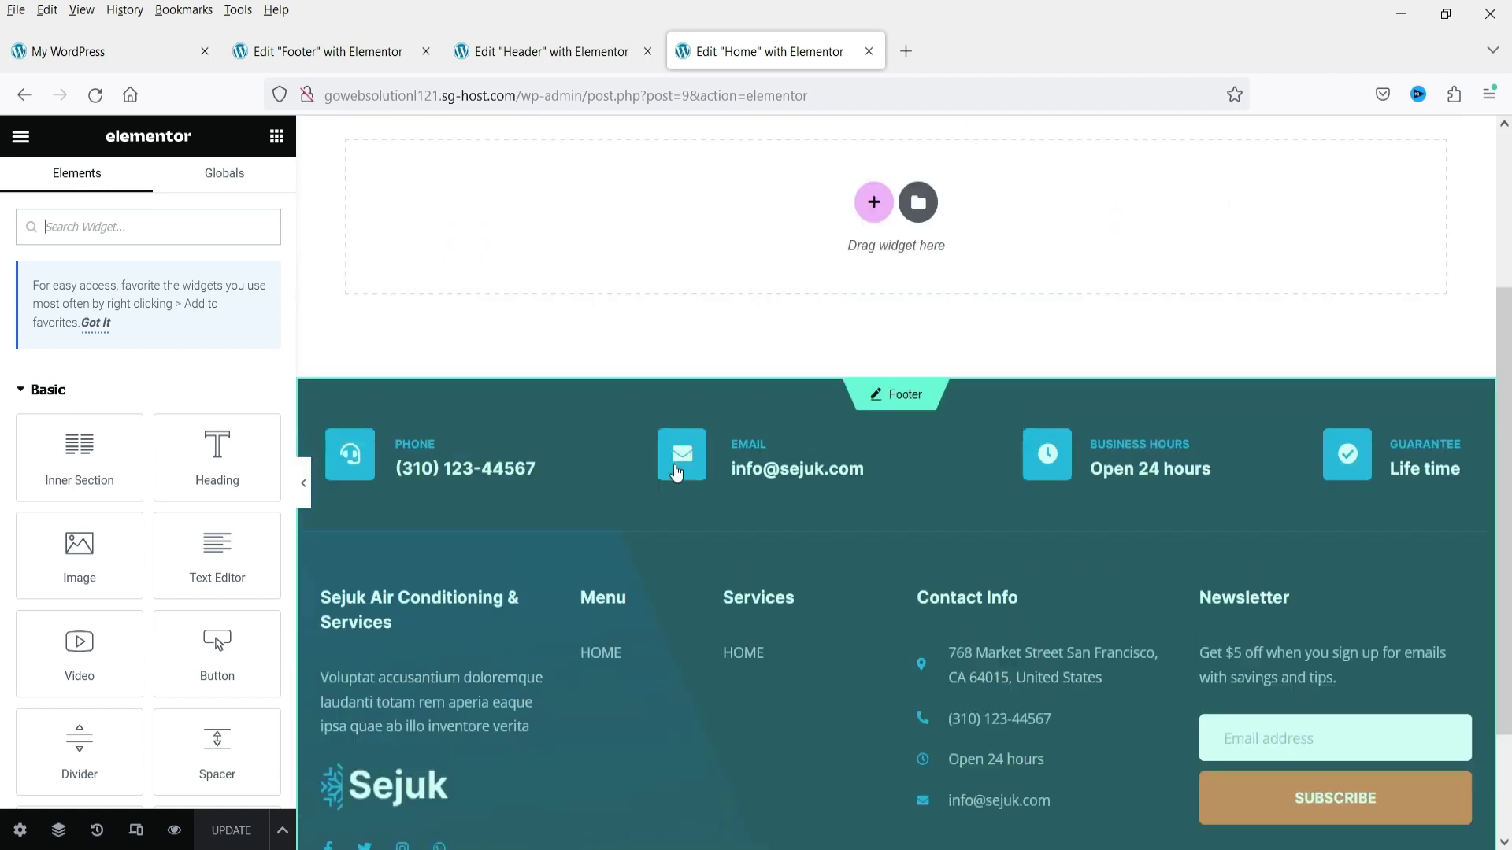
pyautogui.click(918, 438)
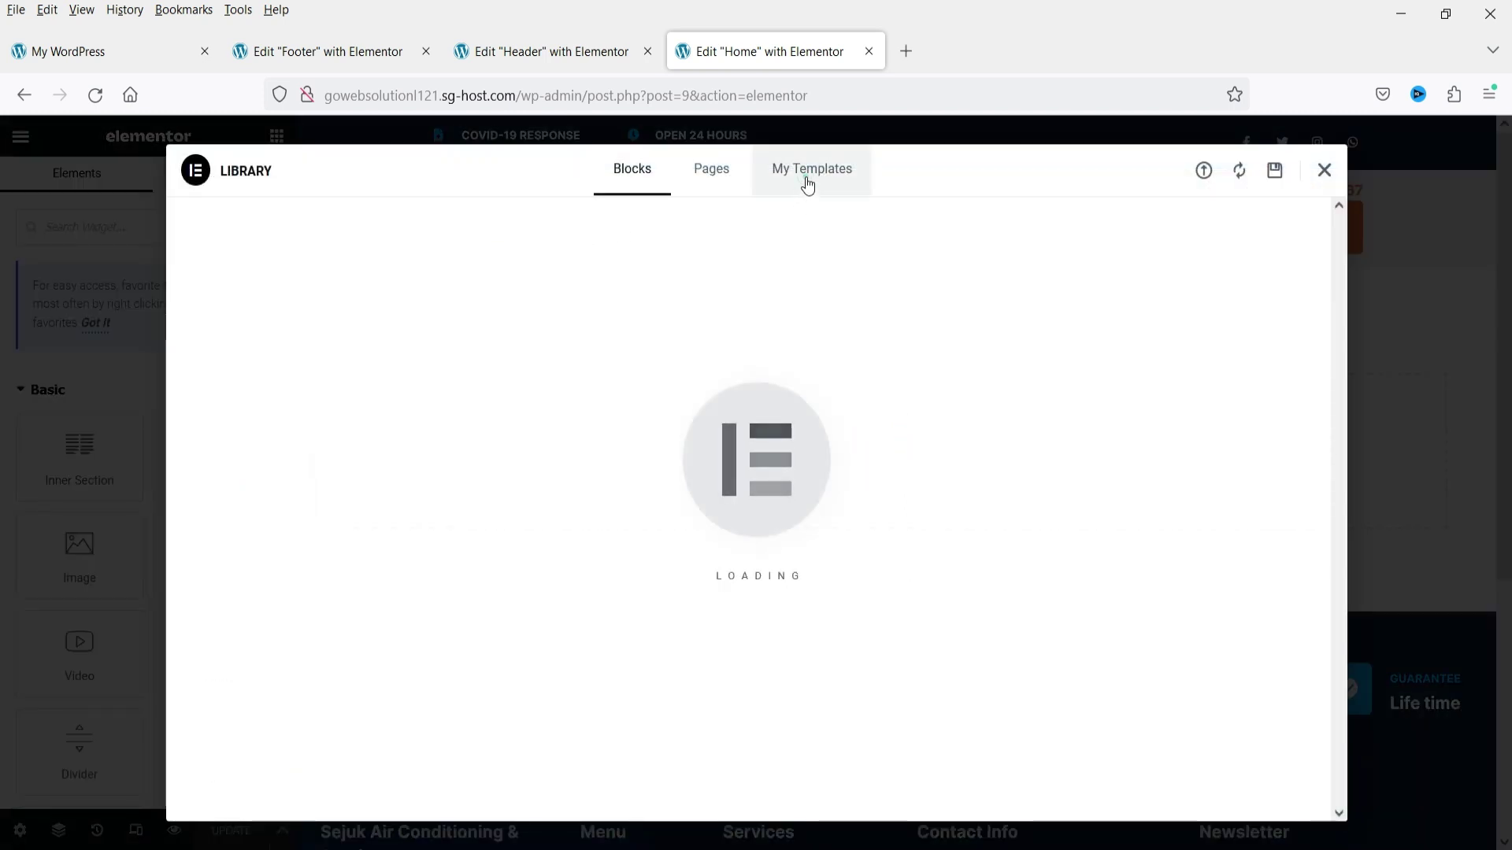
pyautogui.click(808, 184)
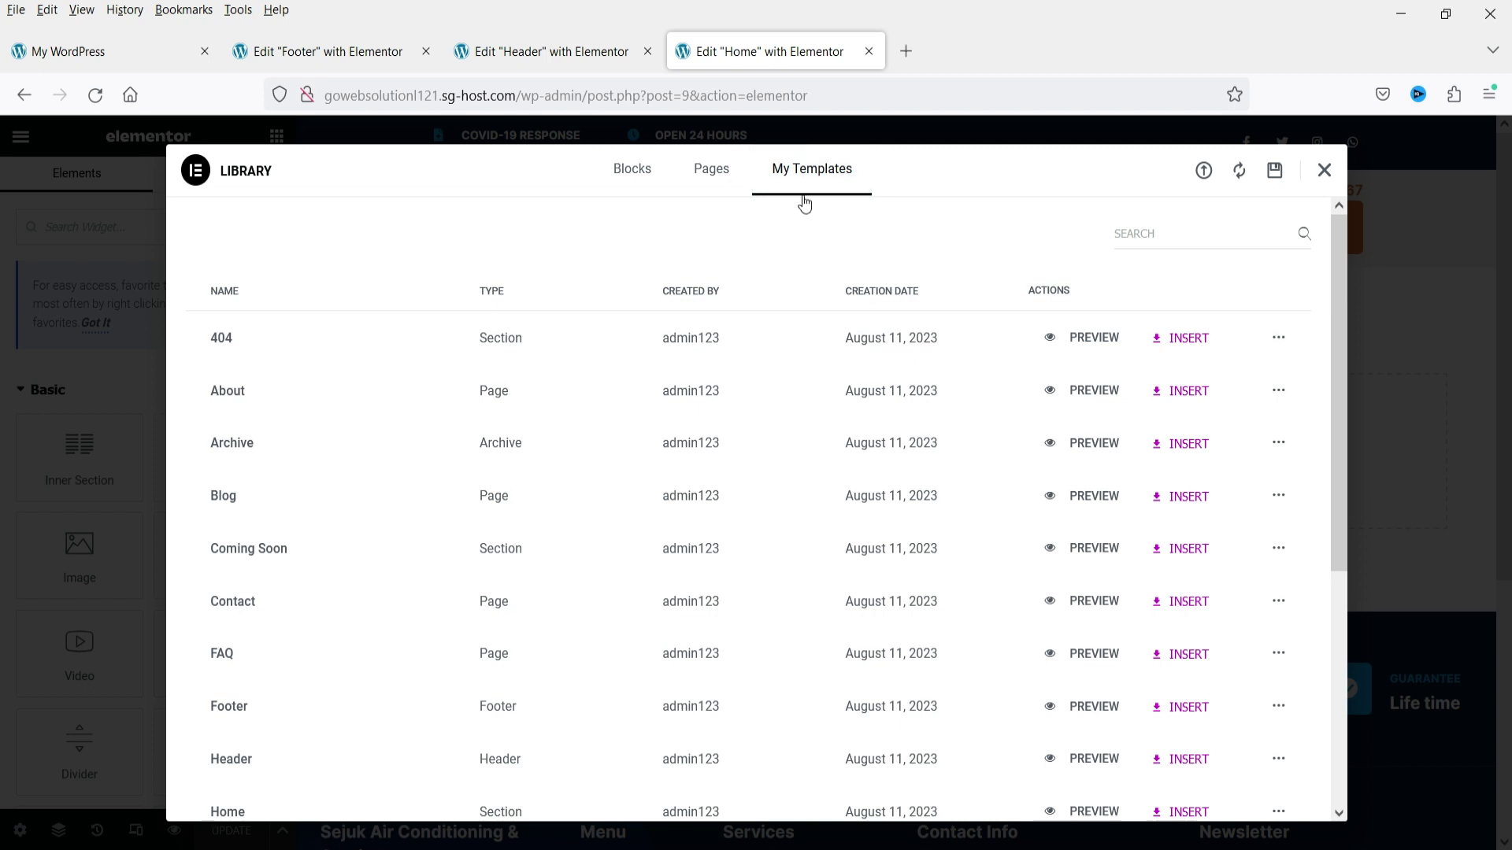
pyautogui.scroll(-3, 433, 431)
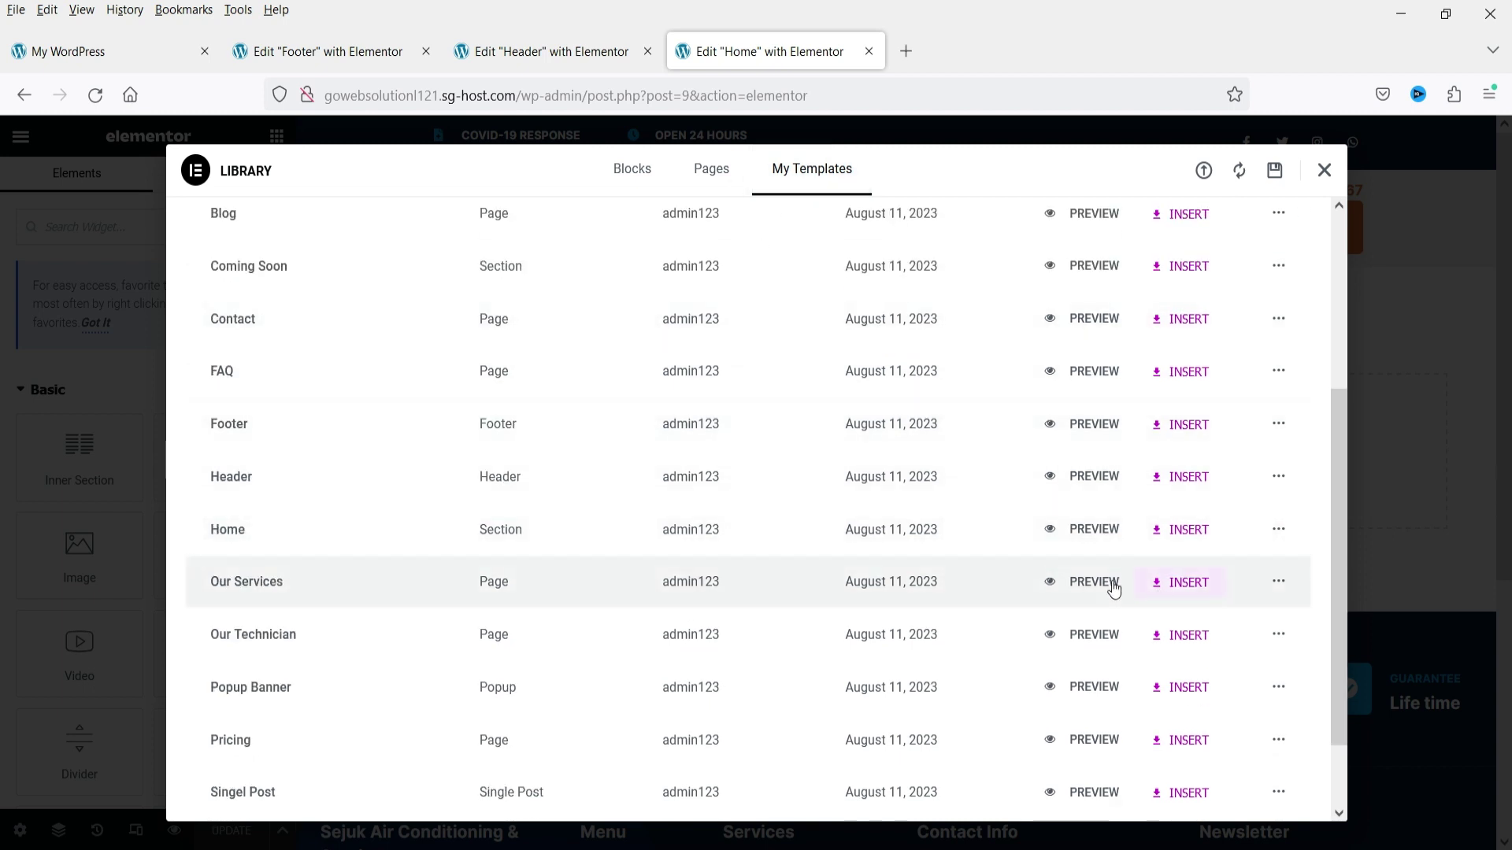
pyautogui.click(1187, 530)
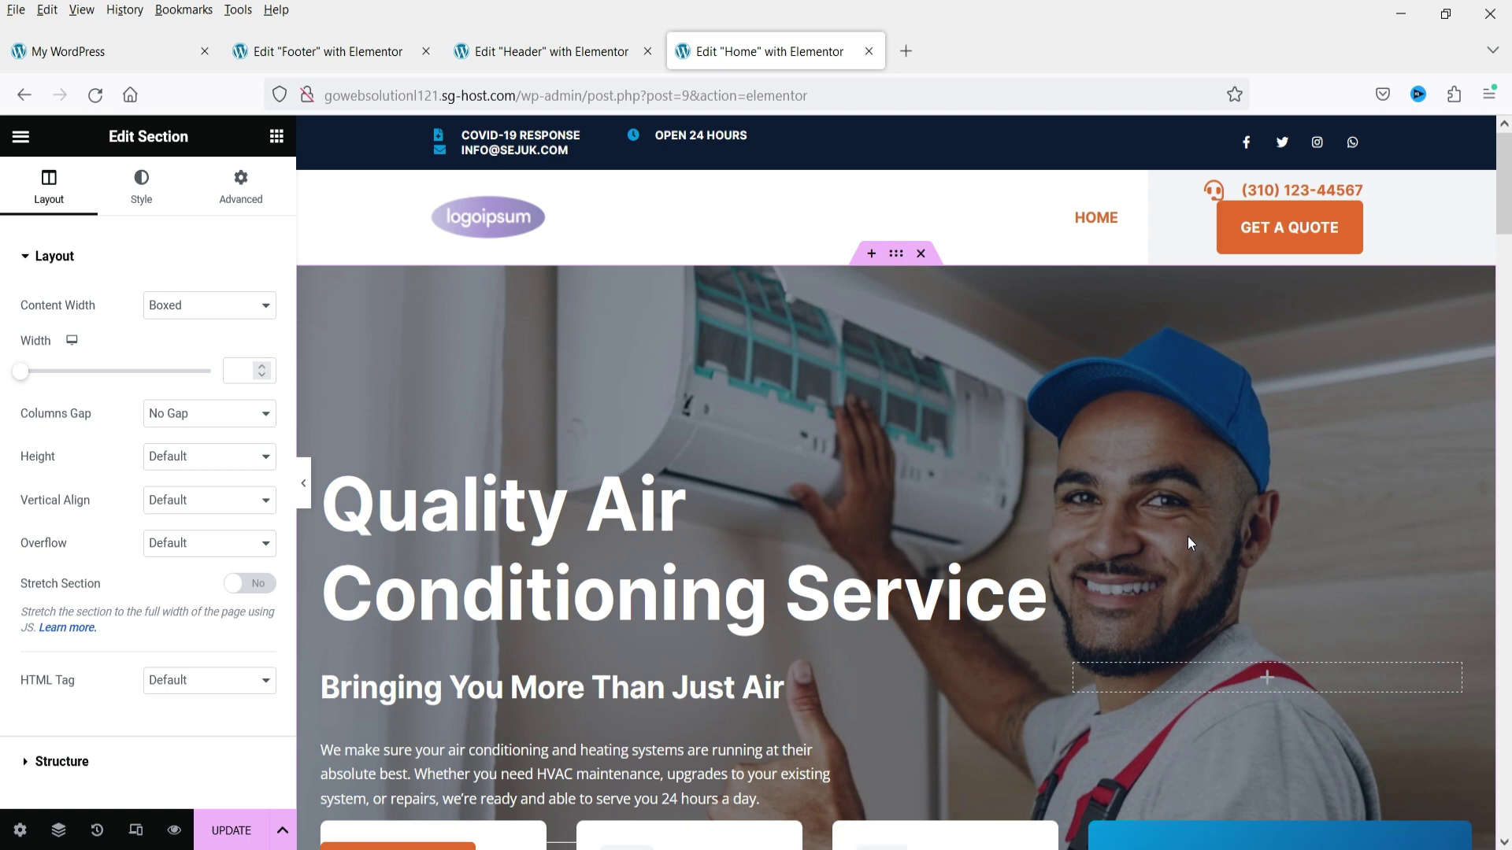
# - Scroll through the inserted Home sections and save the page with UPDATE
pyautogui.scroll(-2, 1360, 390)
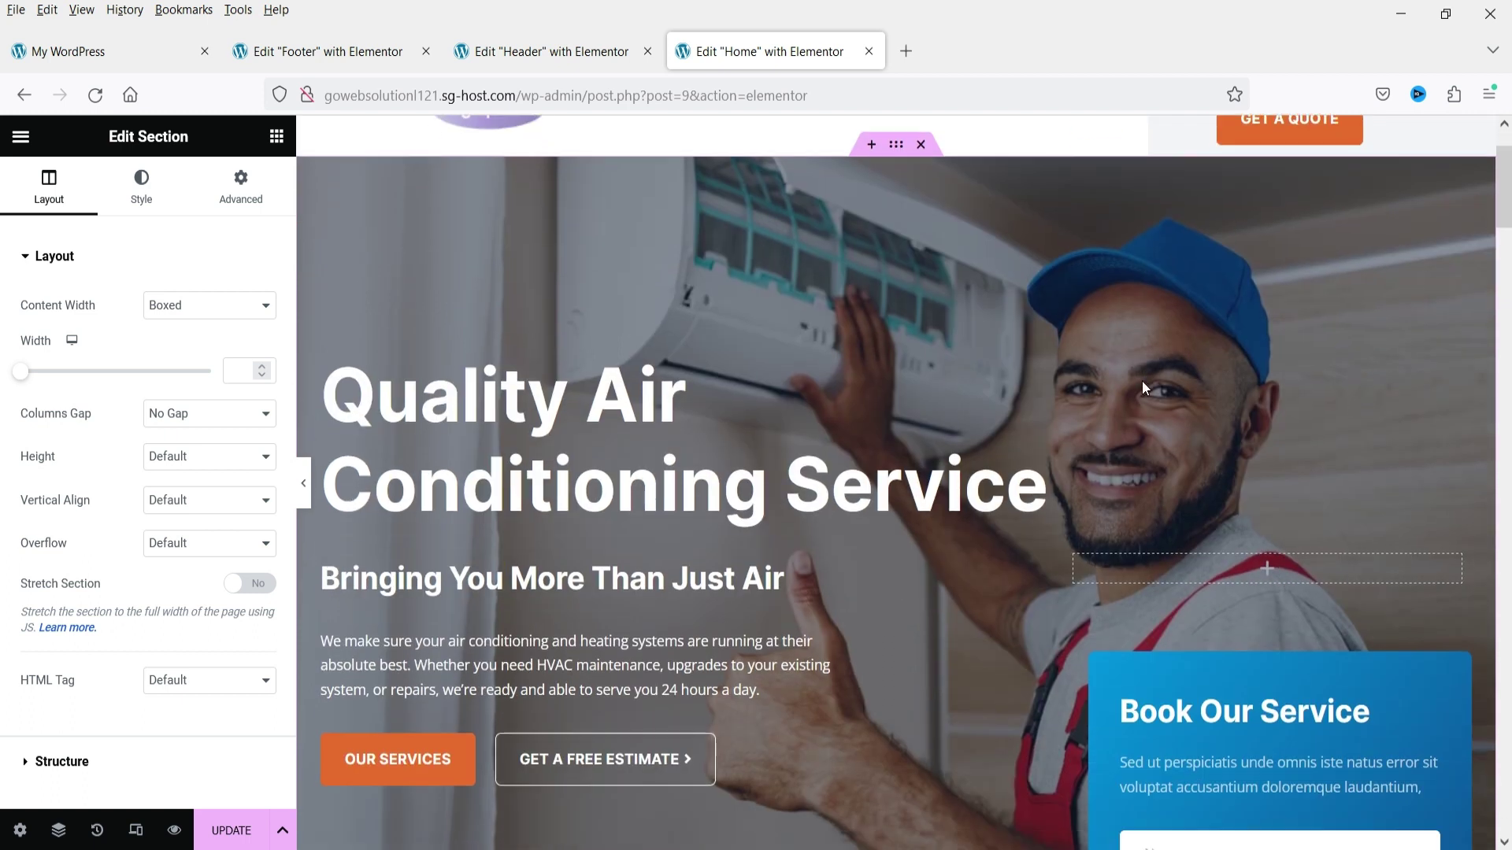
pyautogui.scroll(-12, 1132, 388)
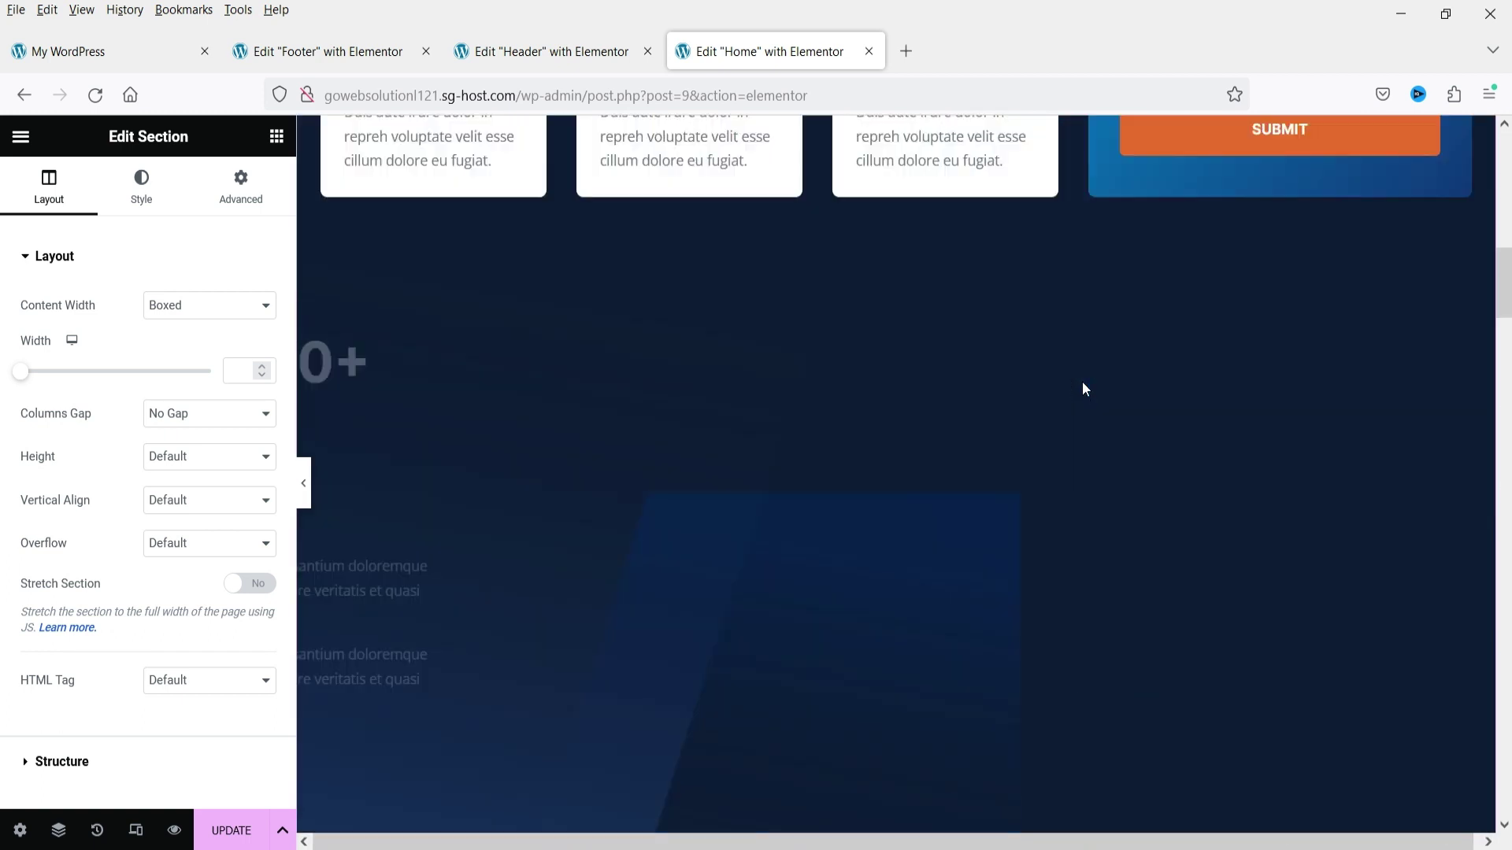
pyautogui.scroll(-10, 1082, 380)
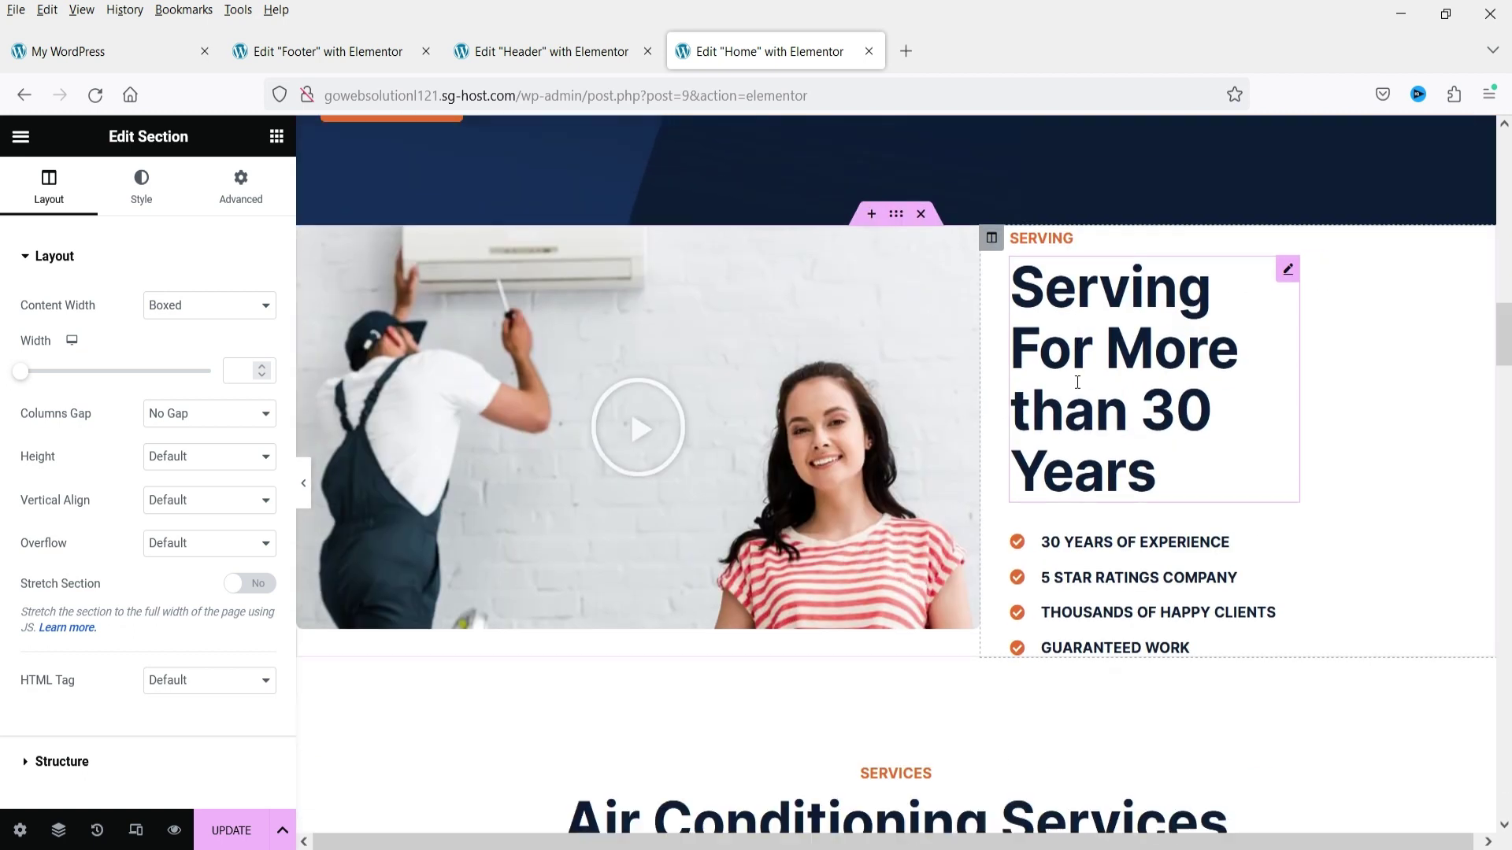
pyautogui.scroll(-5, 1076, 384)
pyautogui.scroll(-10, 1066, 393)
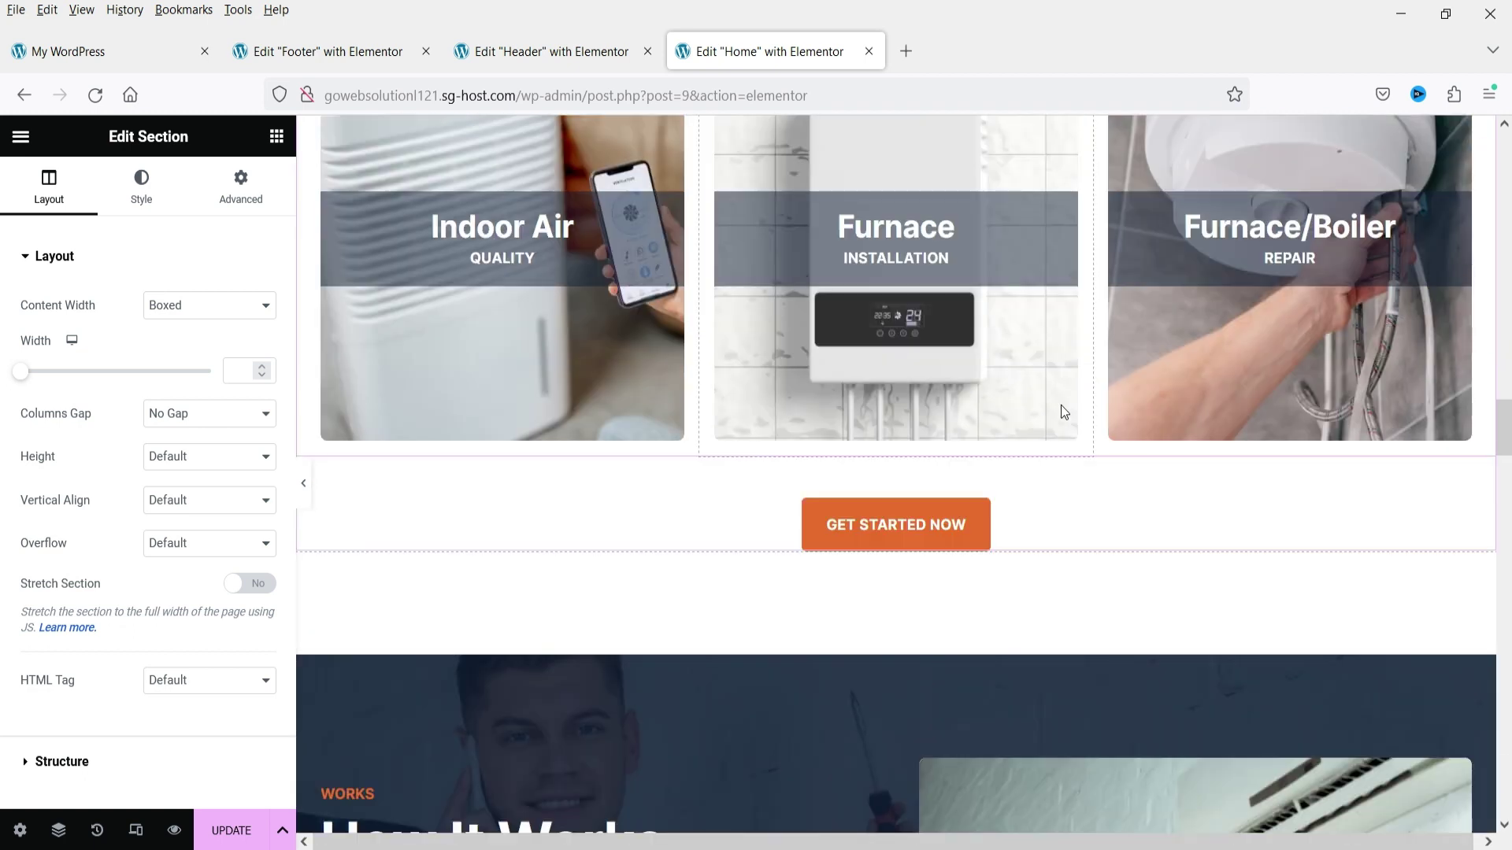
pyautogui.scroll(-10, 914, 399)
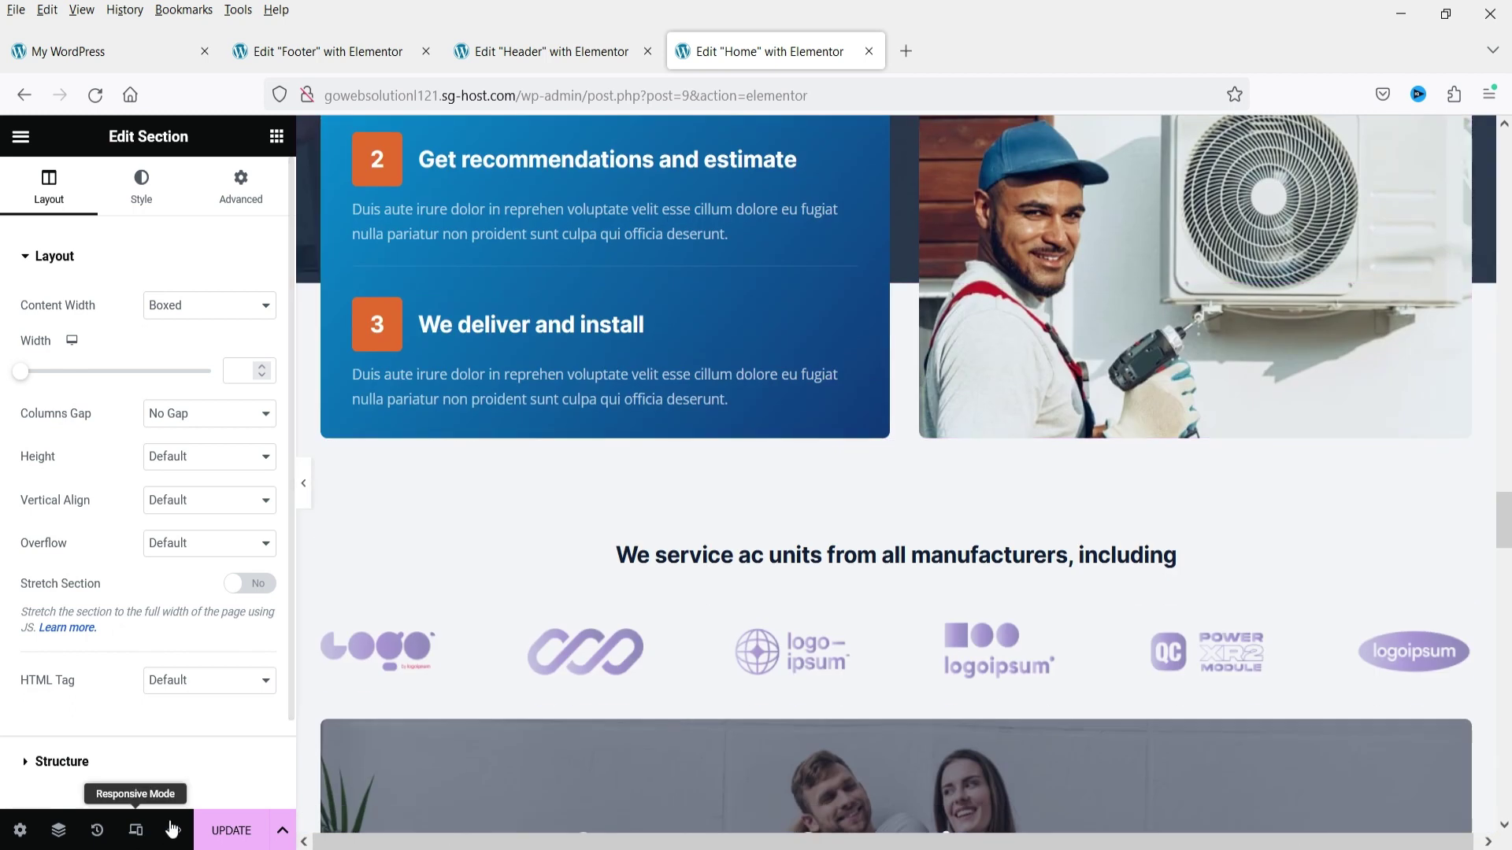
pyautogui.click(210, 828)
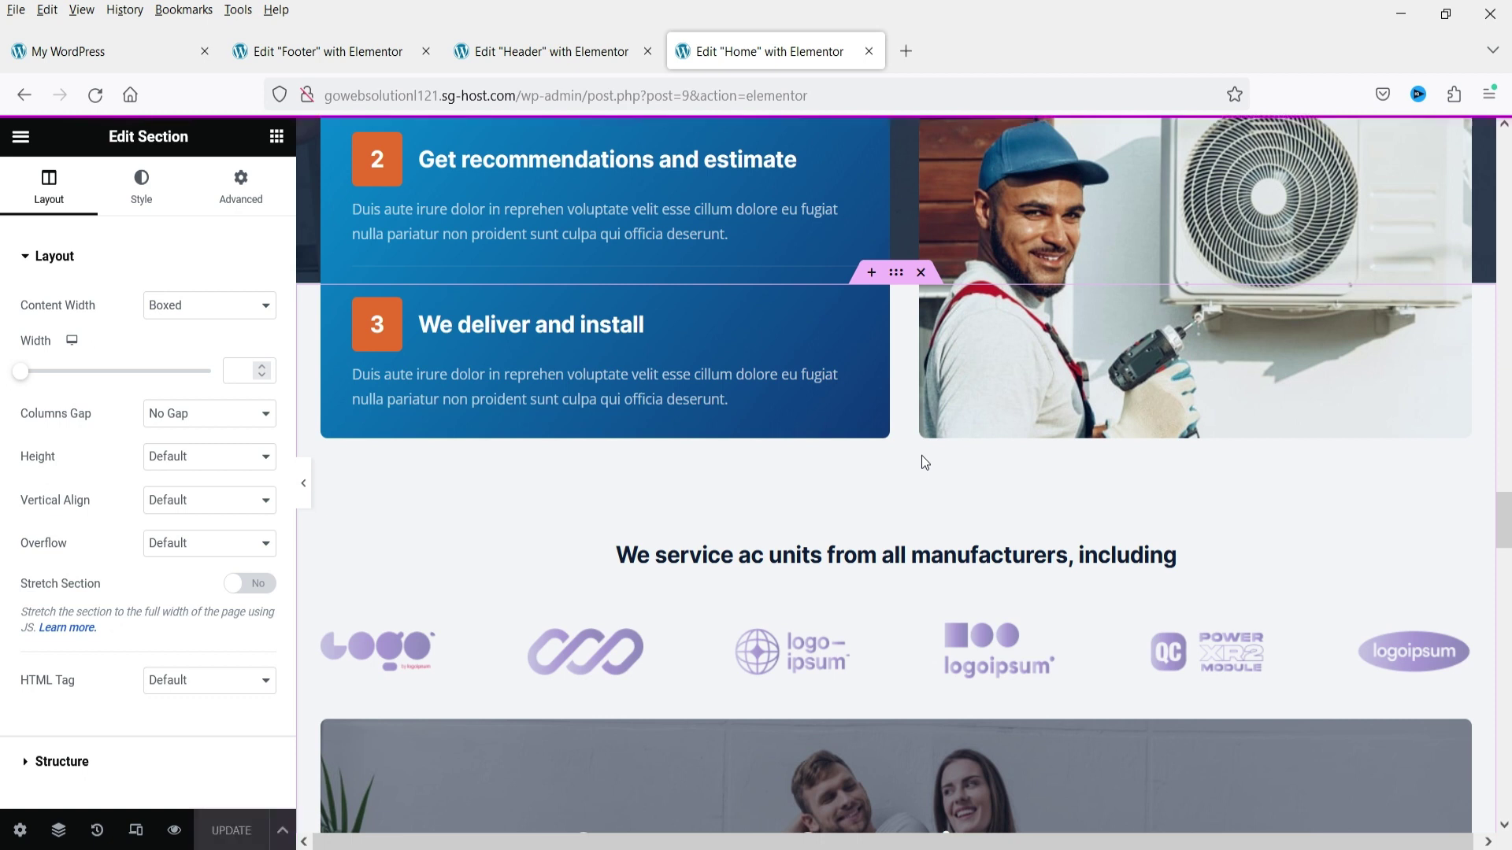
# - Open the live Home page in a new browser tab from the editor menu
pyautogui.click(21, 136)
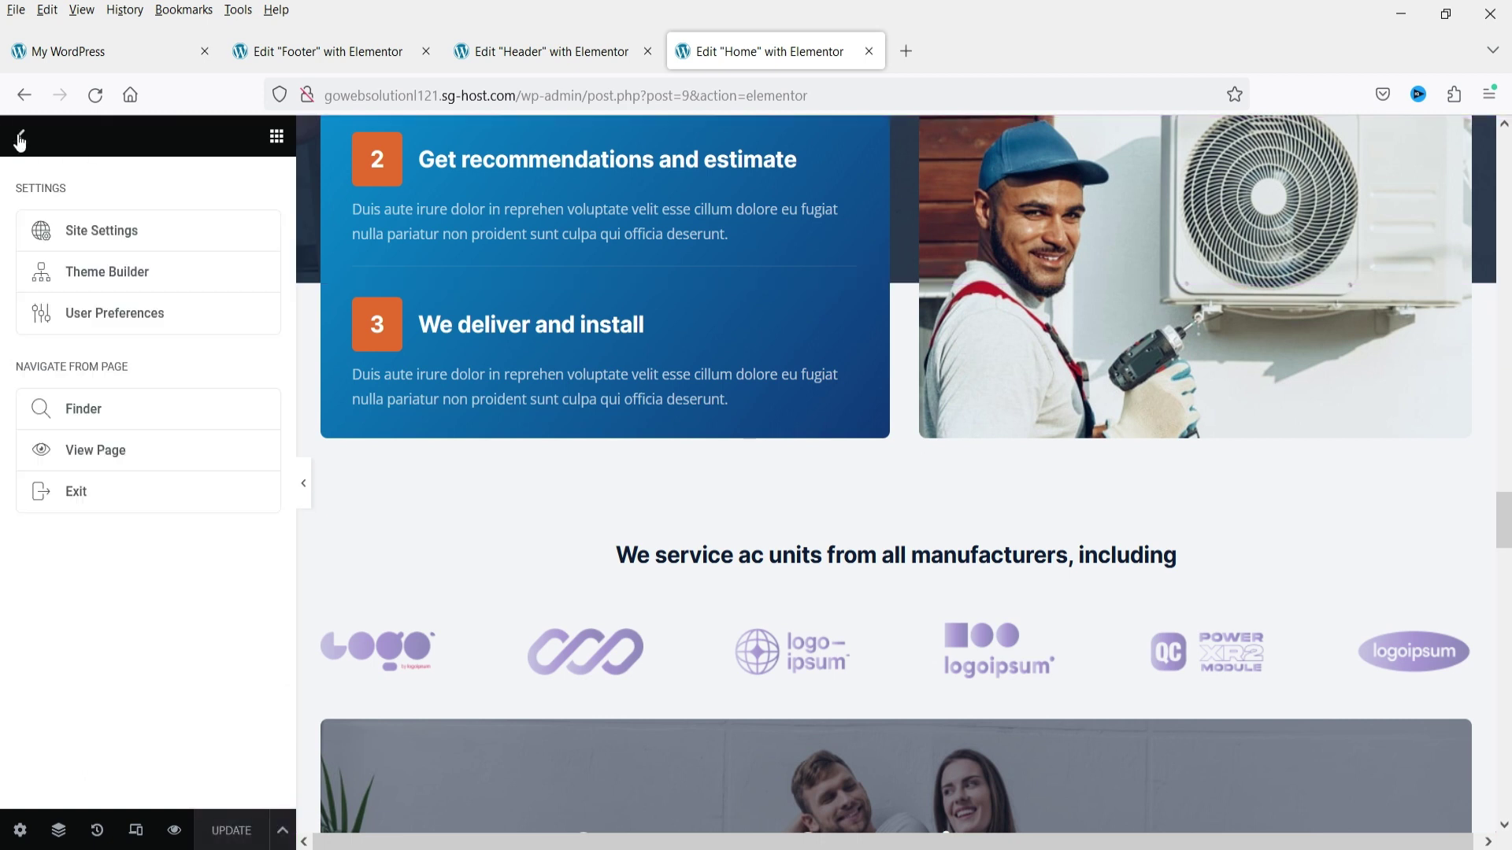
pyautogui.rightClick(93, 457)
pyautogui.click(155, 474)
# - Review the live Home page's hero, Book Our Service form and Top Rated Heating section
pyautogui.click(997, 50)
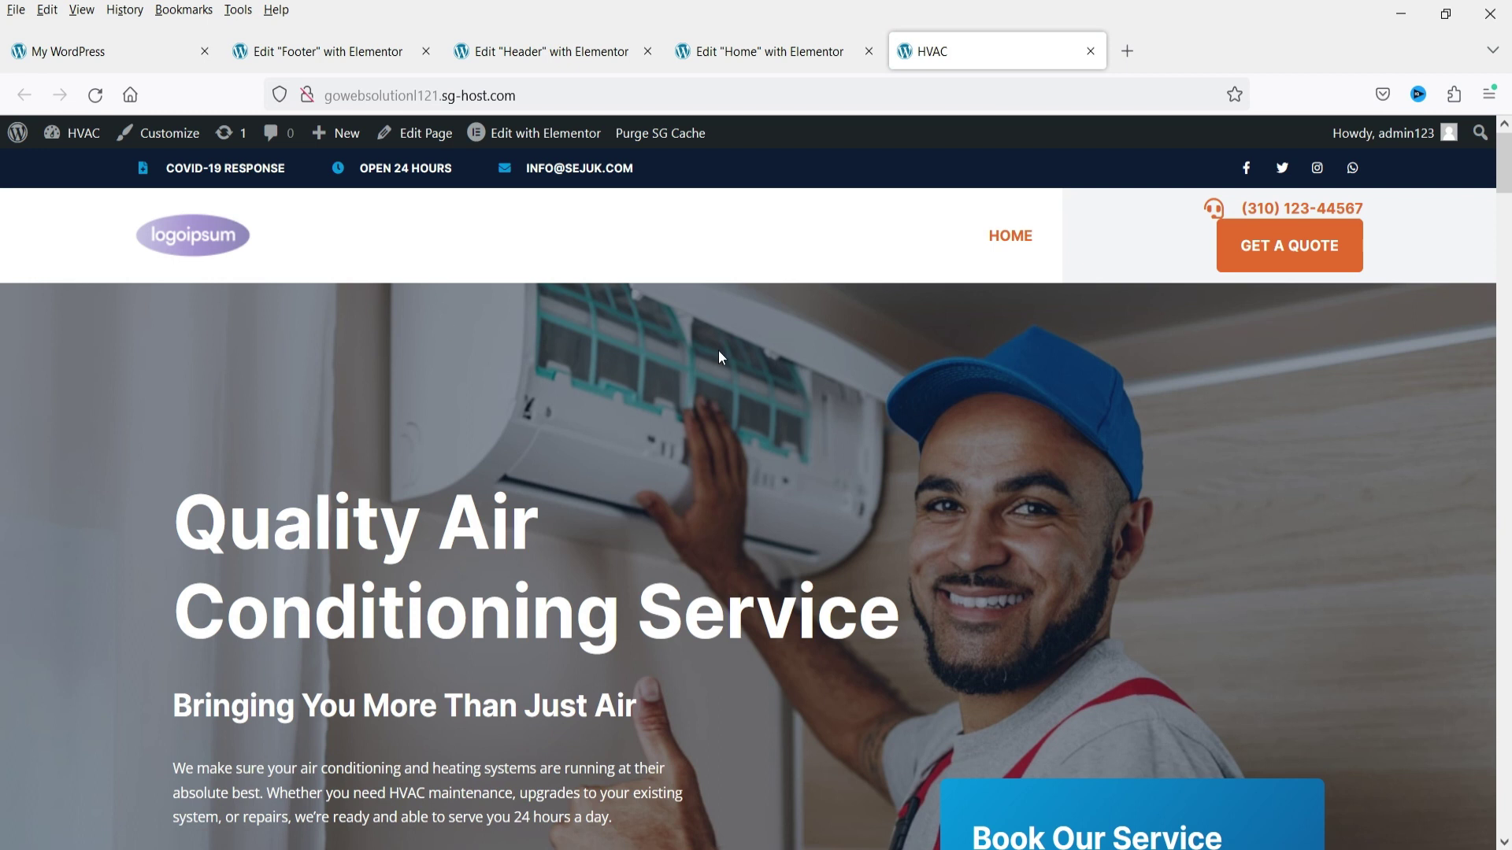
pyautogui.scroll(-15, 712, 370)
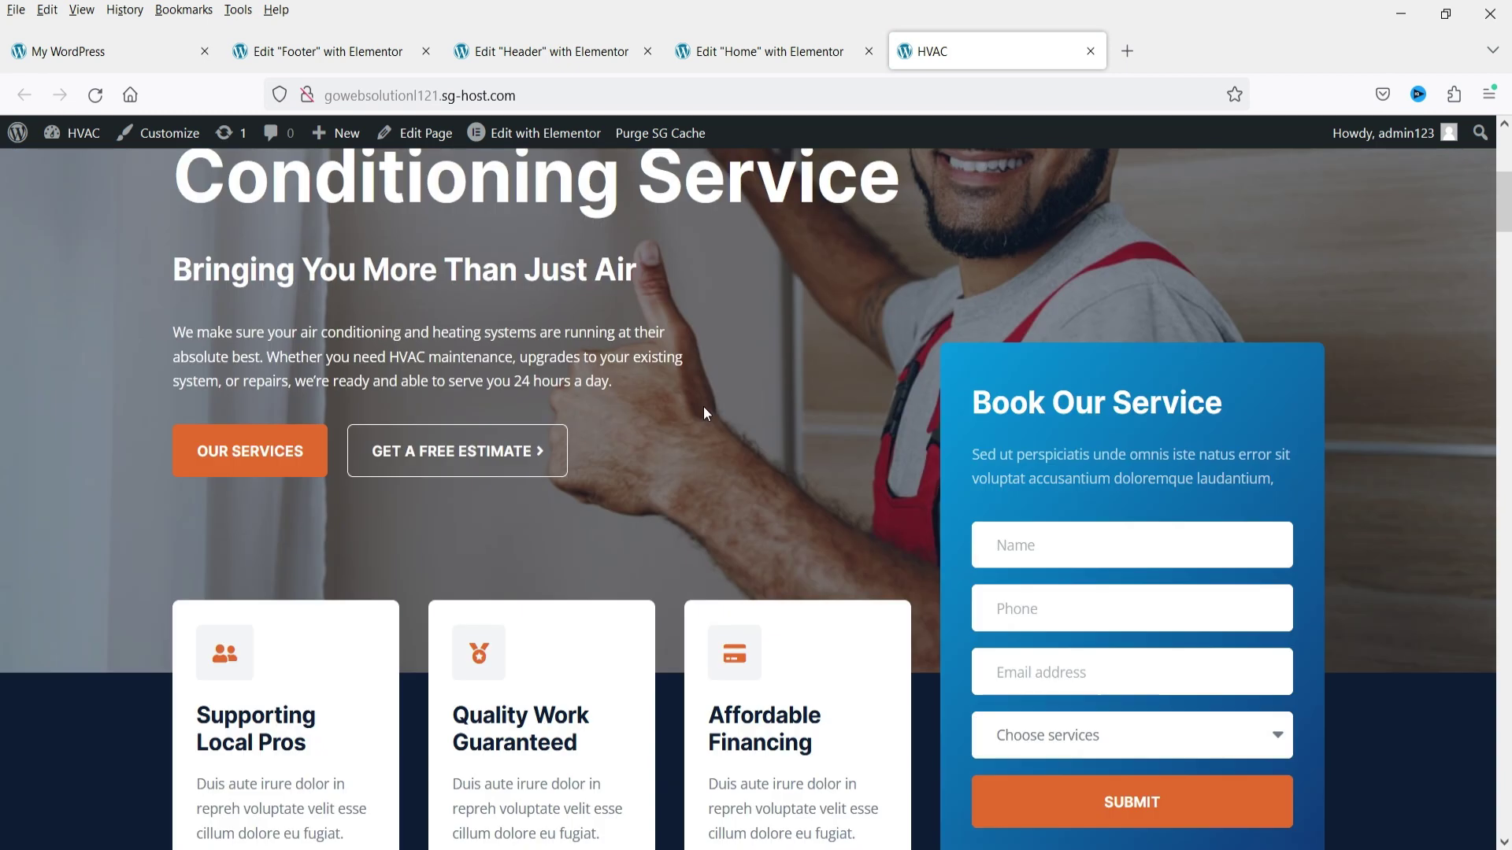
pyautogui.scroll(-20, 691, 419)
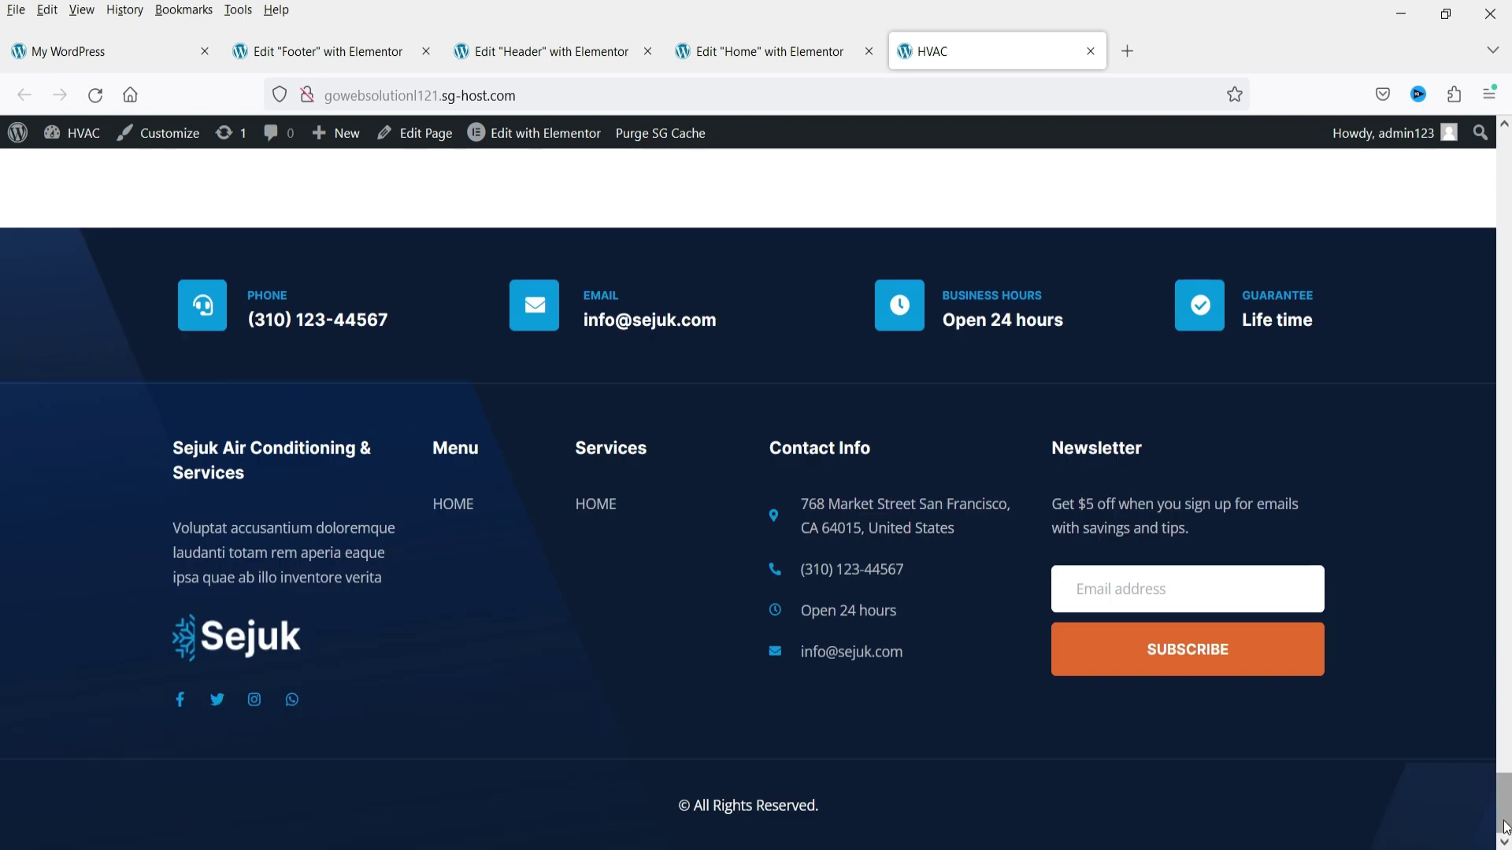
pyautogui.moveTo(1504, 811); pyautogui.dragTo(1503, 137)
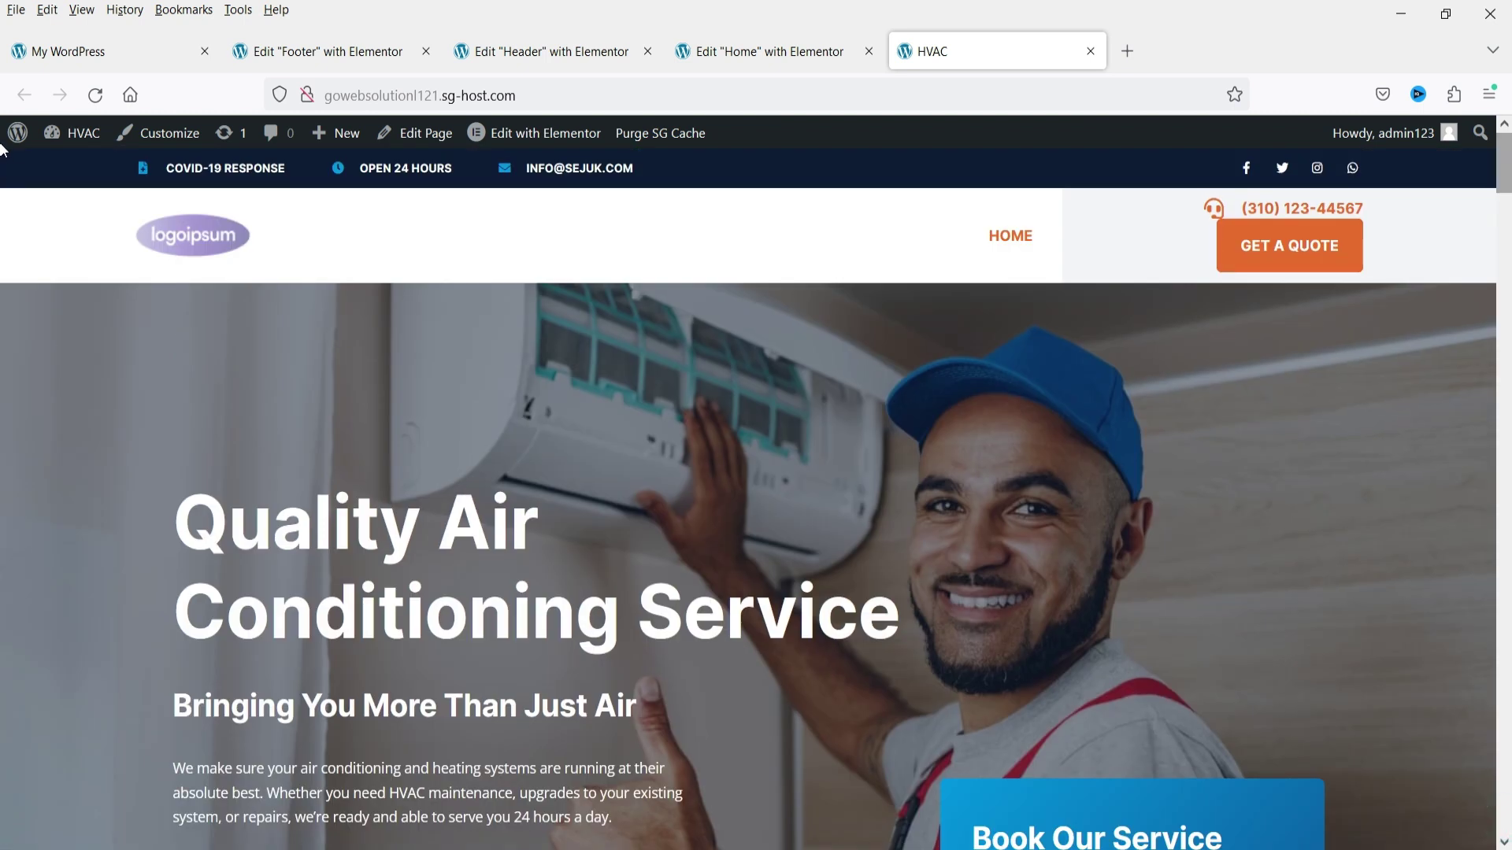
pyautogui.moveTo(538, 143)
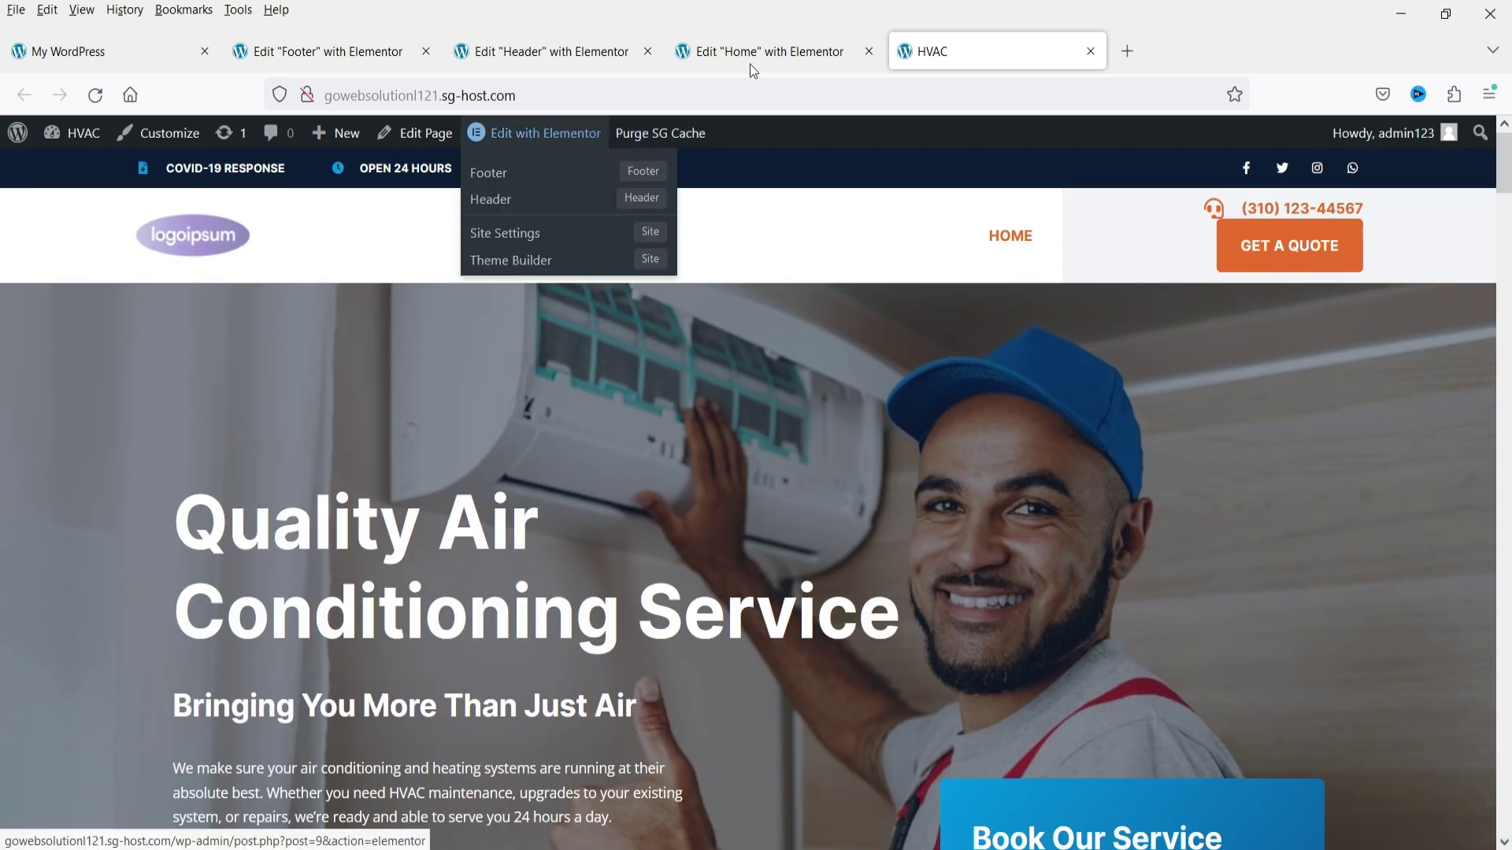
pyautogui.click(775, 51)
pyautogui.scroll(15, 747, 520)
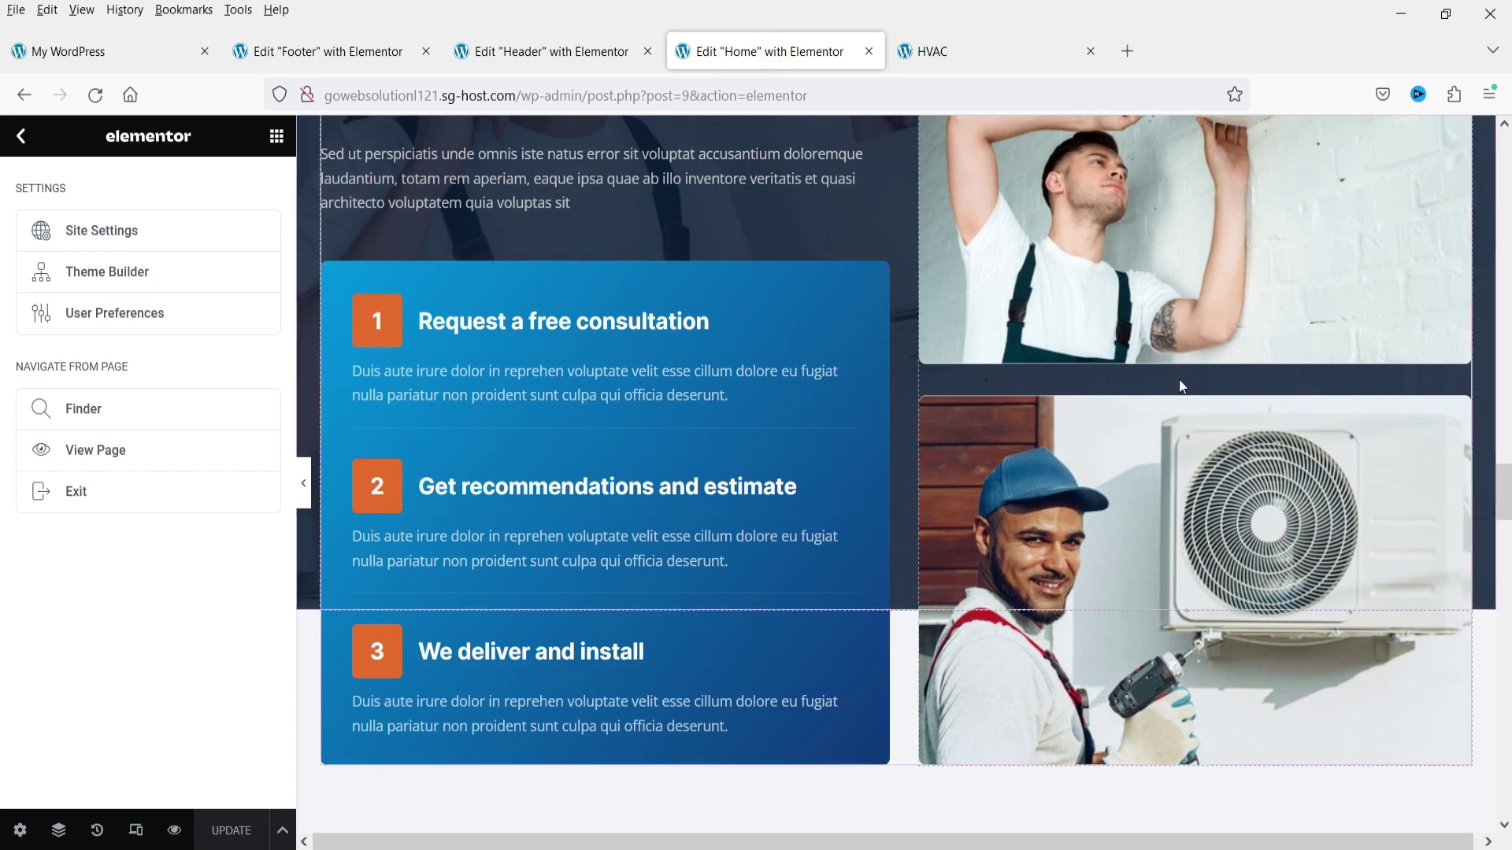
pyautogui.scroll(15, 968, 449)
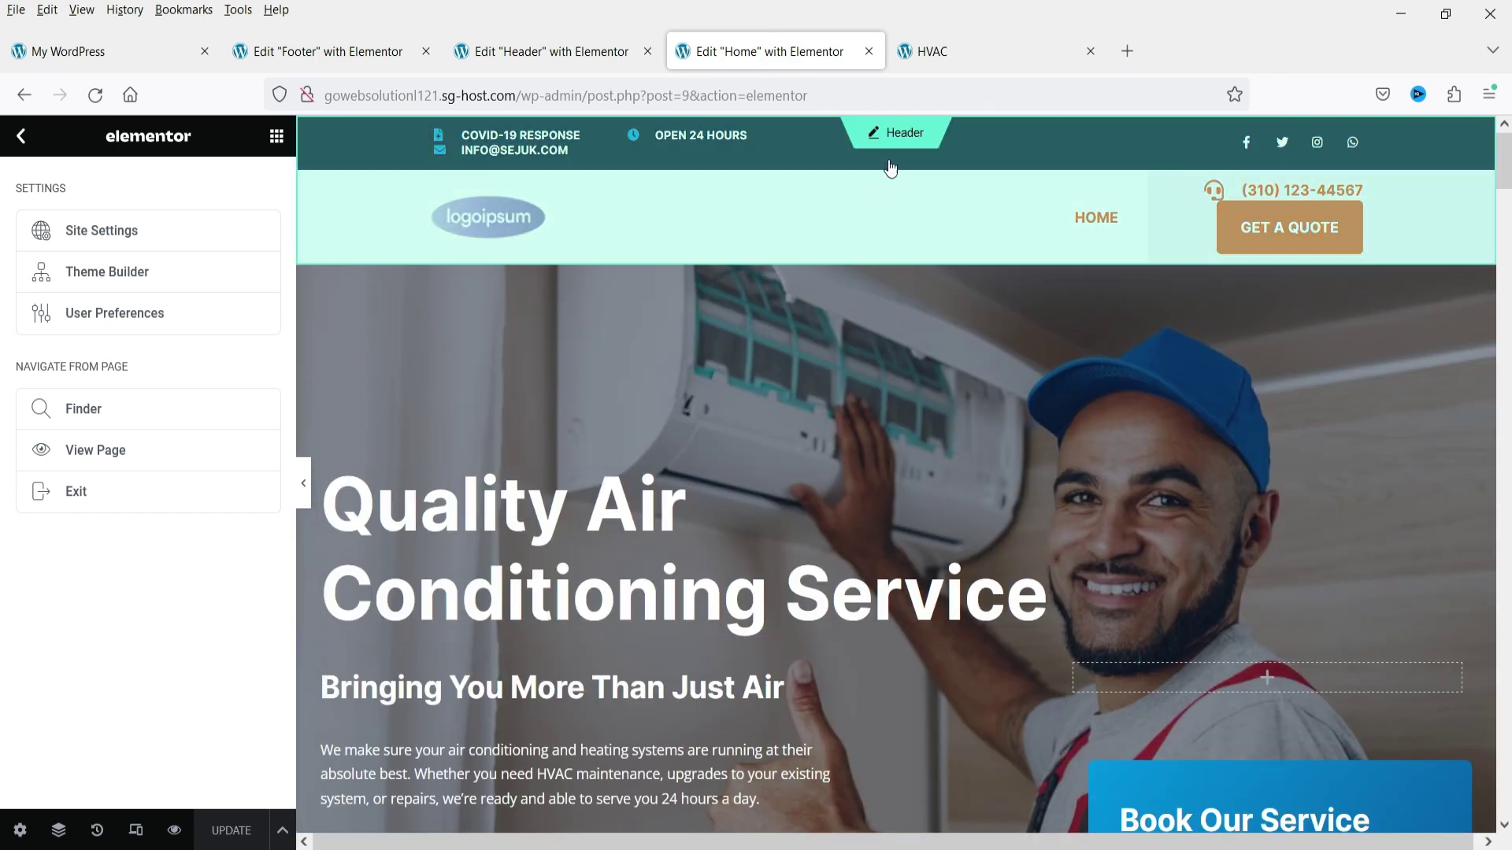
pyautogui.click(964, 57)
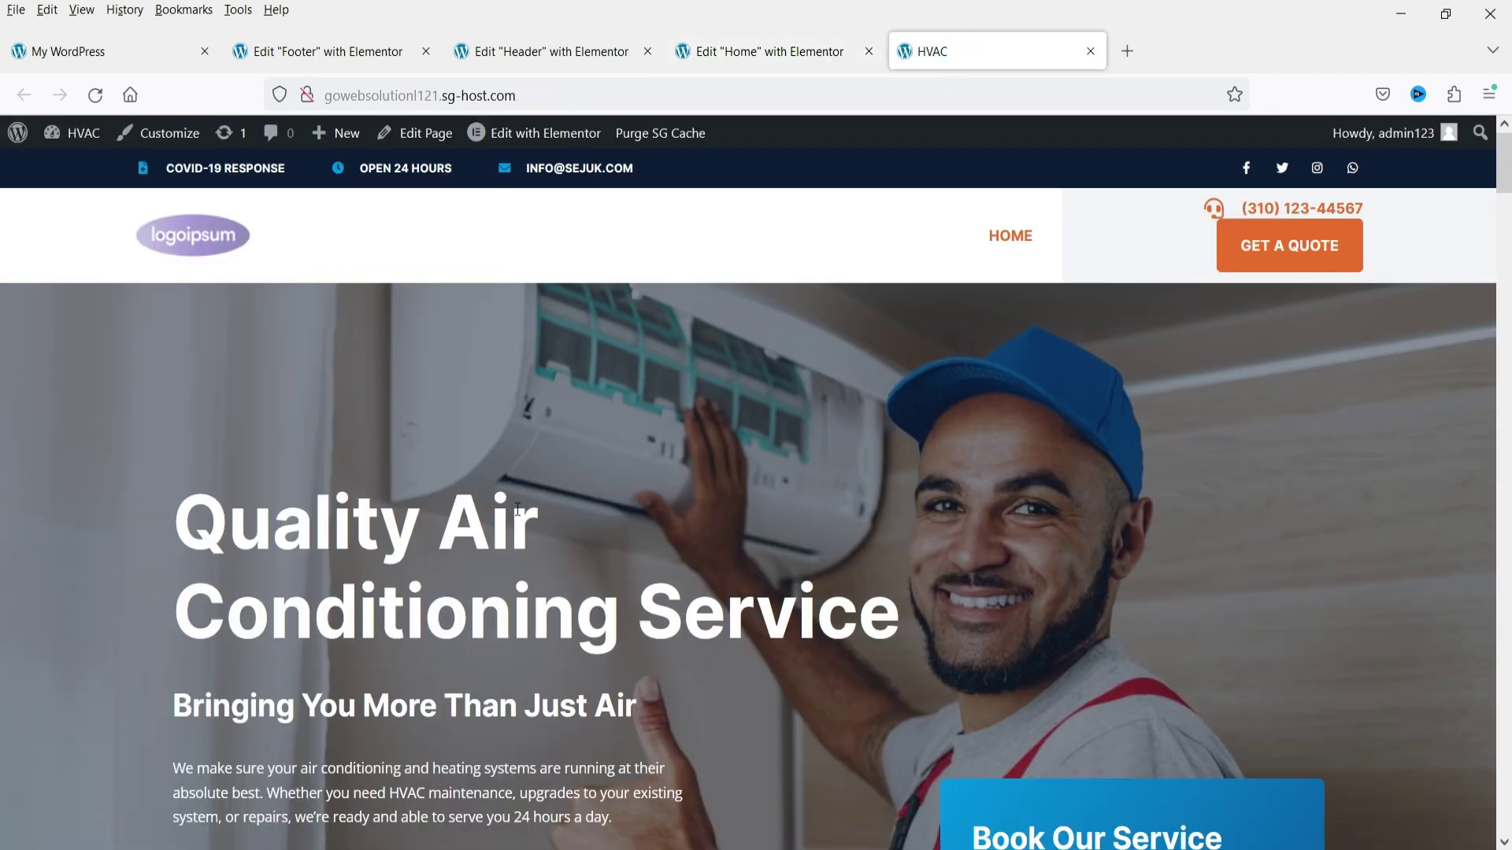
# - Create a new page titled 'Contact' using the Elementor Full Width template
pyautogui.moveTo(339, 138)
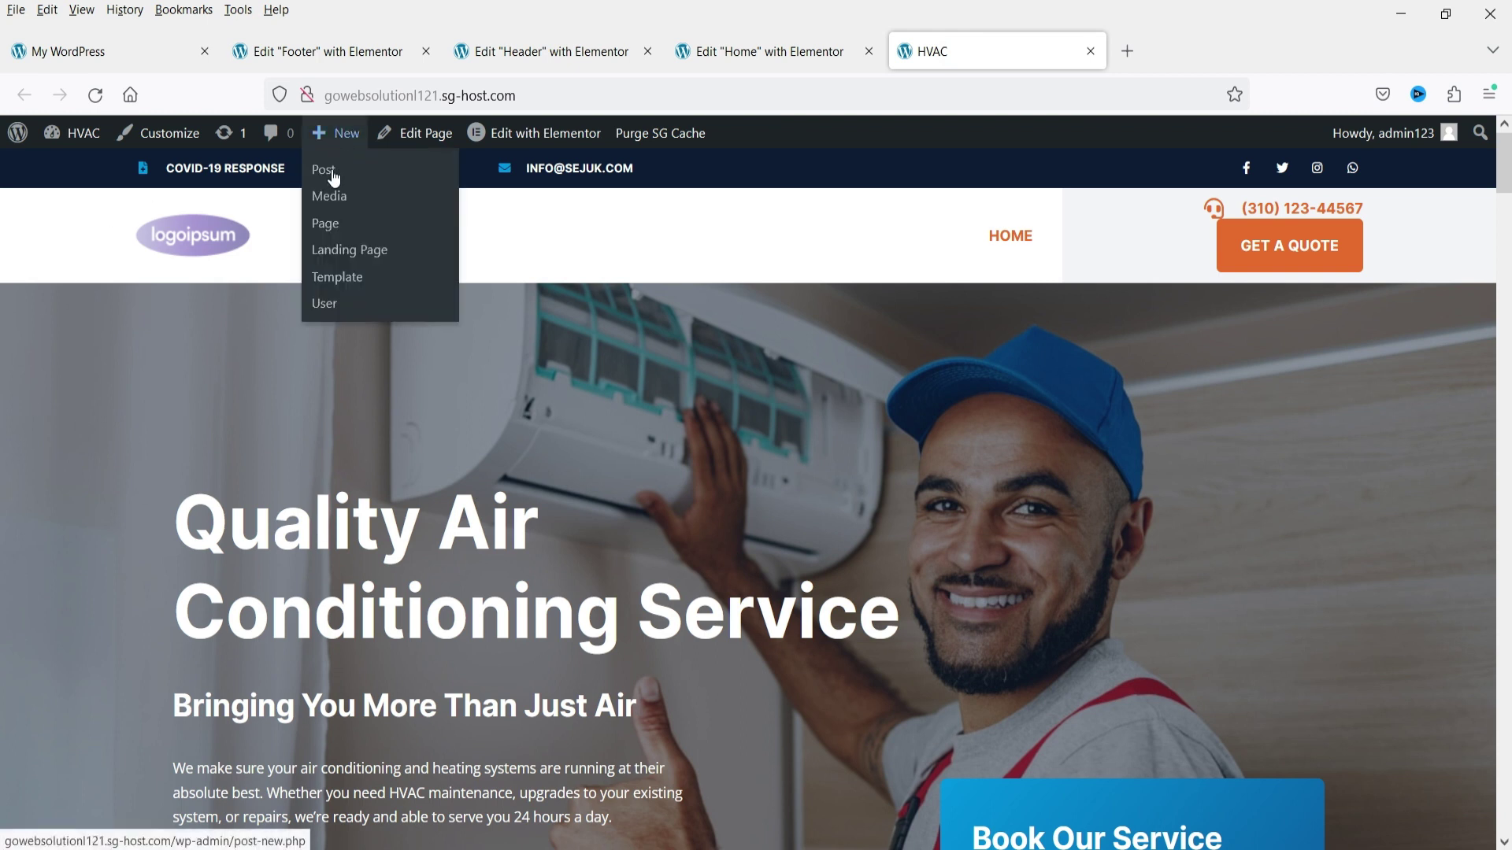
pyautogui.click(330, 228)
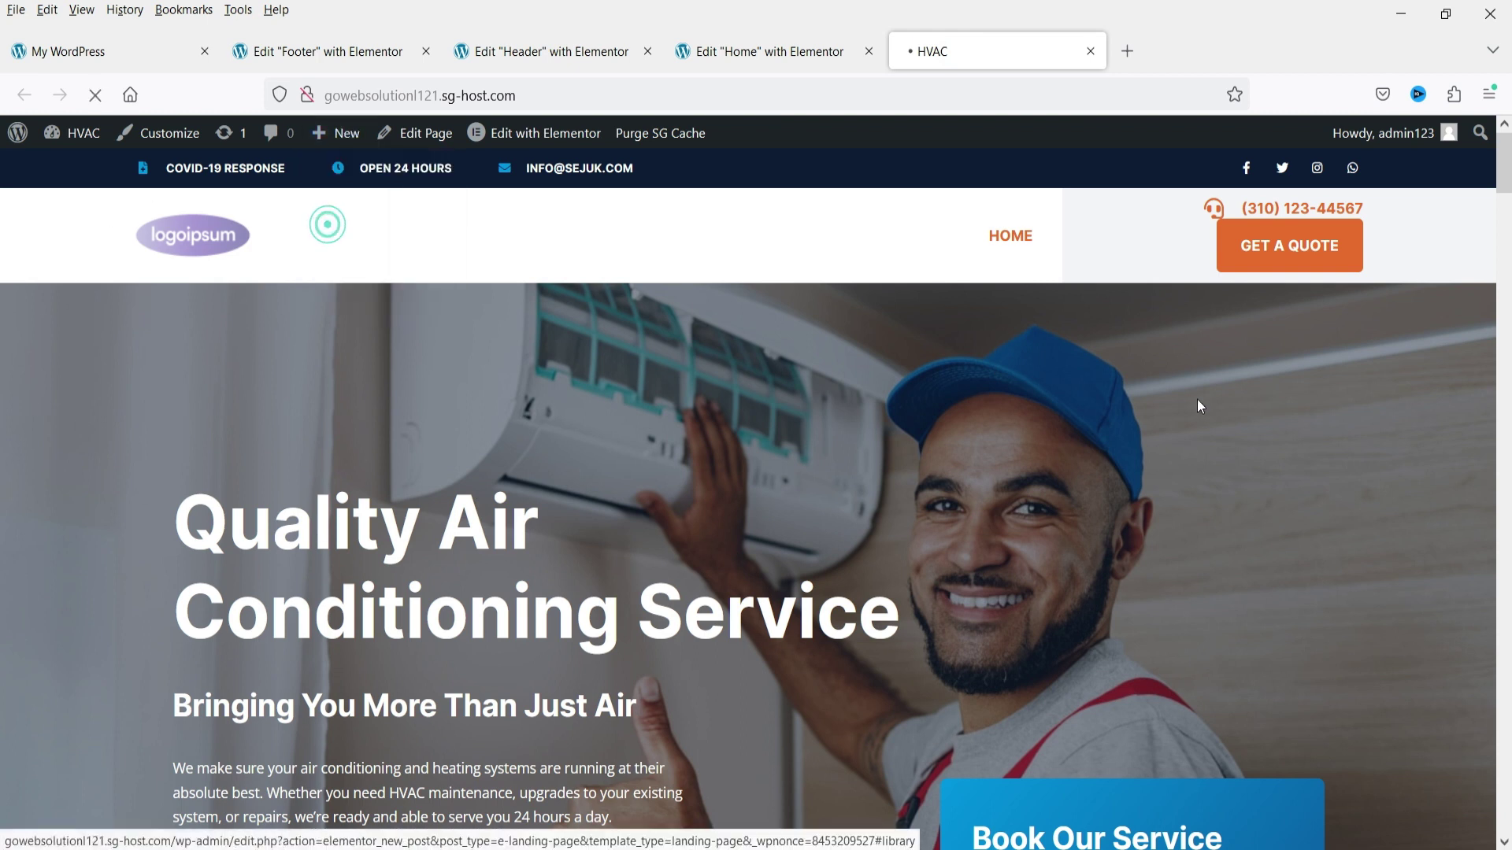
pyautogui.click(373, 278)
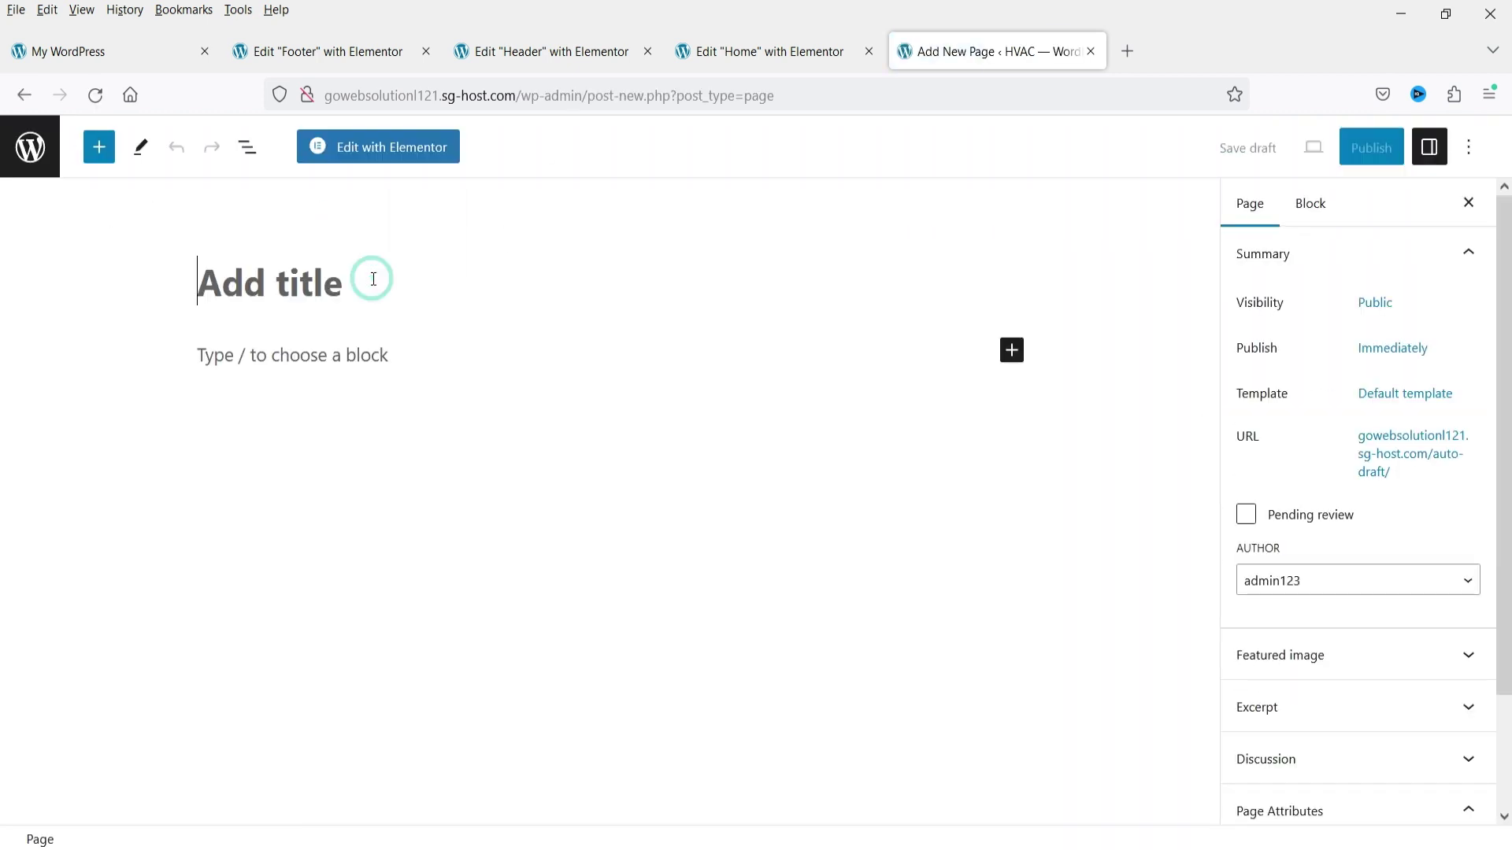
pyautogui.write('Contact')
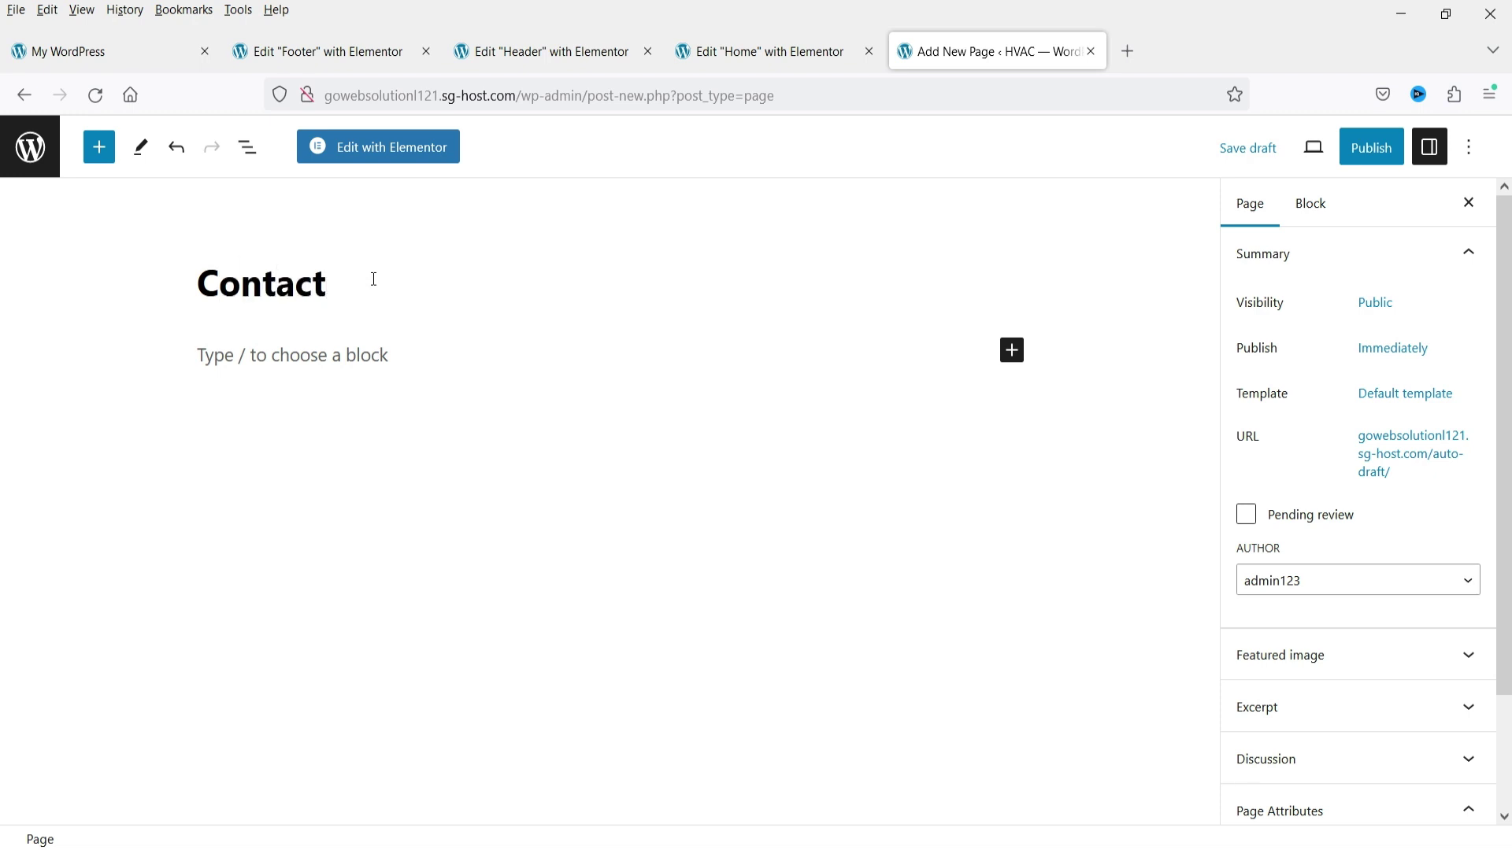
pyautogui.click(1384, 402)
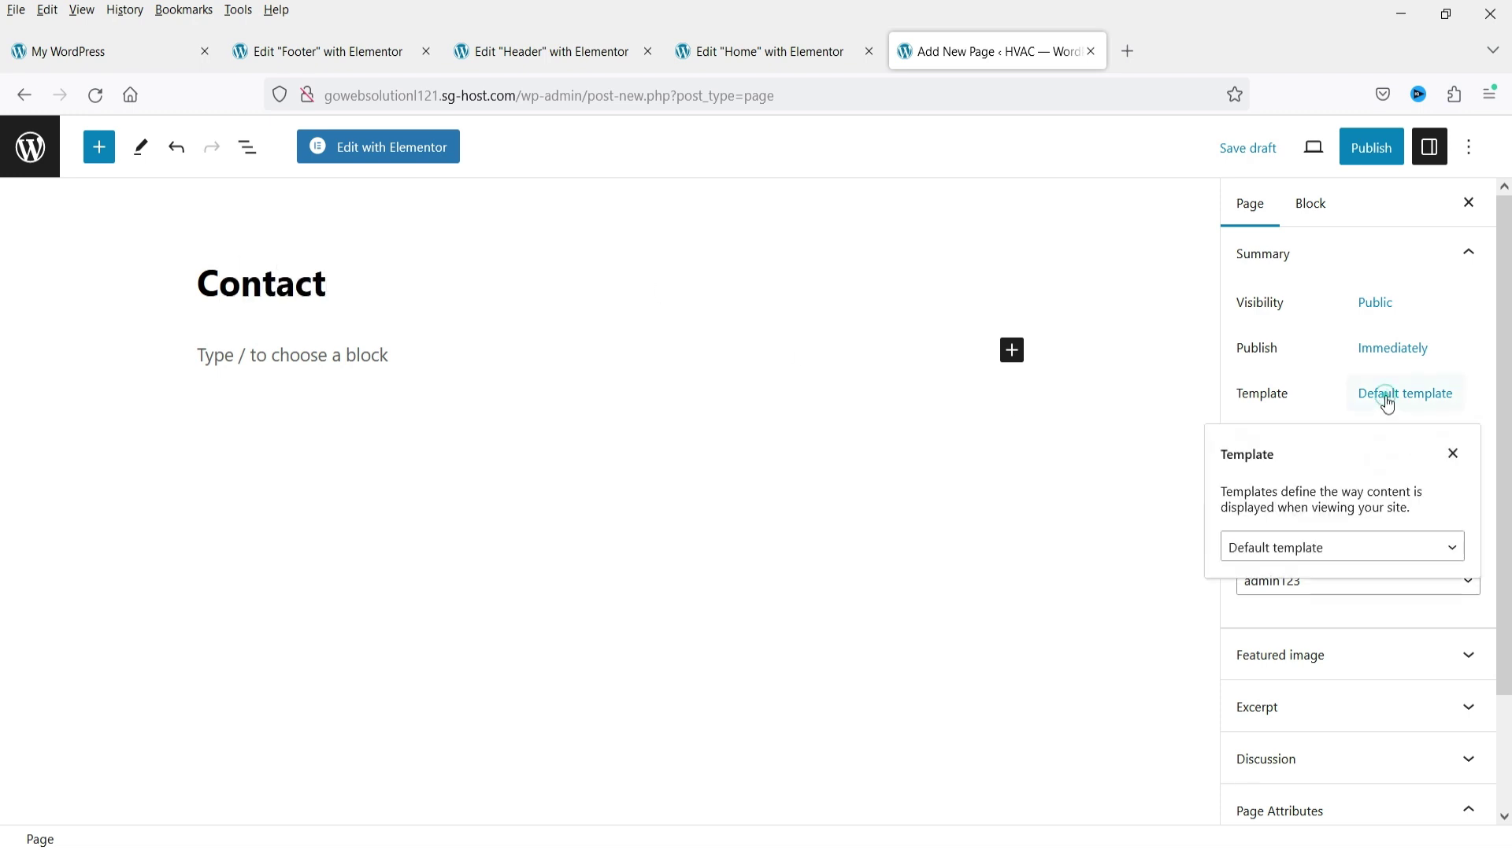
pyautogui.click(1332, 555)
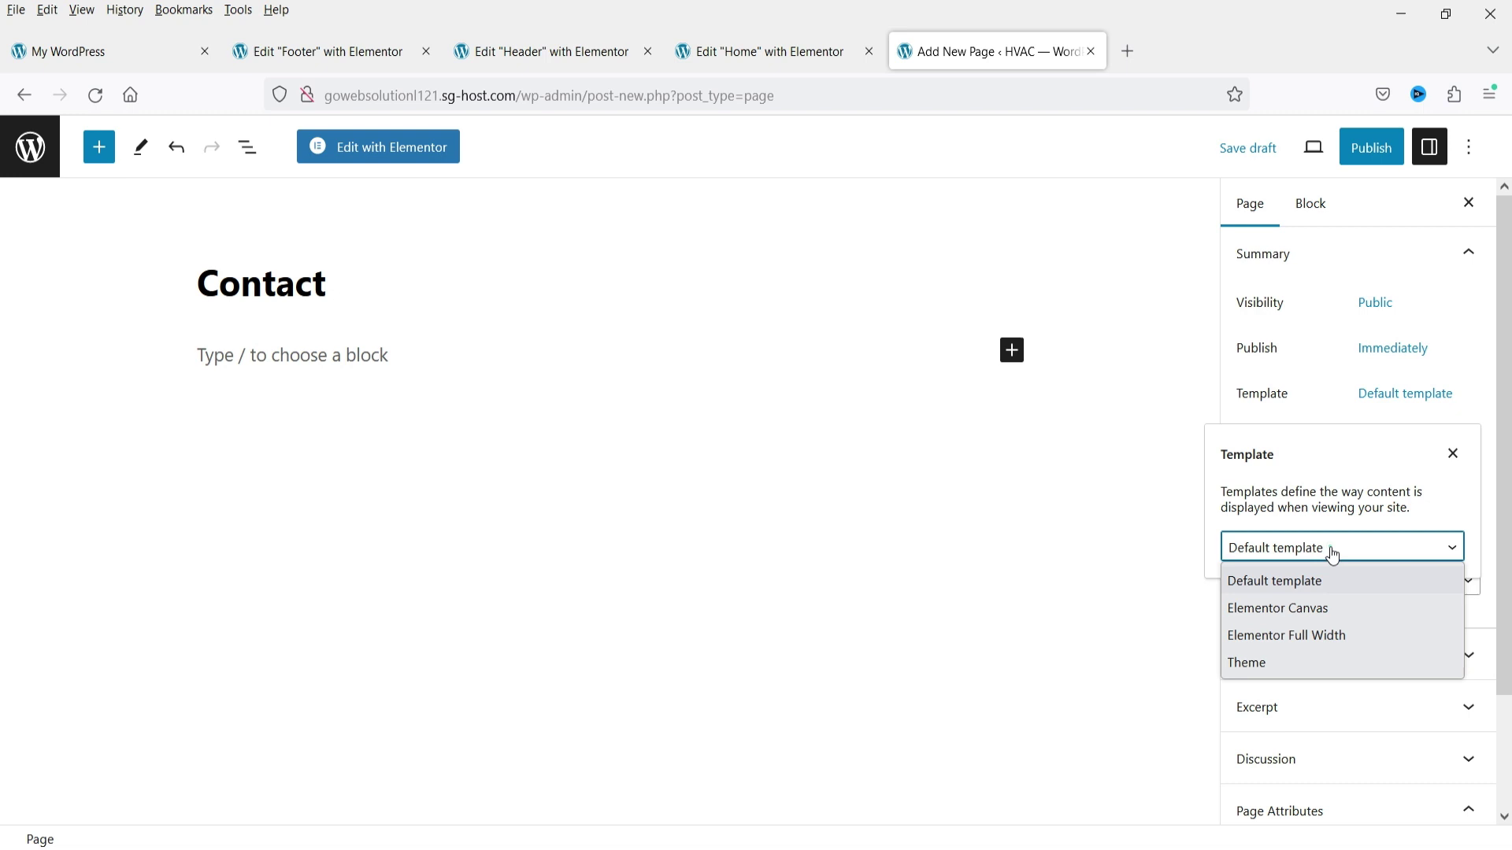
pyautogui.click(1330, 635)
# - Publish the Contact page and open it in Elementor
pyautogui.click(1376, 150)
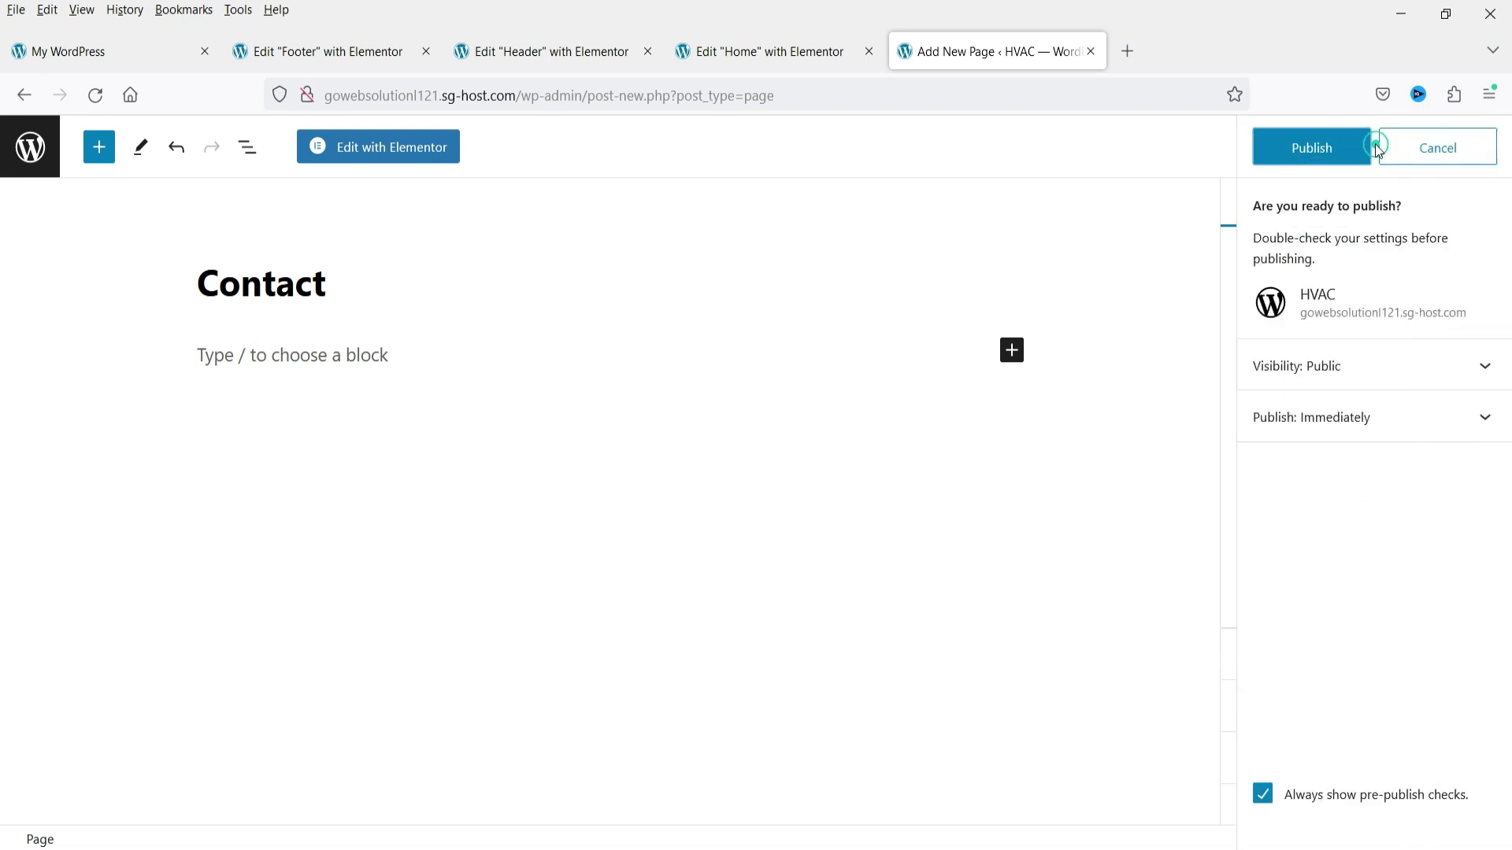
pyautogui.click(1290, 151)
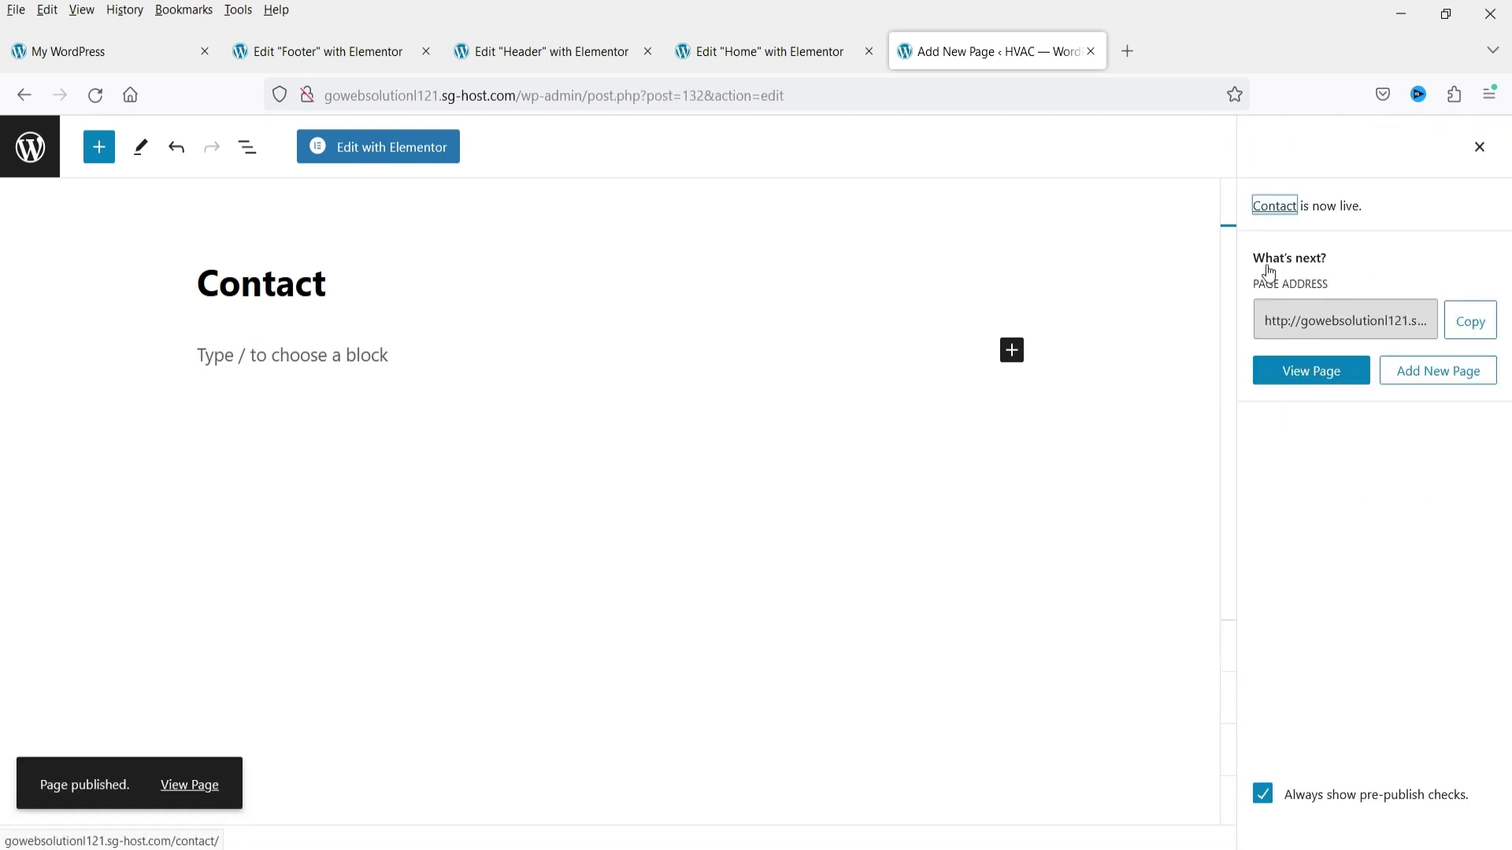
pyautogui.click(403, 150)
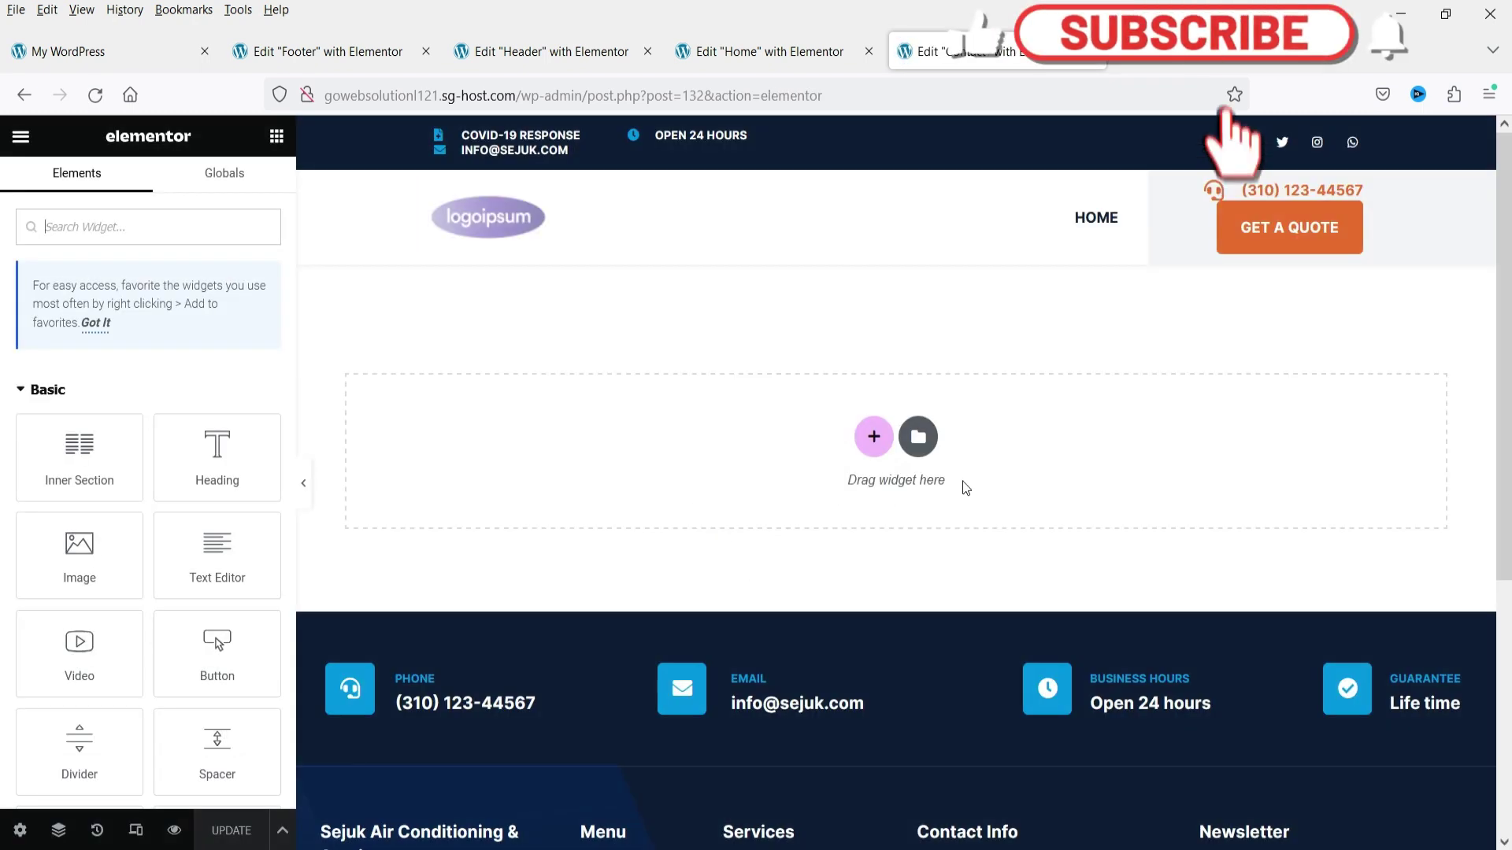
# - Insert the saved Contact template from the Library's My Templates into the page
pyautogui.click(918, 436)
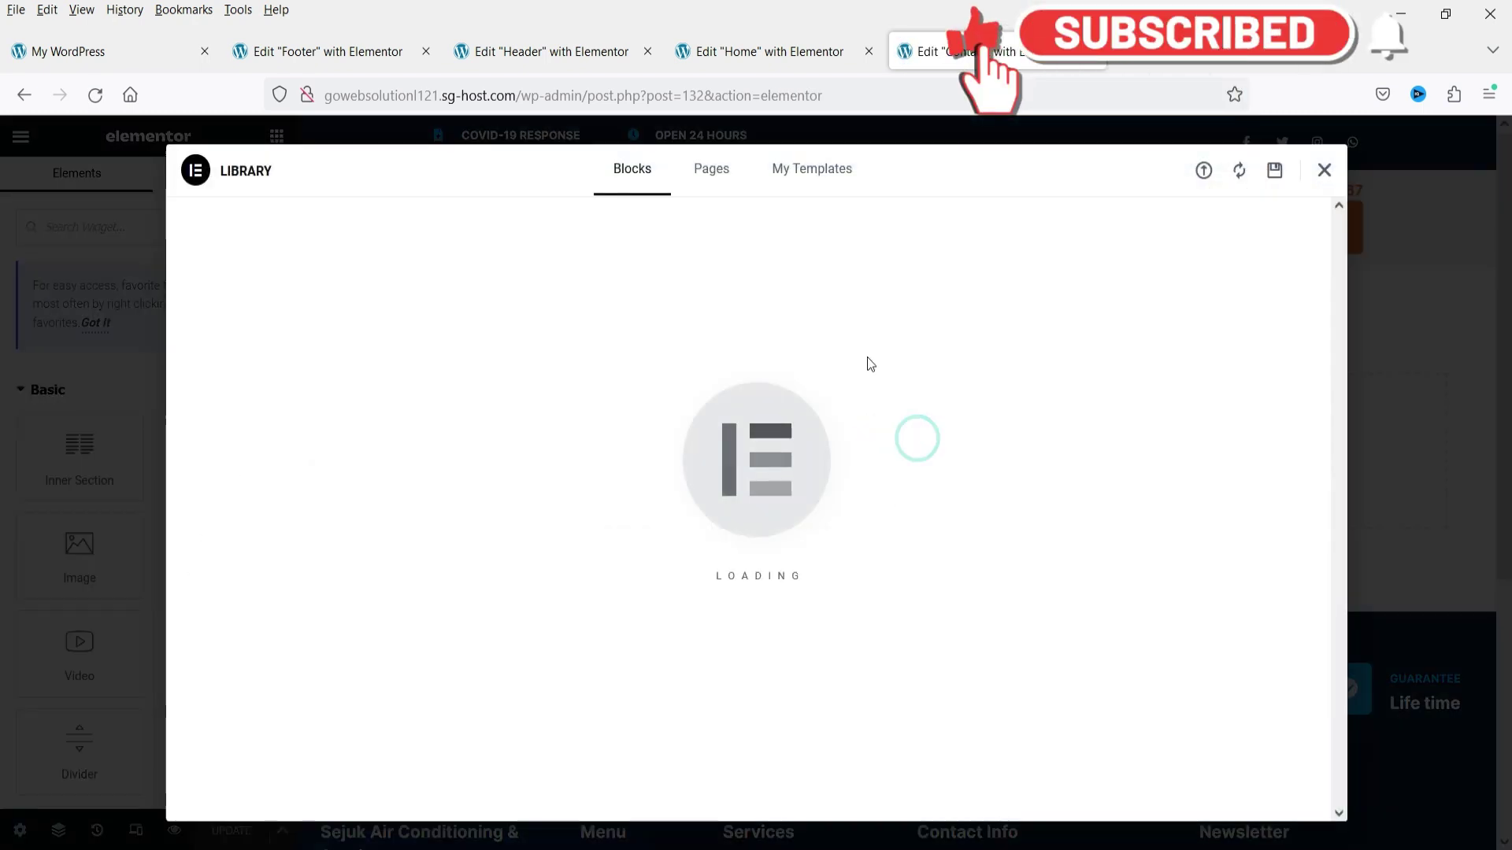
pyautogui.click(811, 168)
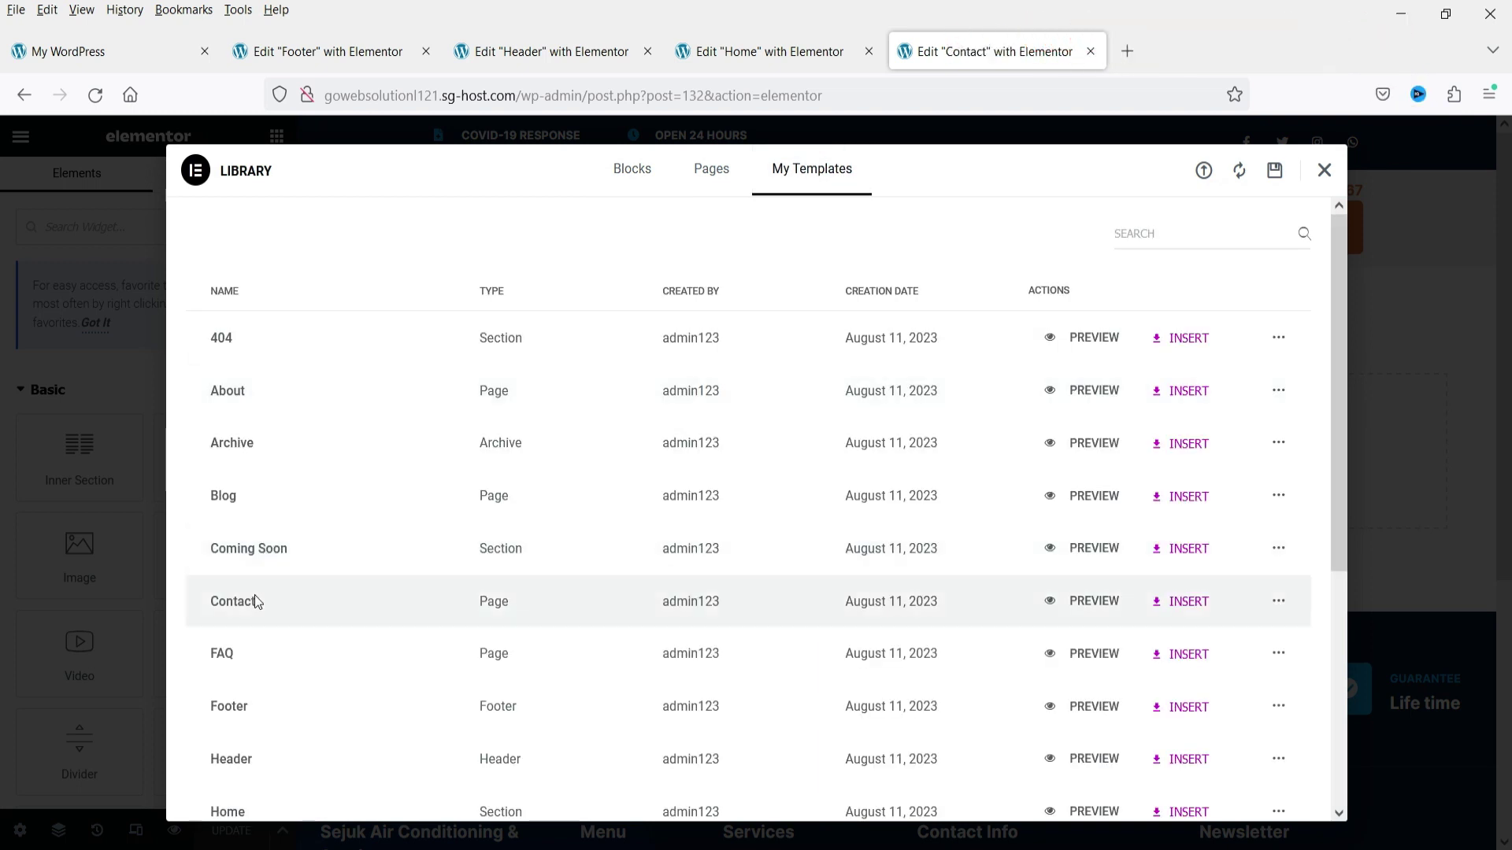
pyautogui.click(1188, 602)
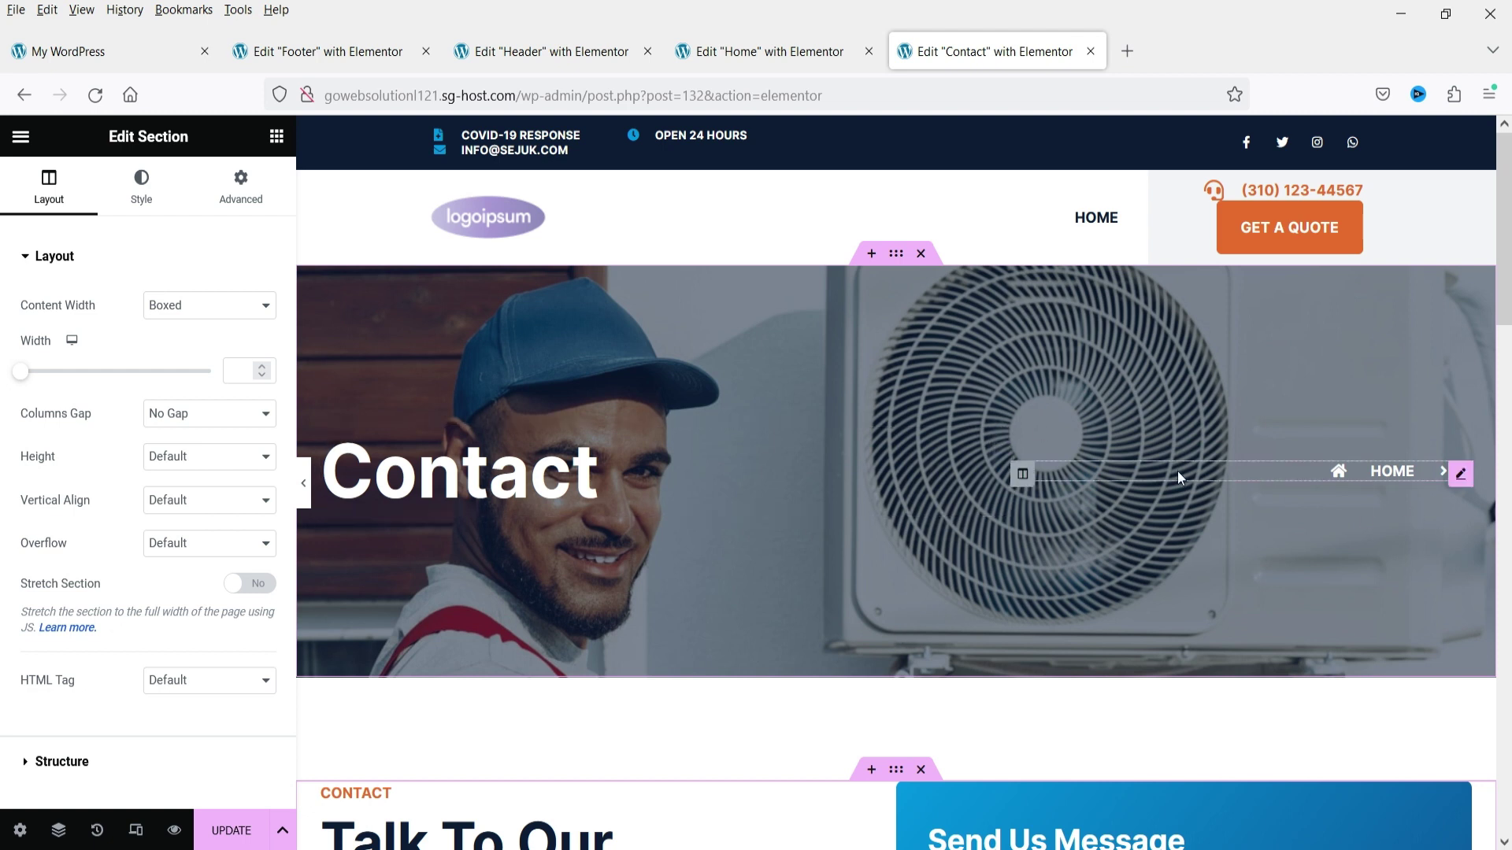
# - Scroll down the Contact page and inspect the contact form widget's settings
pyautogui.scroll(-5, 1086, 476)
pyautogui.scroll(-1, 924, 486)
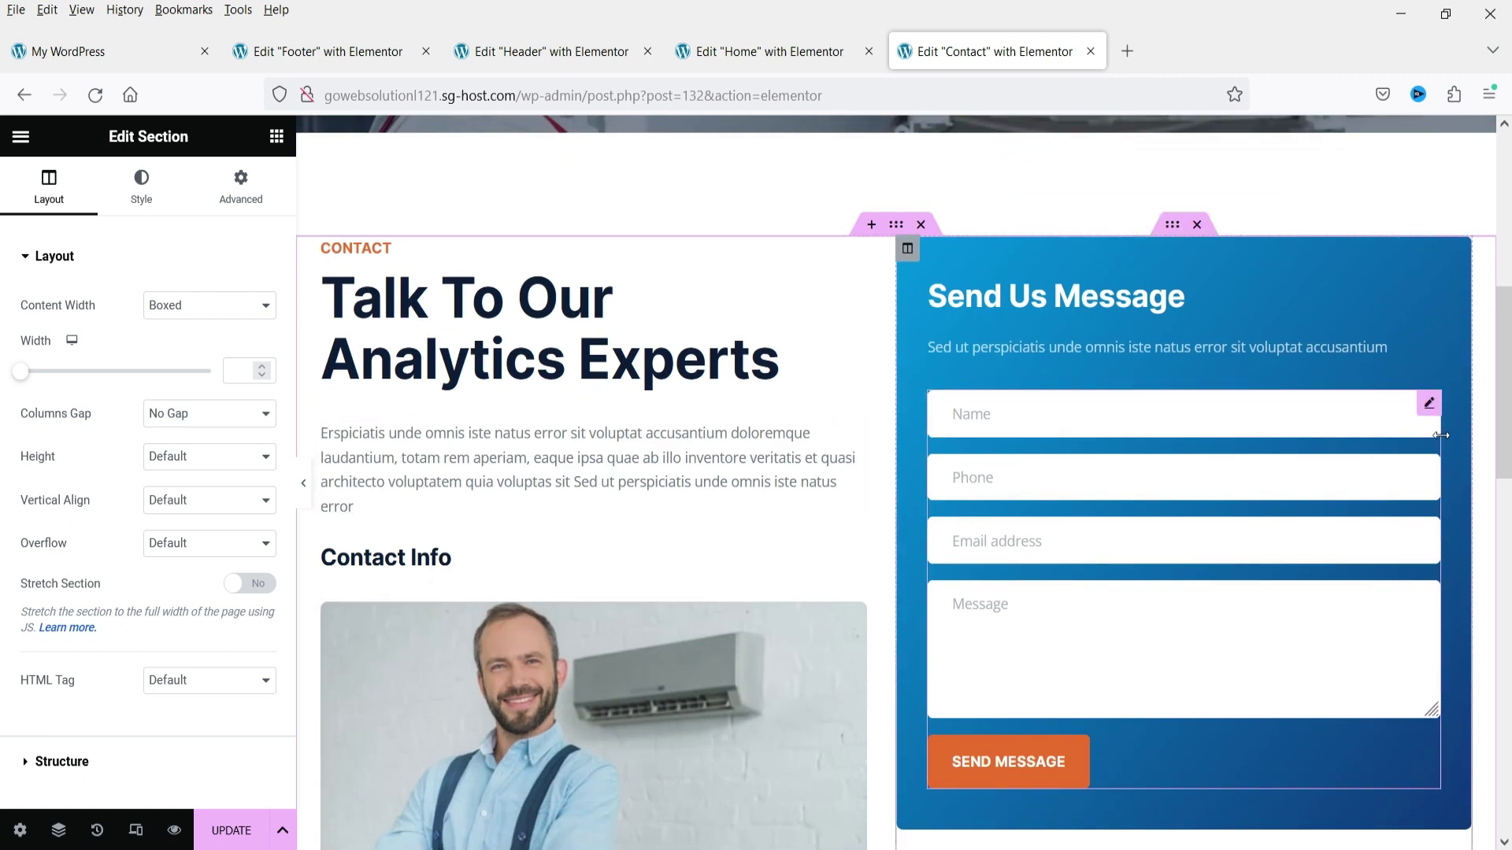
pyautogui.click(1429, 406)
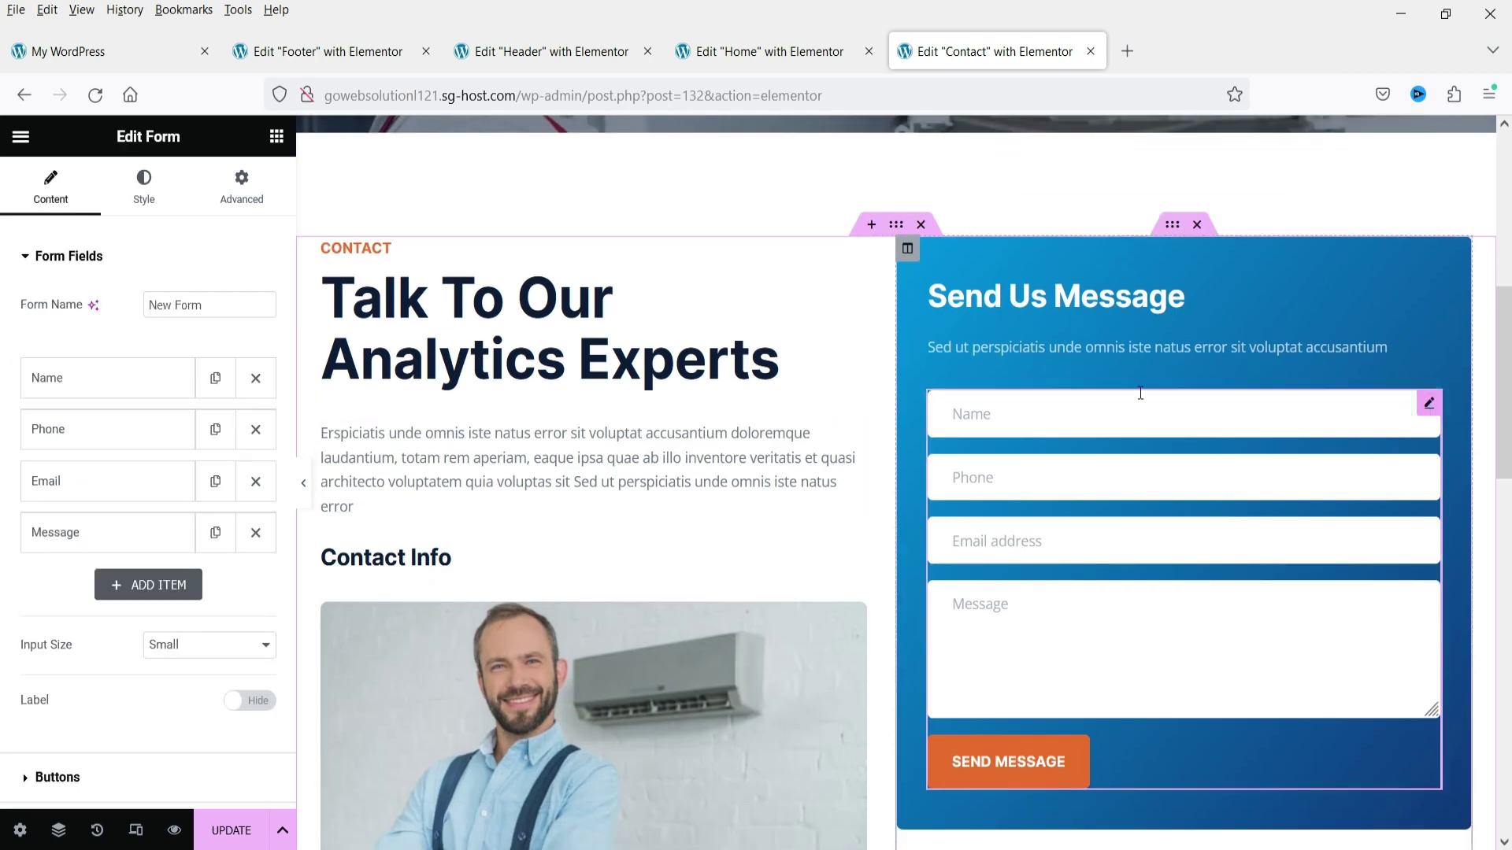
pyautogui.scroll(-5, 108, 448)
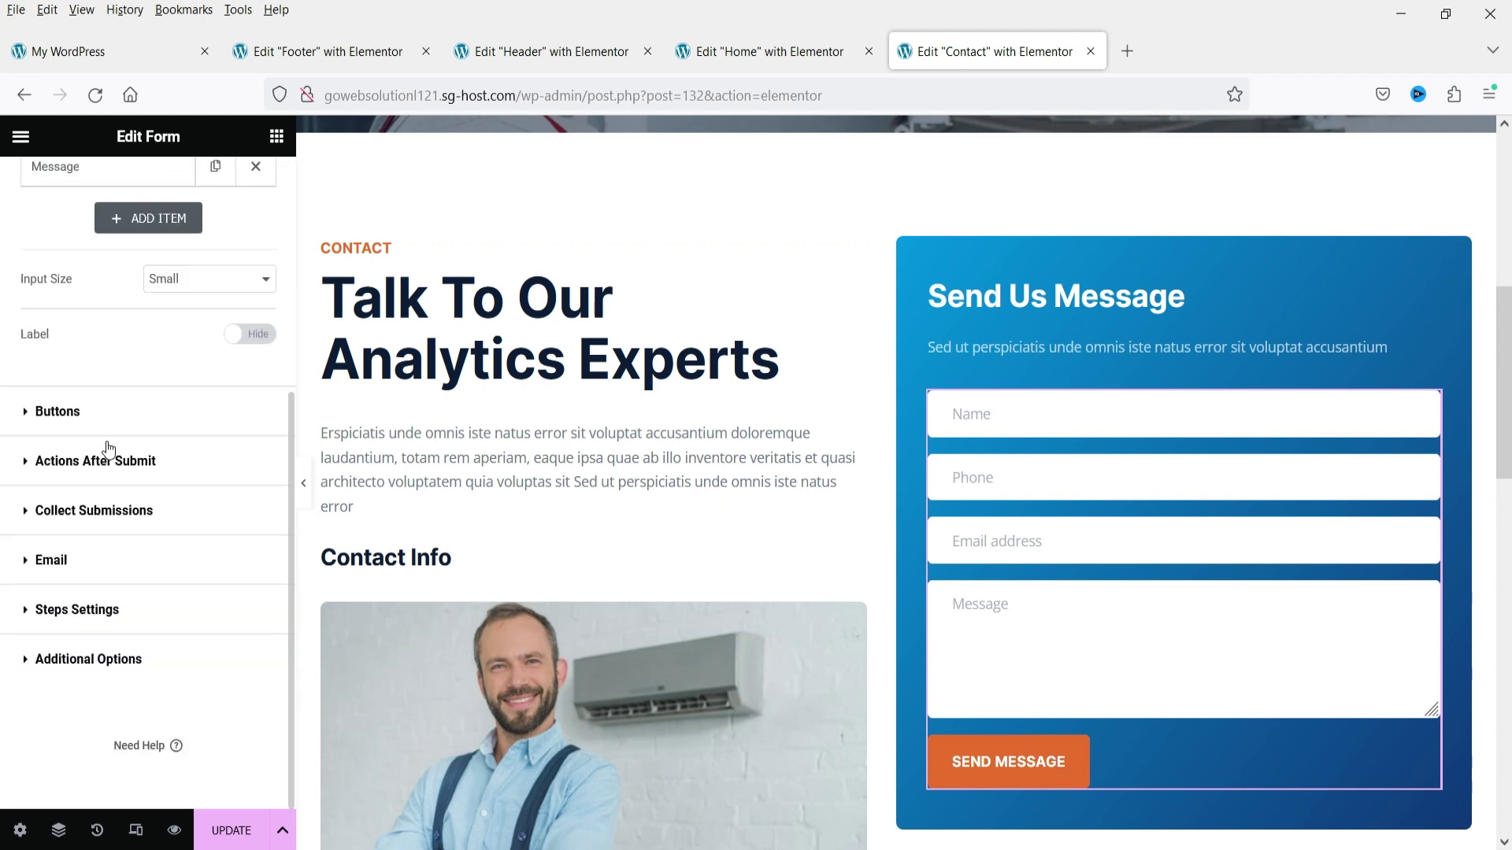
pyautogui.scroll(5, 103, 488)
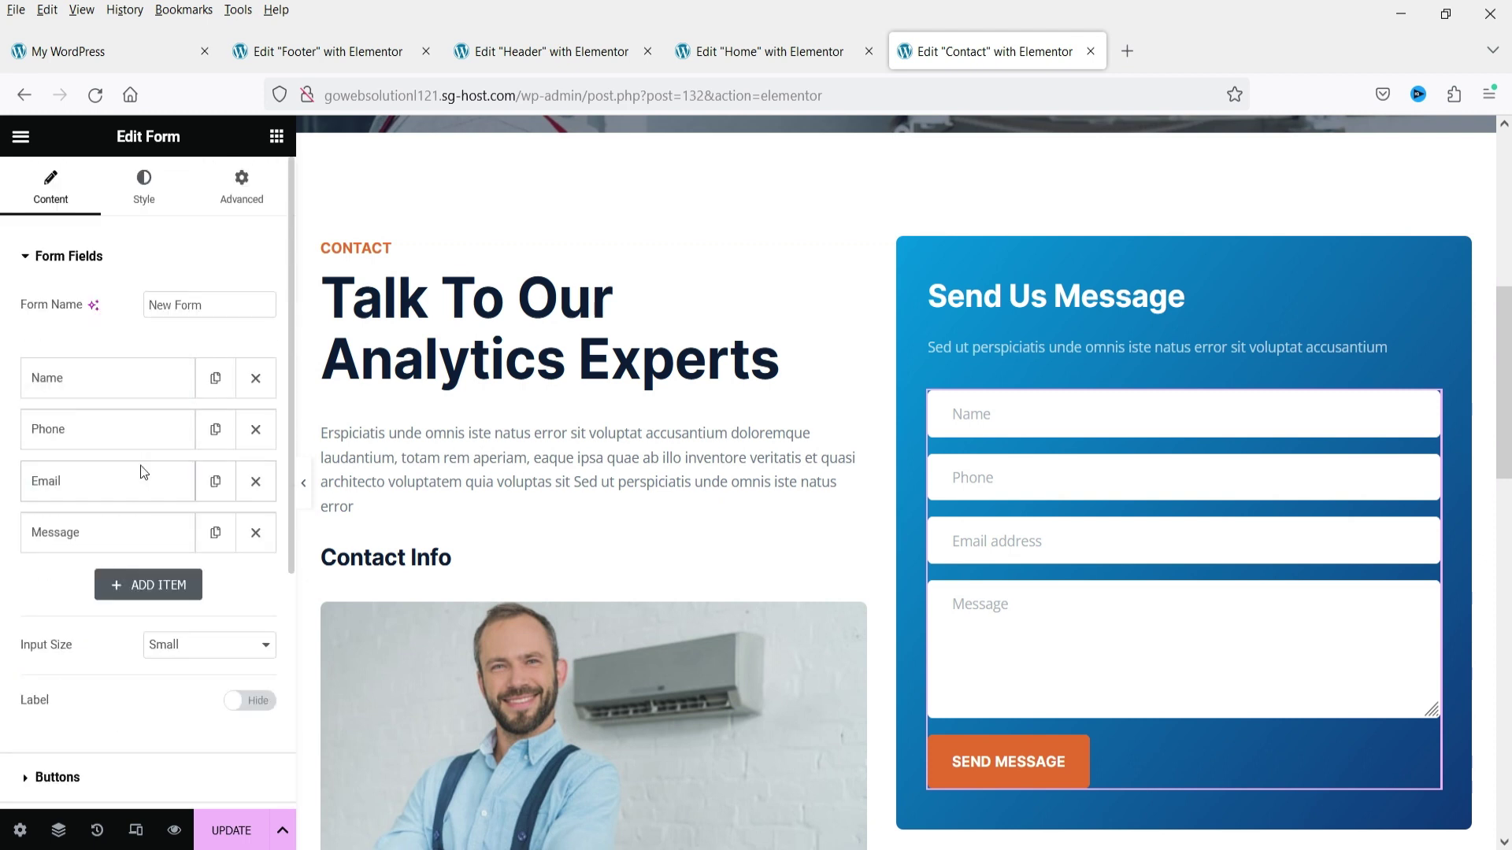
pyautogui.scroll(-4, 132, 469)
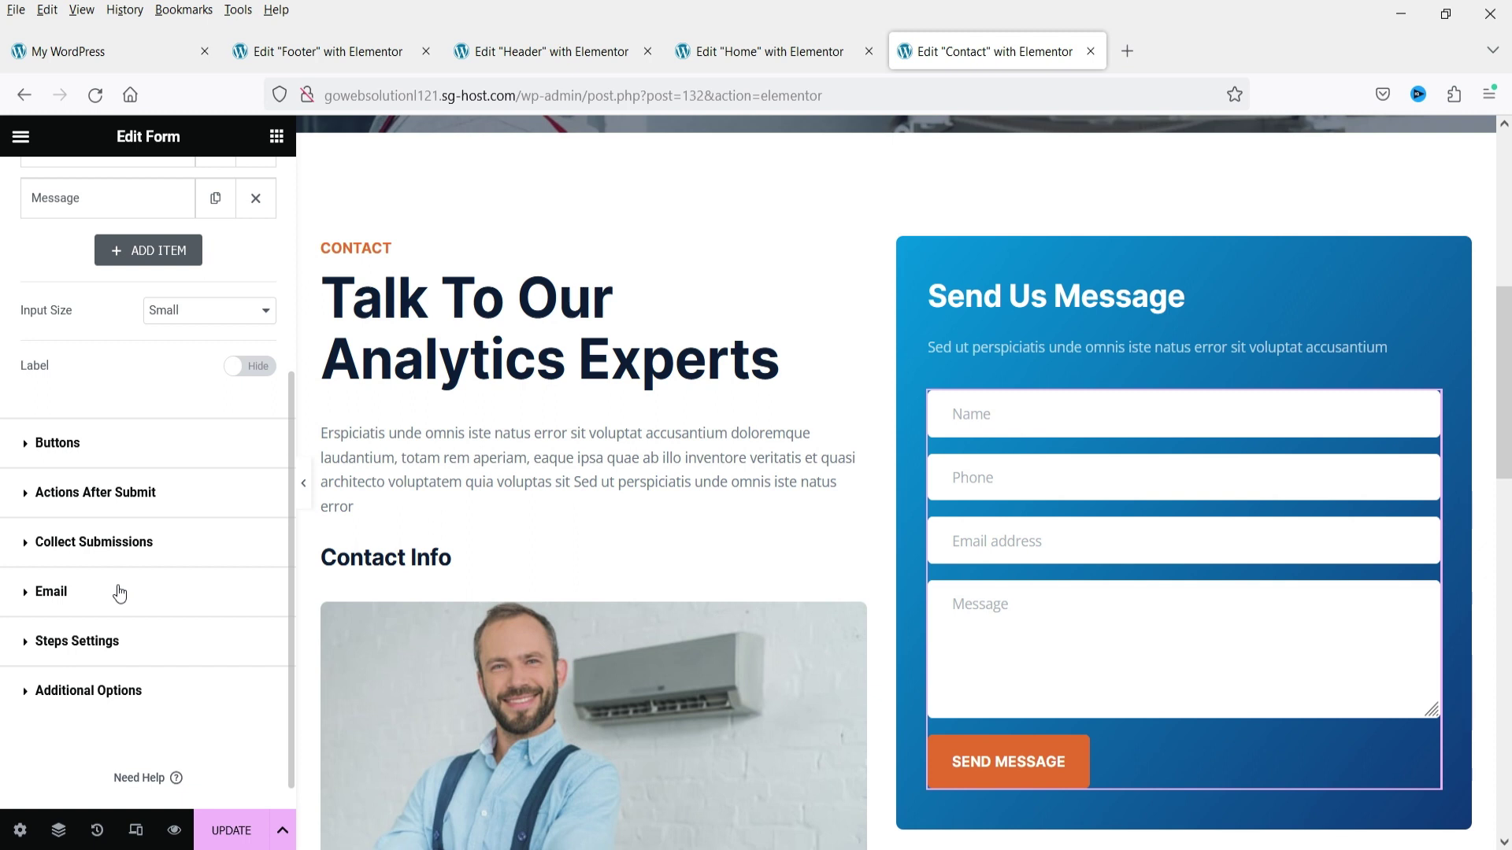
pyautogui.scroll(-3, 653, 455)
# - Inspect the technician photo and the Google Maps widget's location setting
pyautogui.click(632, 452)
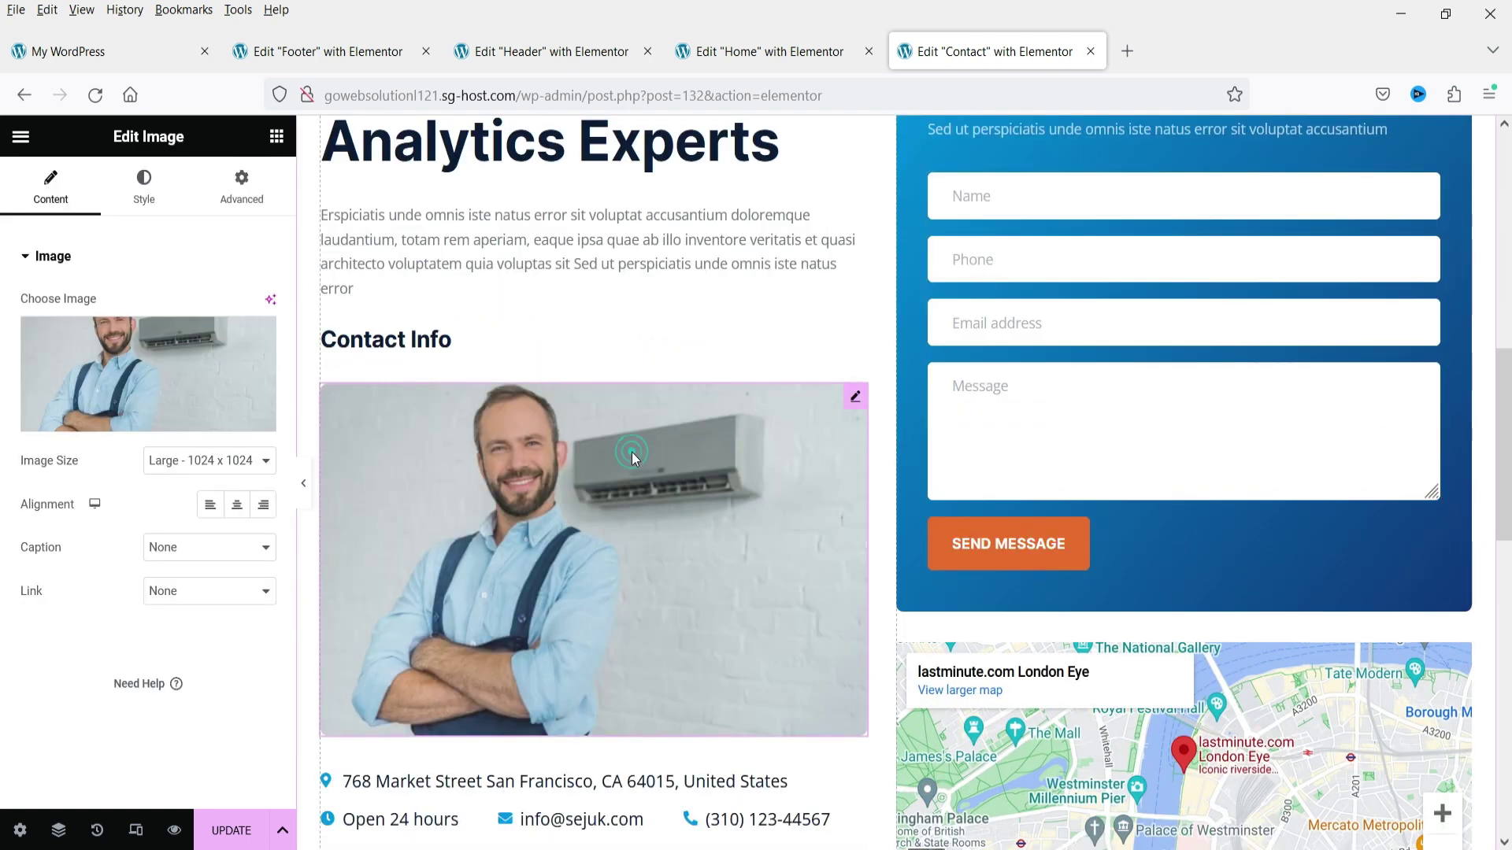
pyautogui.scroll(-4, 631, 452)
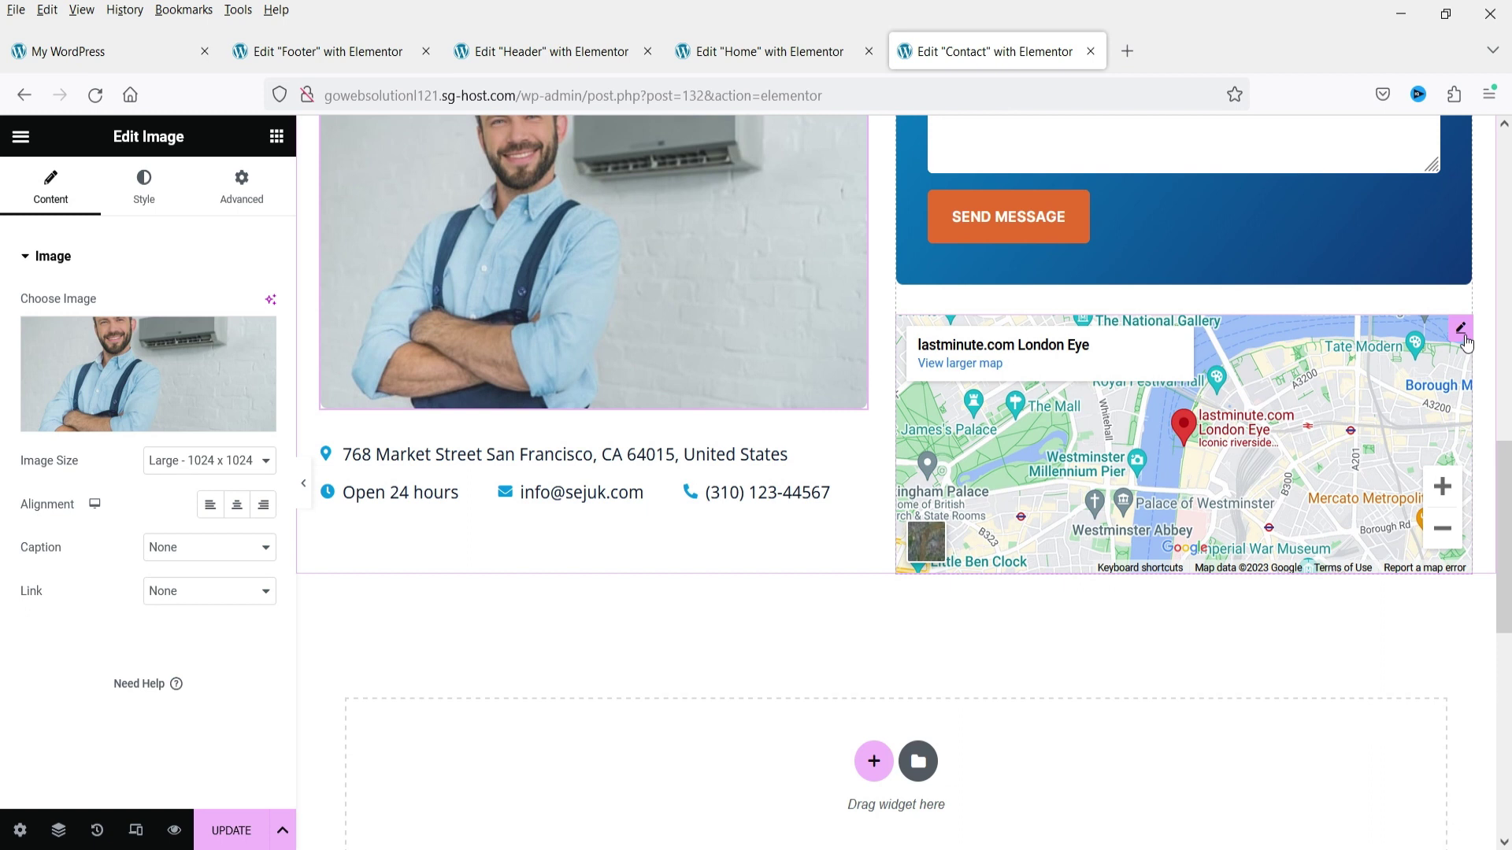
pyautogui.click(1461, 329)
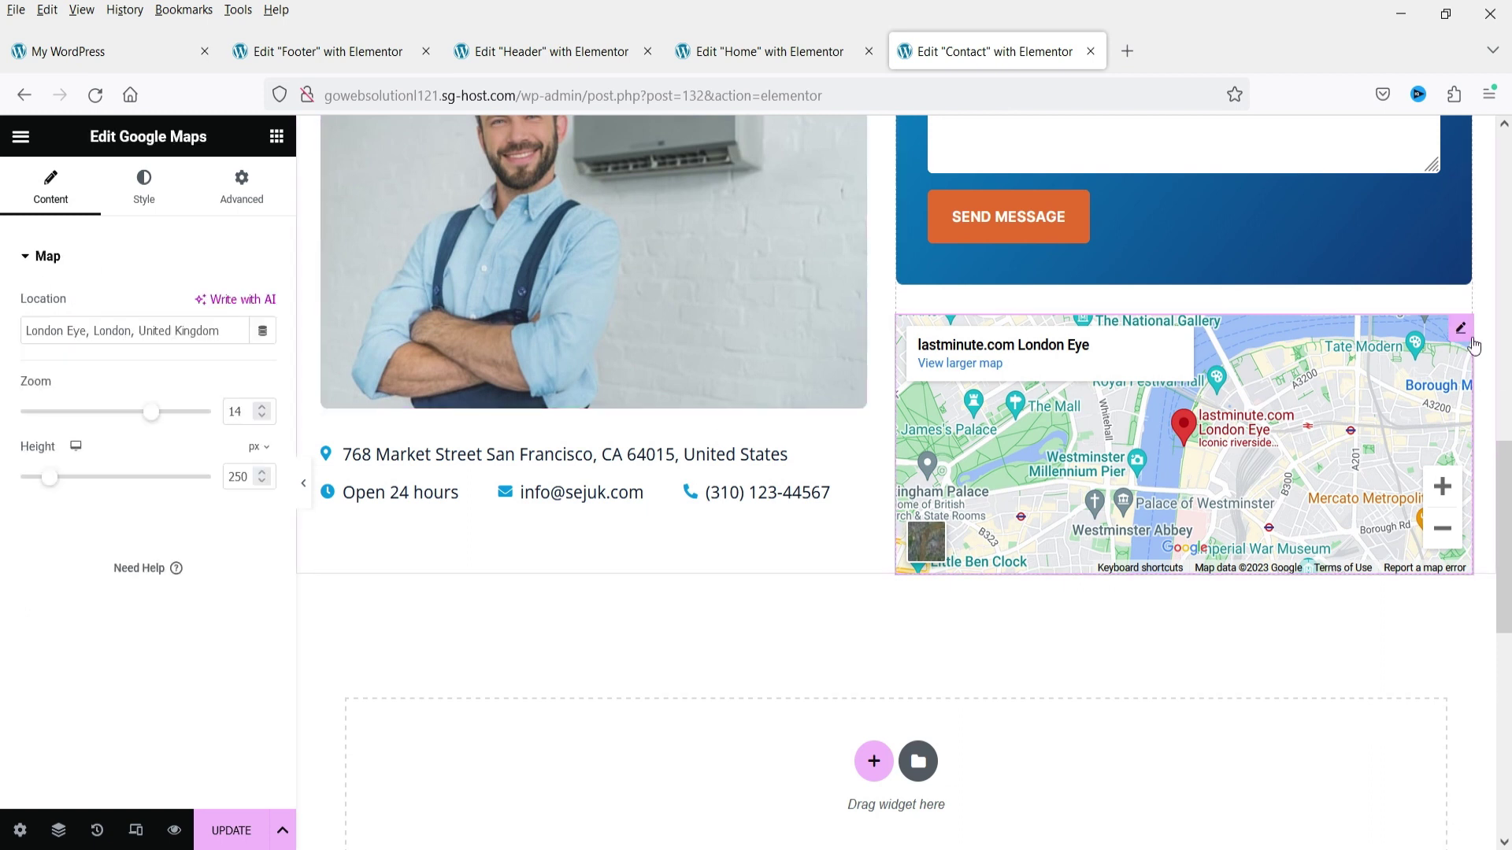
pyautogui.tripleClick(146, 331)
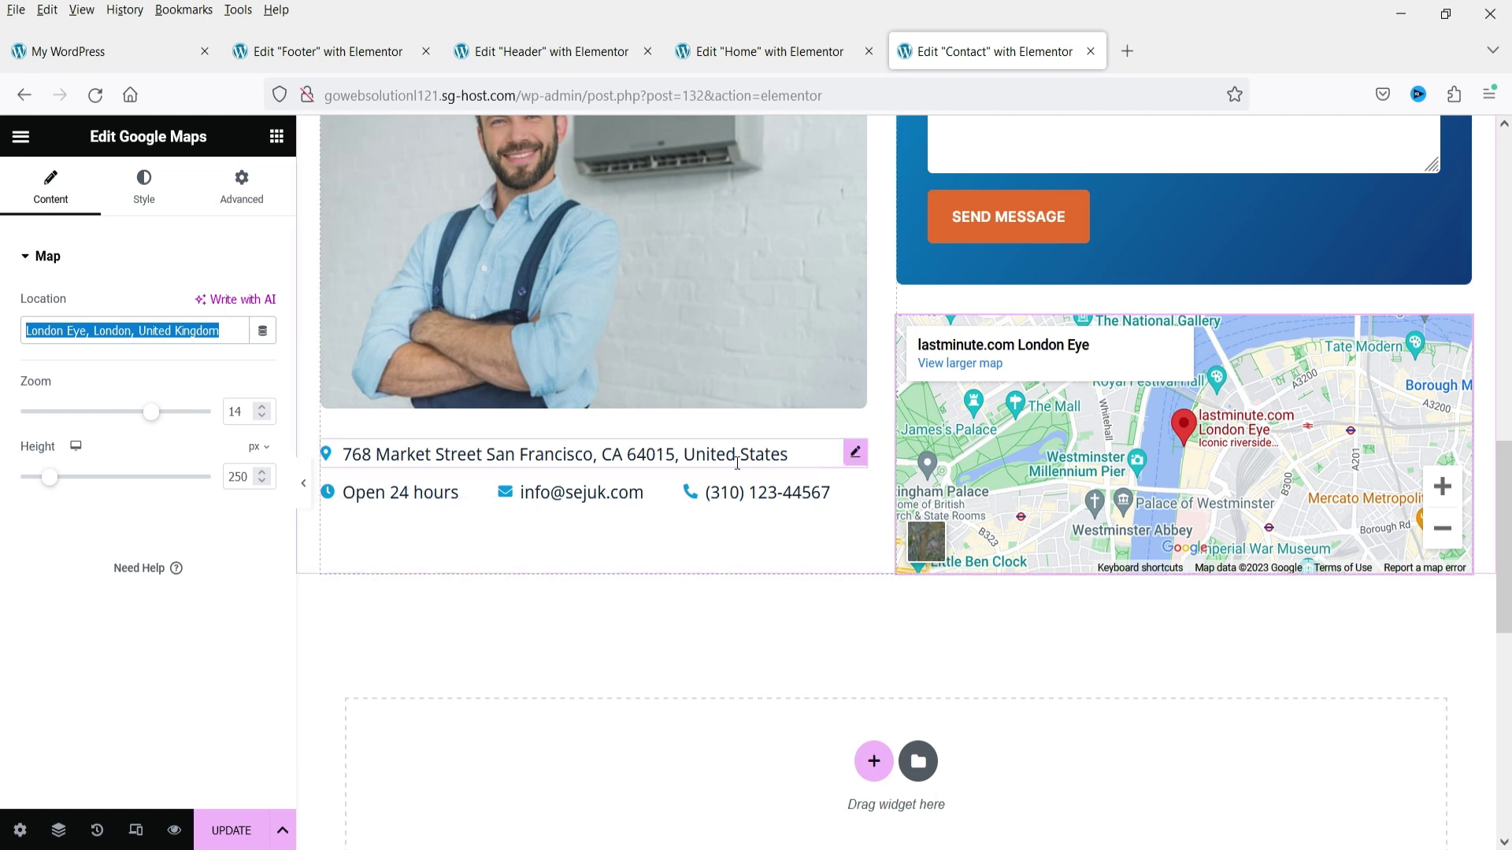
pyautogui.scroll(-6, 625, 523)
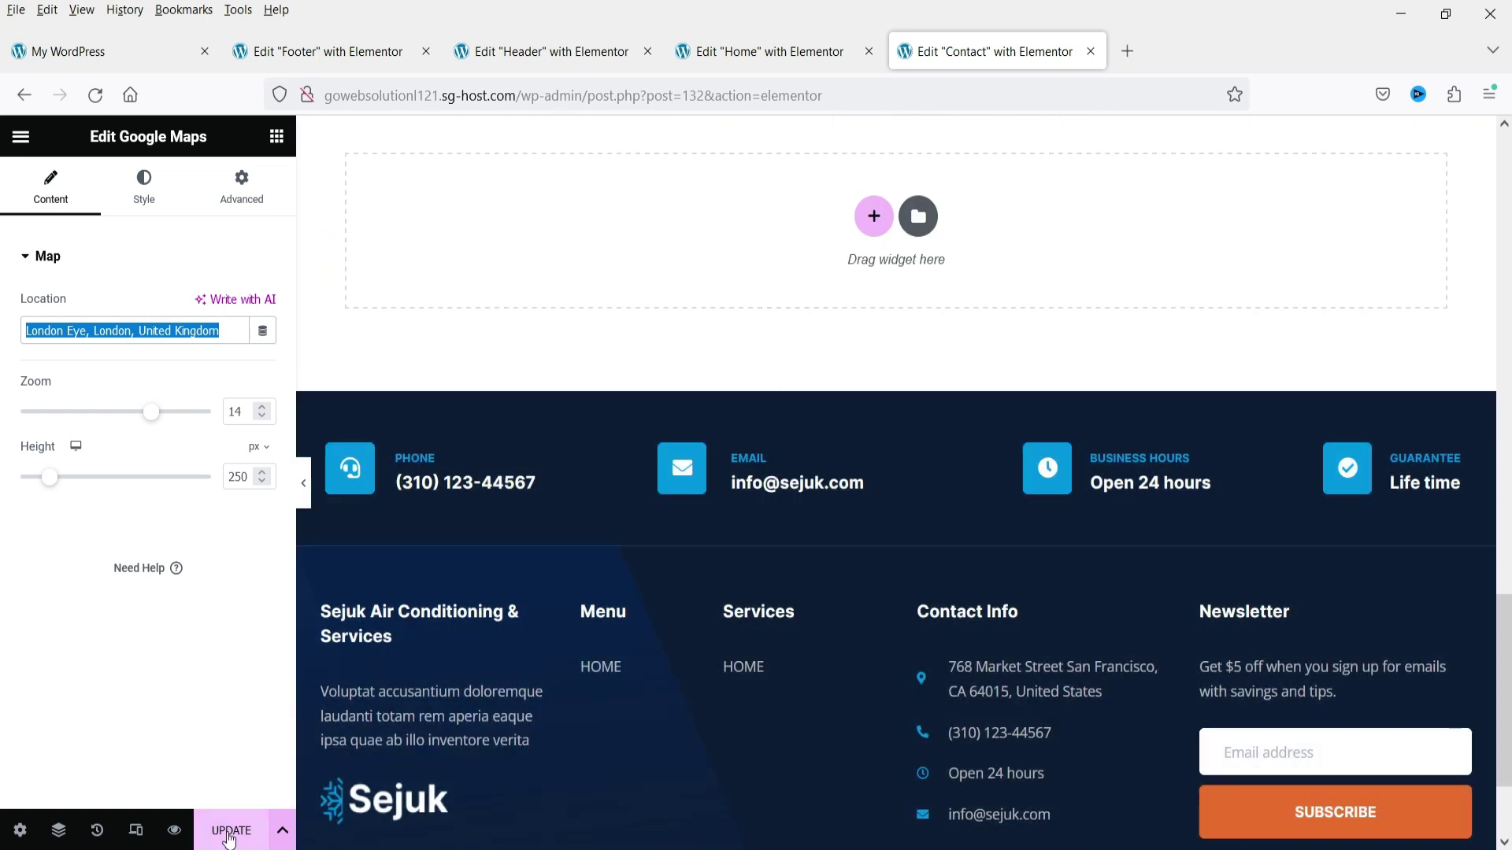
# - Save the Contact page and view it on the live site
pyautogui.click(230, 831)
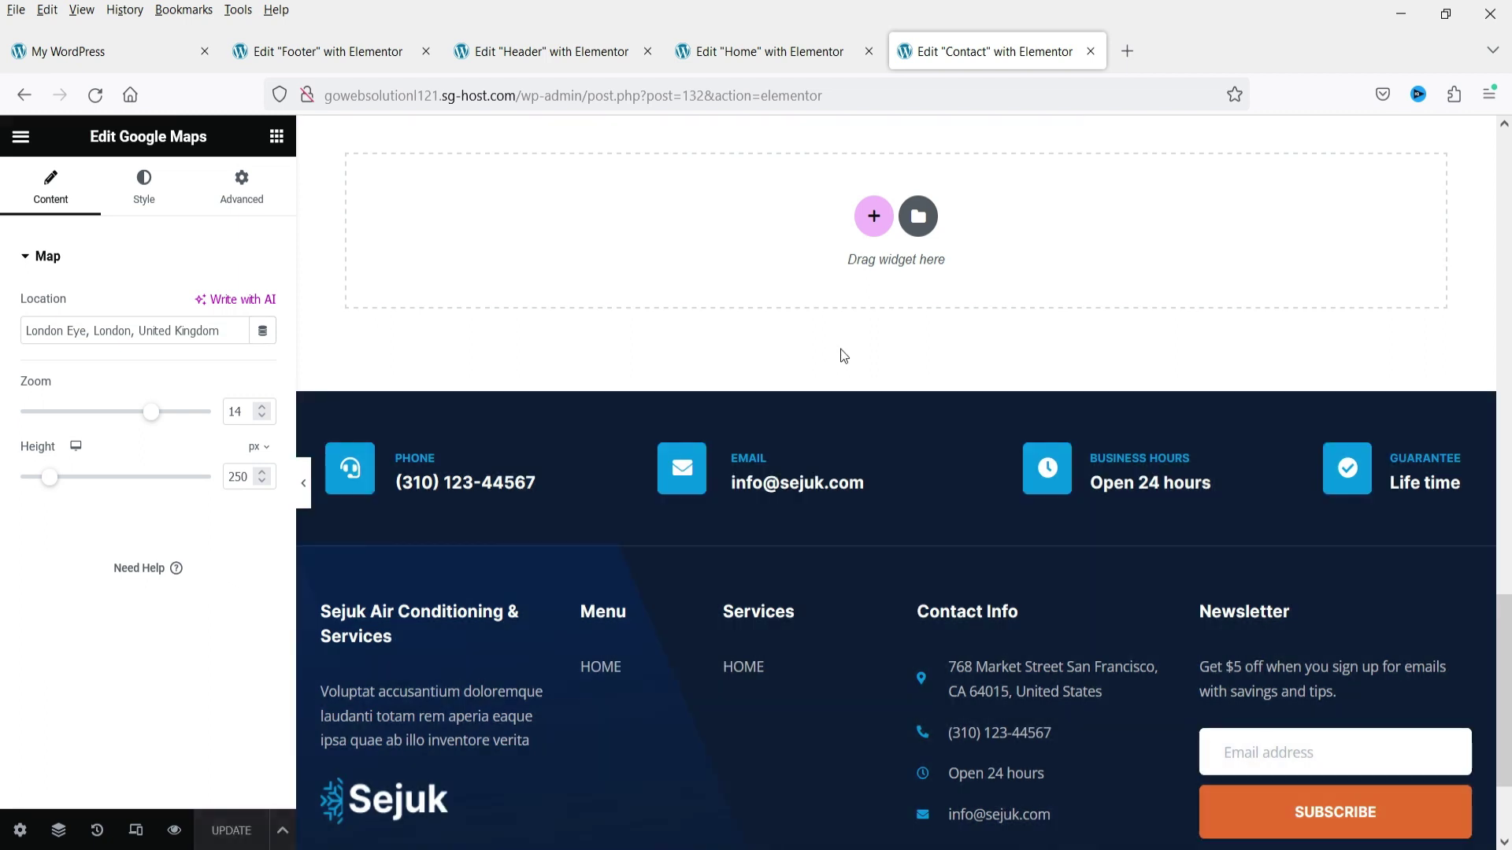
pyautogui.click(20, 136)
pyautogui.click(100, 448)
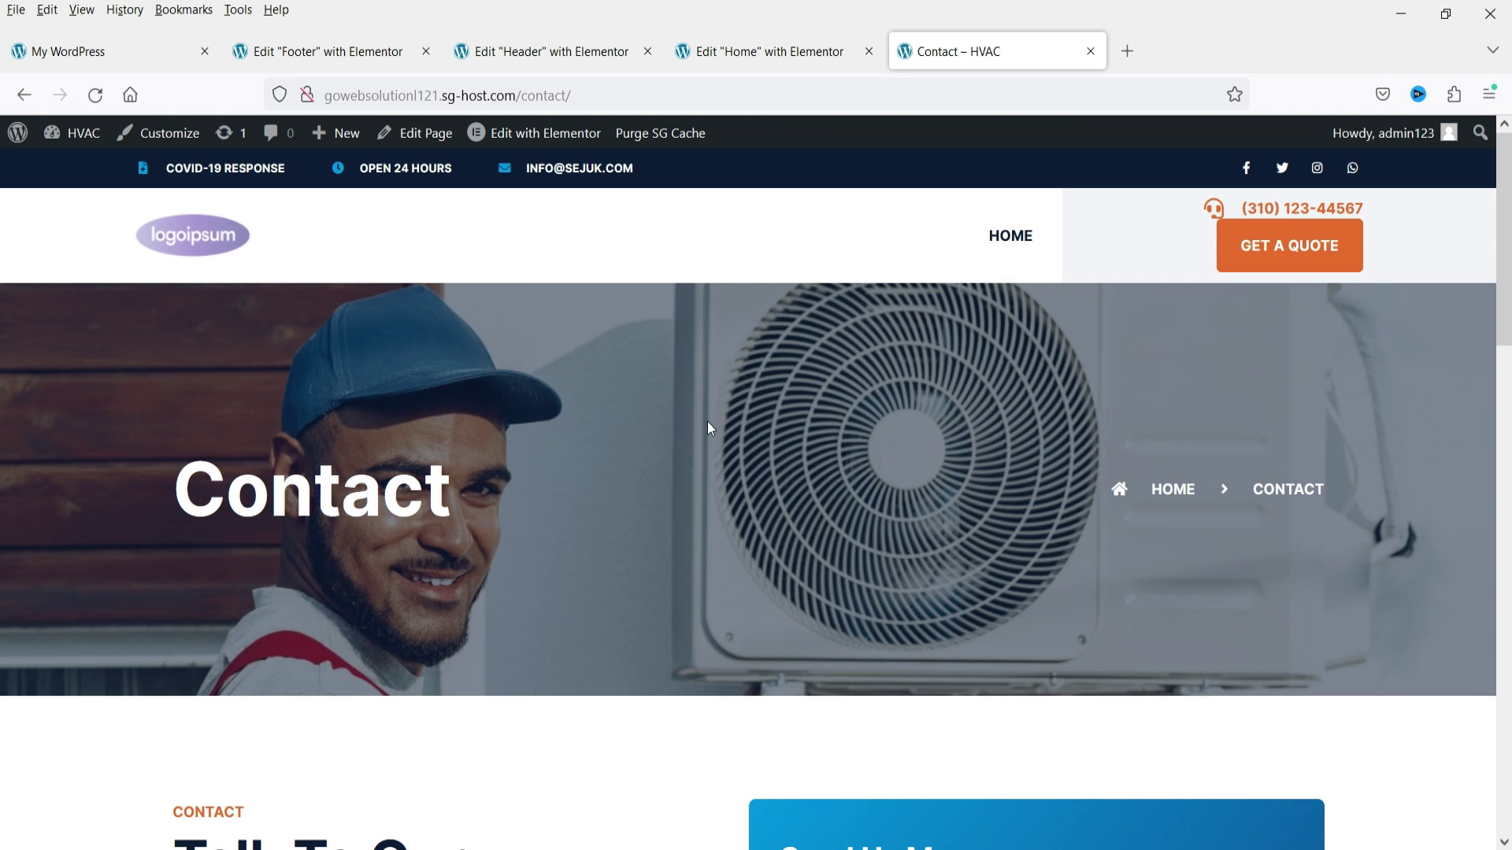
pyautogui.scroll(-10, 669, 428)
pyautogui.scroll(10, 669, 428)
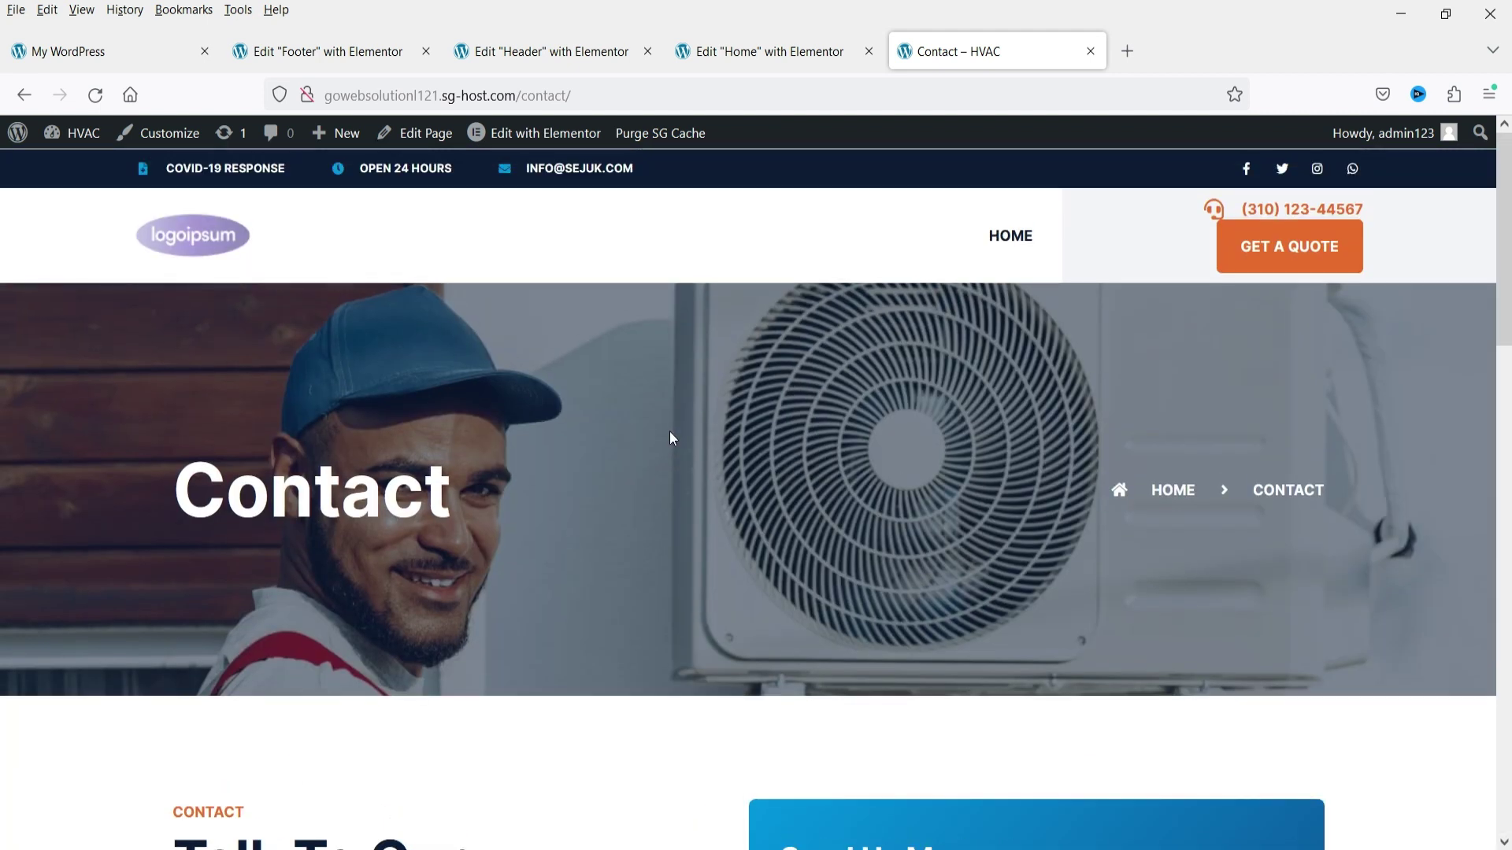